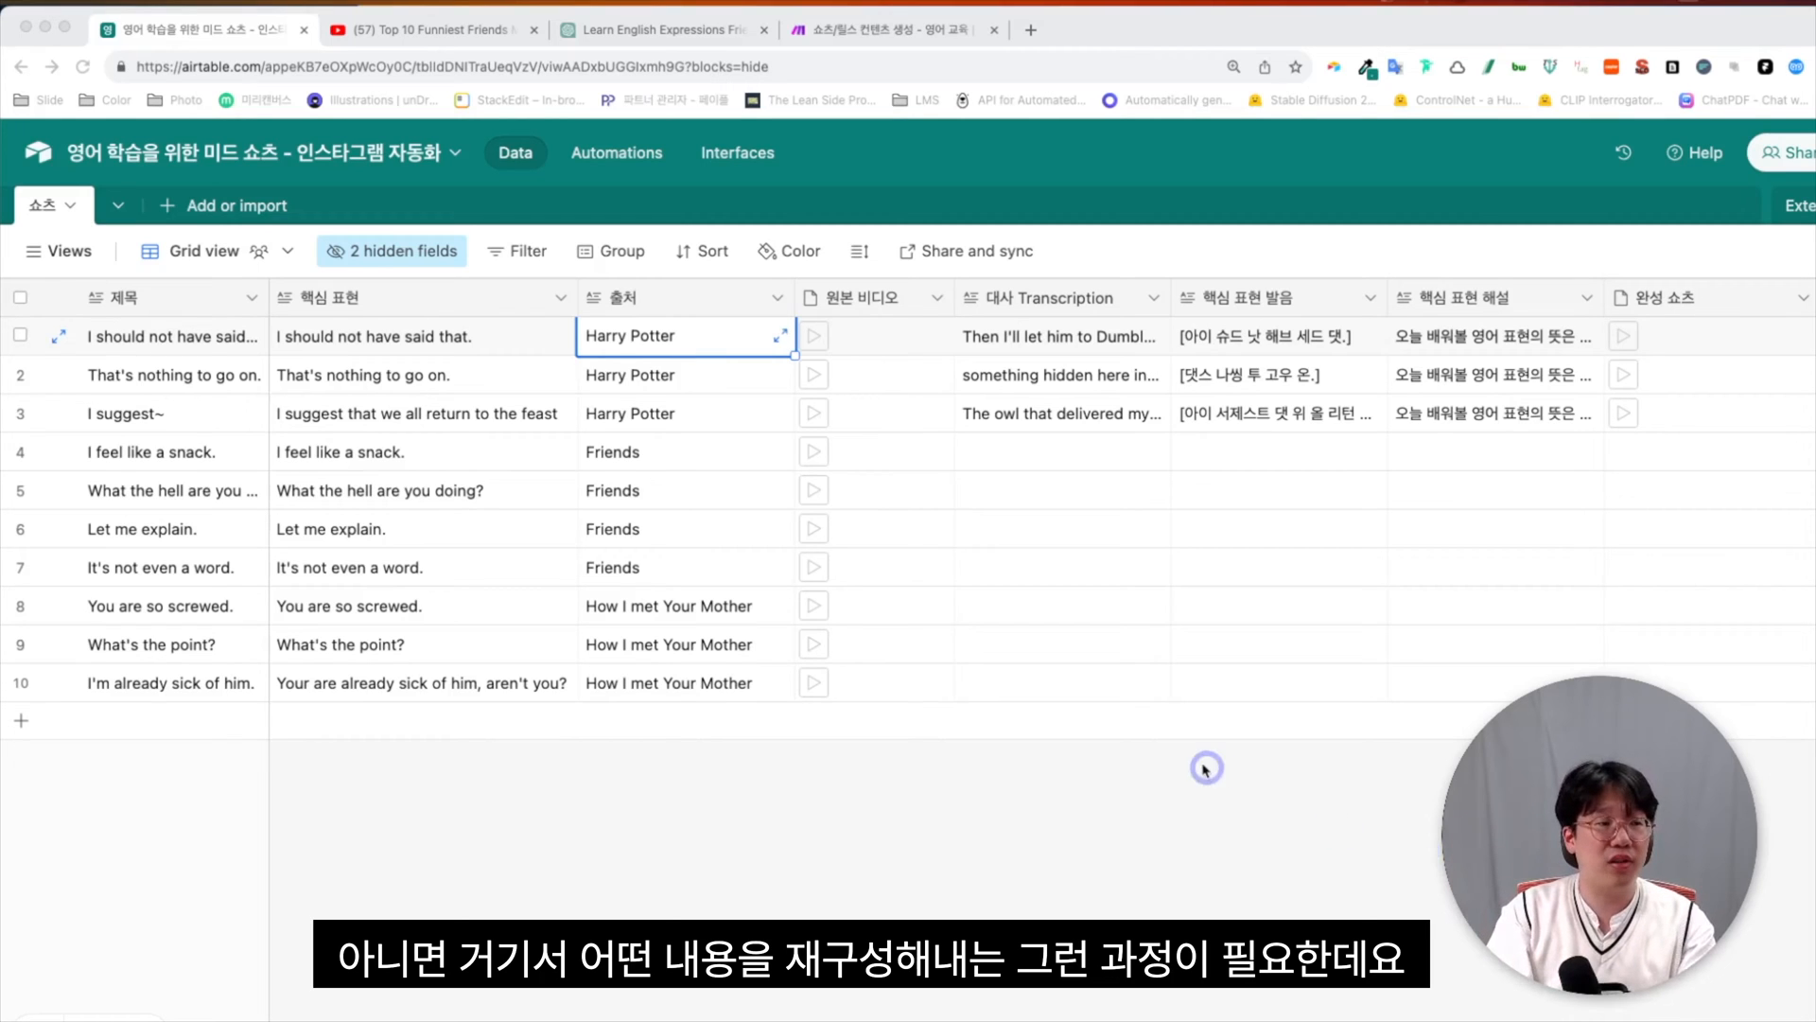
Review the first record's source, its original video and its key expression in the shorts table
{"action": "left_click", "coordinate": [669, 329]}
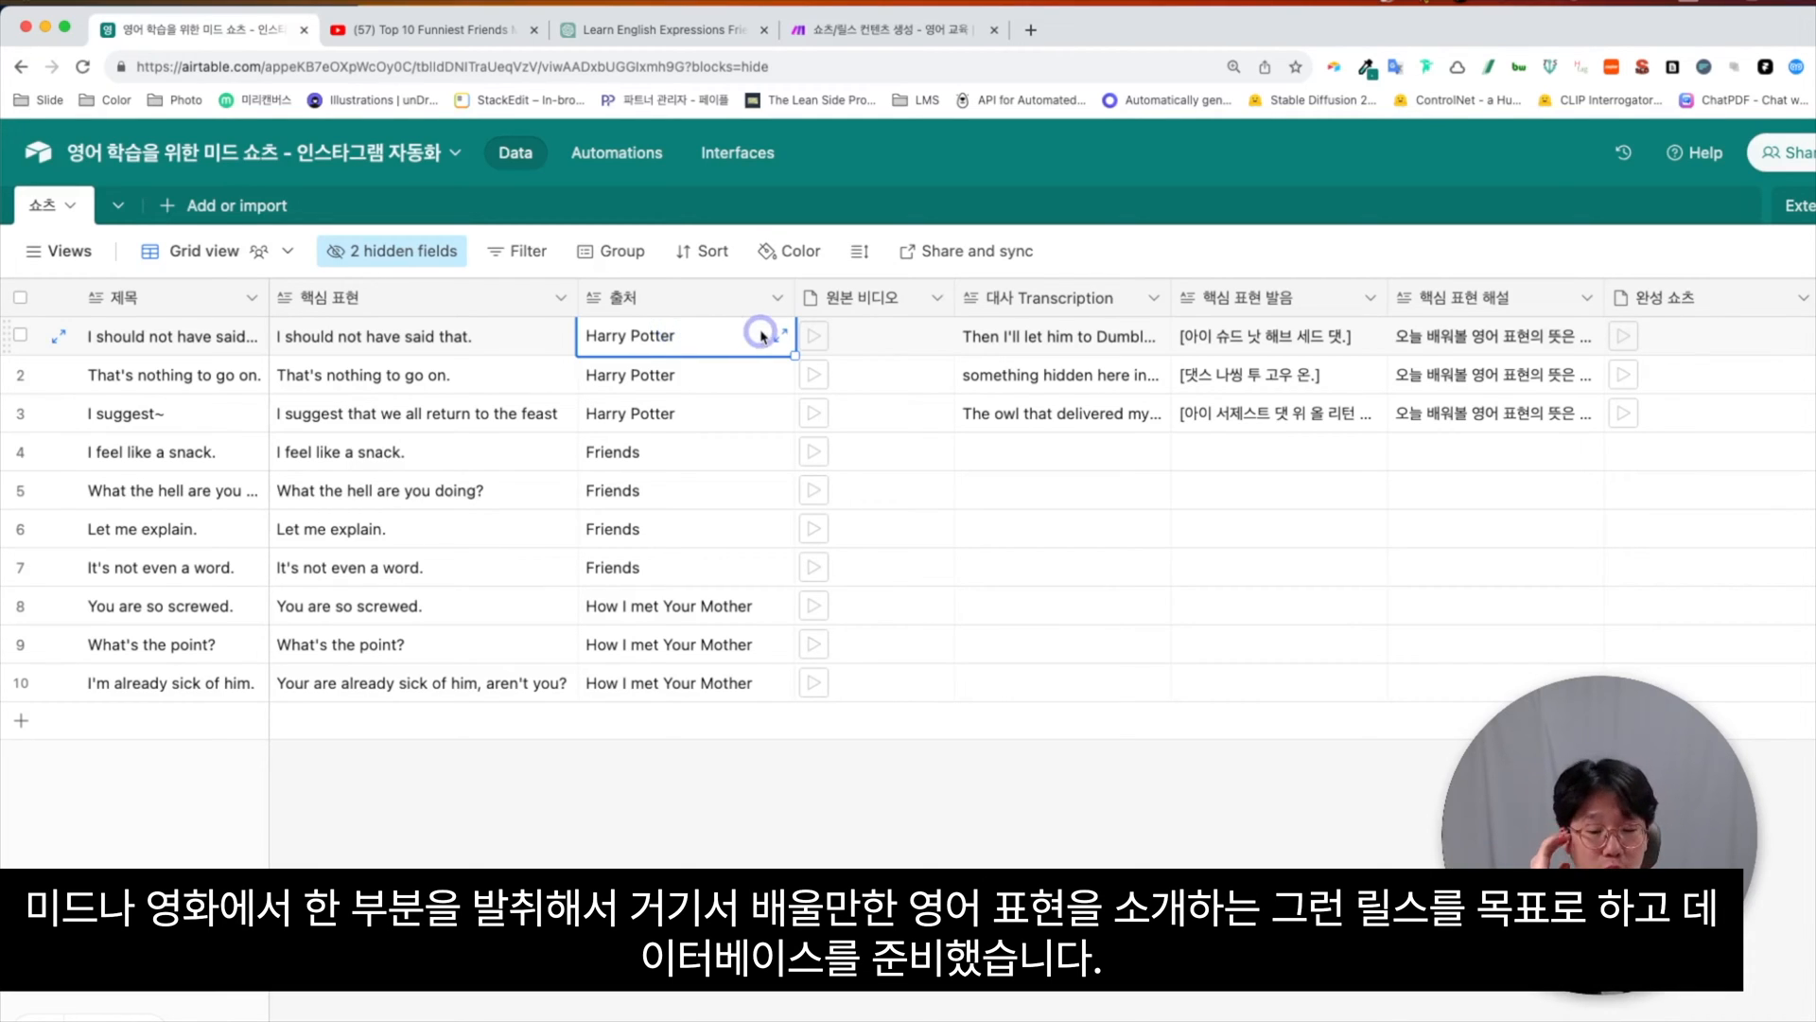
{"action": "left_click", "coordinate": [816, 334]}
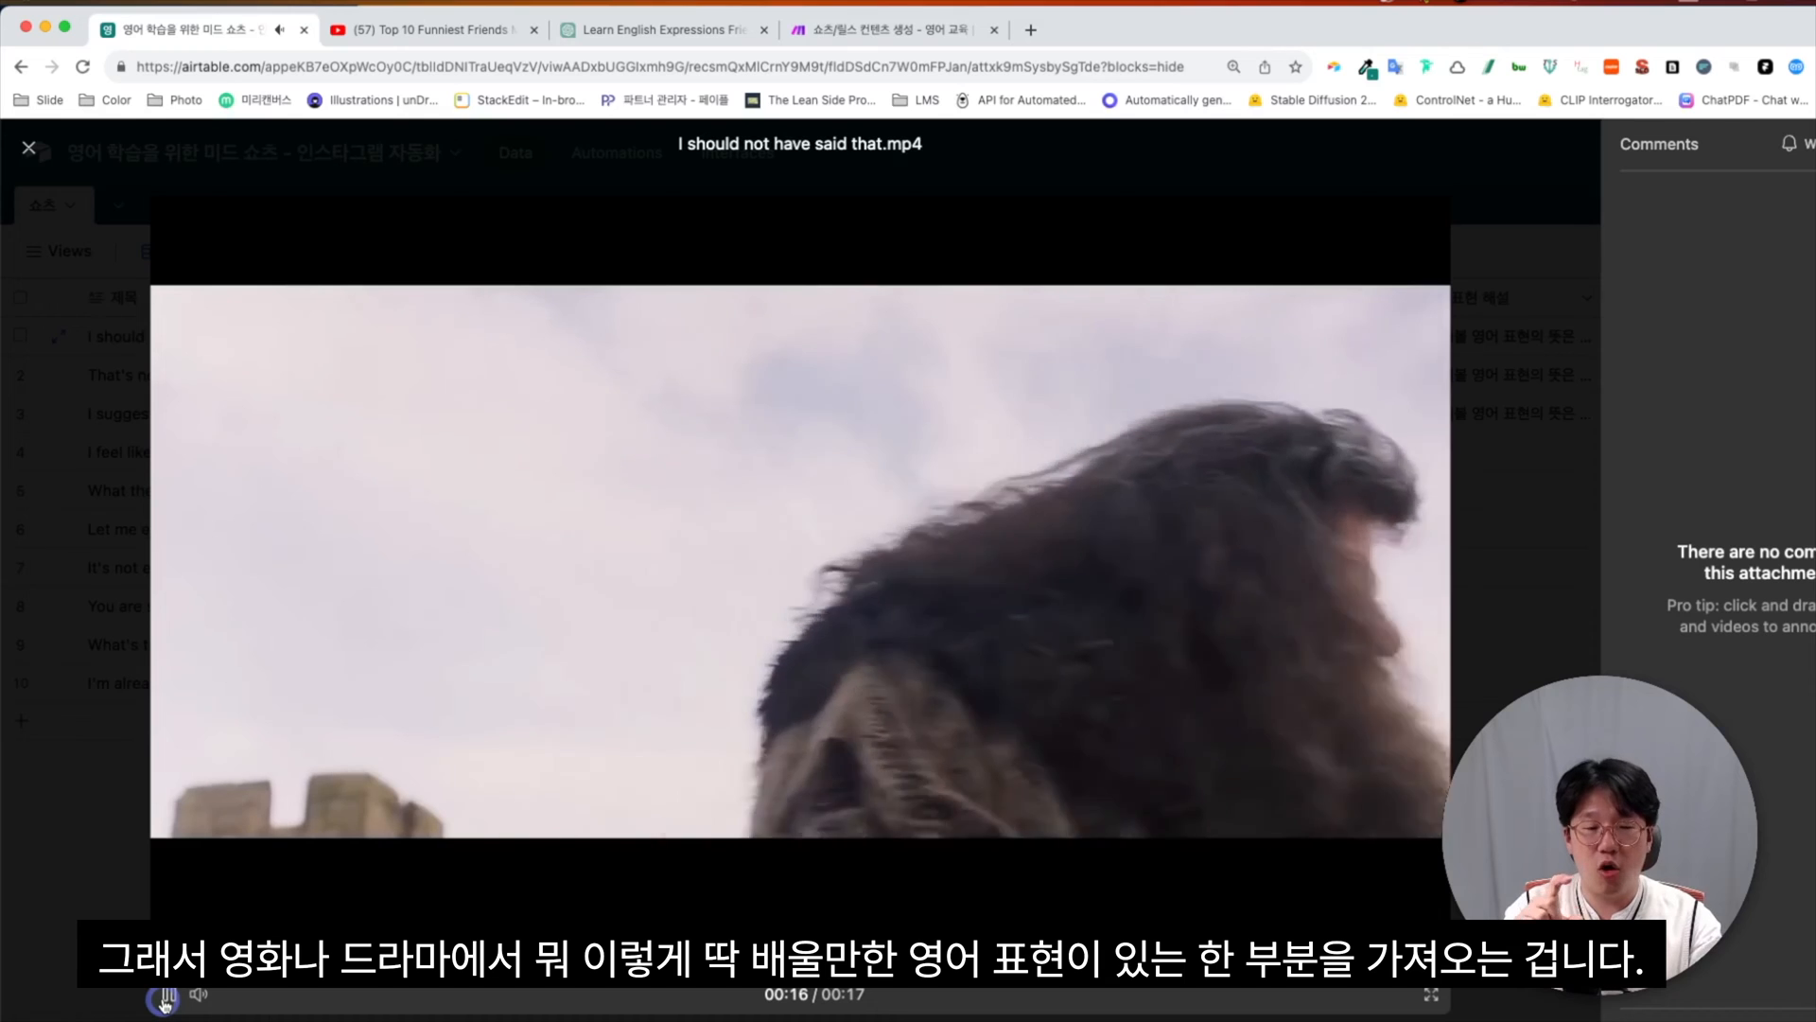
{"action": "key", "text": "Escape"}
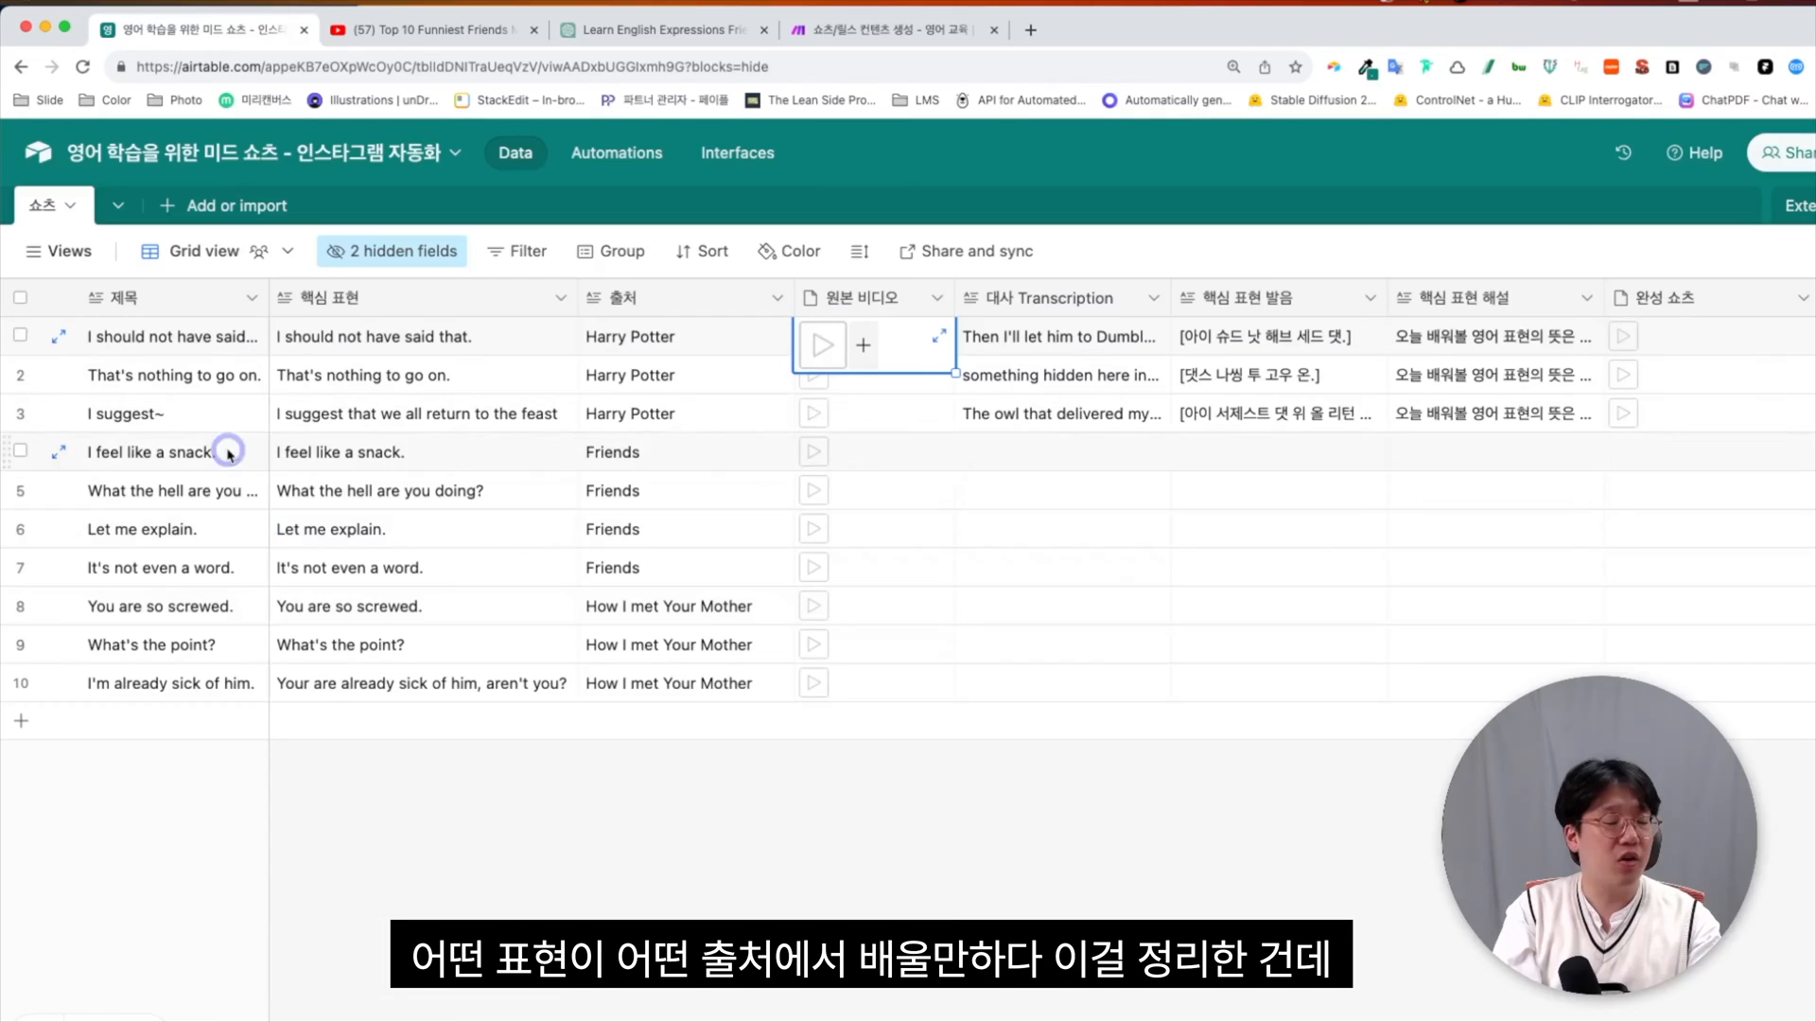
{"action": "left_click", "coordinate": [393, 343]}
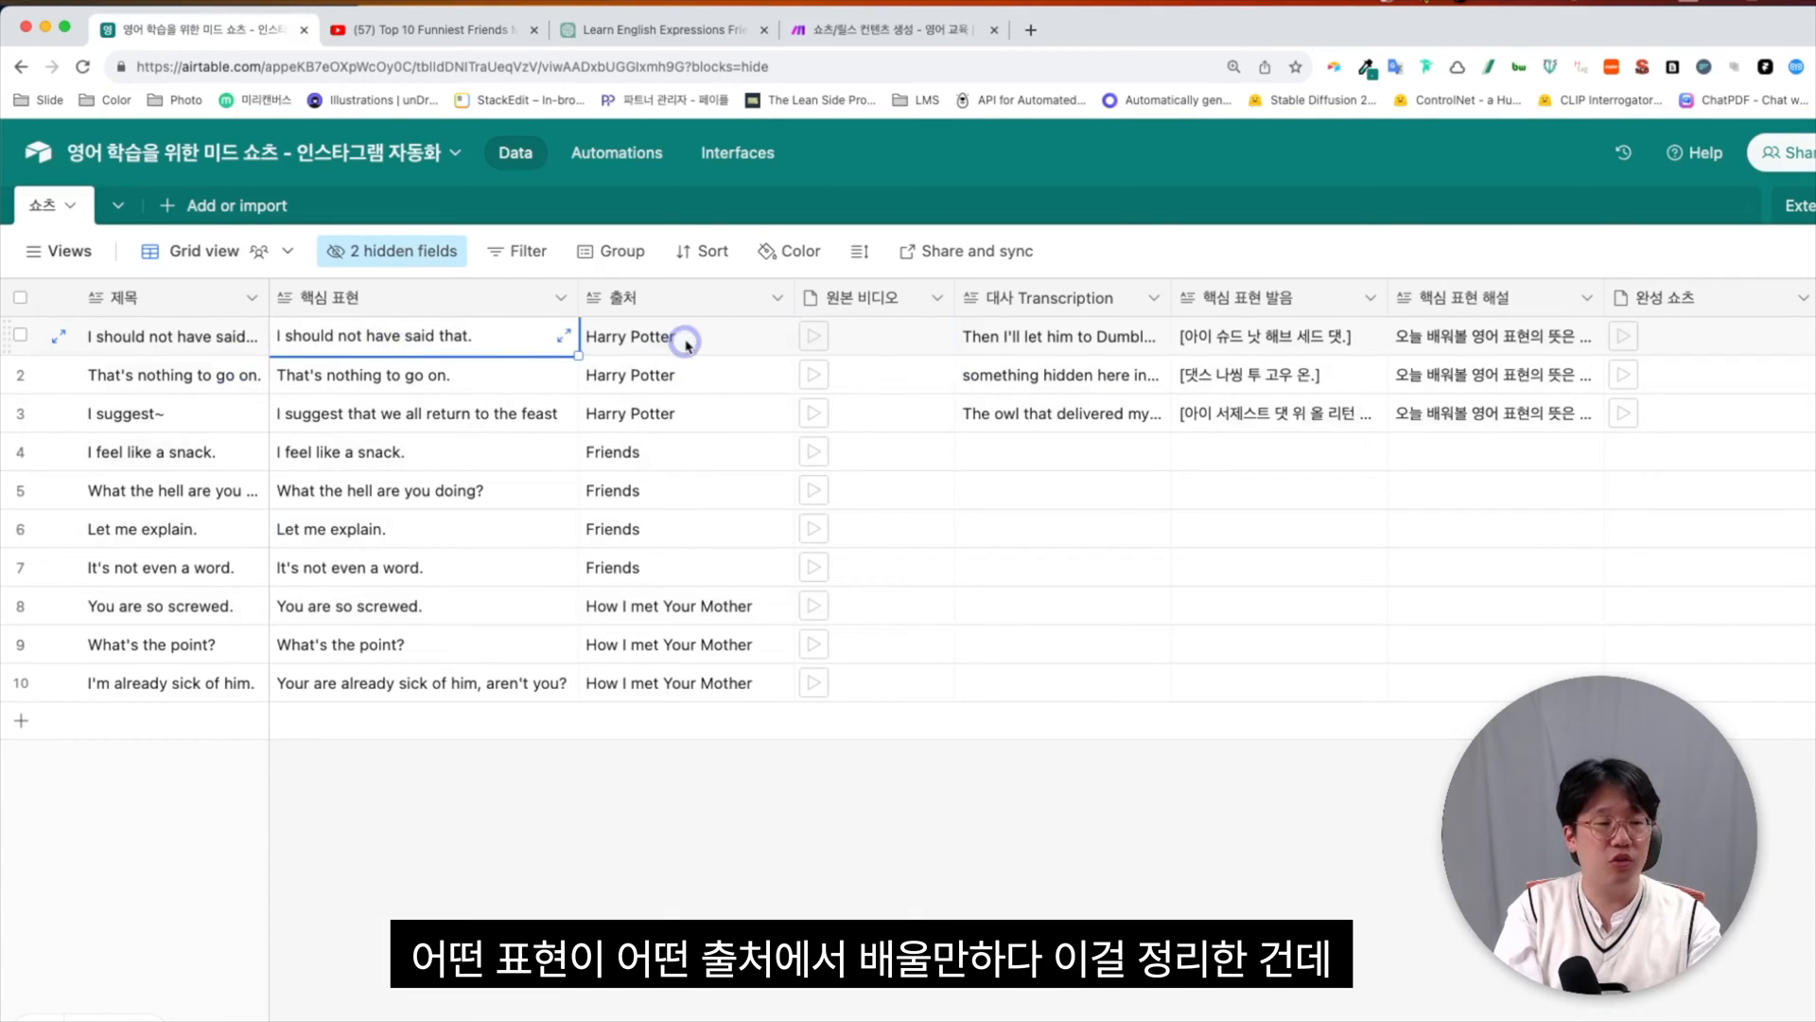
{"action": "left_click", "coordinate": [683, 342]}
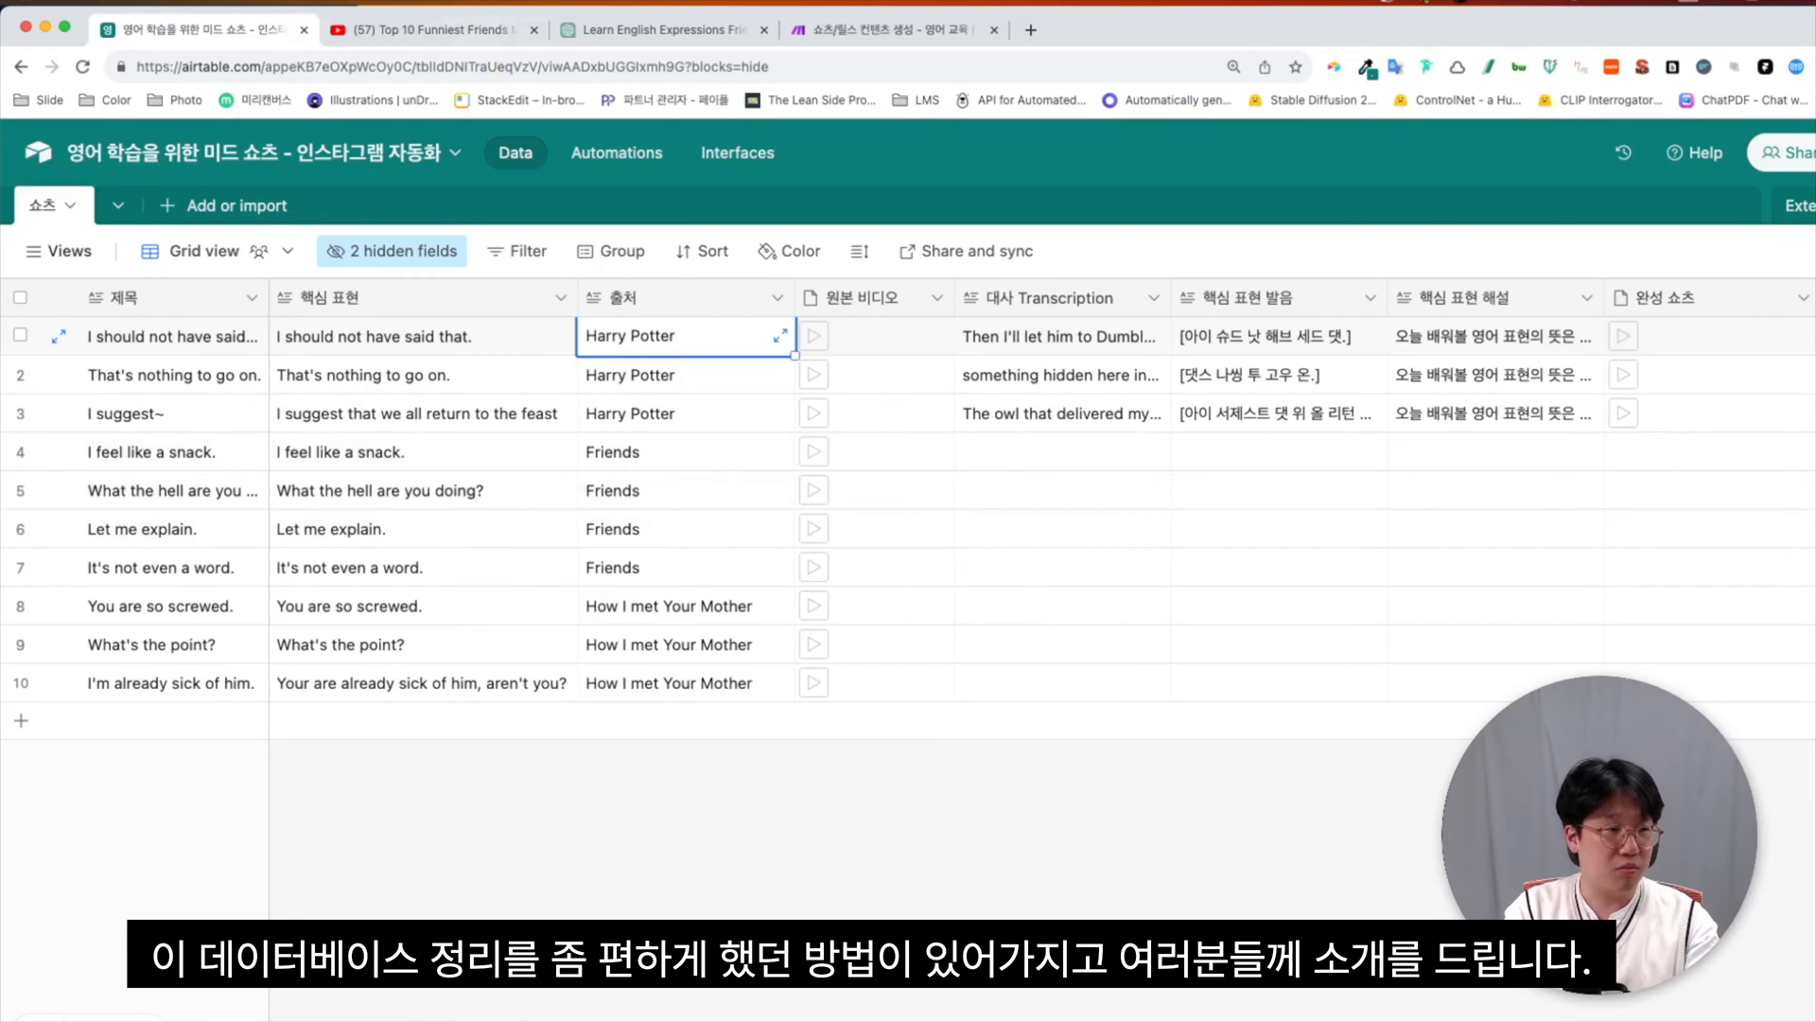
Switch to the YouTube video "Top 10 Funniest Friends Moments", play a short part of it and pause it
{"action": "left_click", "coordinate": [446, 30]}
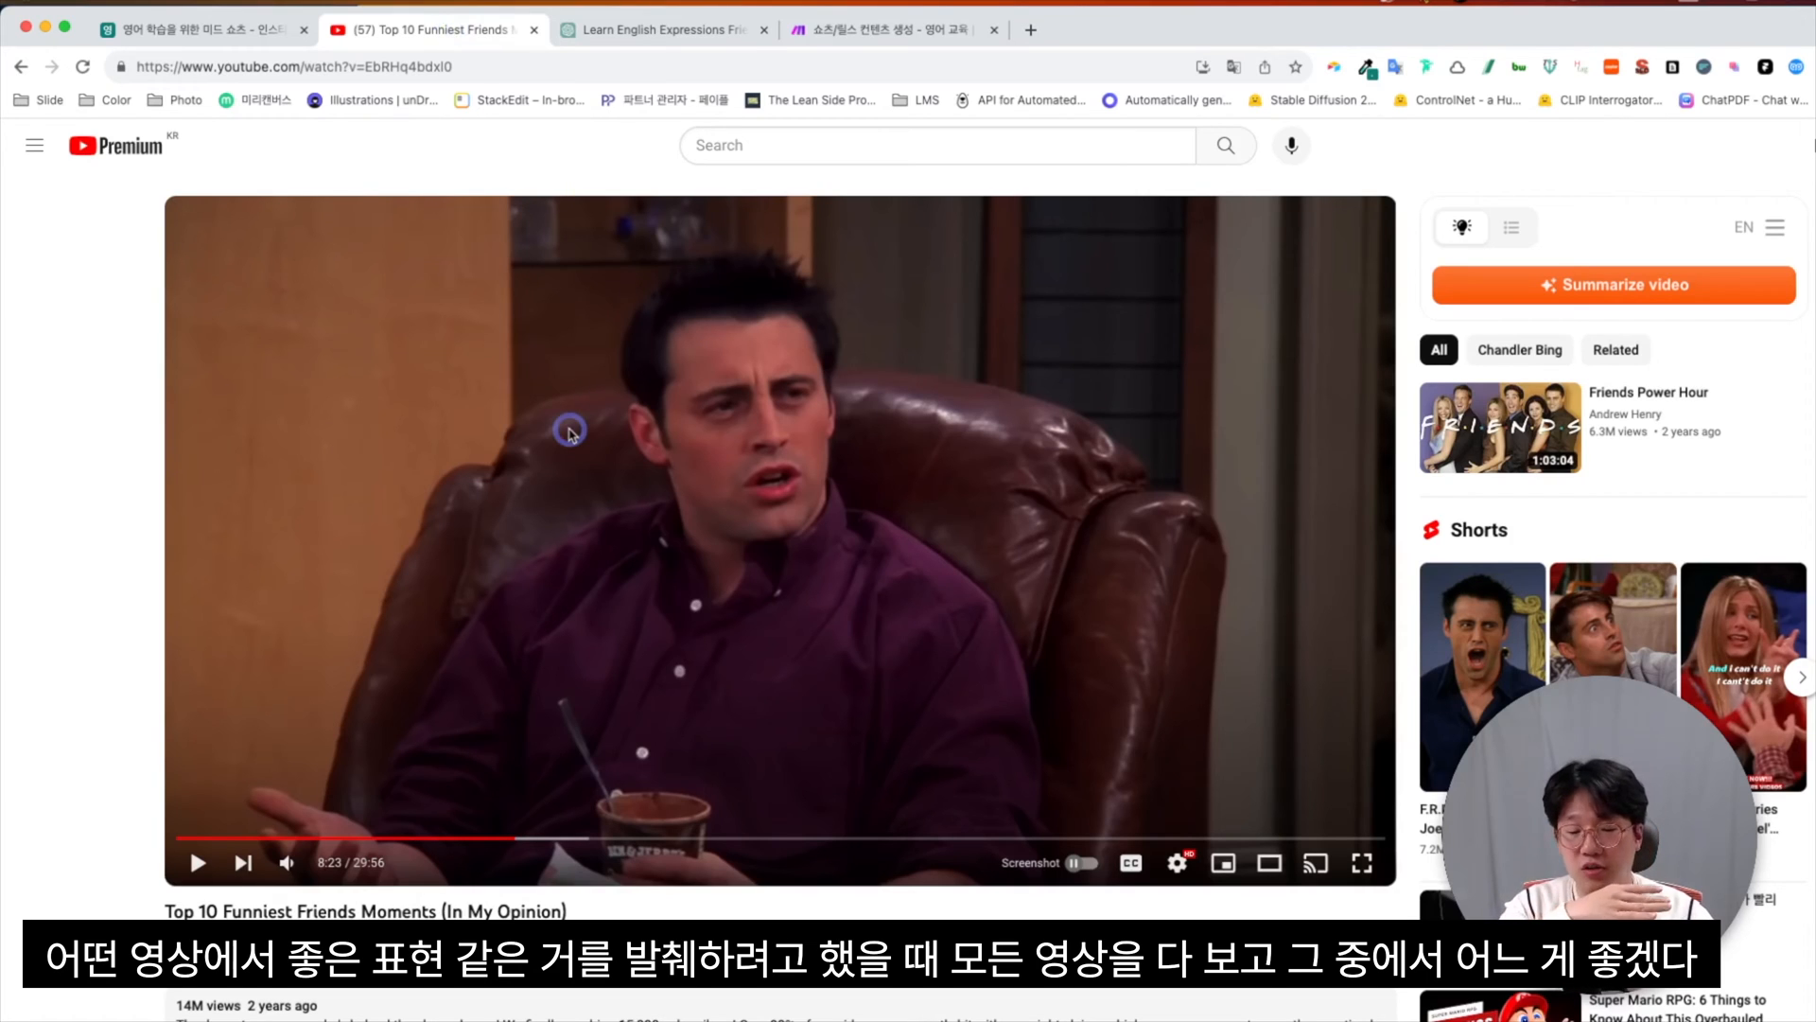
{"action": "left_click", "coordinate": [648, 540]}
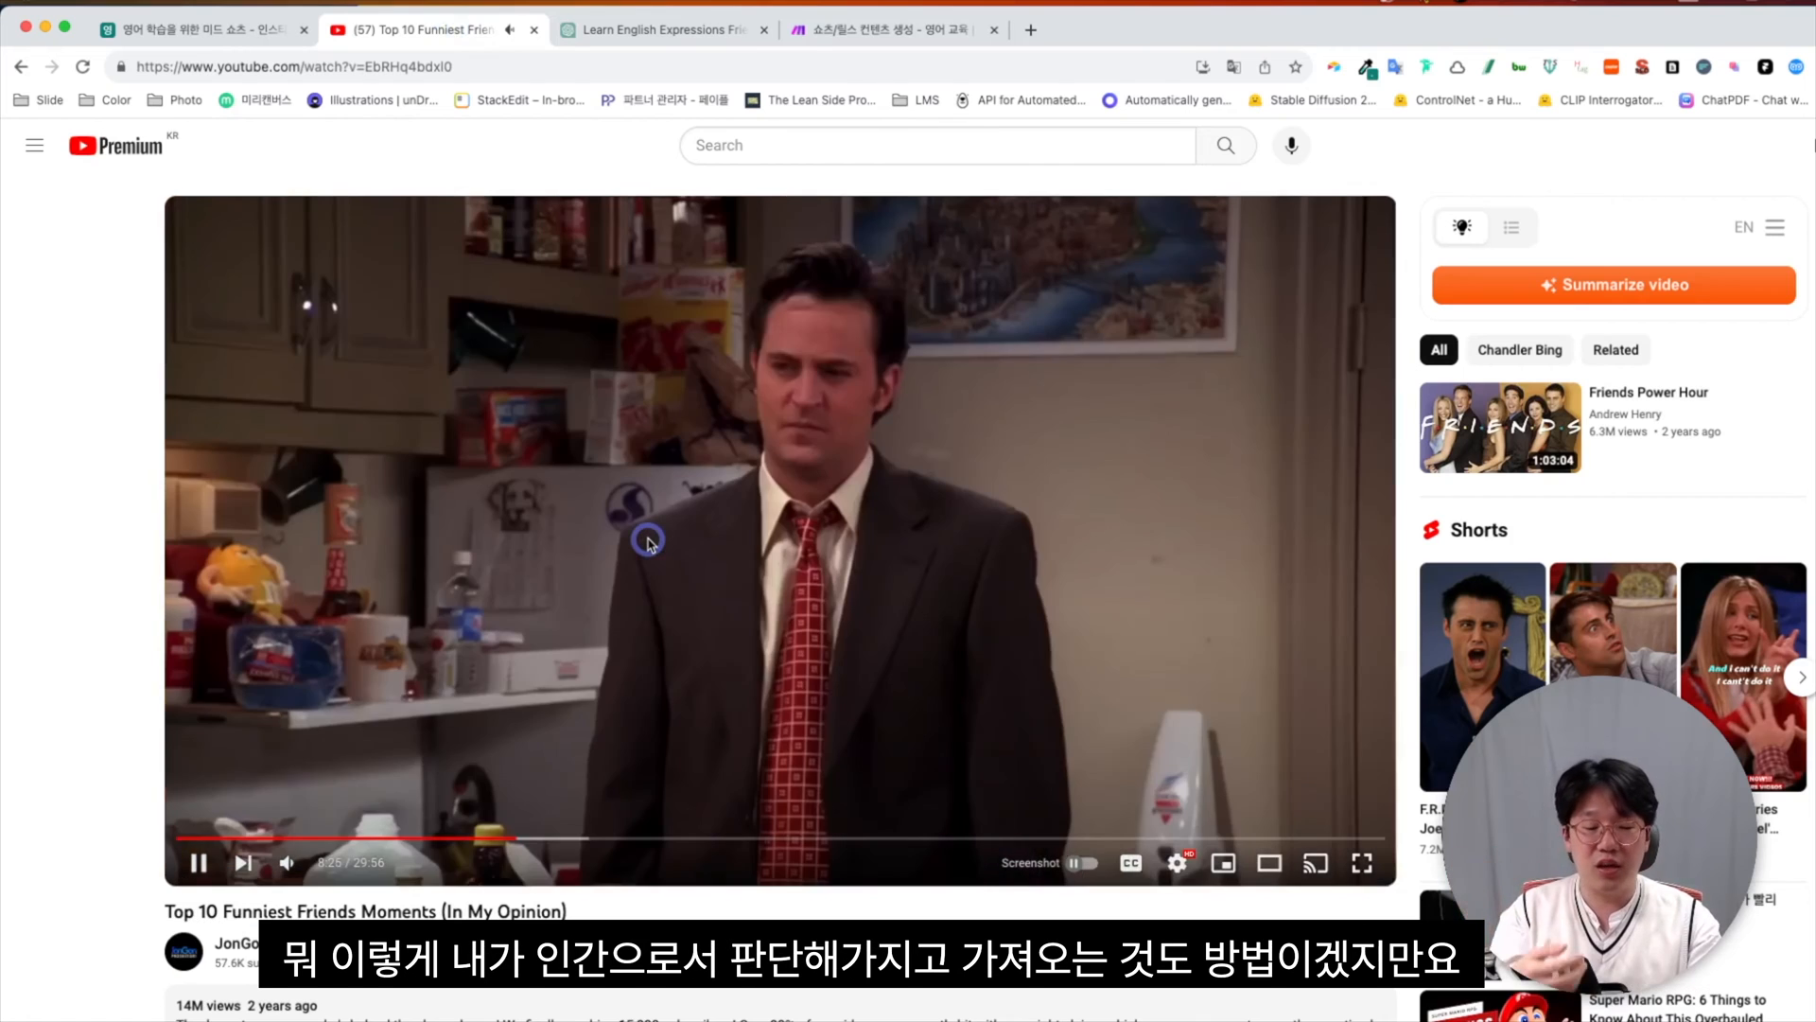
{"action": "left_click", "coordinate": [648, 540]}
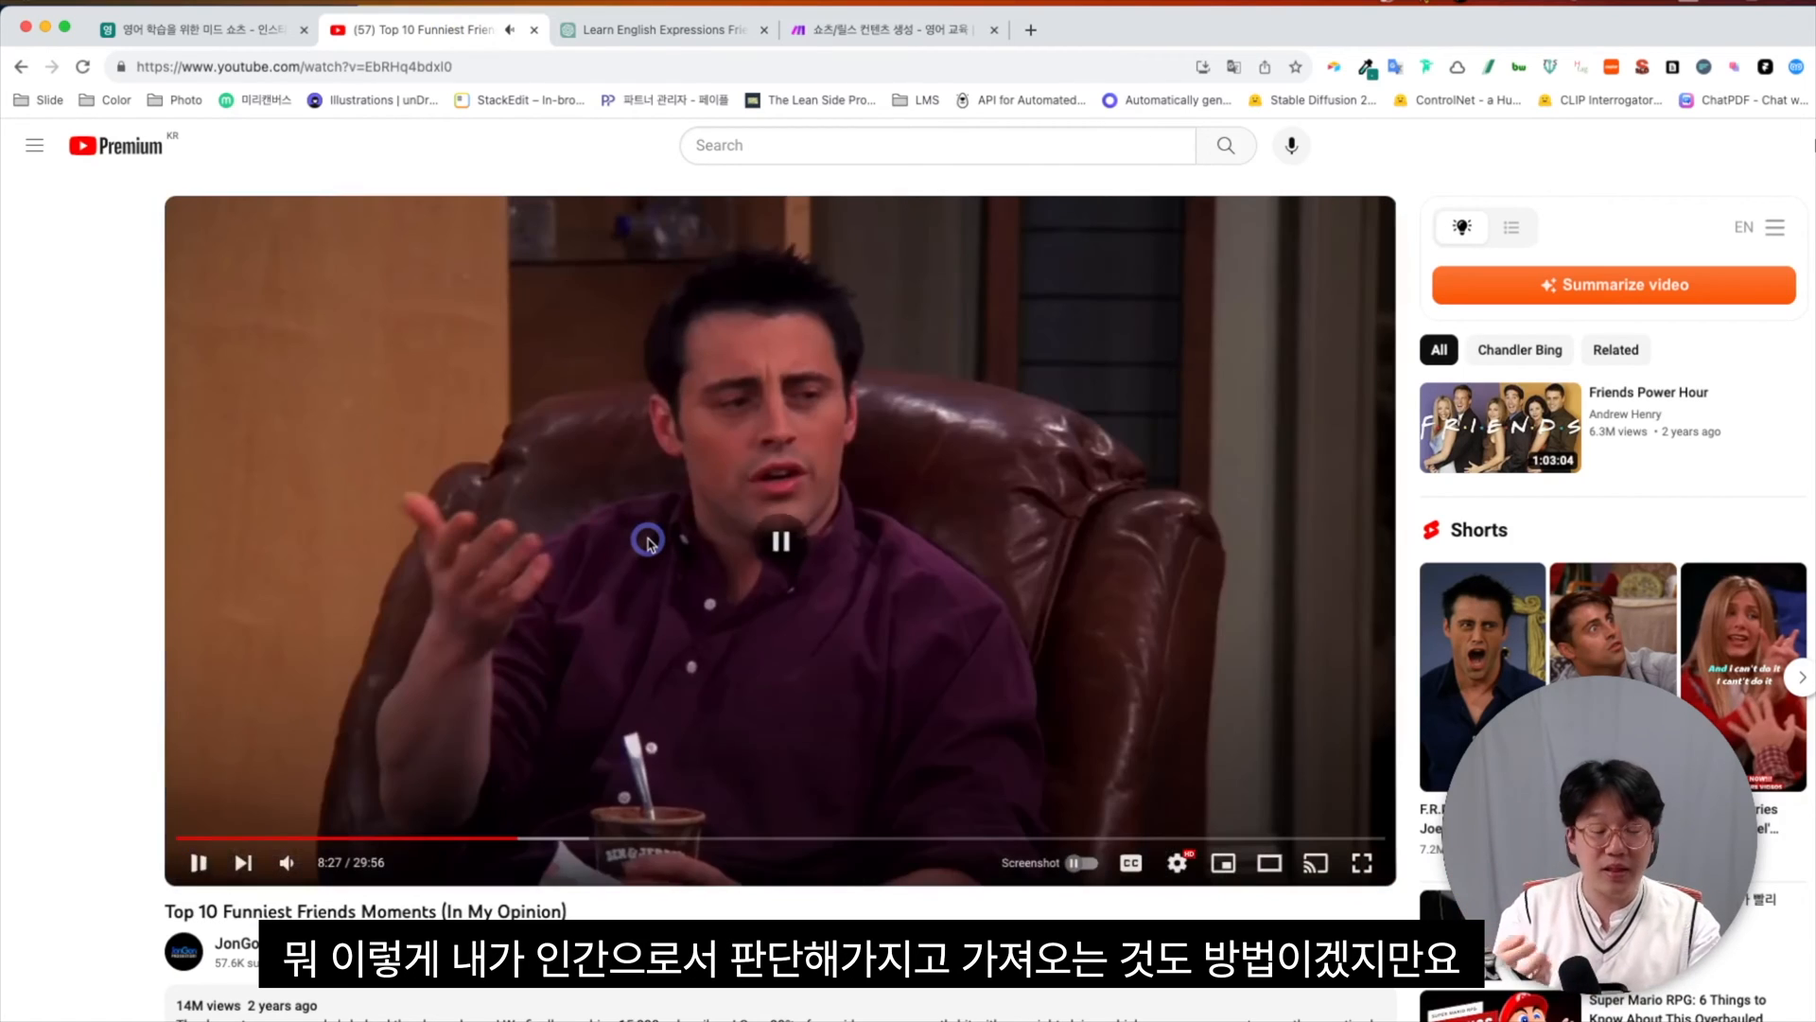
{"action": "left_click", "coordinate": [648, 540]}
{"action": "left_click", "coordinate": [648, 540]}
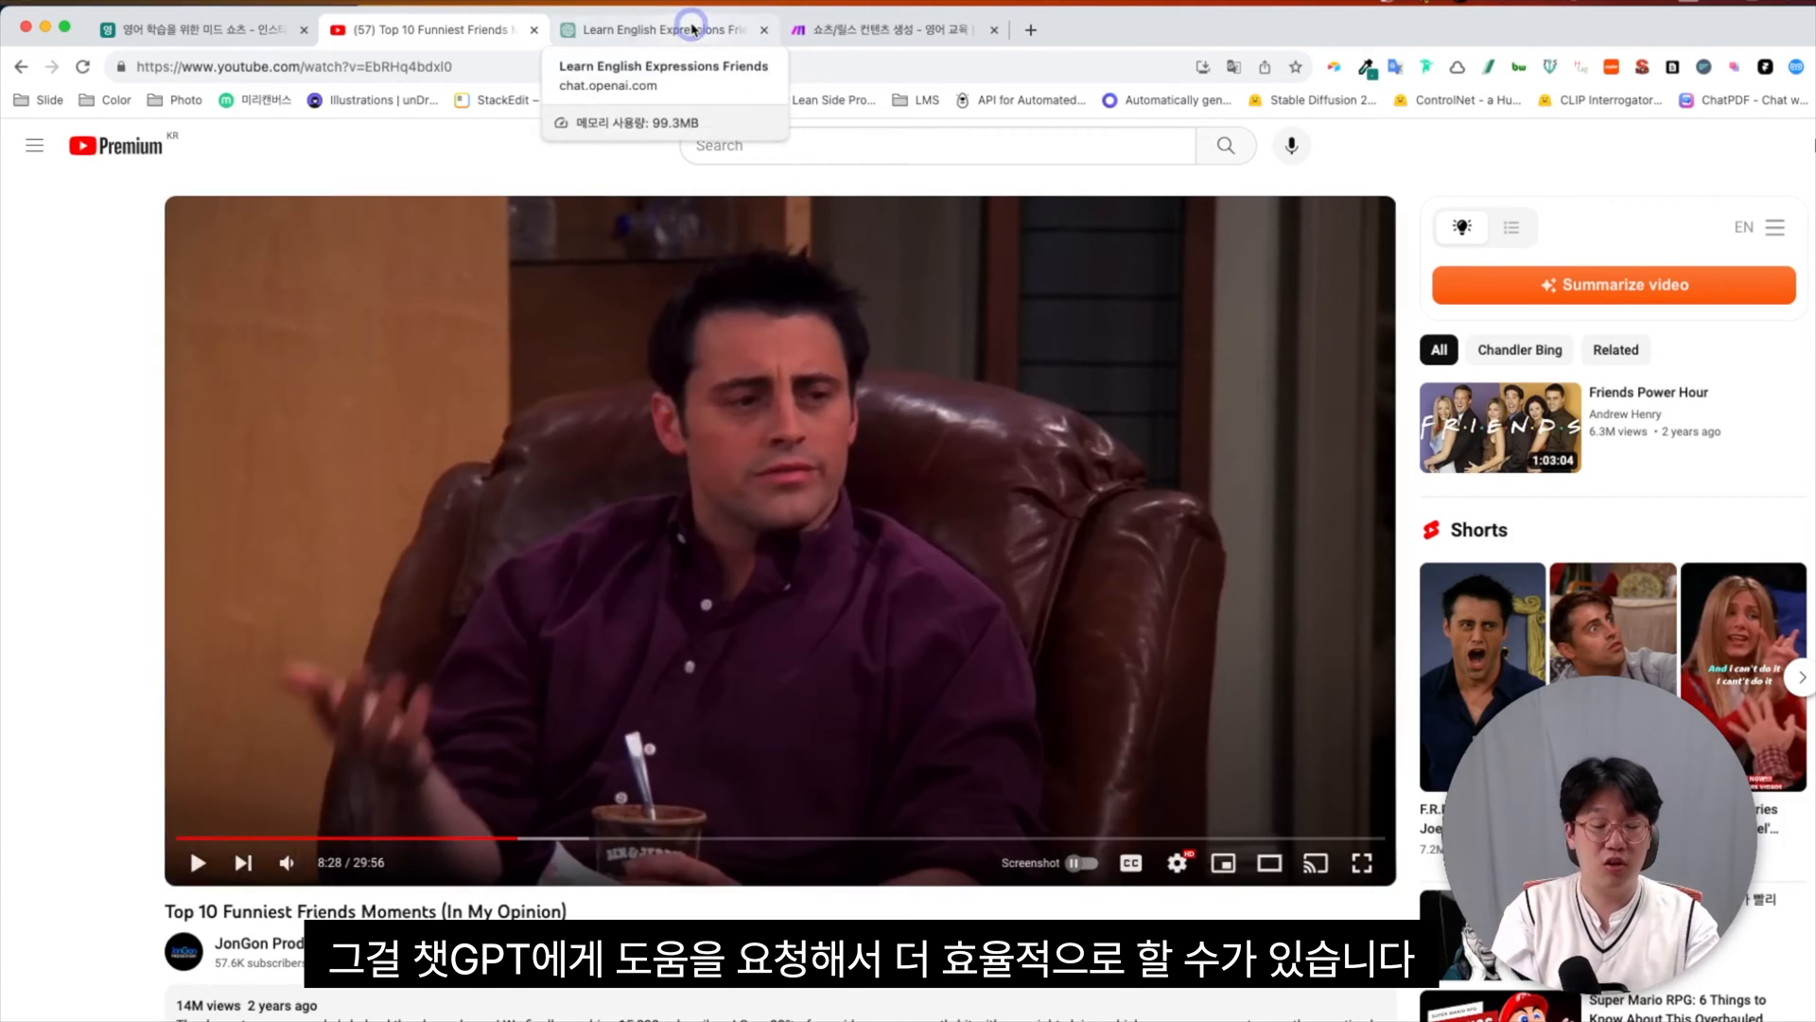
Switch to the ChatGPT conversation on Friends expressions and check which plugins are enabled
{"action": "left_click", "coordinate": [692, 29]}
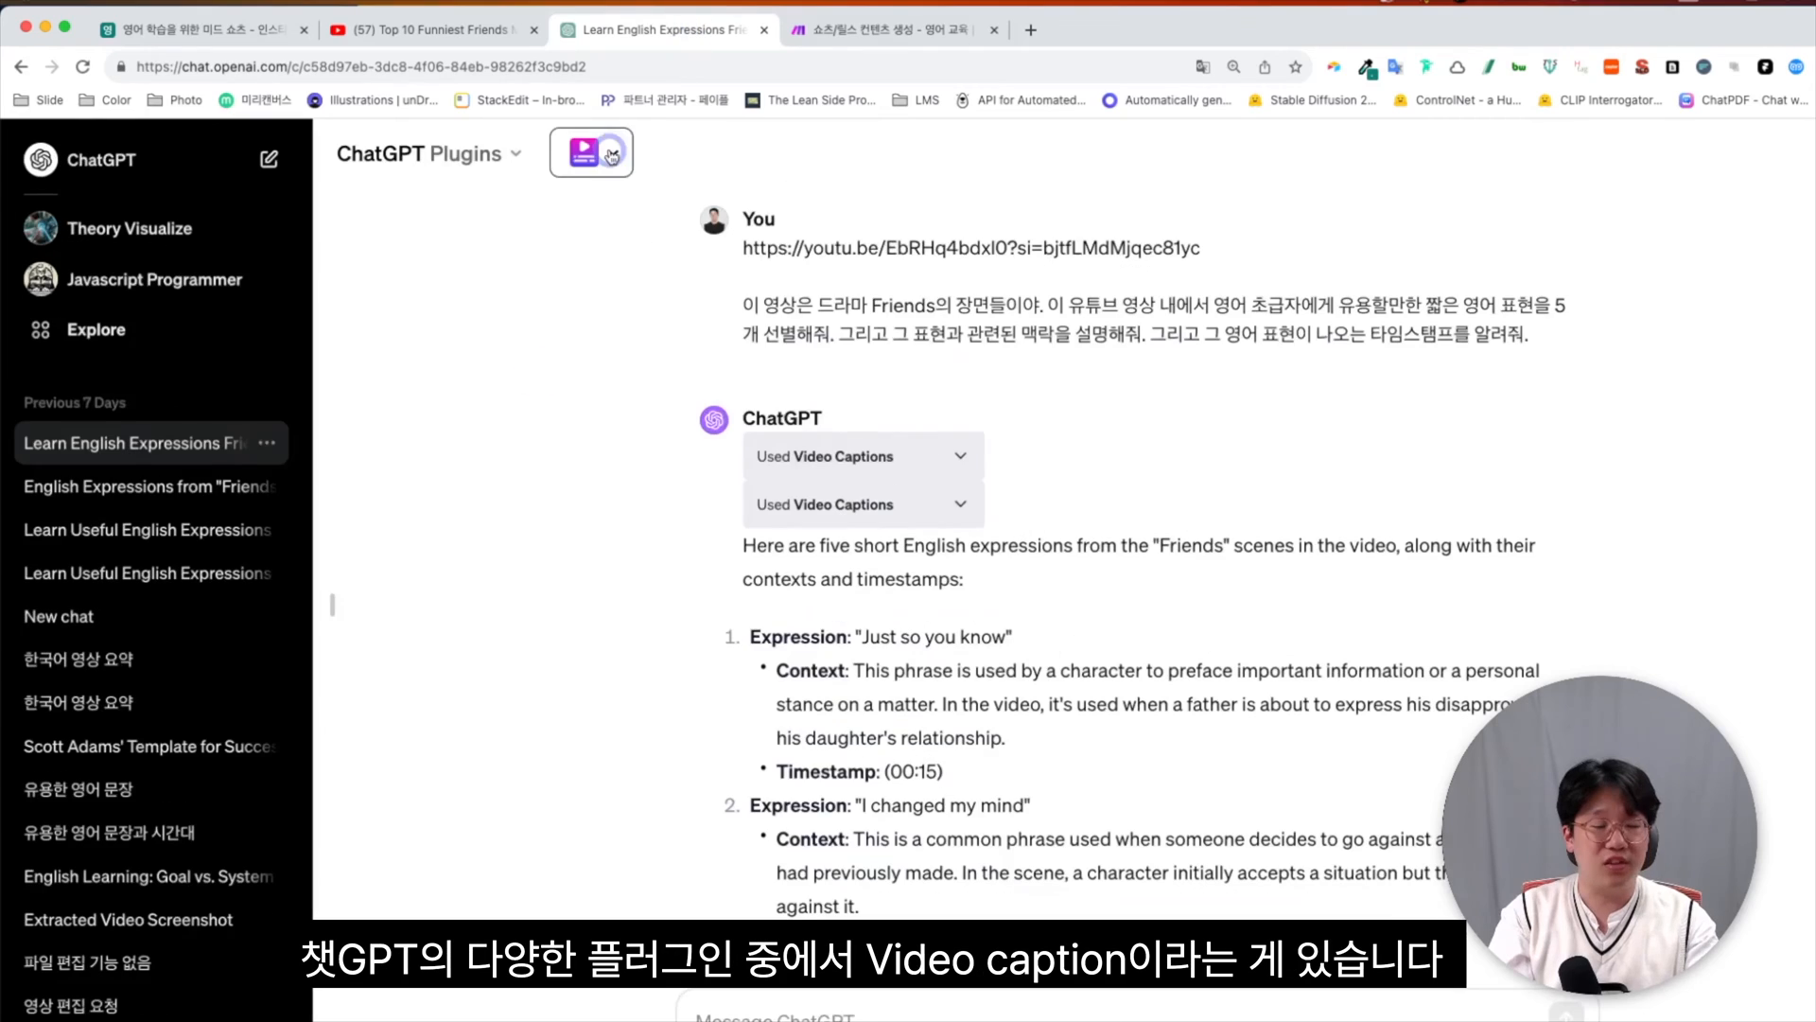
{"action": "left_click", "coordinate": [611, 156]}
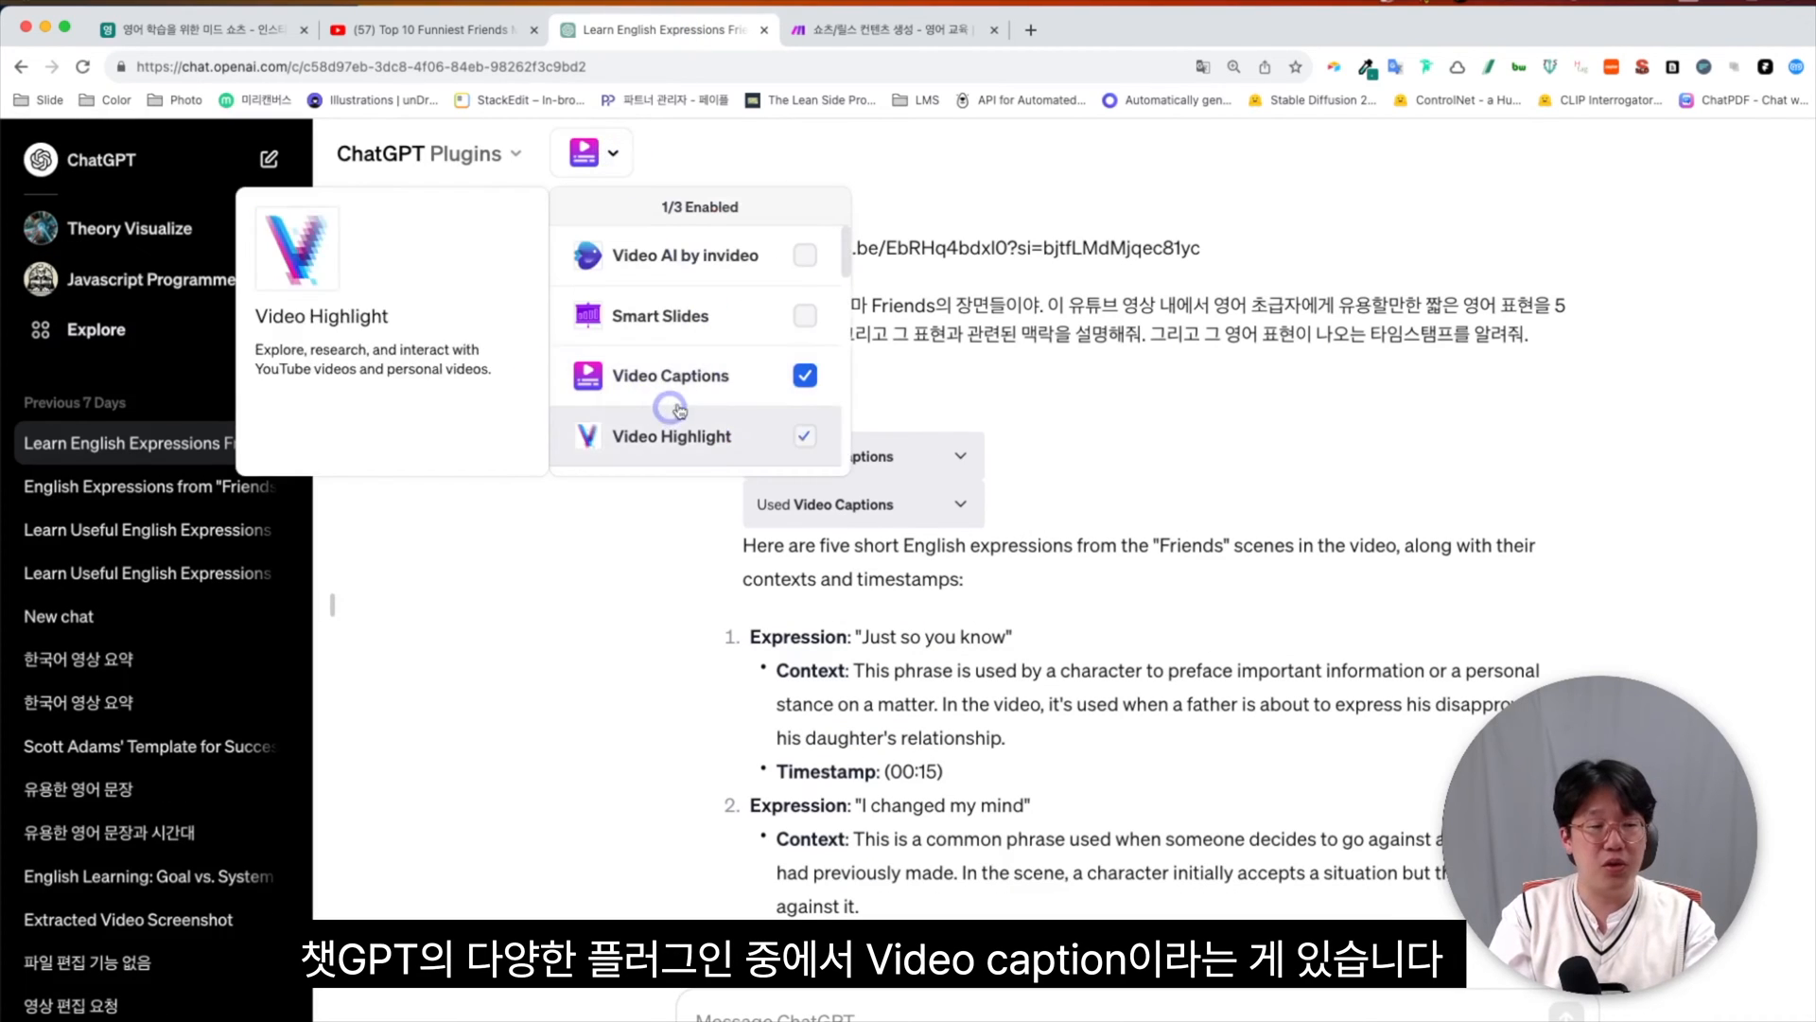
{"action": "left_click", "coordinate": [944, 358]}
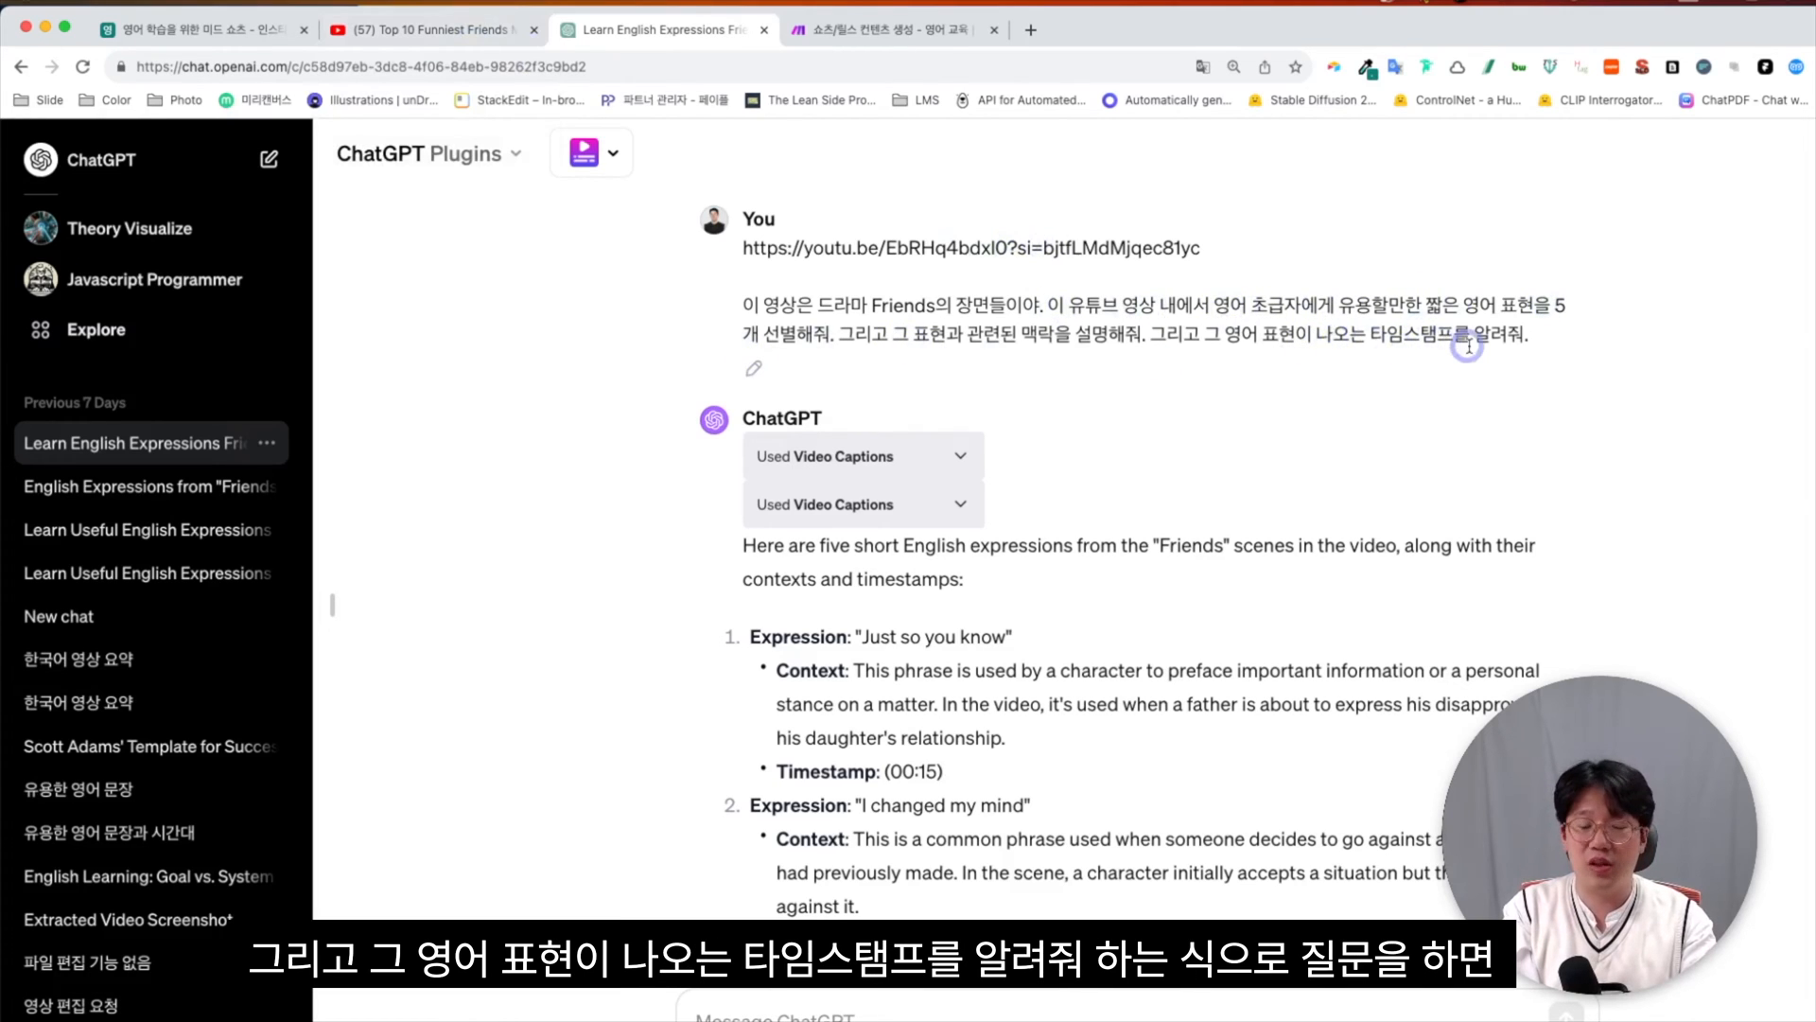
Read through ChatGPT's suggested expressions with their contexts and timestamps, and return to the Airtable base
{"action": "scroll", "coordinate": [1473, 352], "scroll_direction": "down", "scroll_amount": 5}
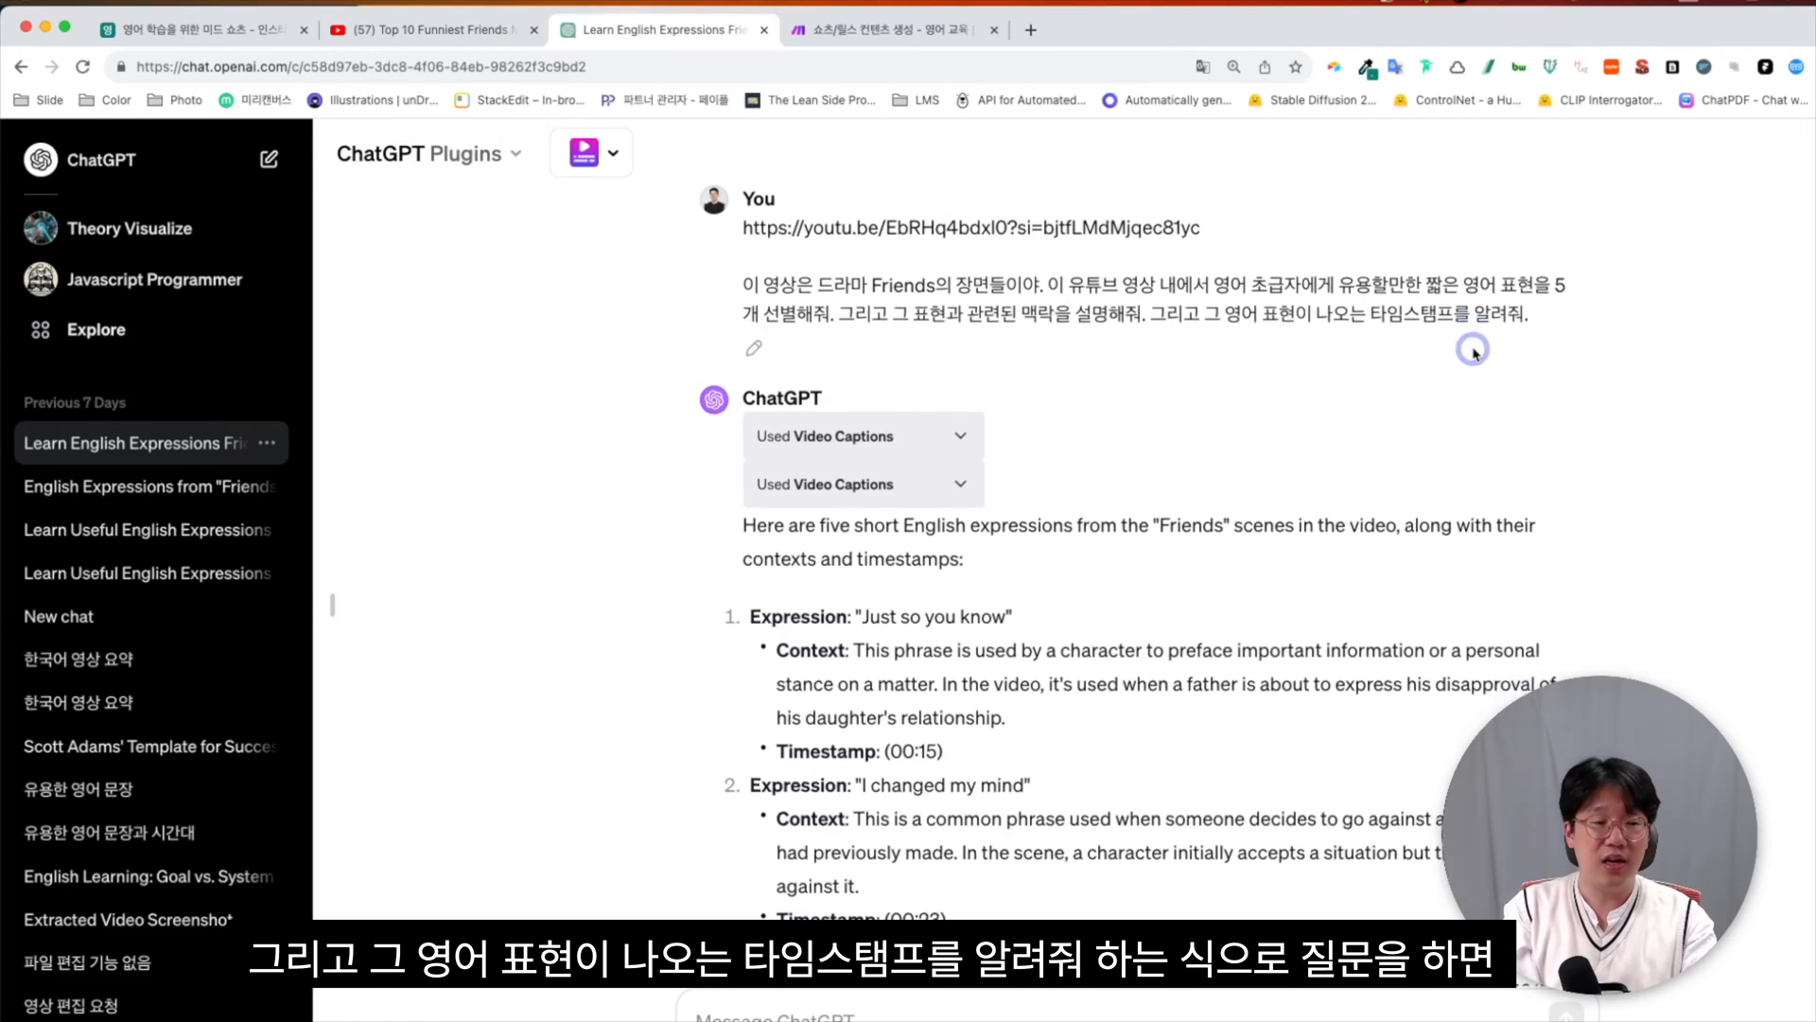
{"action": "scroll", "coordinate": [957, 437], "scroll_direction": "down", "scroll_amount": 3}
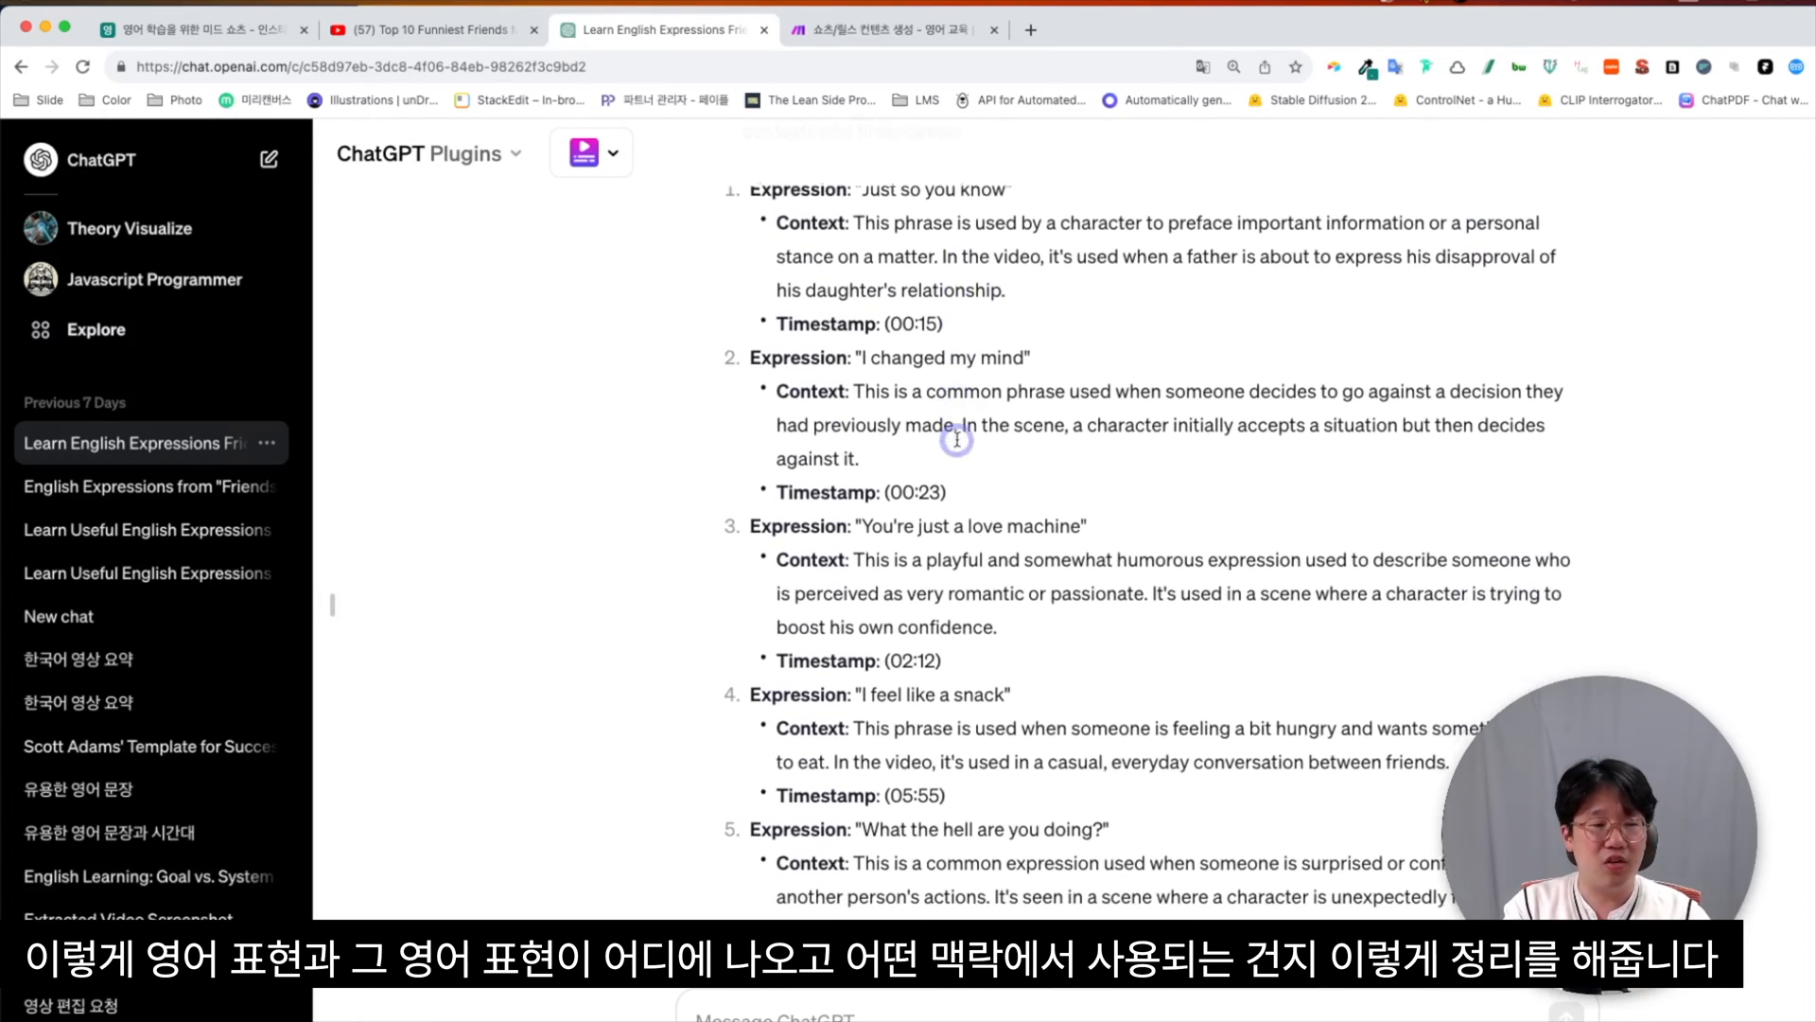
{"action": "scroll", "coordinate": [1009, 580], "scroll_direction": "down", "scroll_amount": 2}
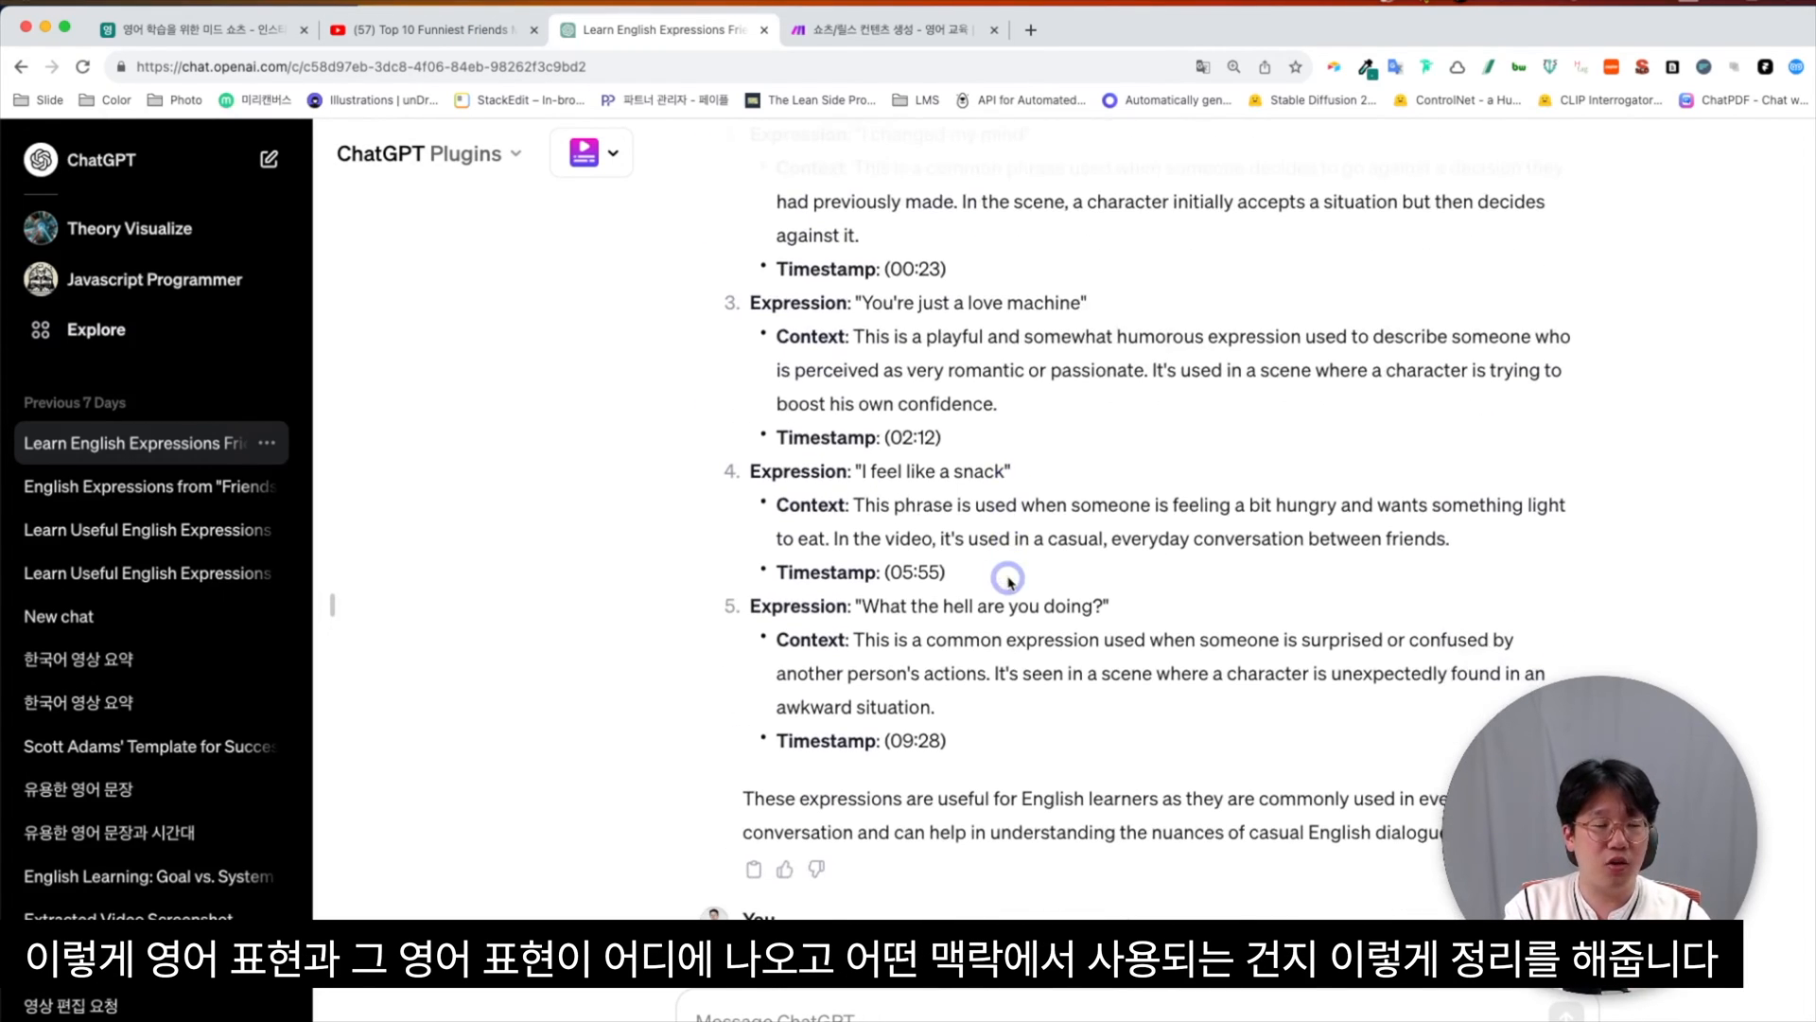
{"action": "scroll", "coordinate": [1009, 608], "scroll_direction": "down", "scroll_amount": 2}
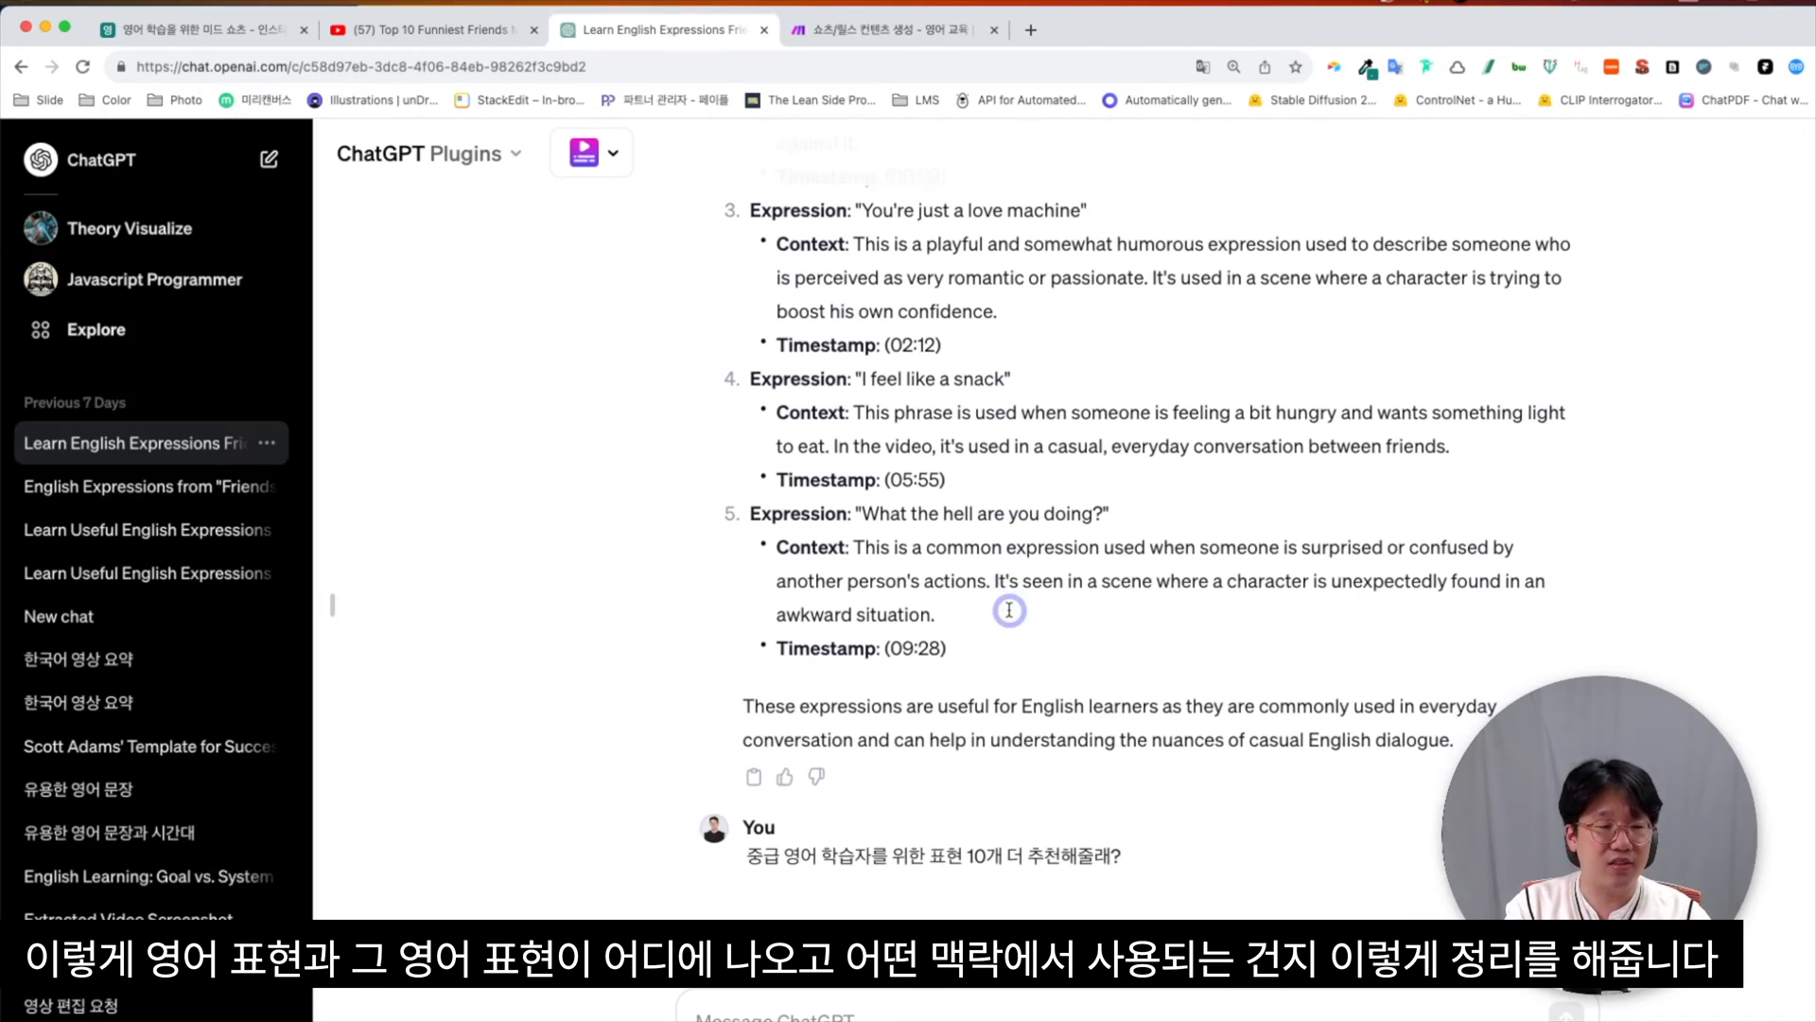
{"action": "scroll", "coordinate": [1009, 640], "scroll_direction": "down", "scroll_amount": 3}
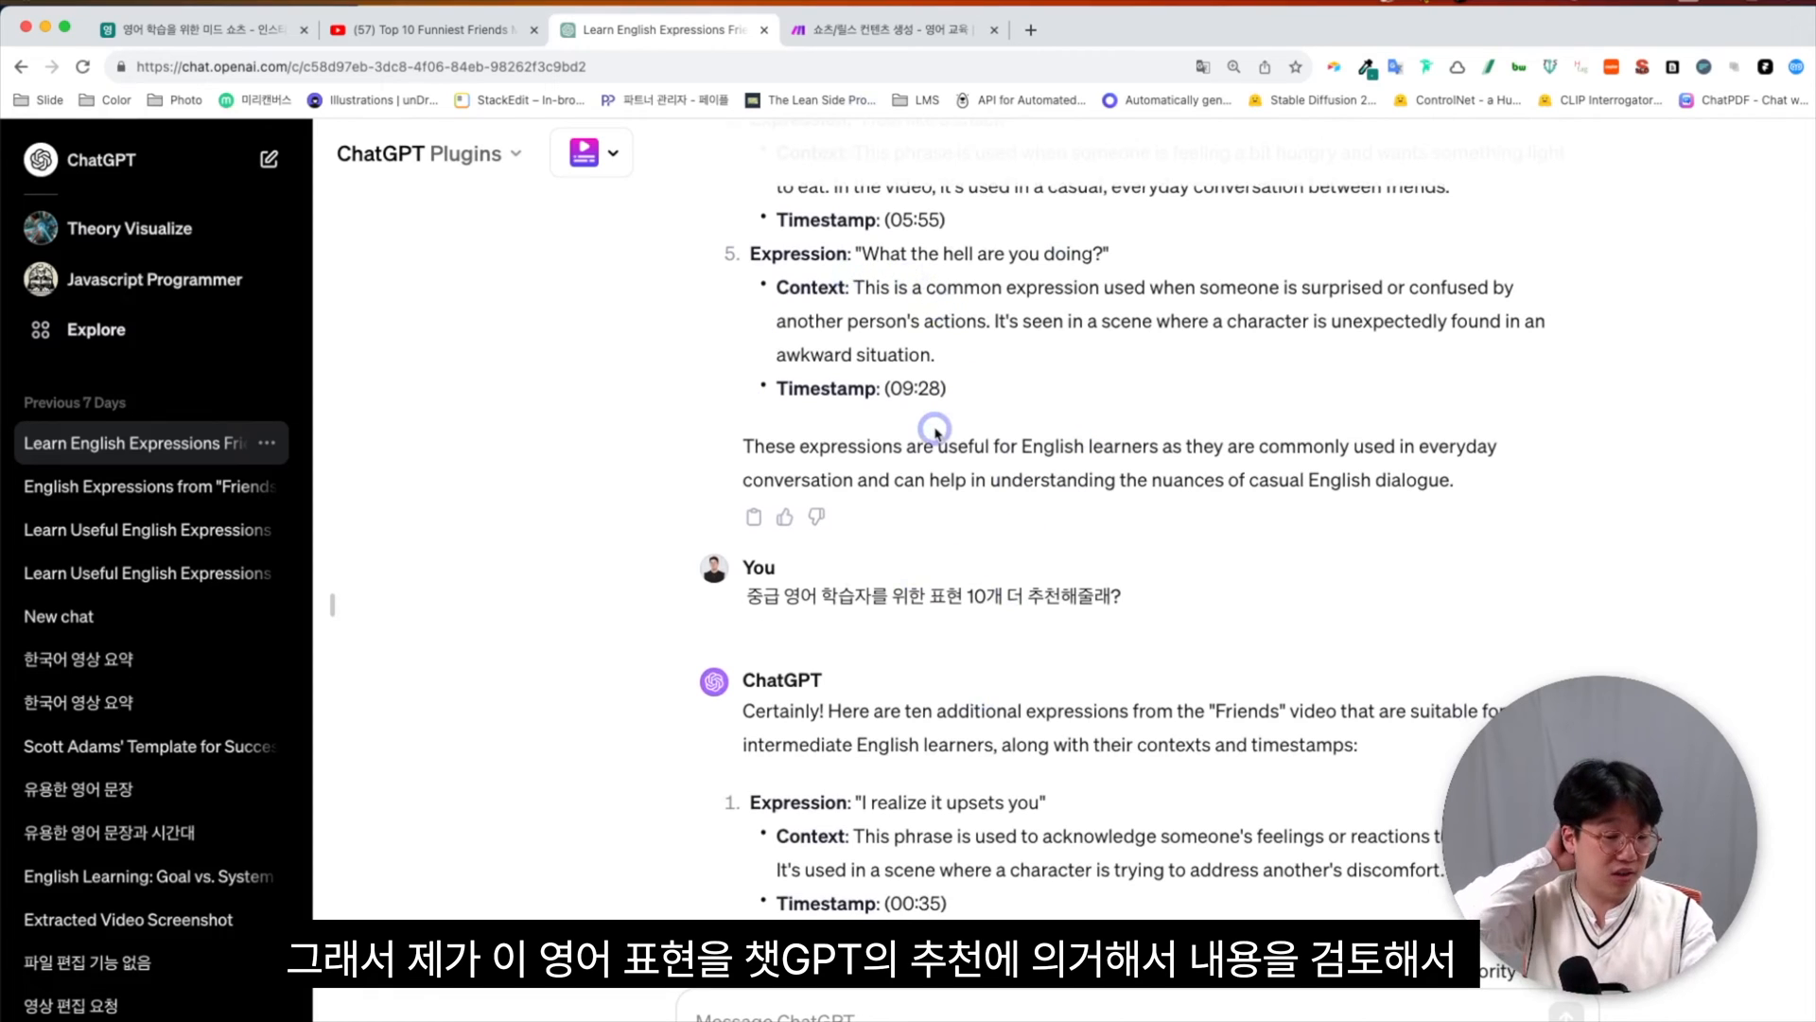
{"action": "left_click", "coordinate": [251, 31]}
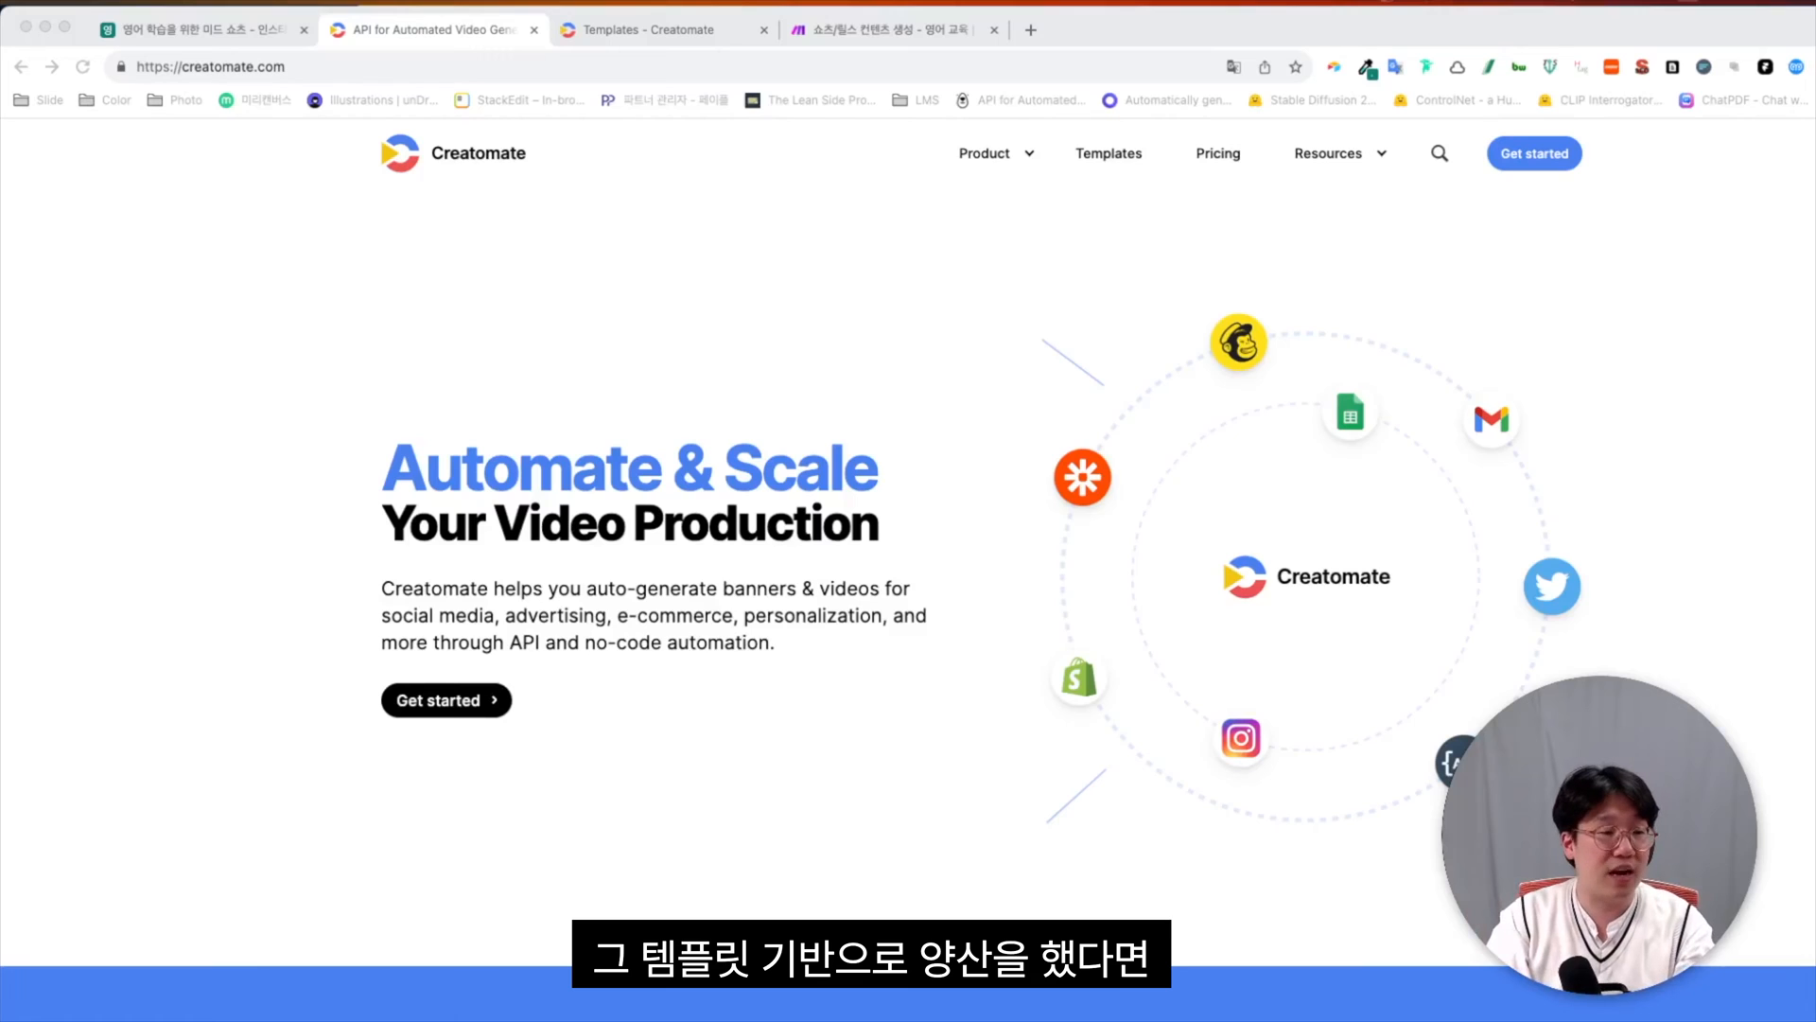
Look through the Creatomate home page, examining the template editor and video automation demos
{"action": "scroll", "coordinate": [908, 576], "scroll_direction": "down", "scroll_amount": 1}
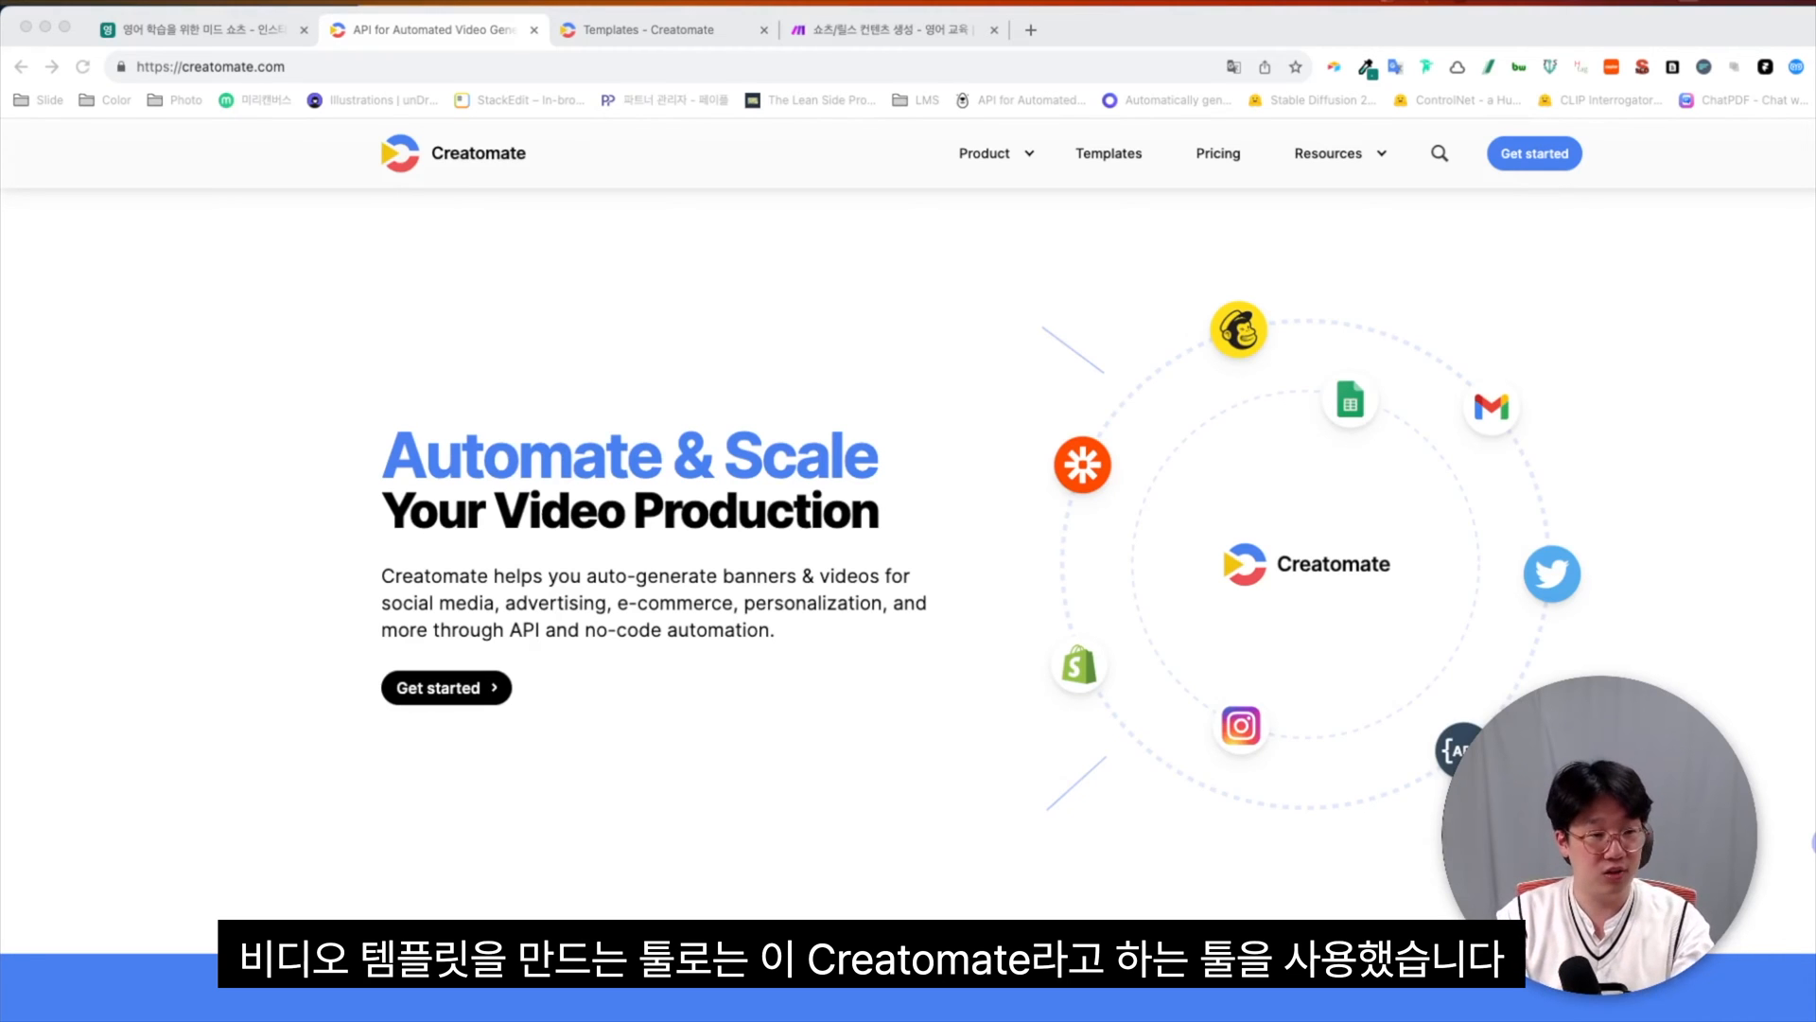
{"action": "scroll", "coordinate": [908, 567], "scroll_direction": "down", "scroll_amount": 3}
{"action": "scroll", "coordinate": [908, 568], "scroll_direction": "down", "scroll_amount": 15}
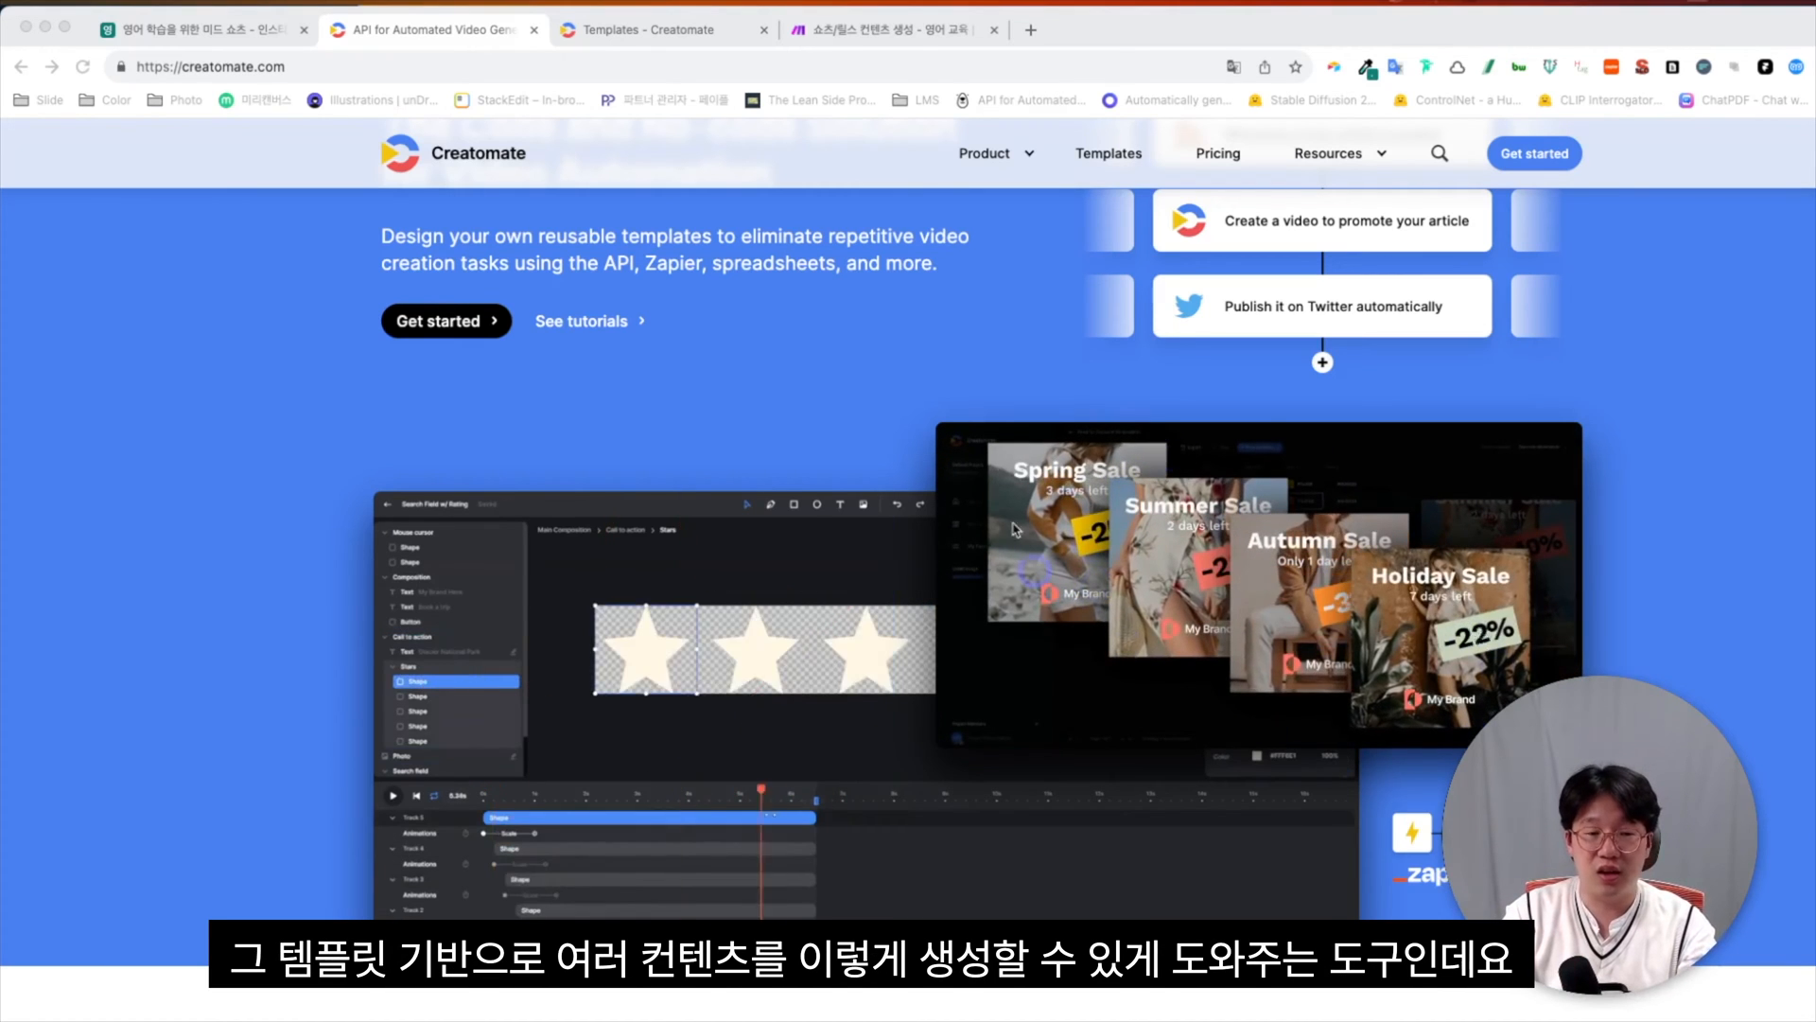
{"action": "scroll", "coordinate": [908, 539], "scroll_direction": "down", "scroll_amount": 1}
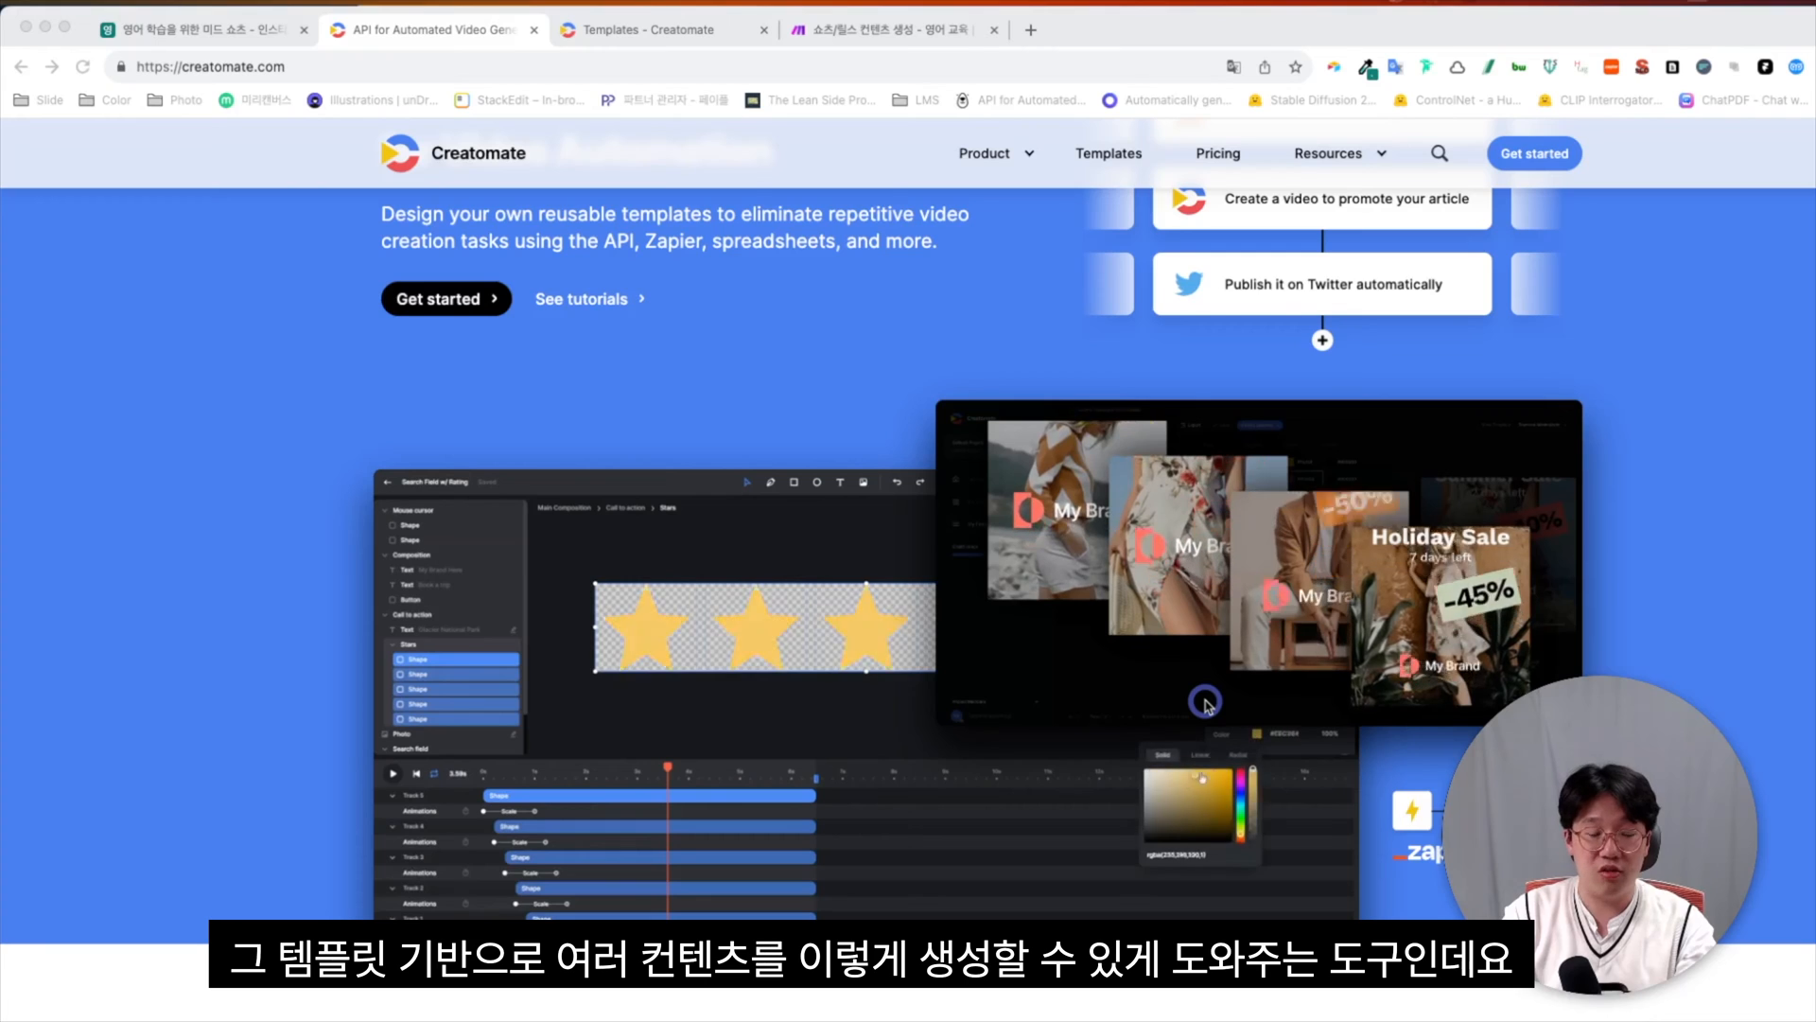
{"action": "scroll", "coordinate": [1206, 704], "scroll_direction": "down", "scroll_amount": 1}
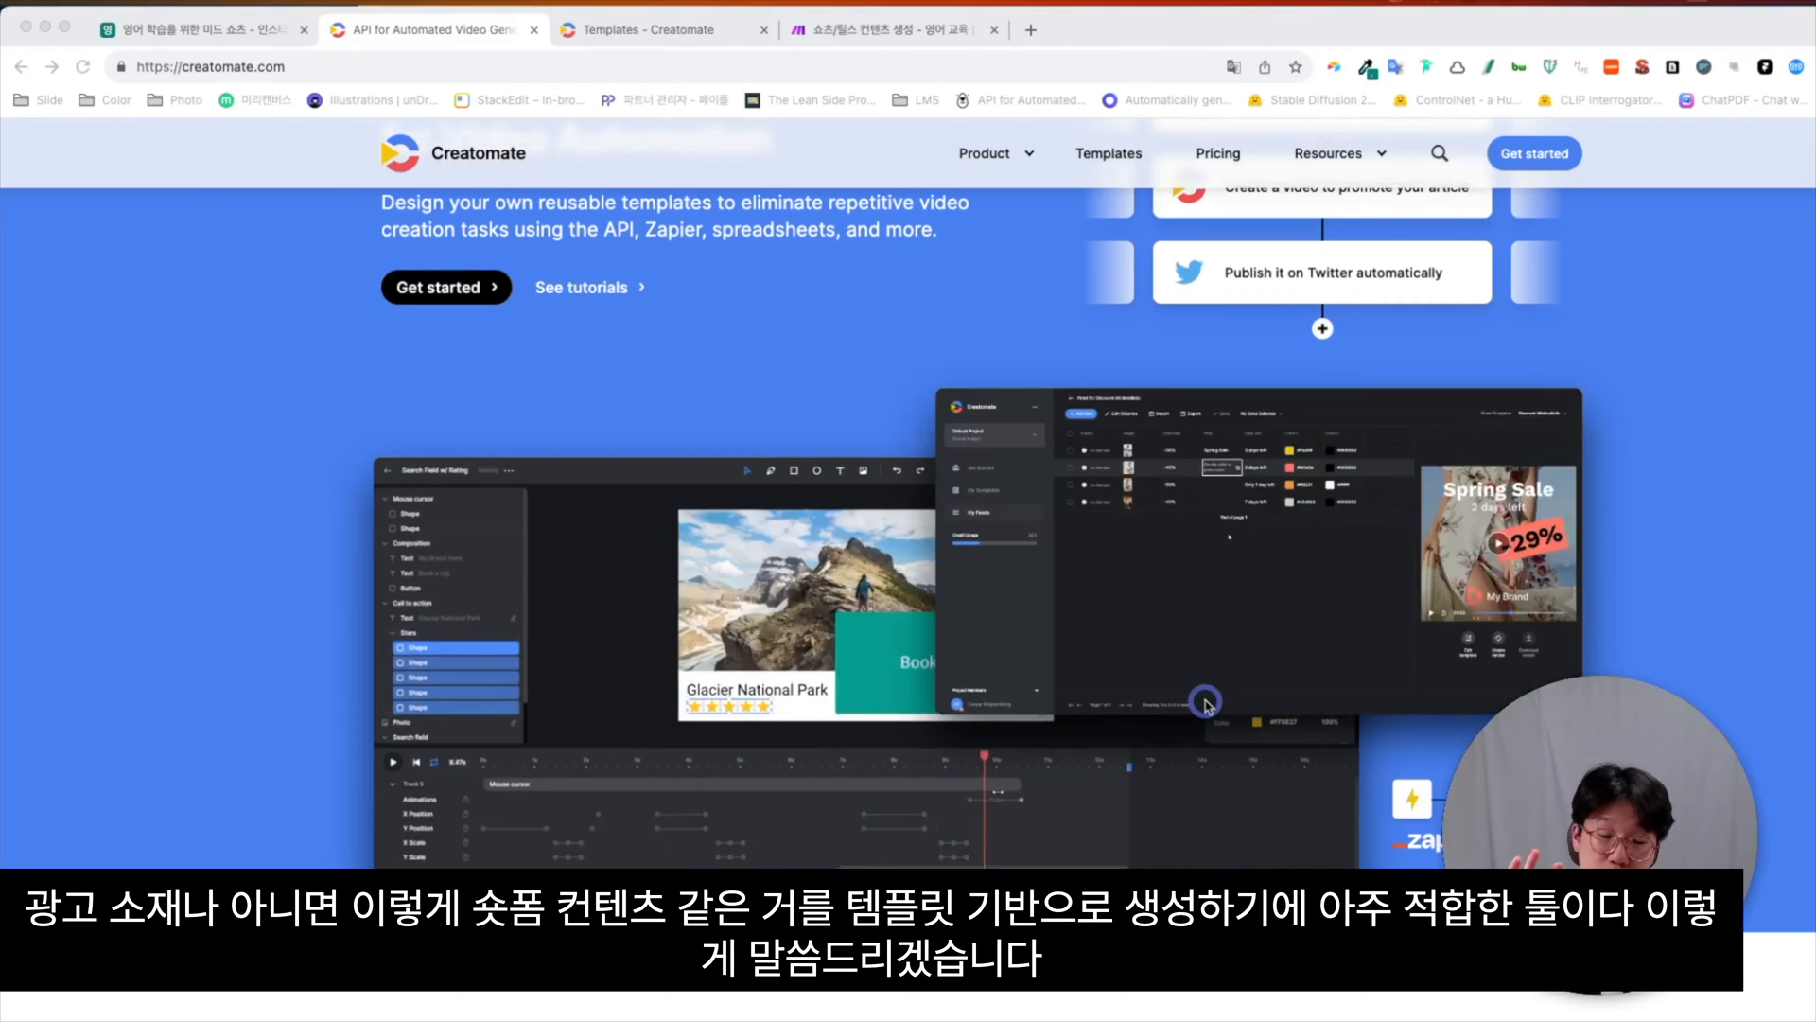
{"action": "scroll", "coordinate": [1207, 706], "scroll_direction": "down", "scroll_amount": 1}
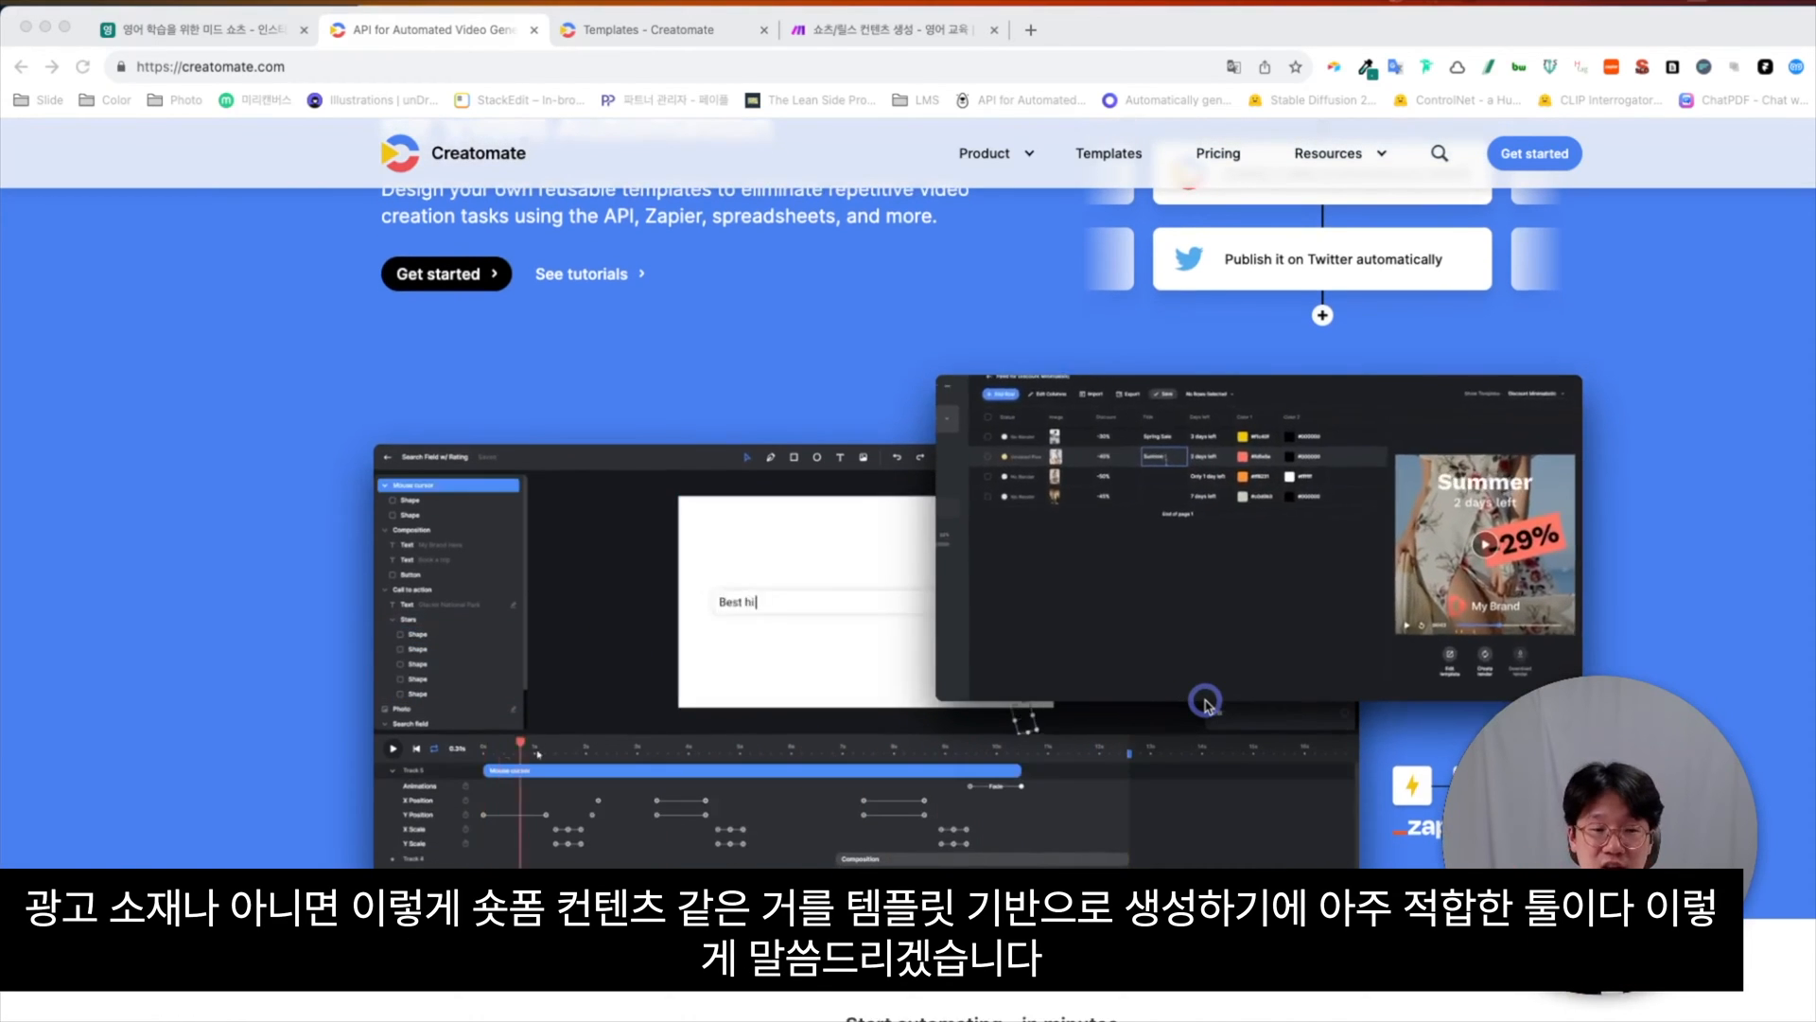
{"action": "scroll", "coordinate": [1206, 704], "scroll_direction": "down", "scroll_amount": 3}
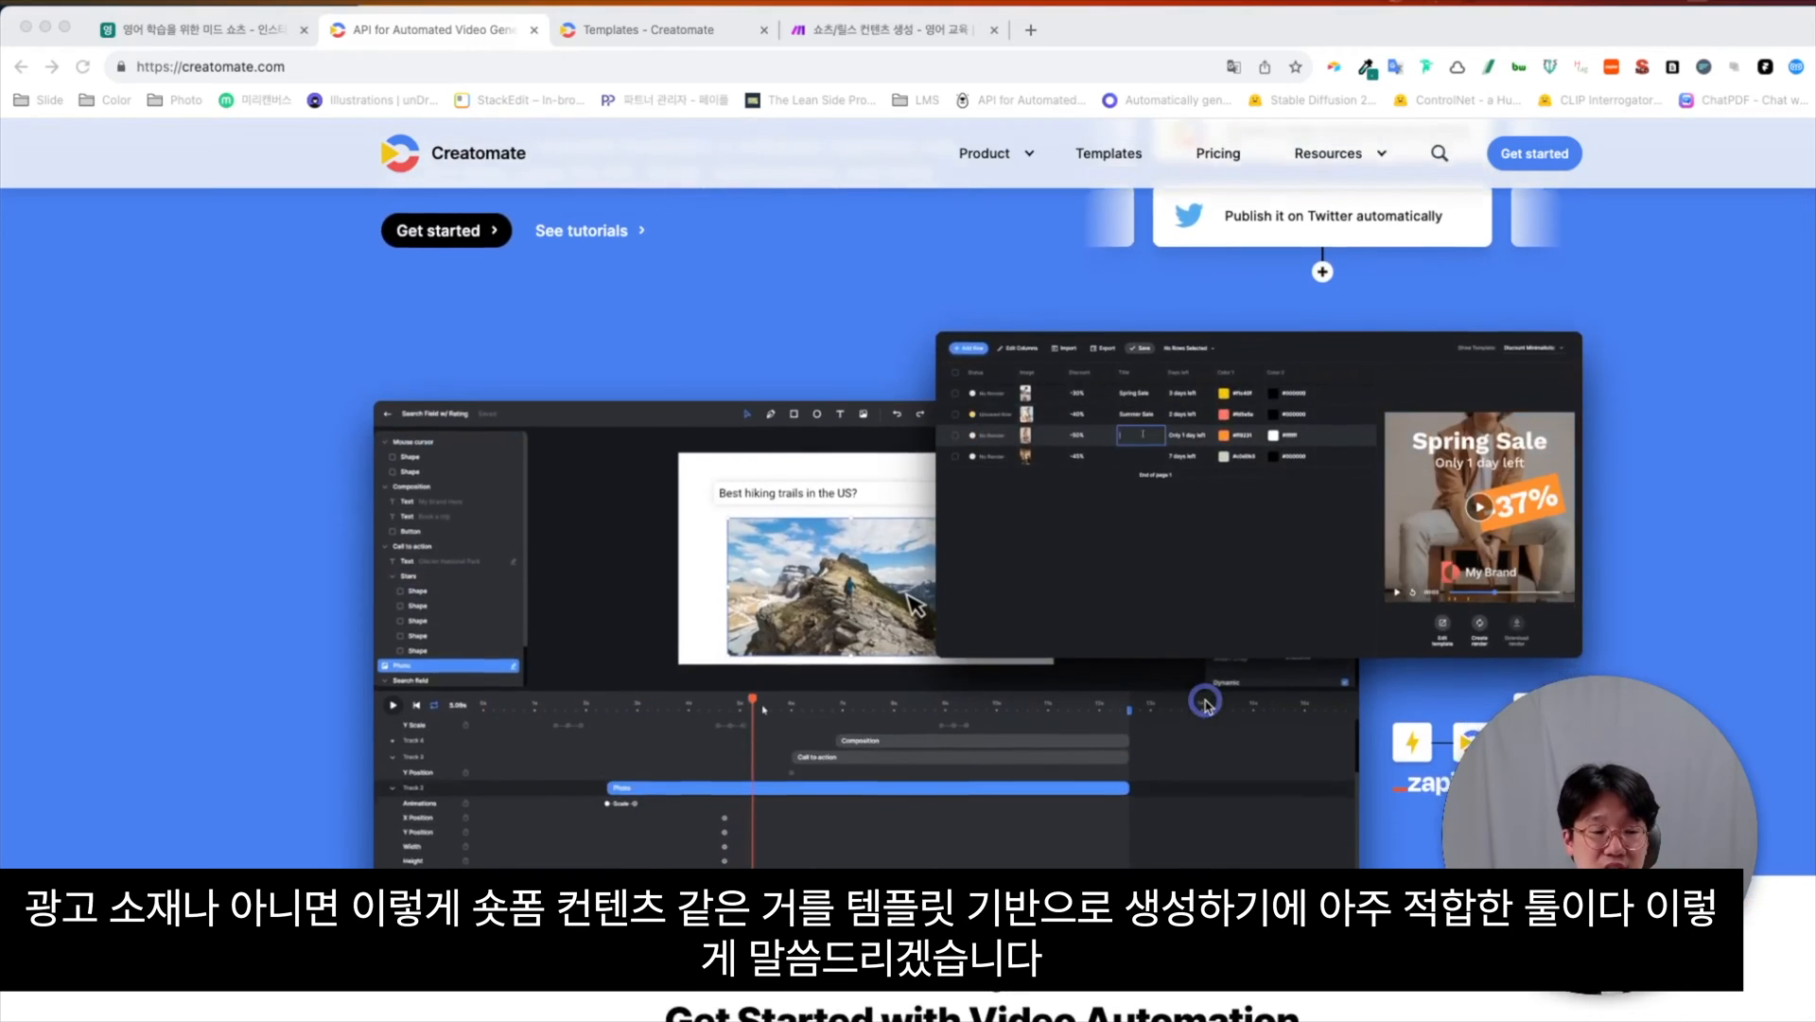
{"action": "scroll", "coordinate": [1205, 705], "scroll_direction": "down", "scroll_amount": 10}
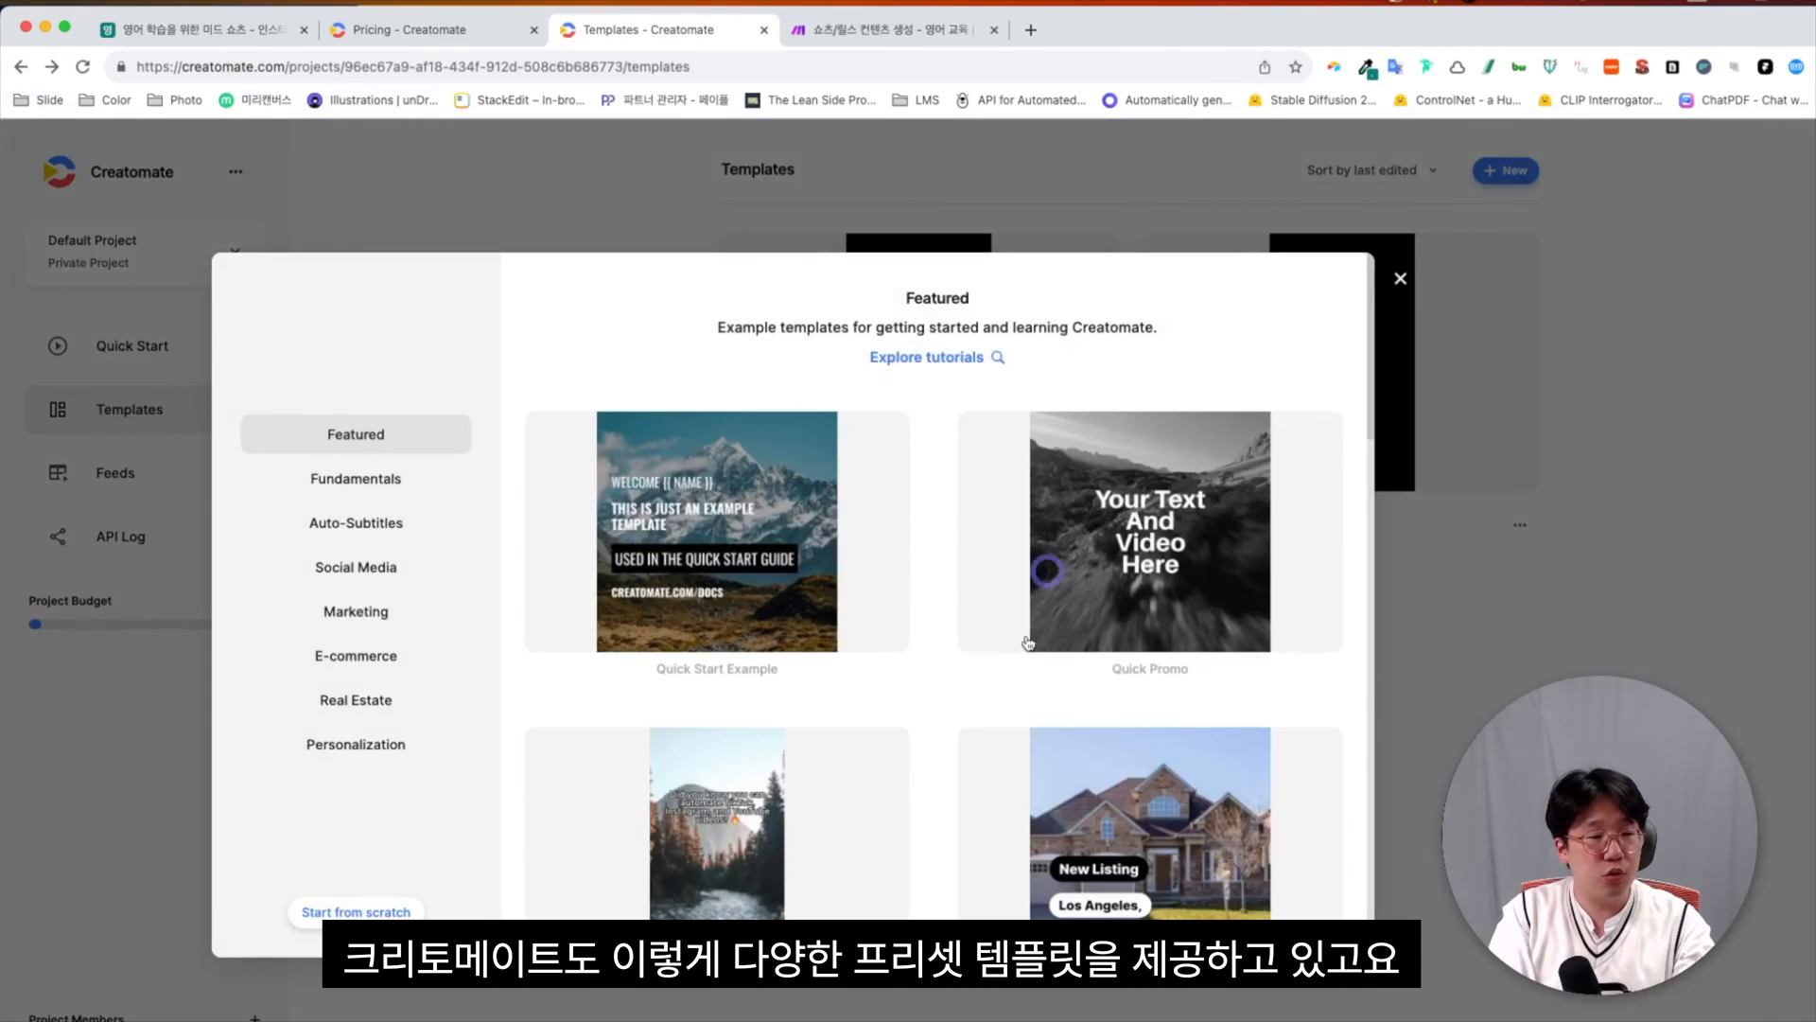
Browse the Featured preset templates, including the product discount and chat promotion examples
{"action": "scroll", "coordinate": [891, 476], "scroll_direction": "down", "scroll_amount": 5}
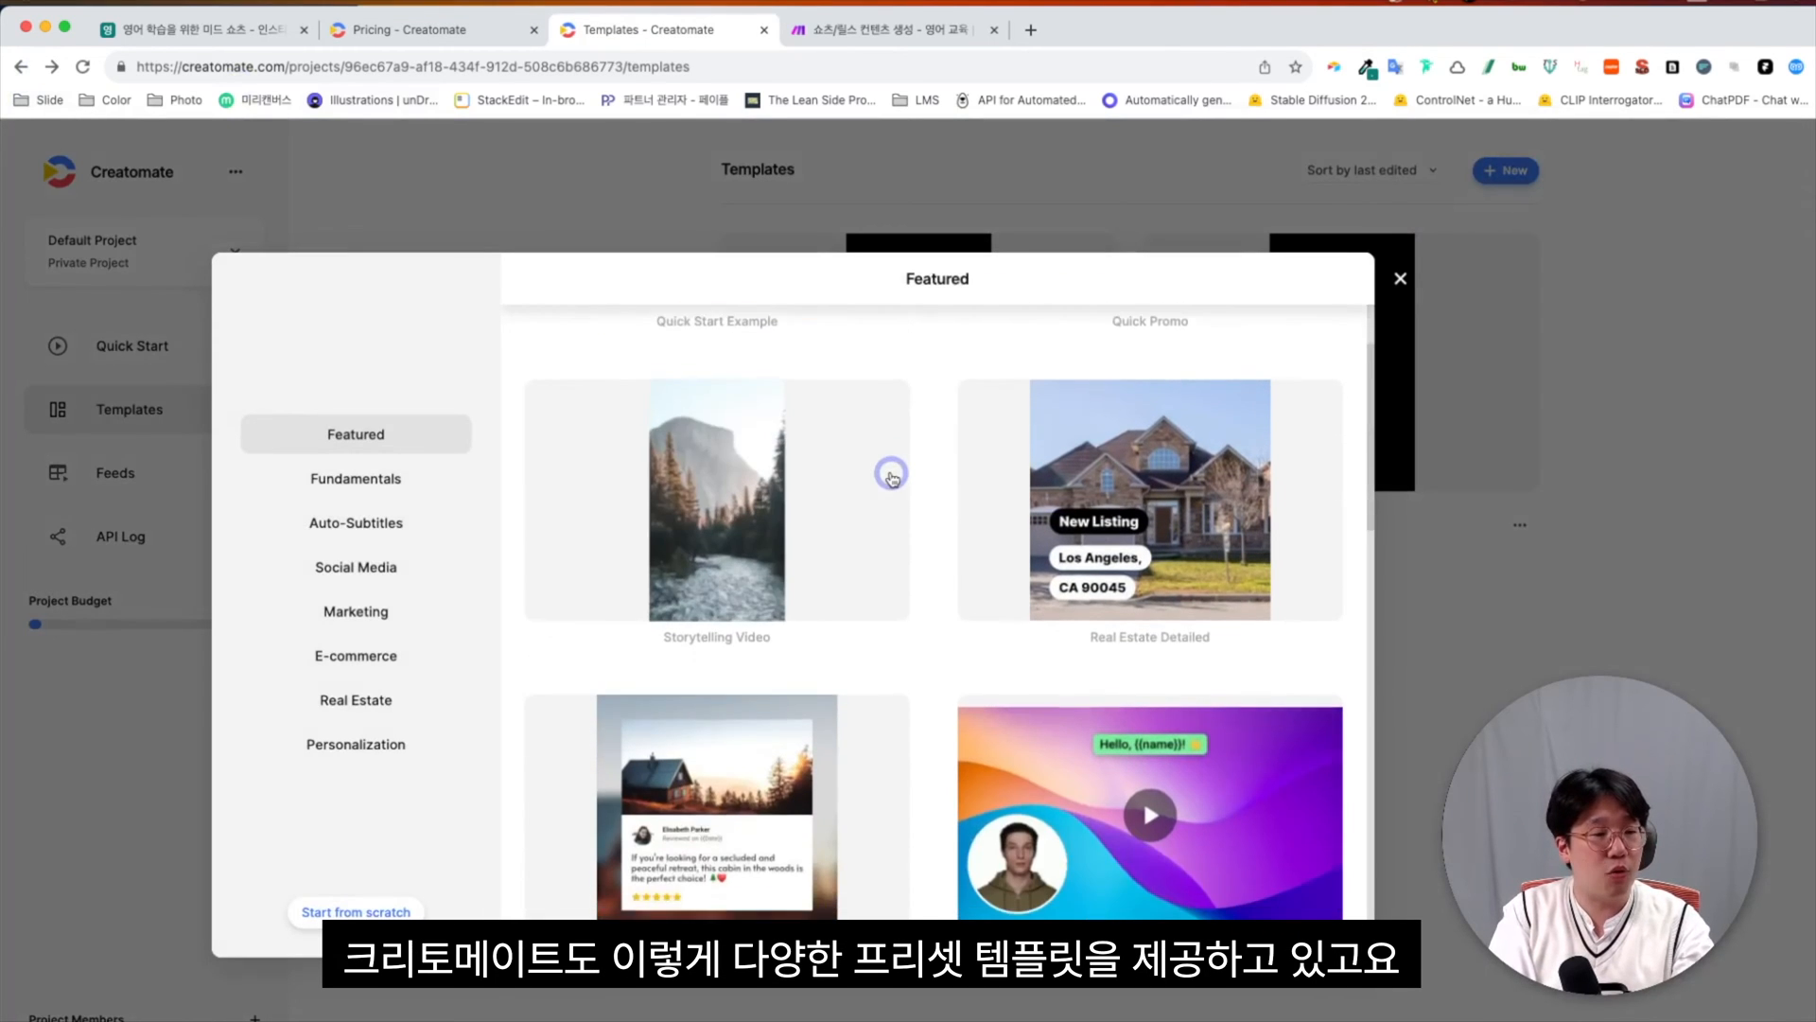
{"action": "scroll", "coordinate": [880, 522], "scroll_direction": "down", "scroll_amount": 10}
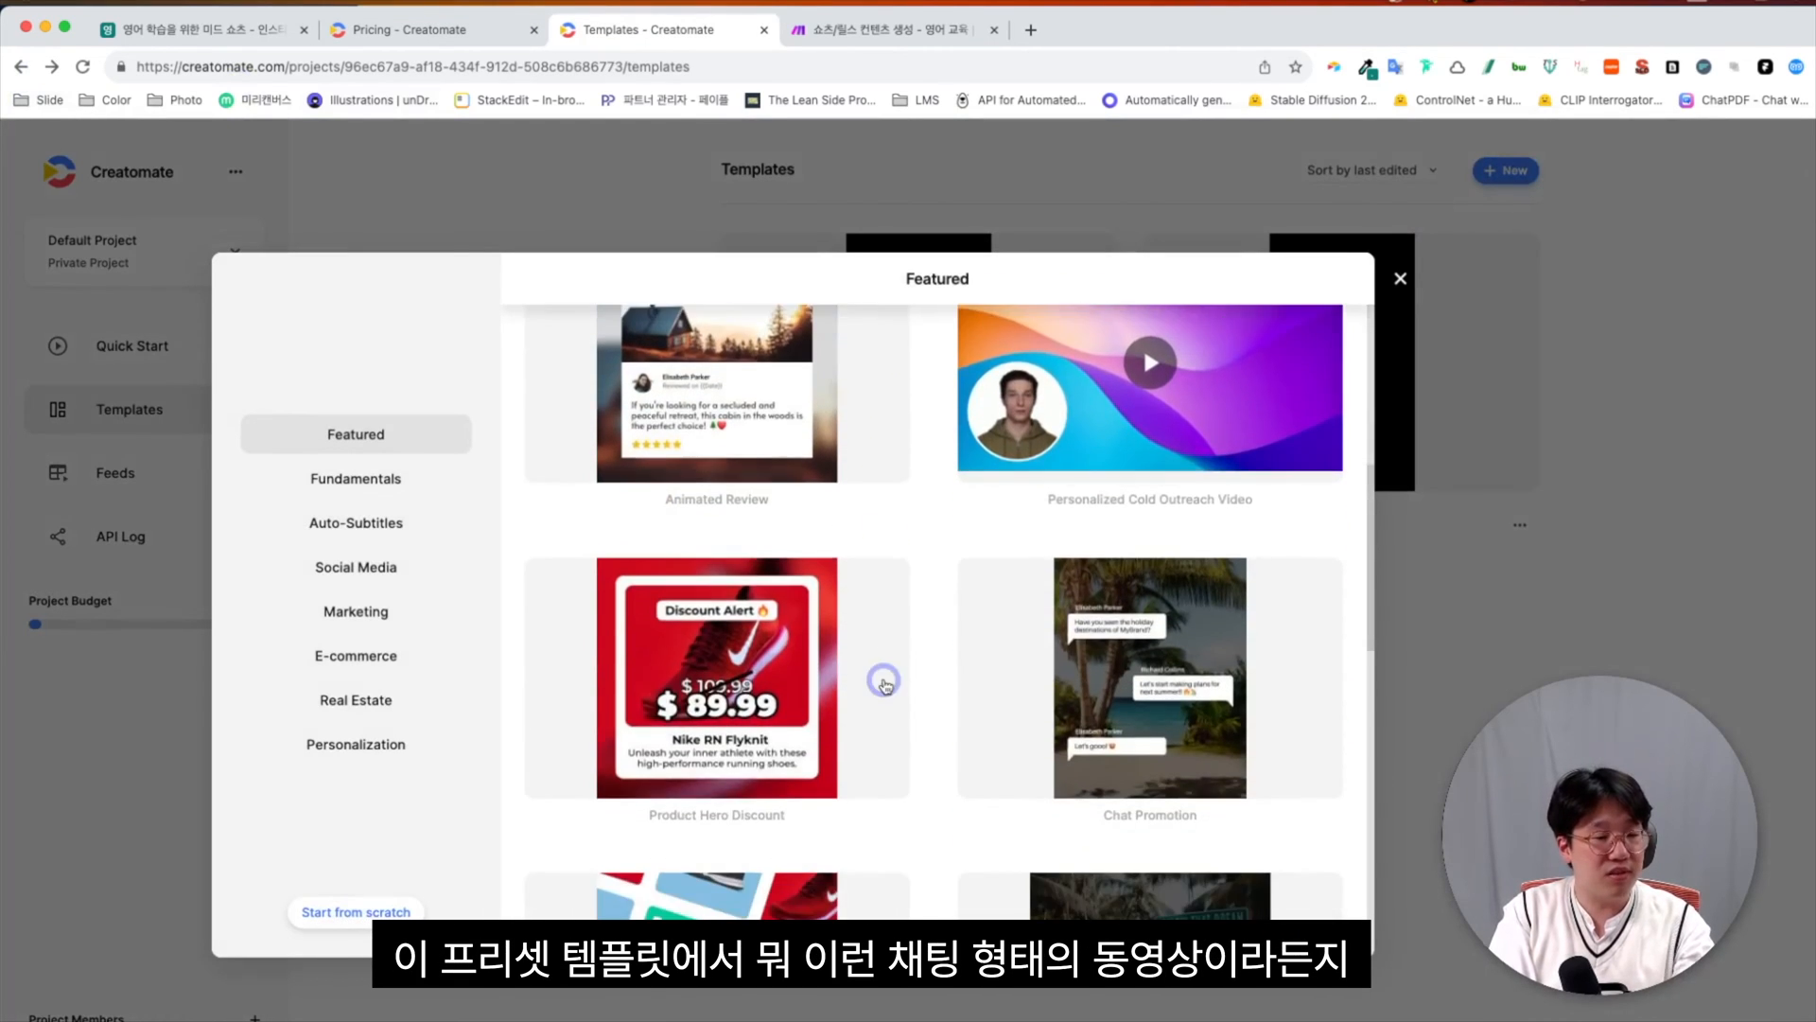
{"action": "scroll", "coordinate": [1105, 494], "scroll_direction": "up", "scroll_amount": 1}
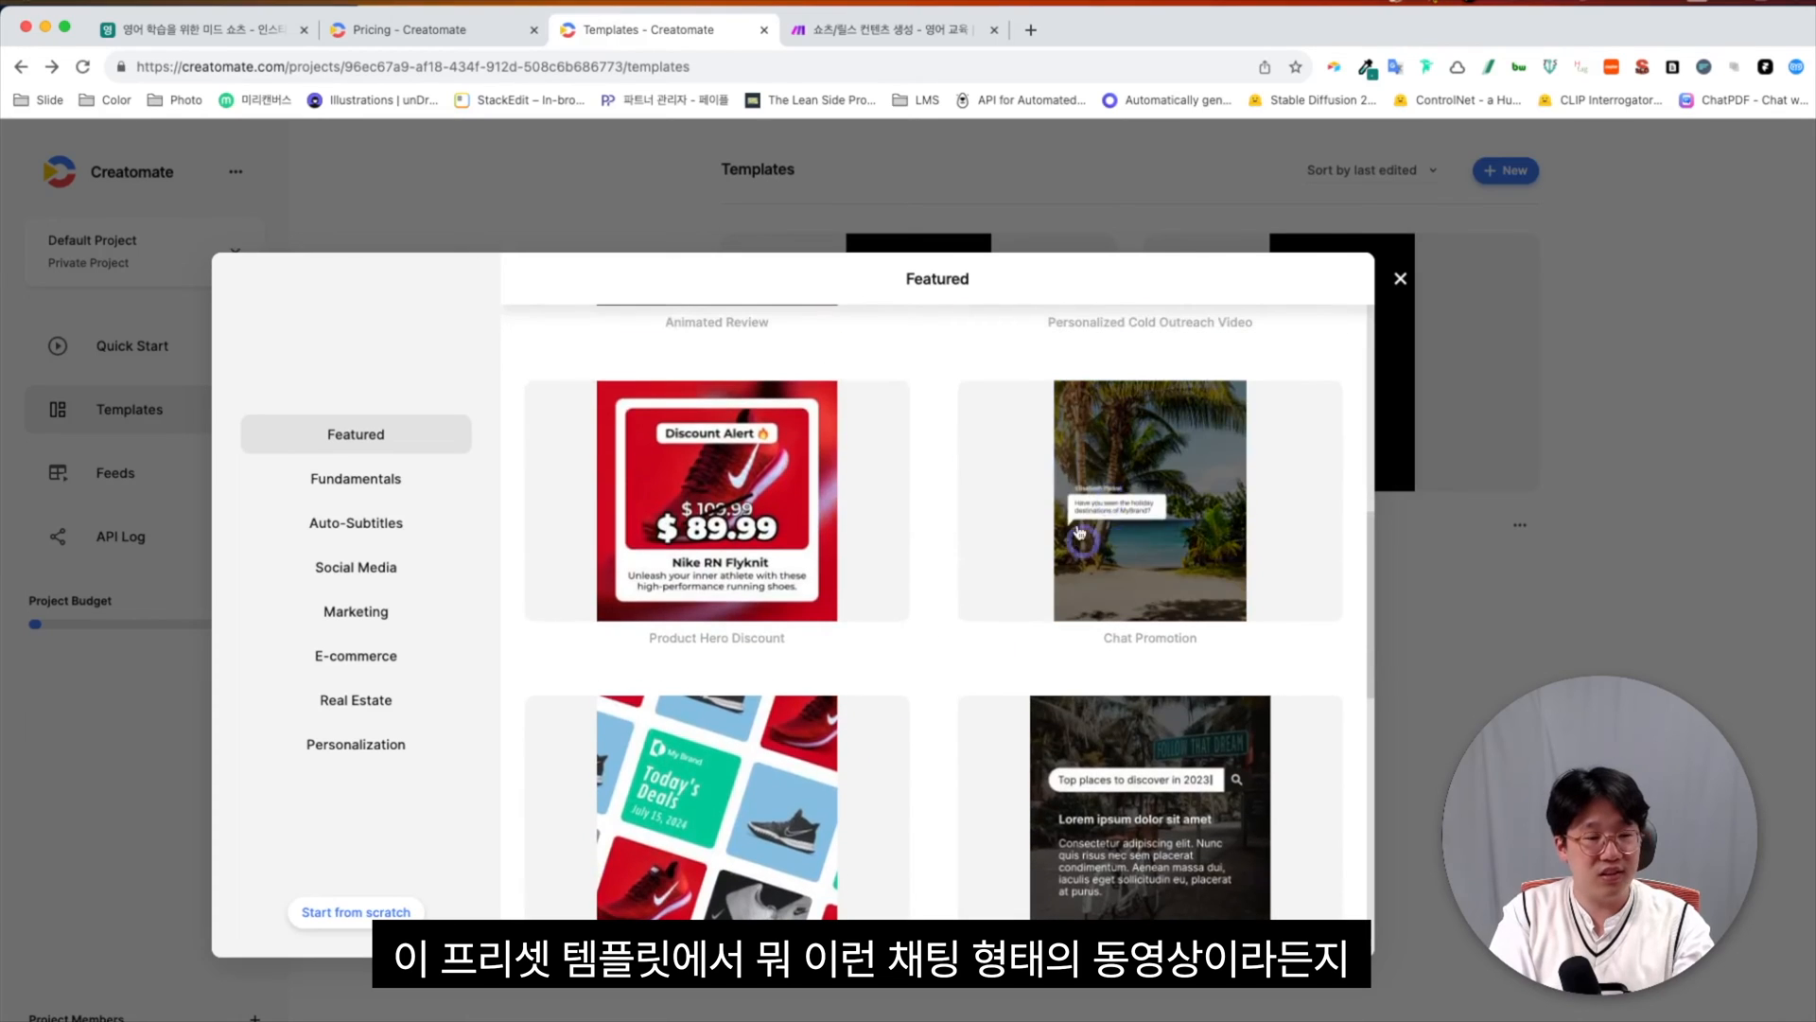
{"action": "scroll", "coordinate": [1138, 503], "scroll_direction": "down", "scroll_amount": 2}
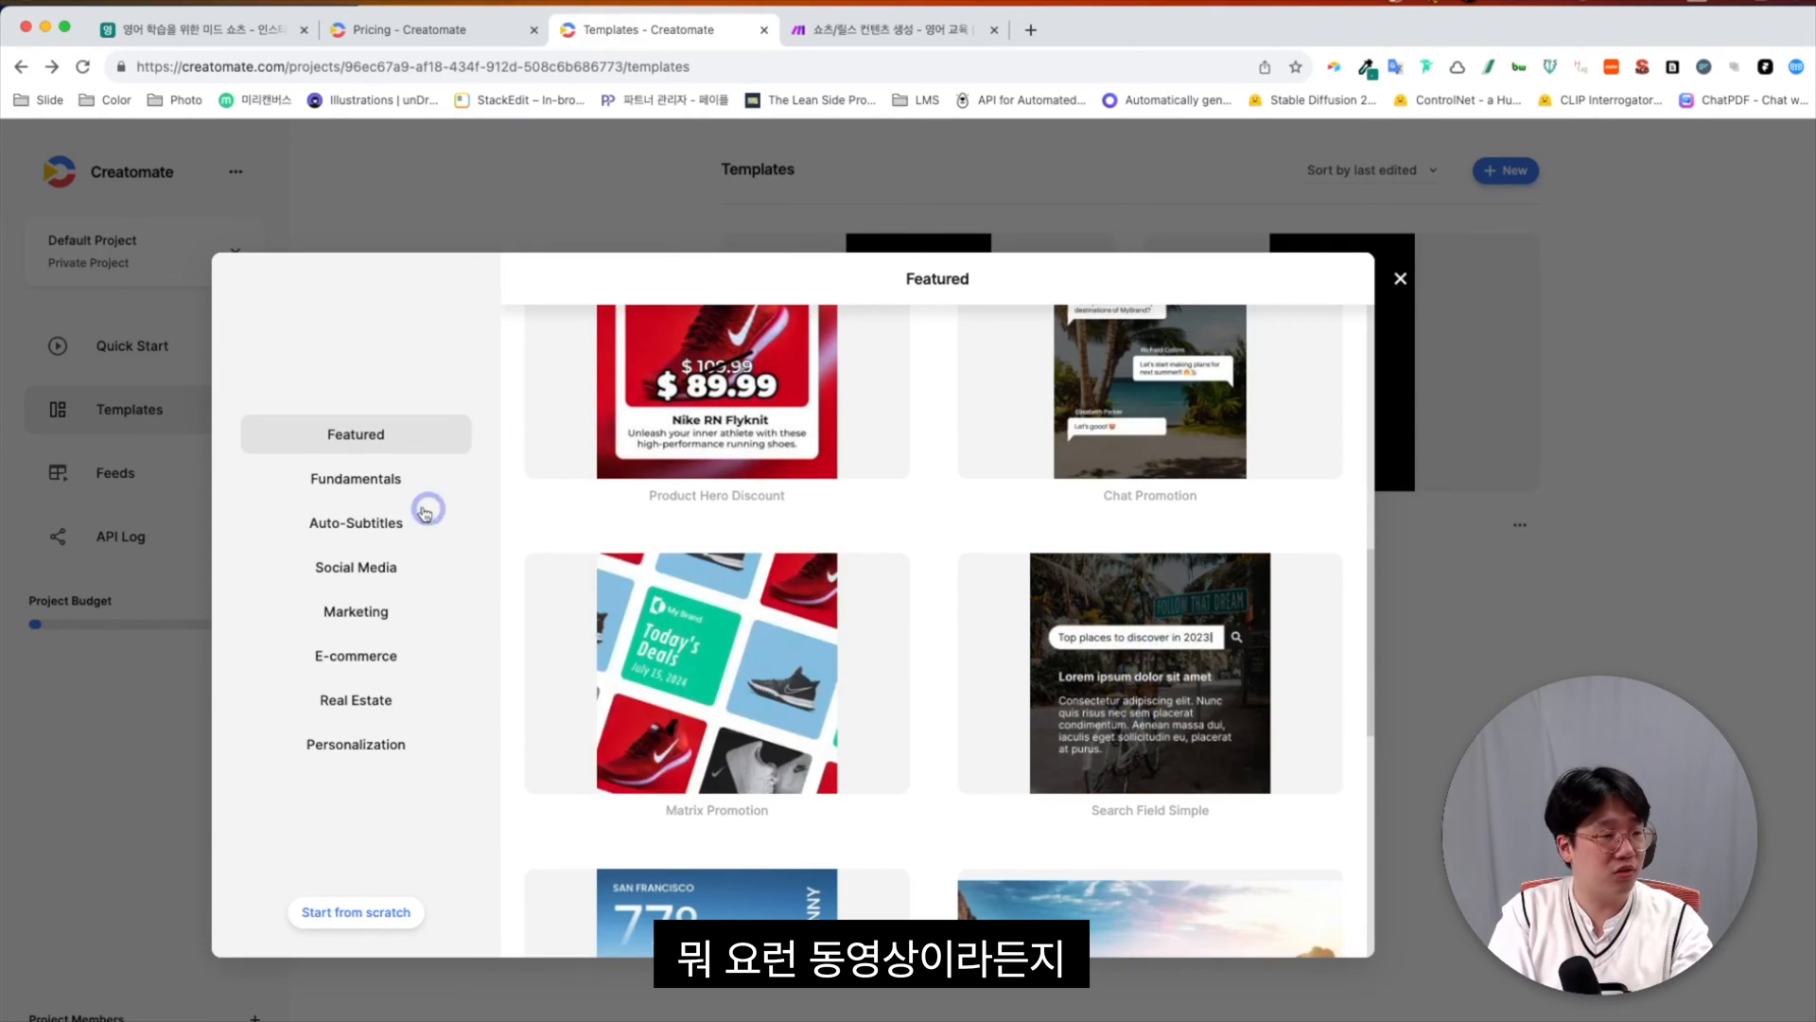
Browse the preset templates in the Auto-Subtitles and Social Media categories
{"action": "left_click", "coordinate": [383, 518]}
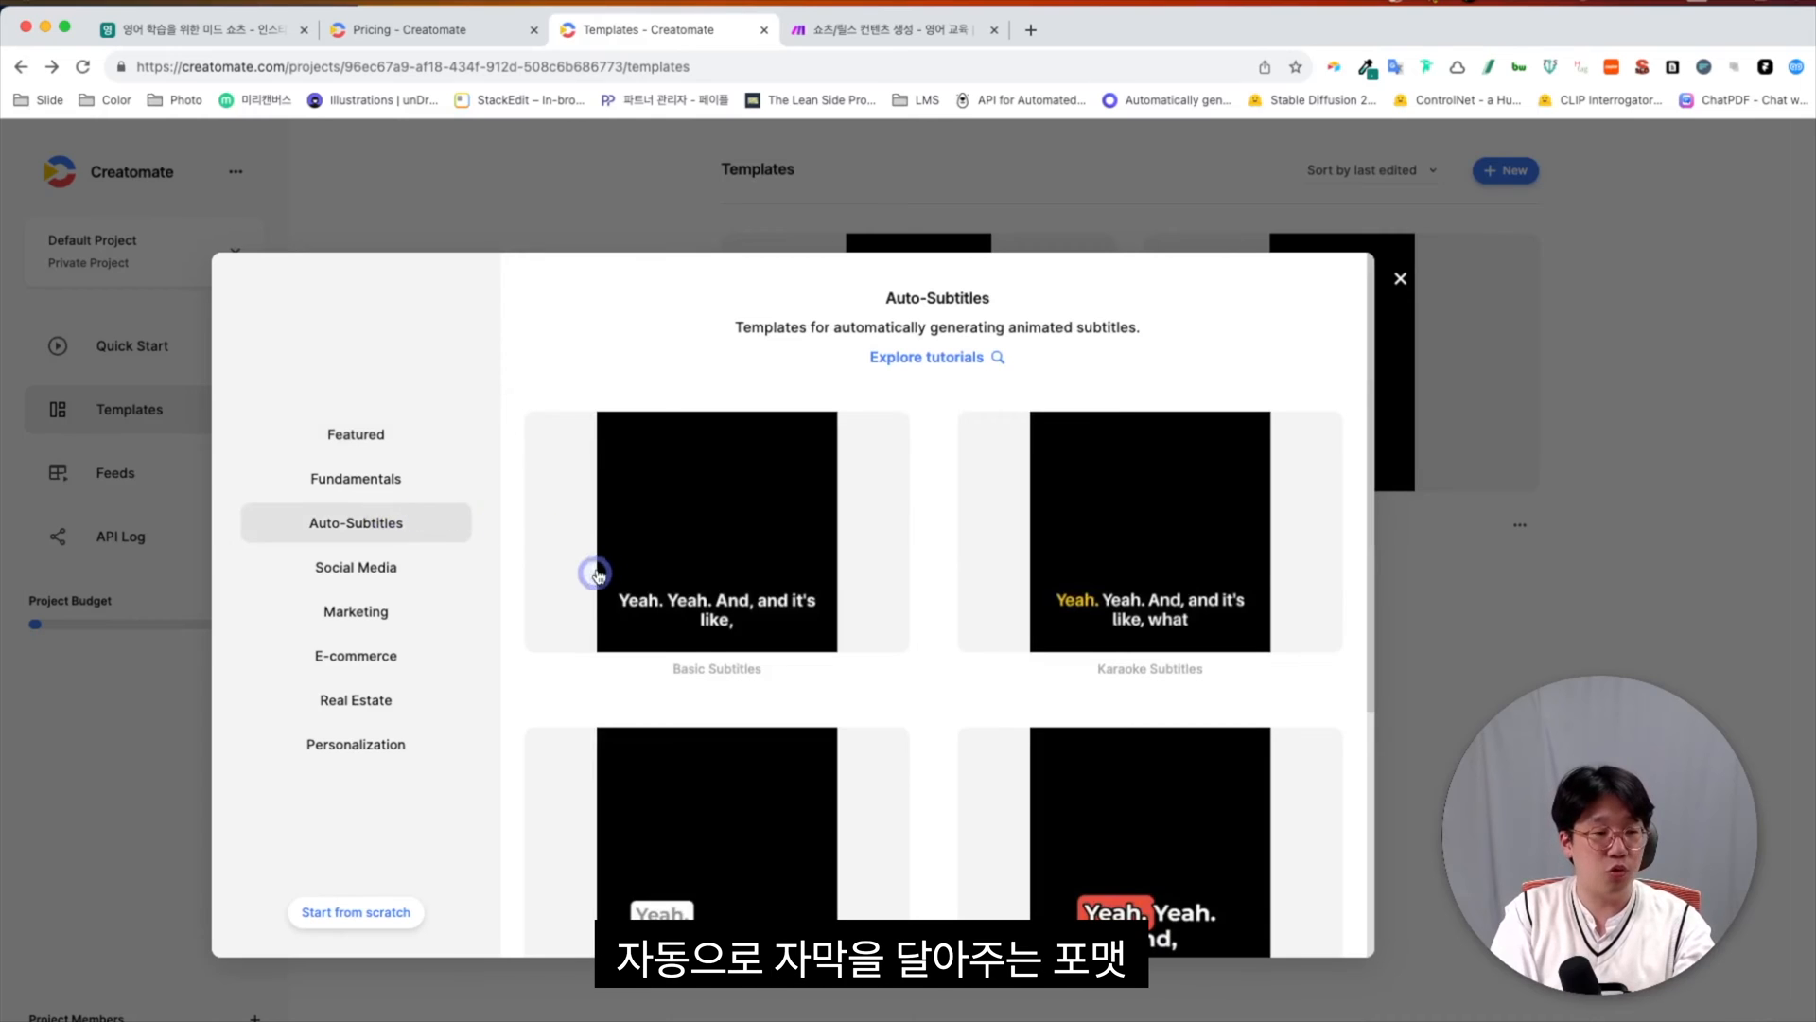
{"action": "left_click", "coordinate": [413, 566]}
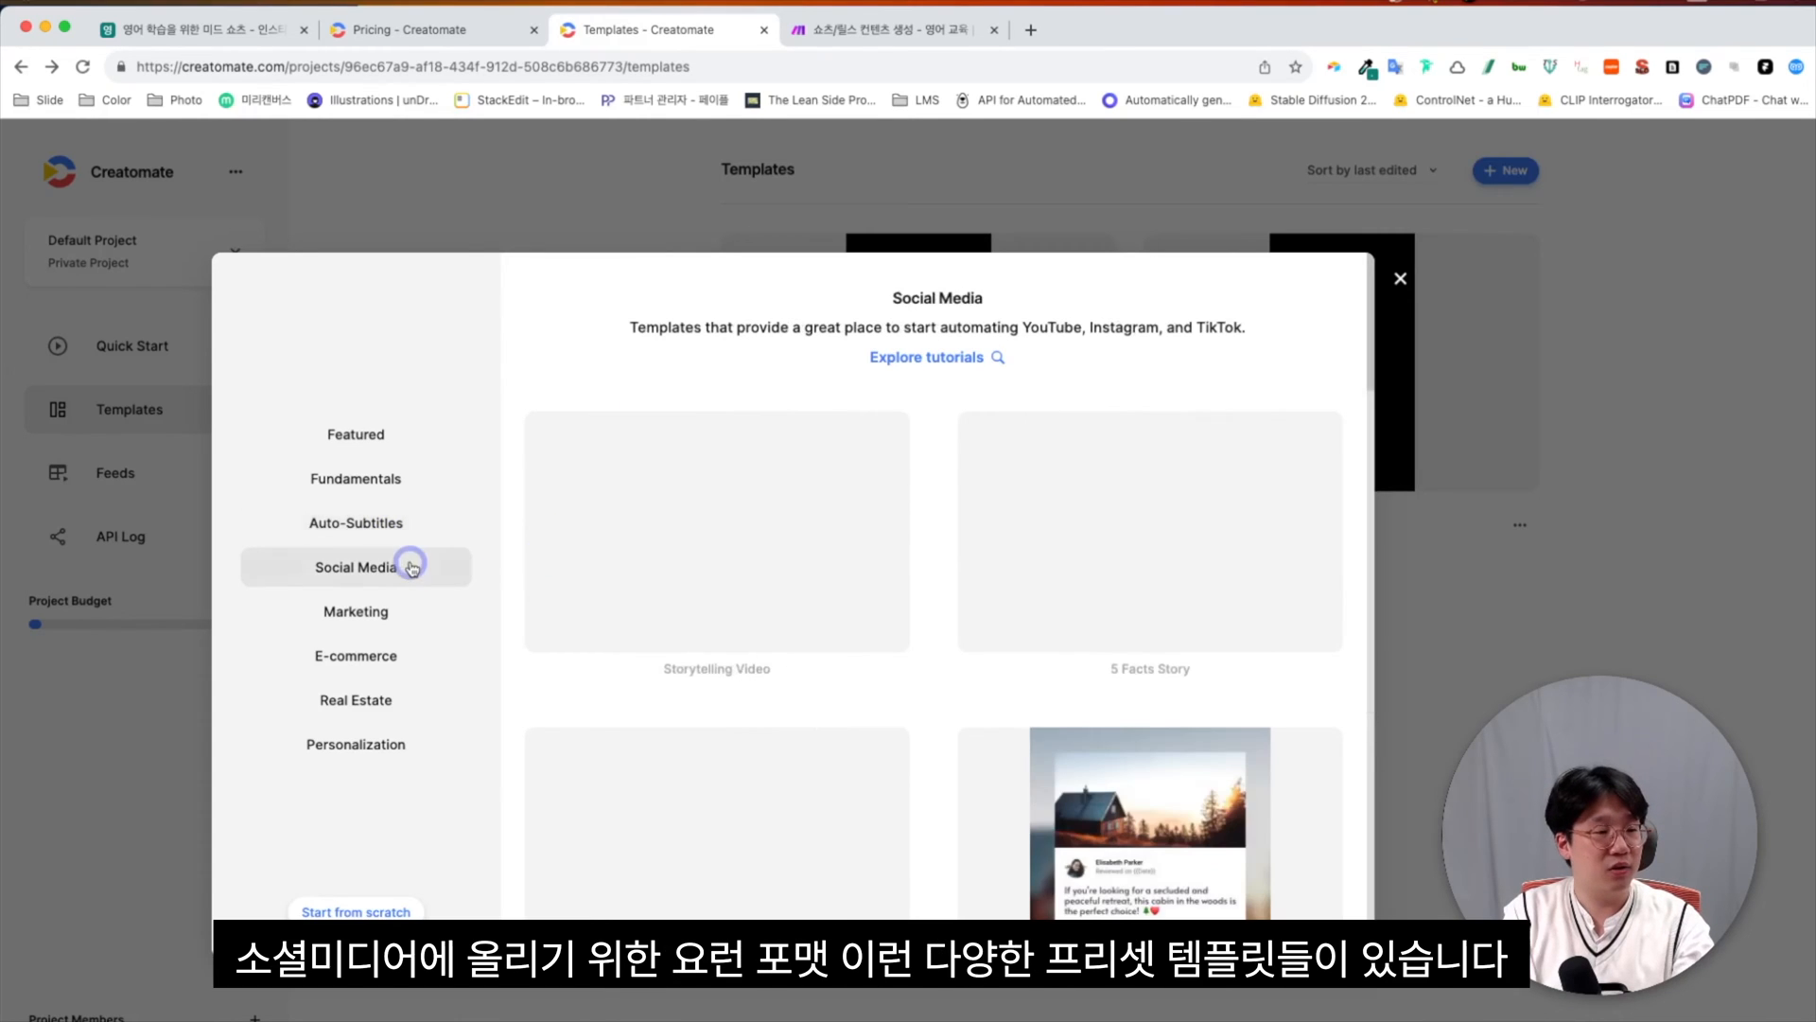
{"action": "scroll", "coordinate": [615, 564], "scroll_direction": "down", "scroll_amount": 3}
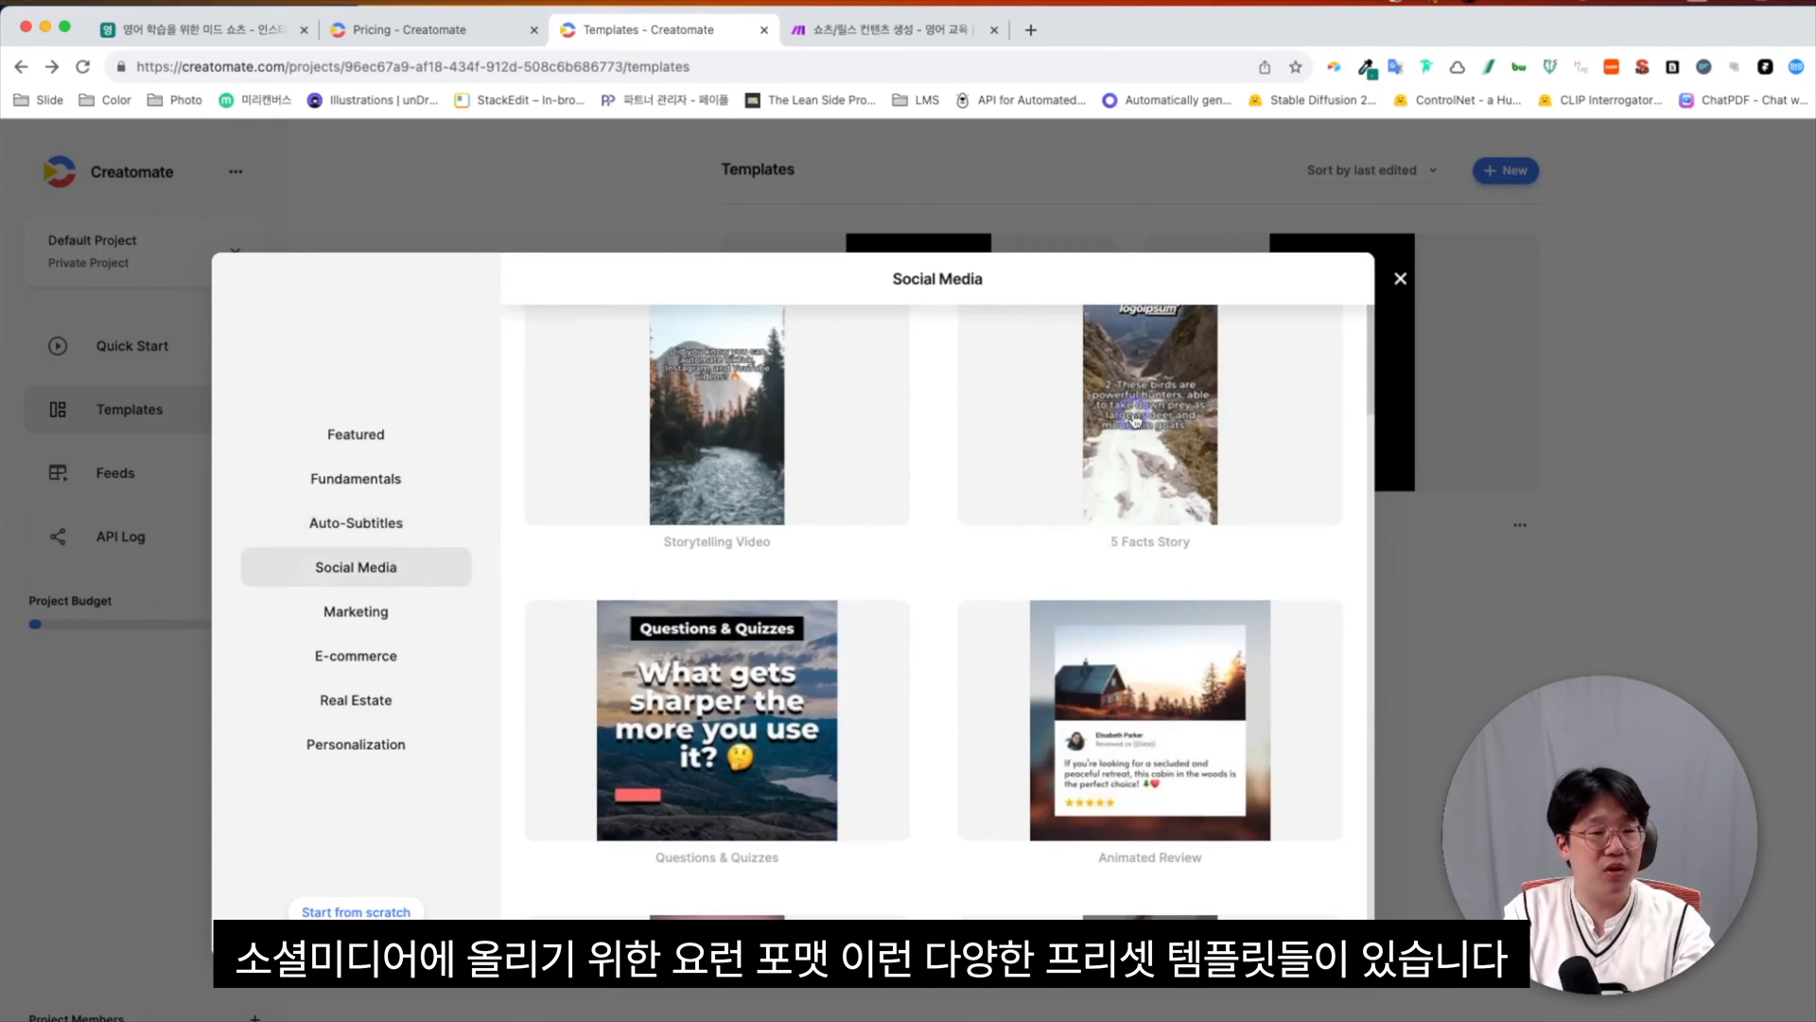
{"action": "scroll", "coordinate": [1135, 421], "scroll_direction": "up", "scroll_amount": 3}
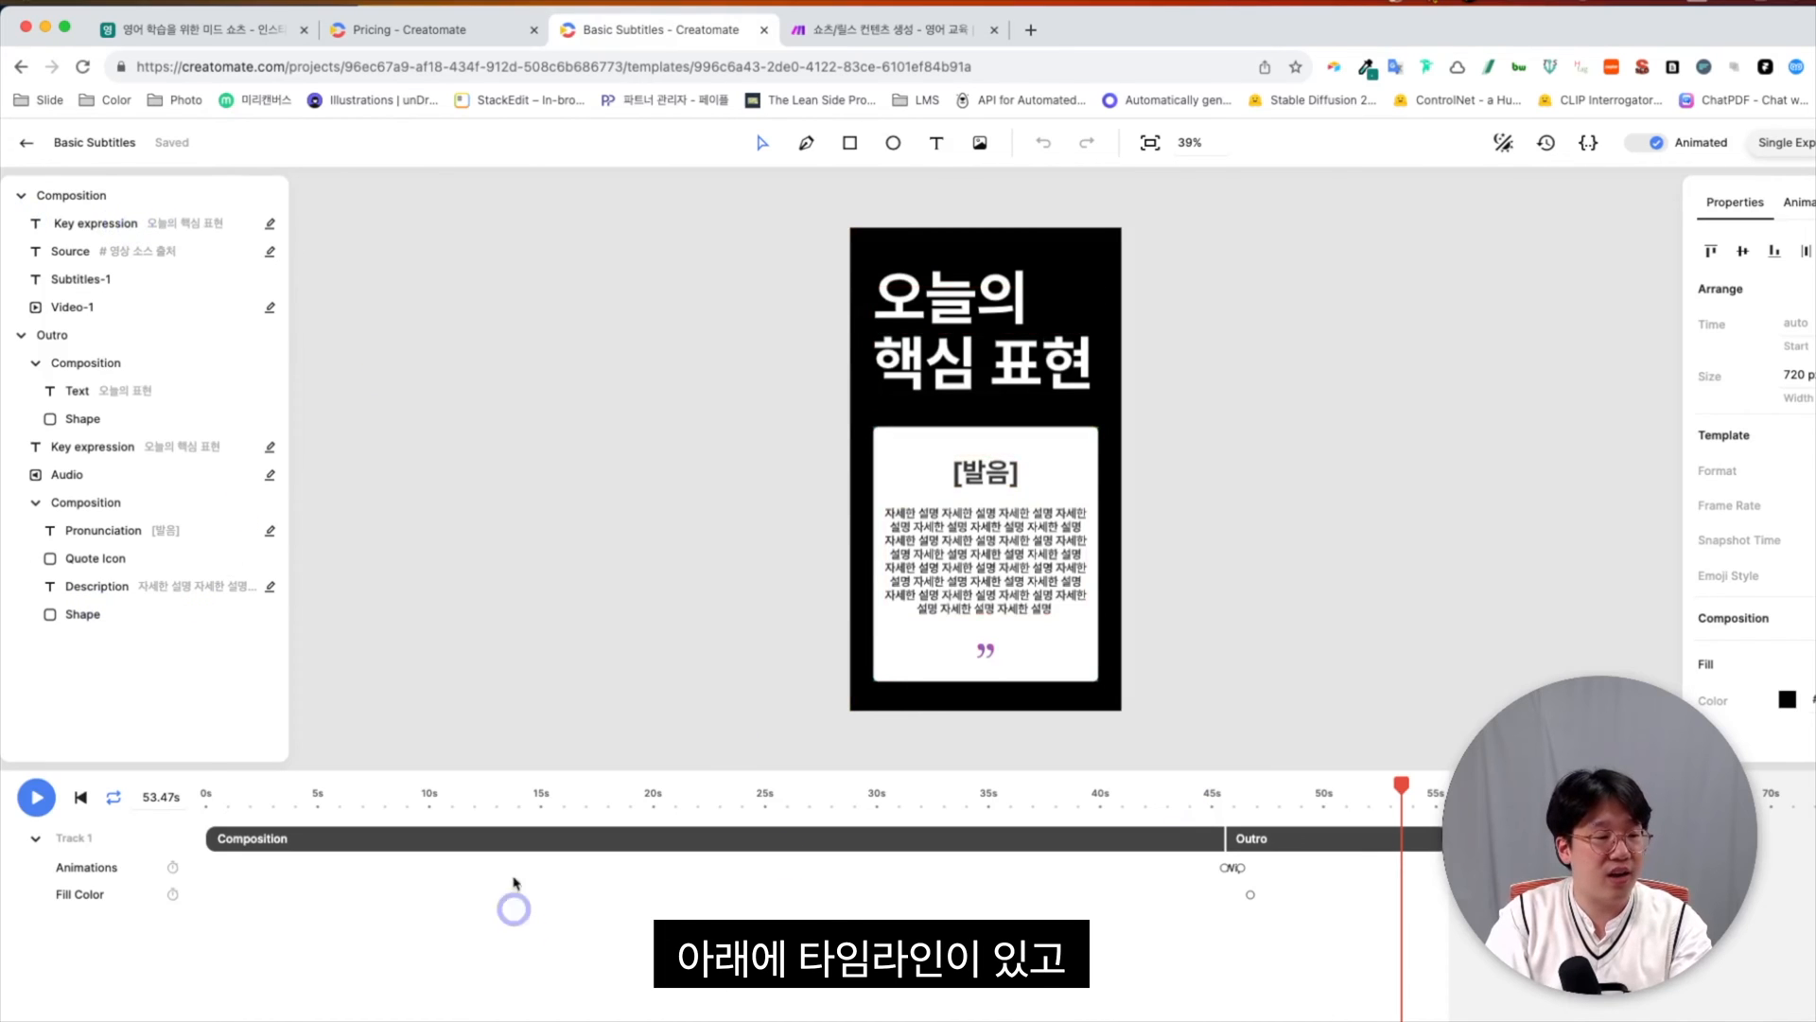
Open the Outro composition of the Basic Subtitles template to view its elements on the timeline
{"action": "left_click", "coordinate": [1245, 839]}
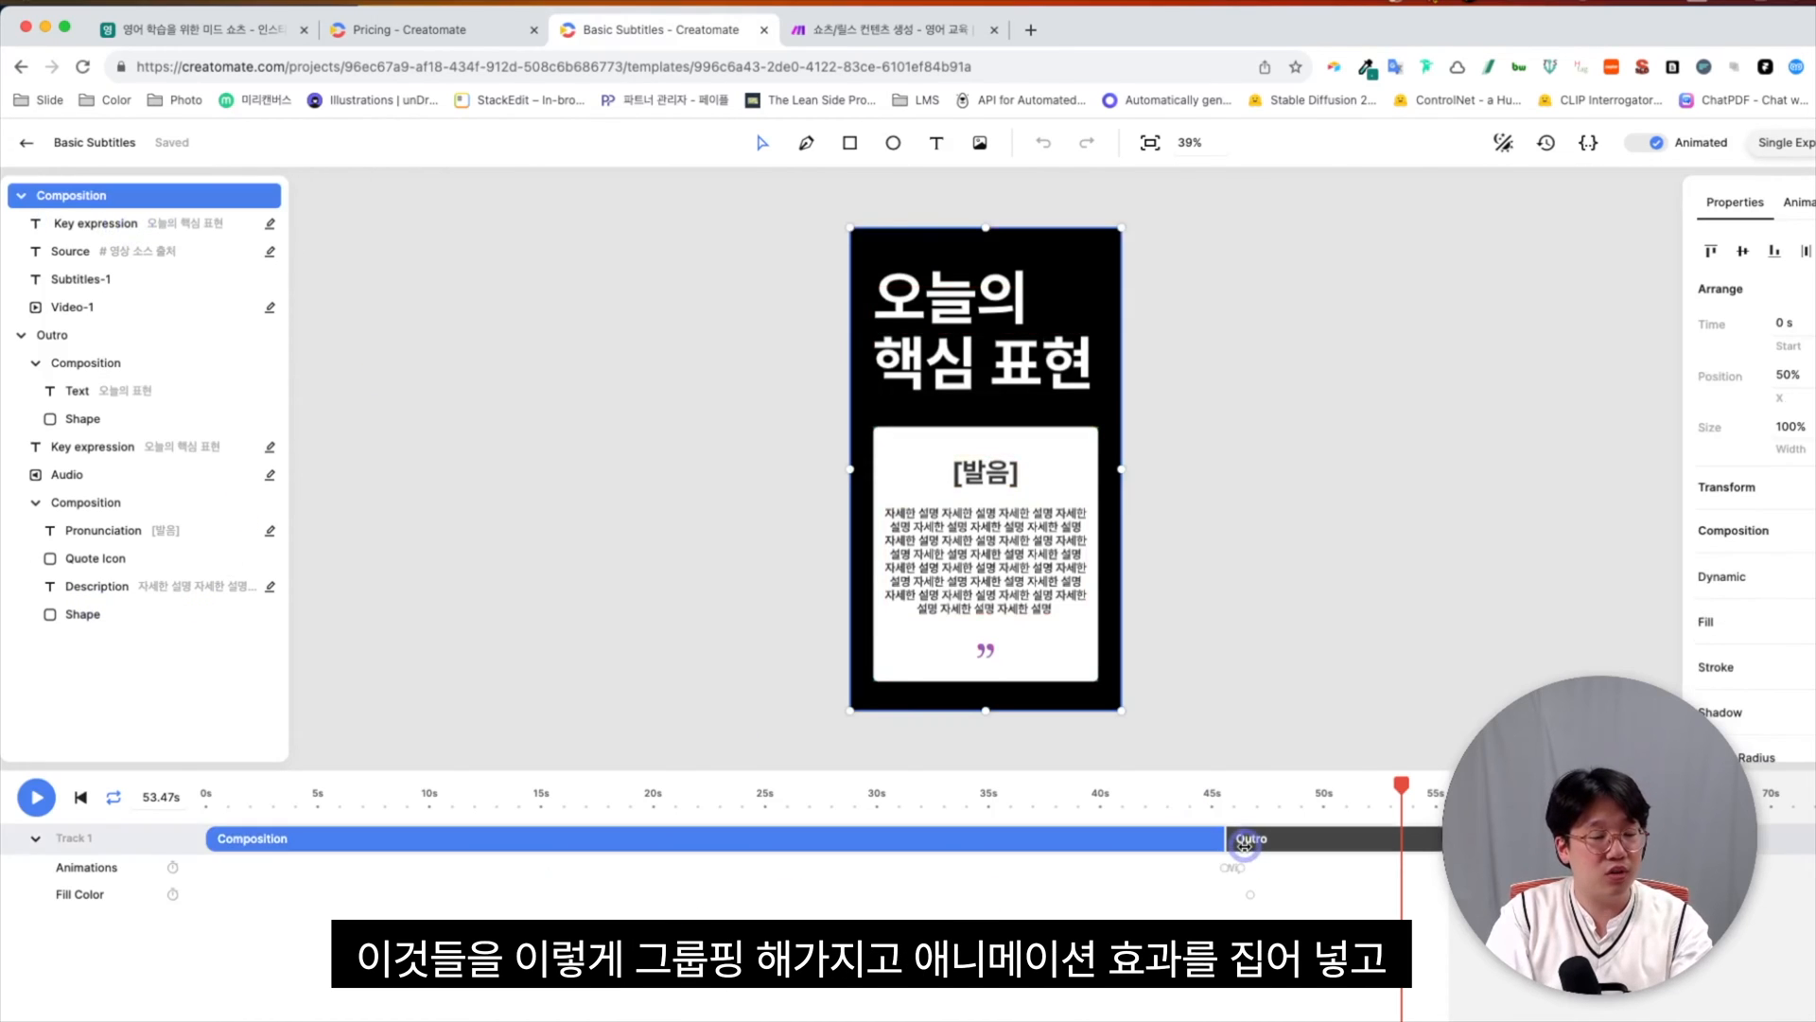
{"action": "double_click", "coordinate": [1244, 839]}
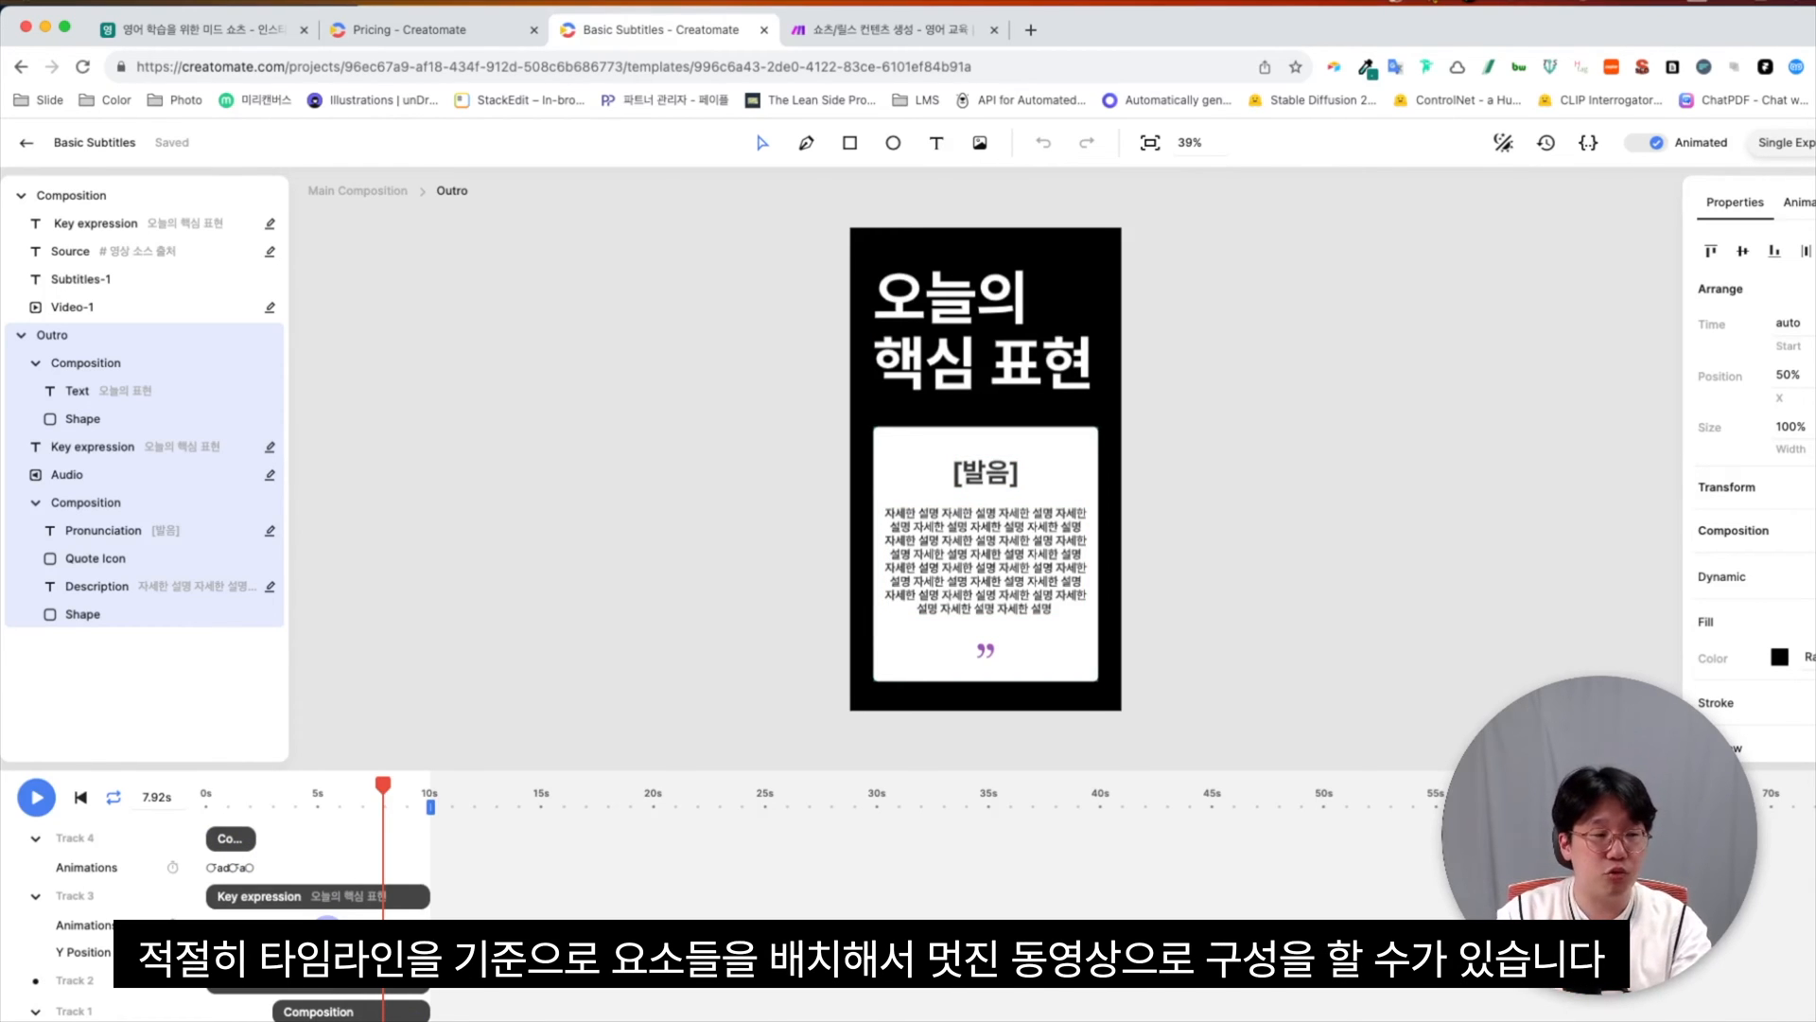
Examine the font choices for the Outro's Key expression text, including all fonts, My fonts and the custom font upload
{"action": "left_click", "coordinate": [376, 197]}
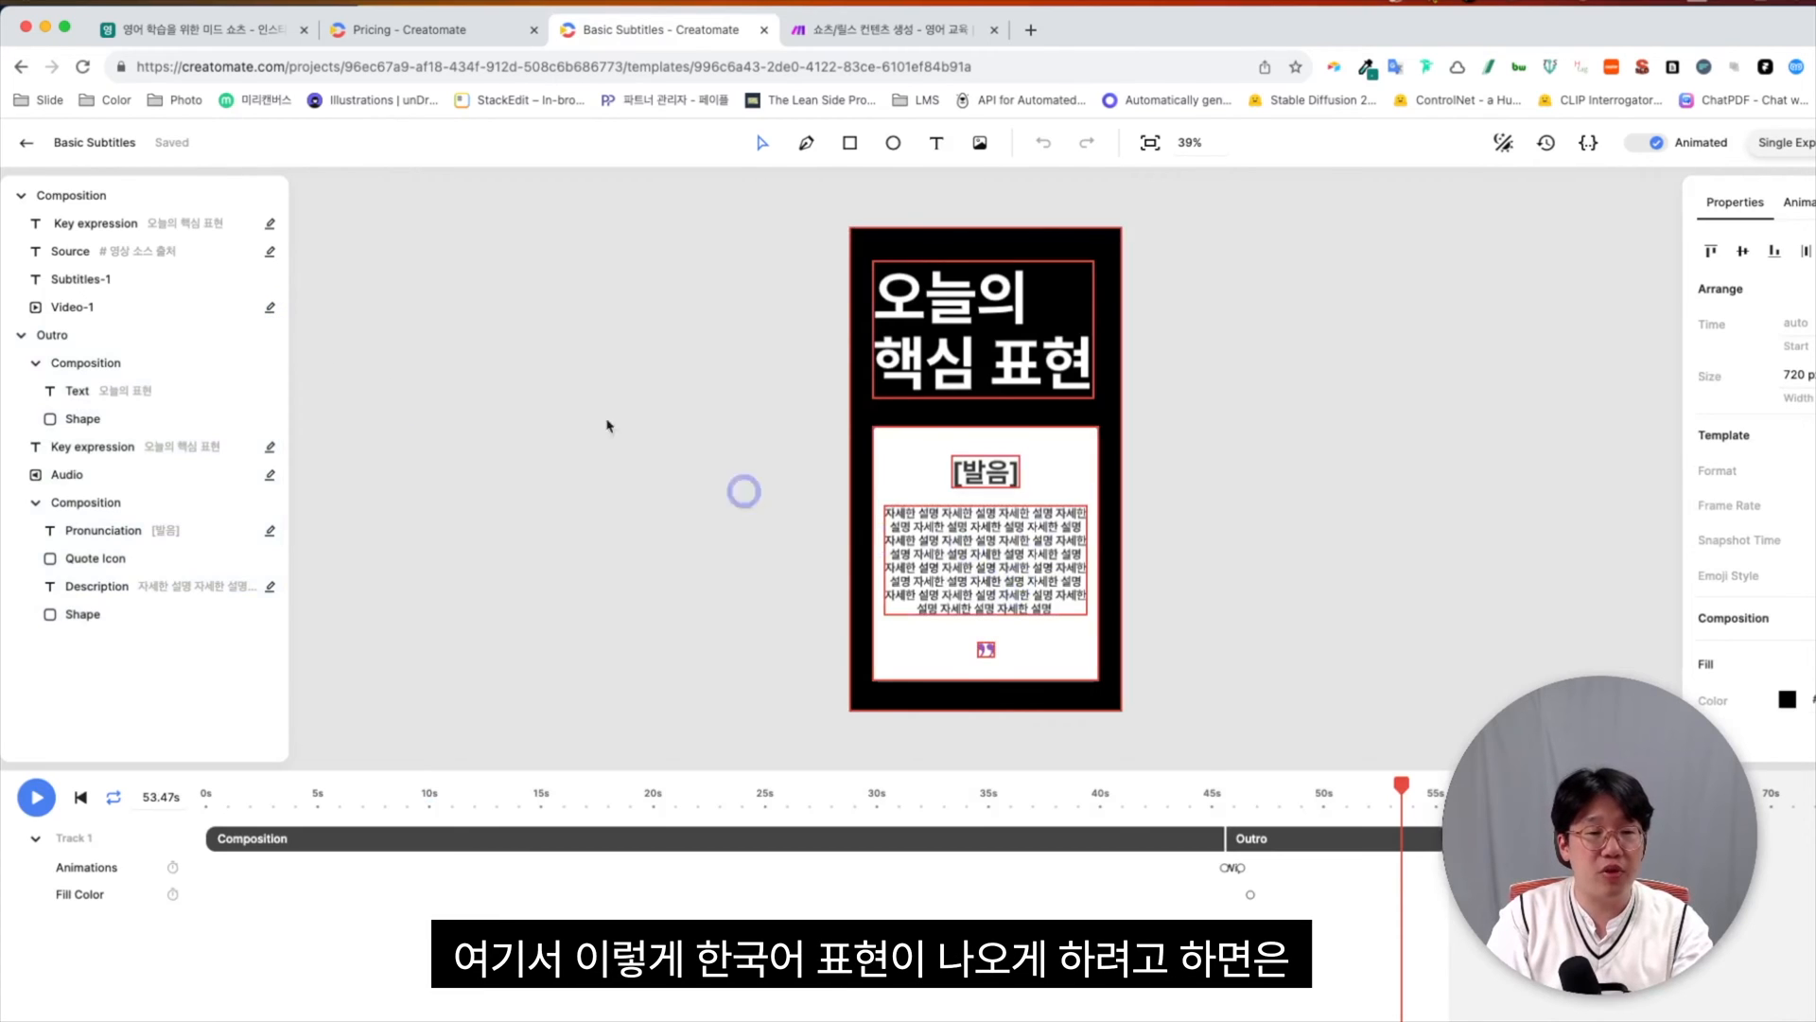
{"action": "left_click", "coordinate": [199, 290]}
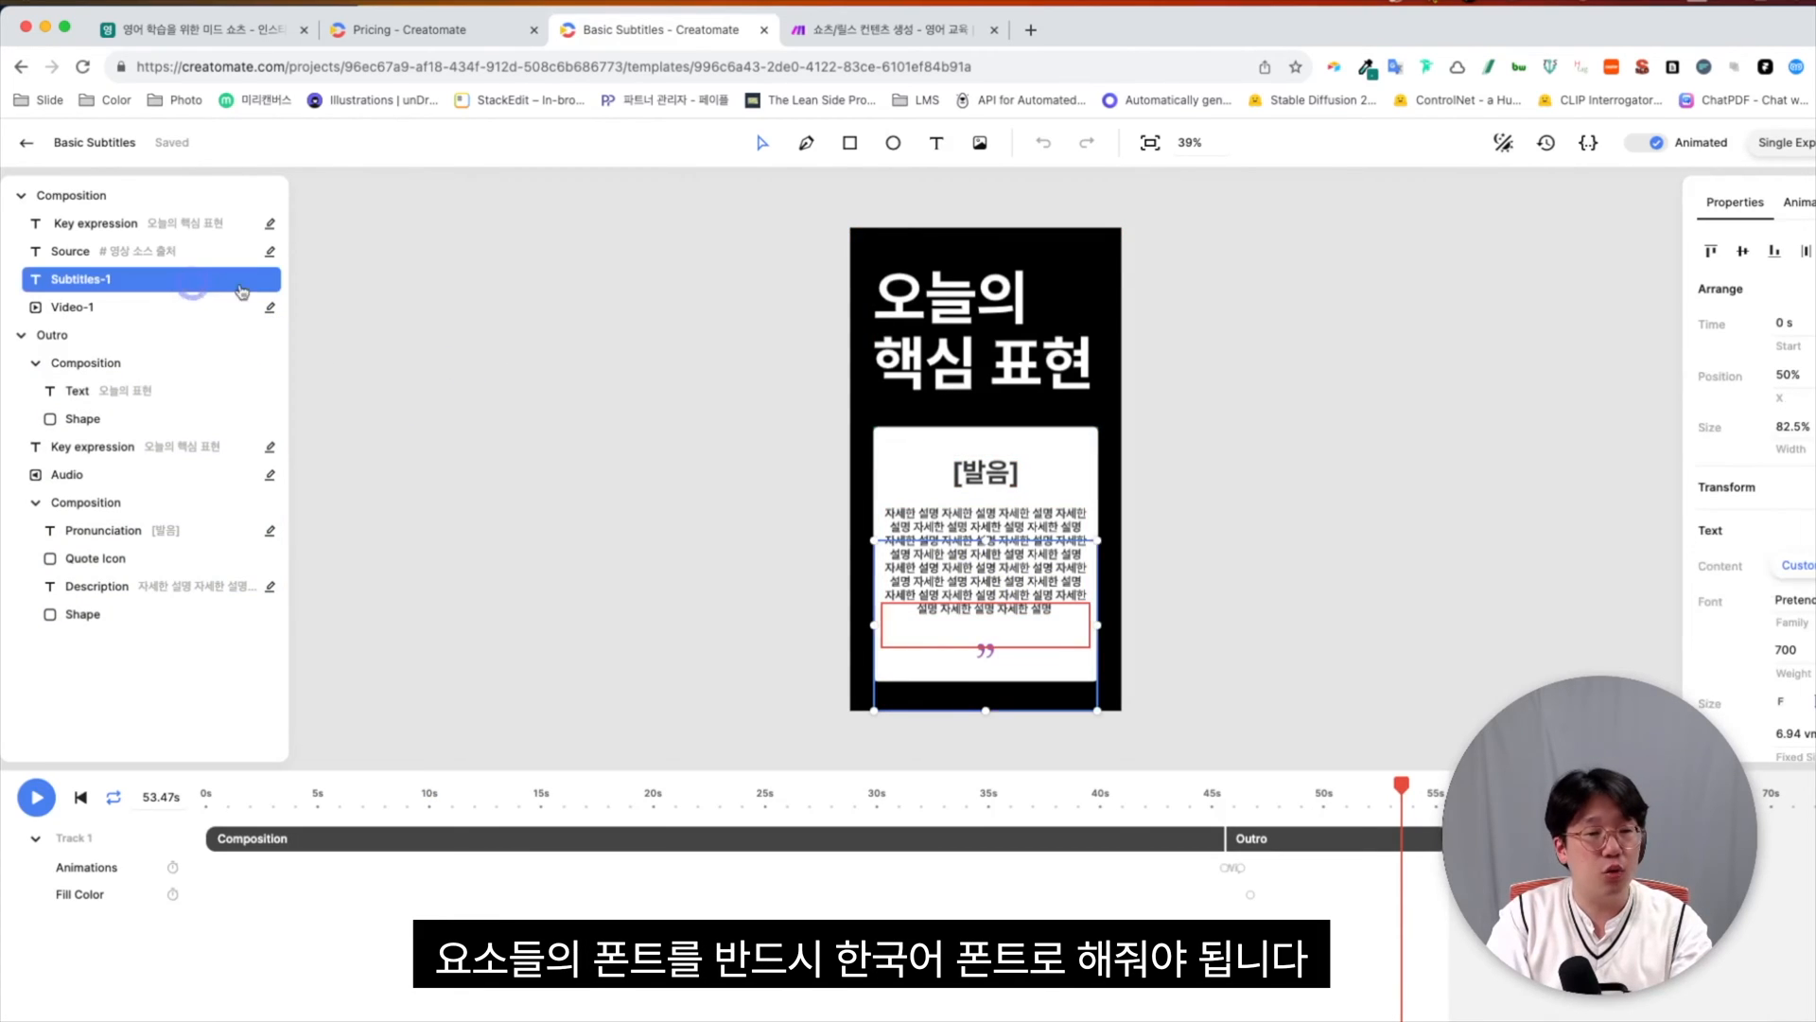
{"action": "scroll", "coordinate": [1712, 527], "scroll_direction": "down", "scroll_amount": 1}
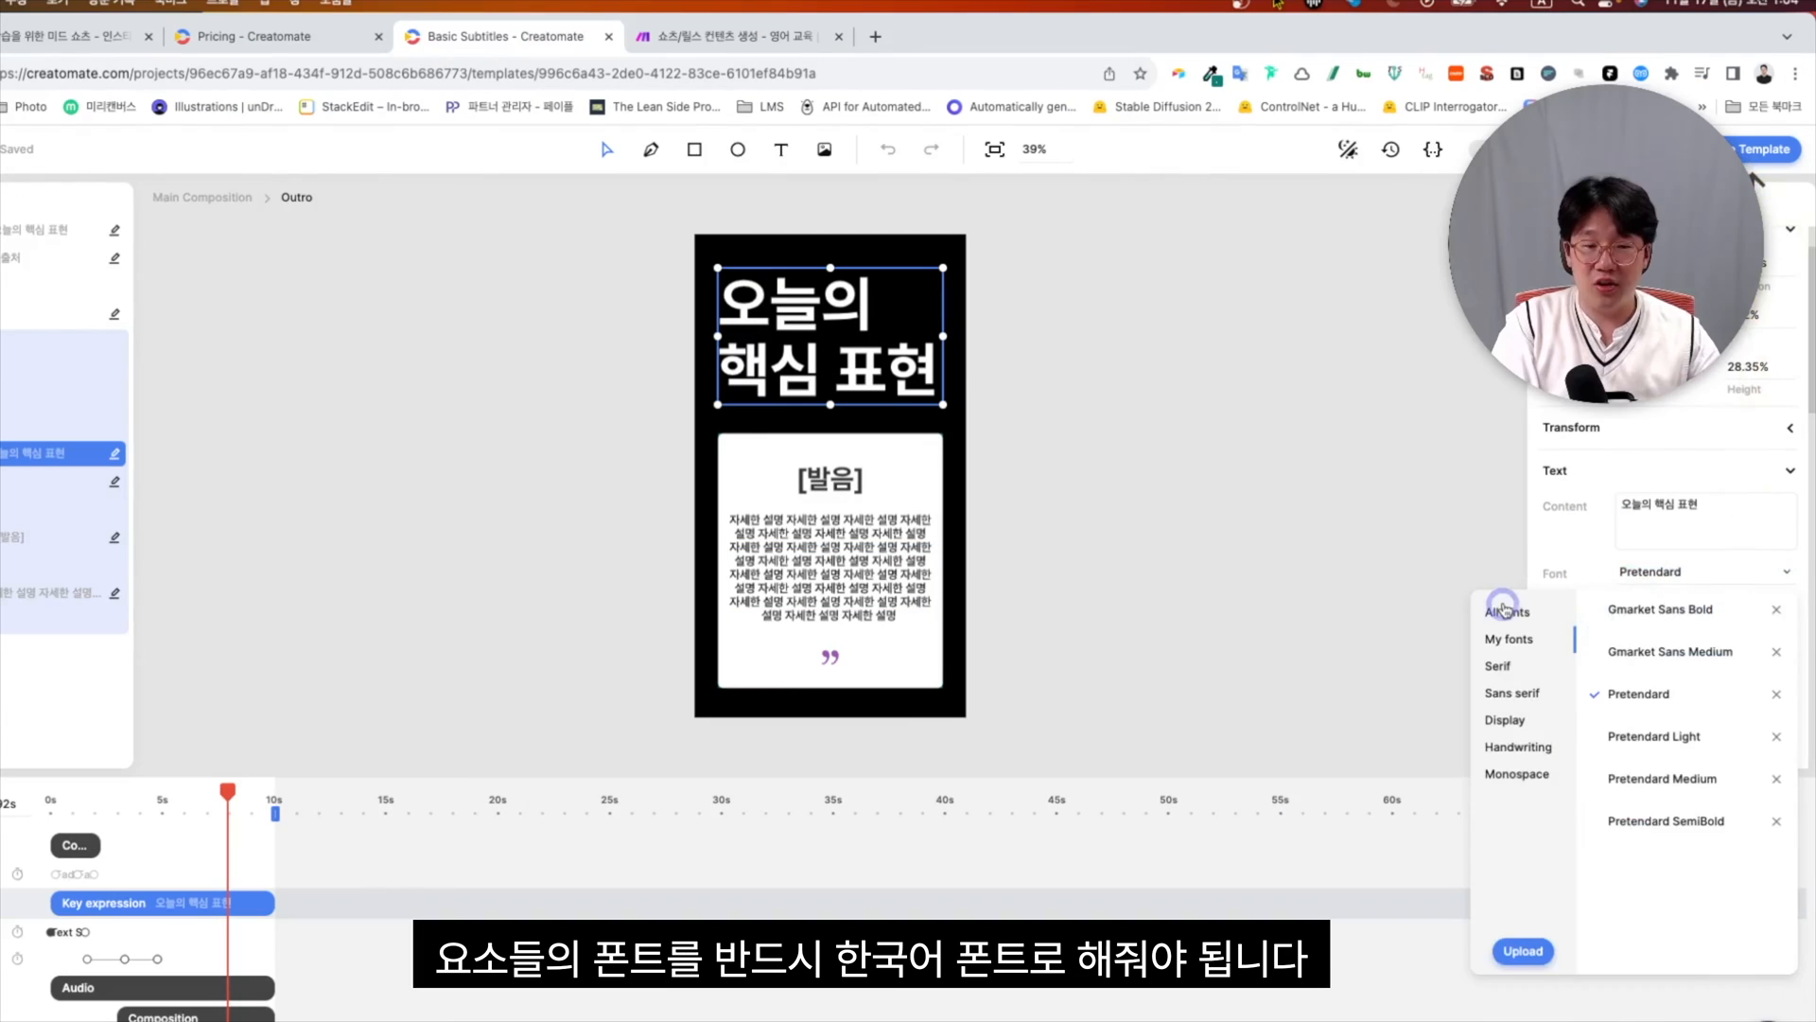
{"action": "left_click", "coordinate": [1659, 603]}
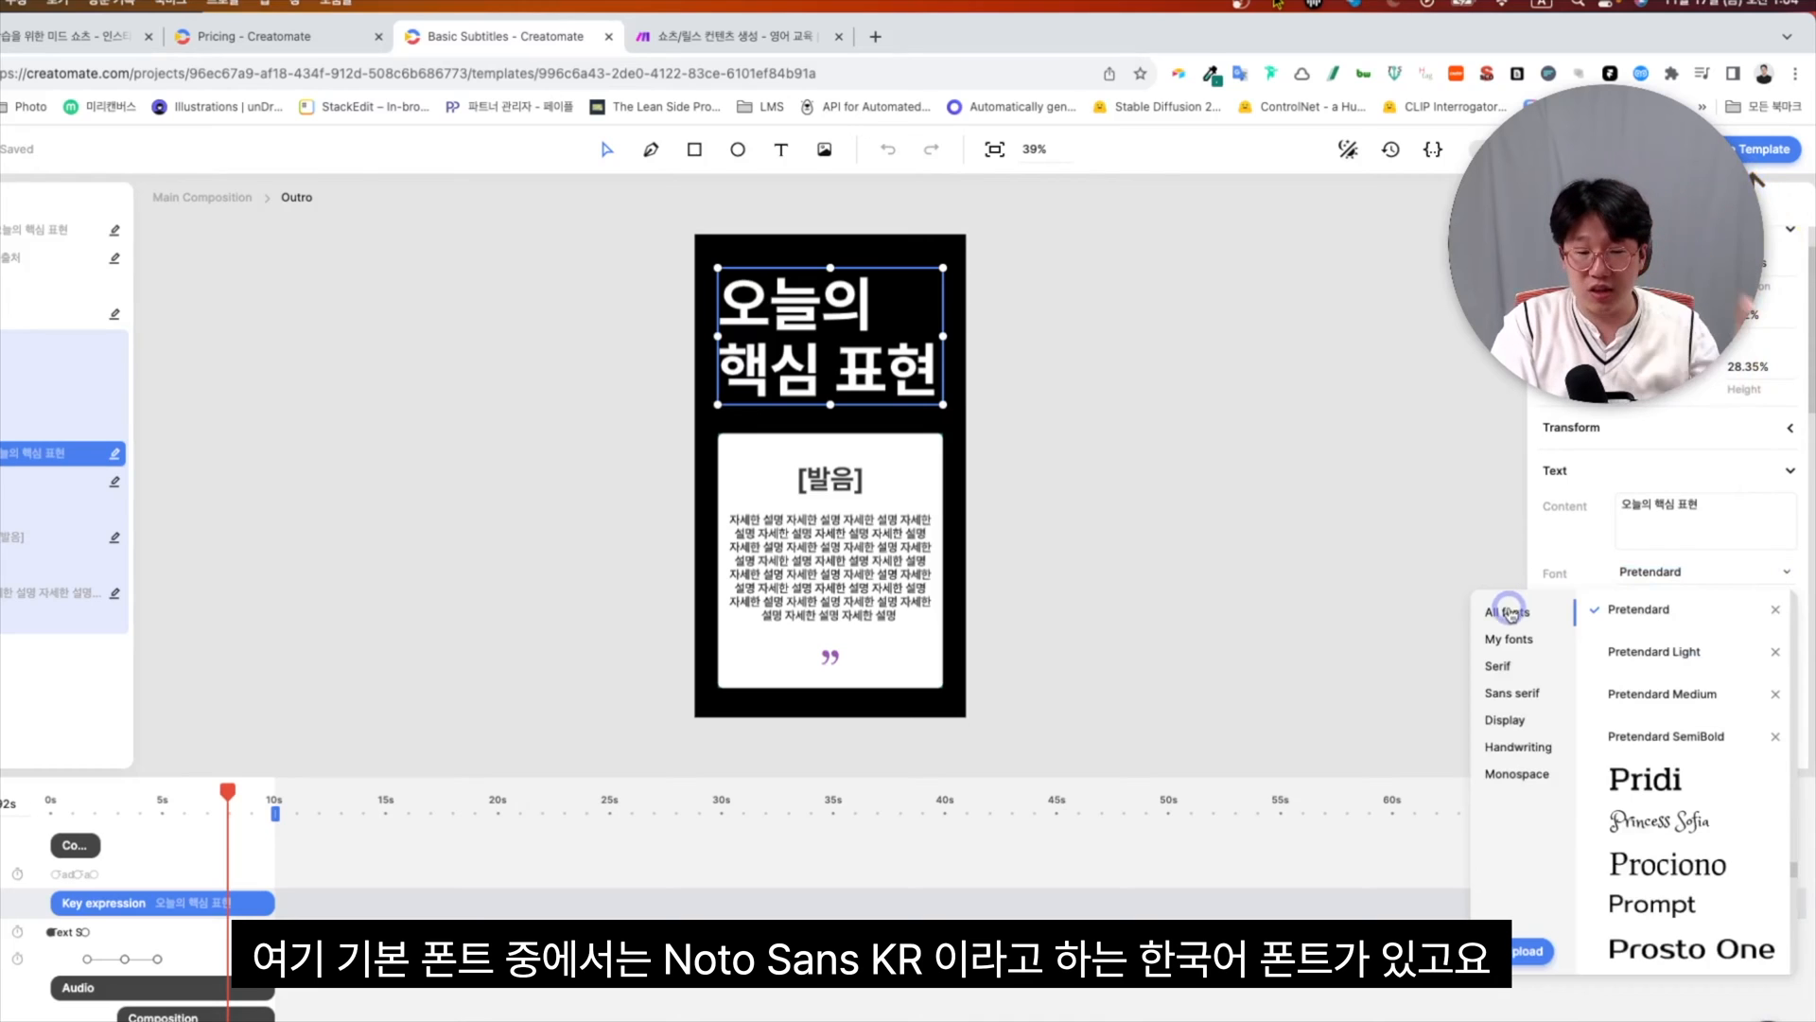
{"action": "left_click", "coordinate": [1519, 642]}
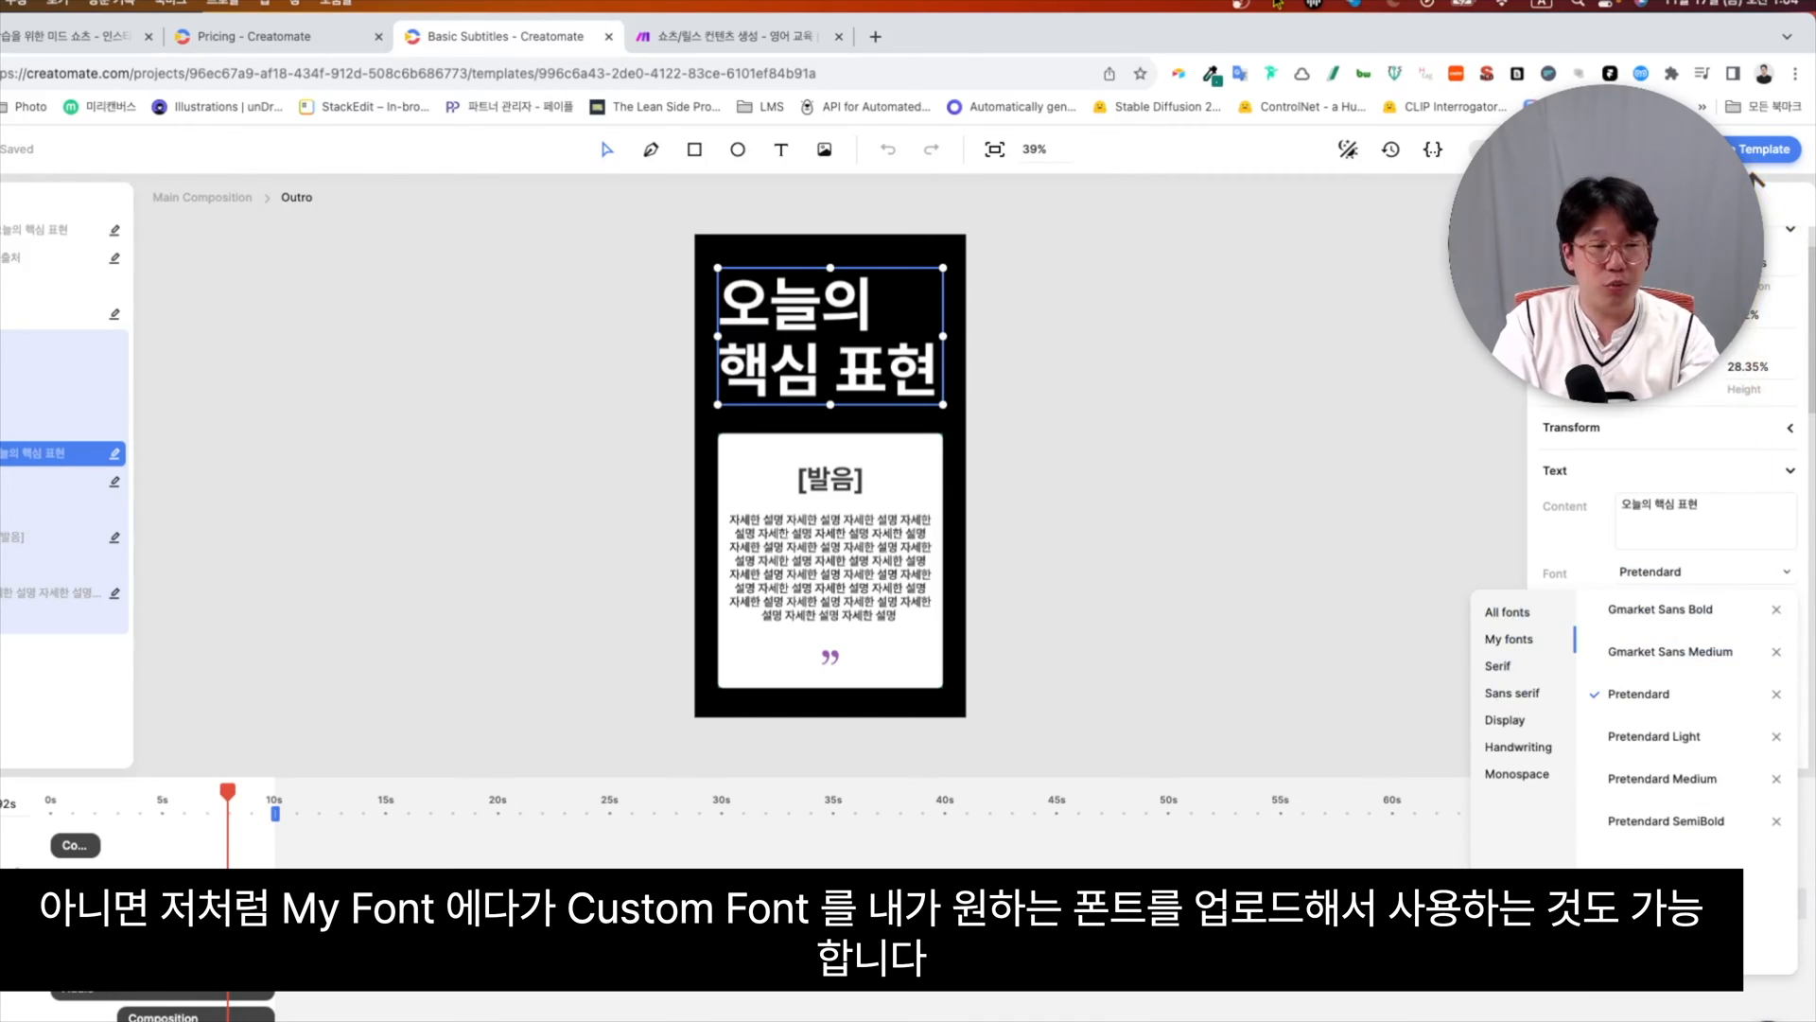
{"action": "left_click", "coordinate": [1670, 946]}
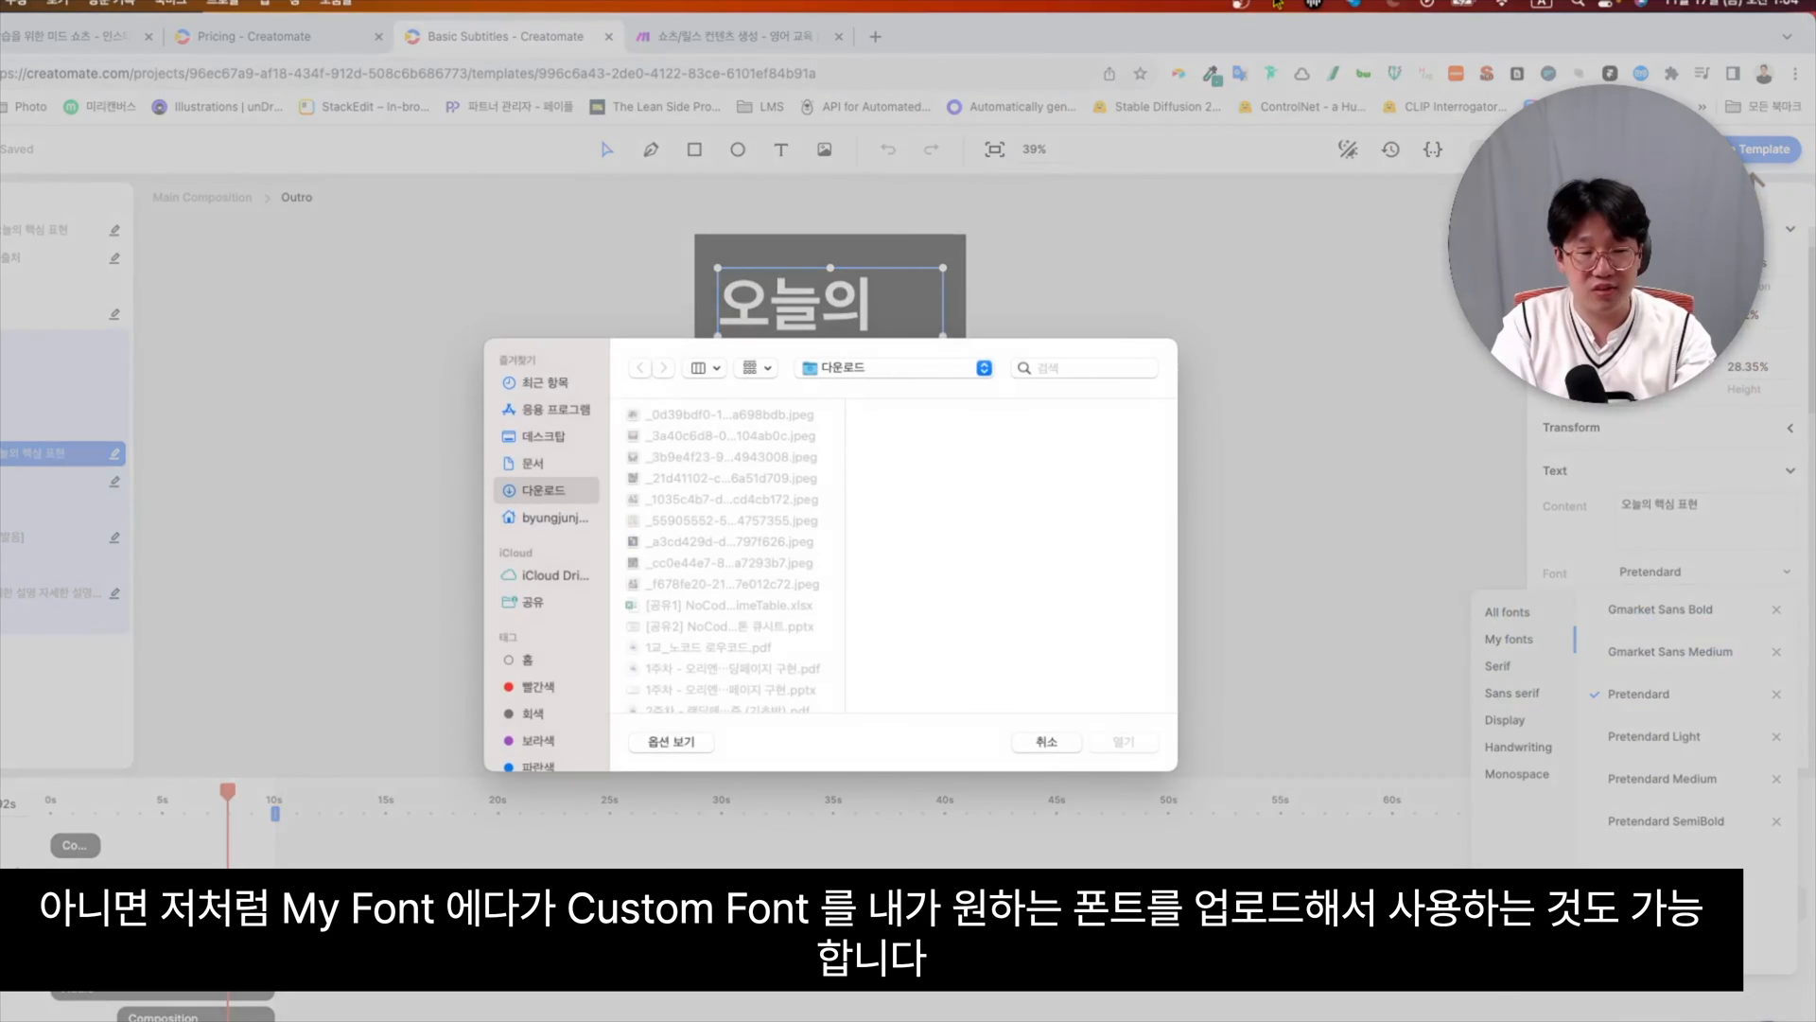
{"action": "left_click", "coordinate": [1047, 742]}
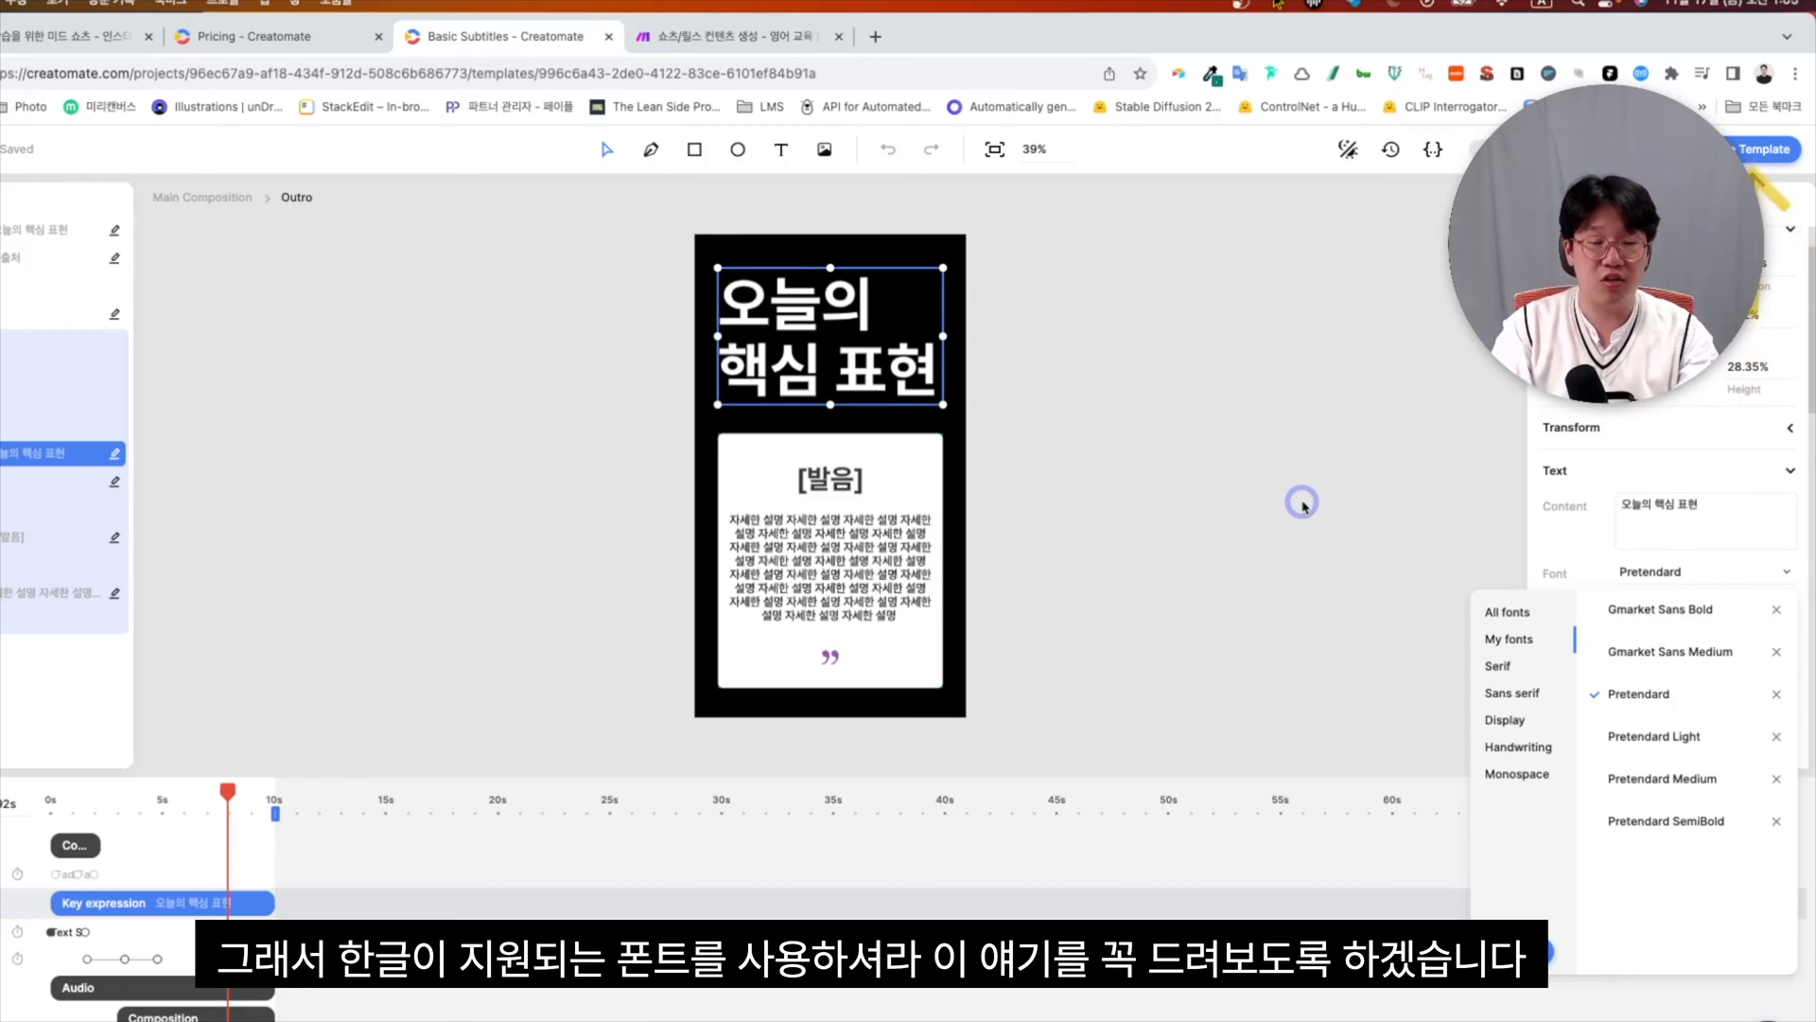
{"action": "left_click", "coordinate": [1394, 553]}
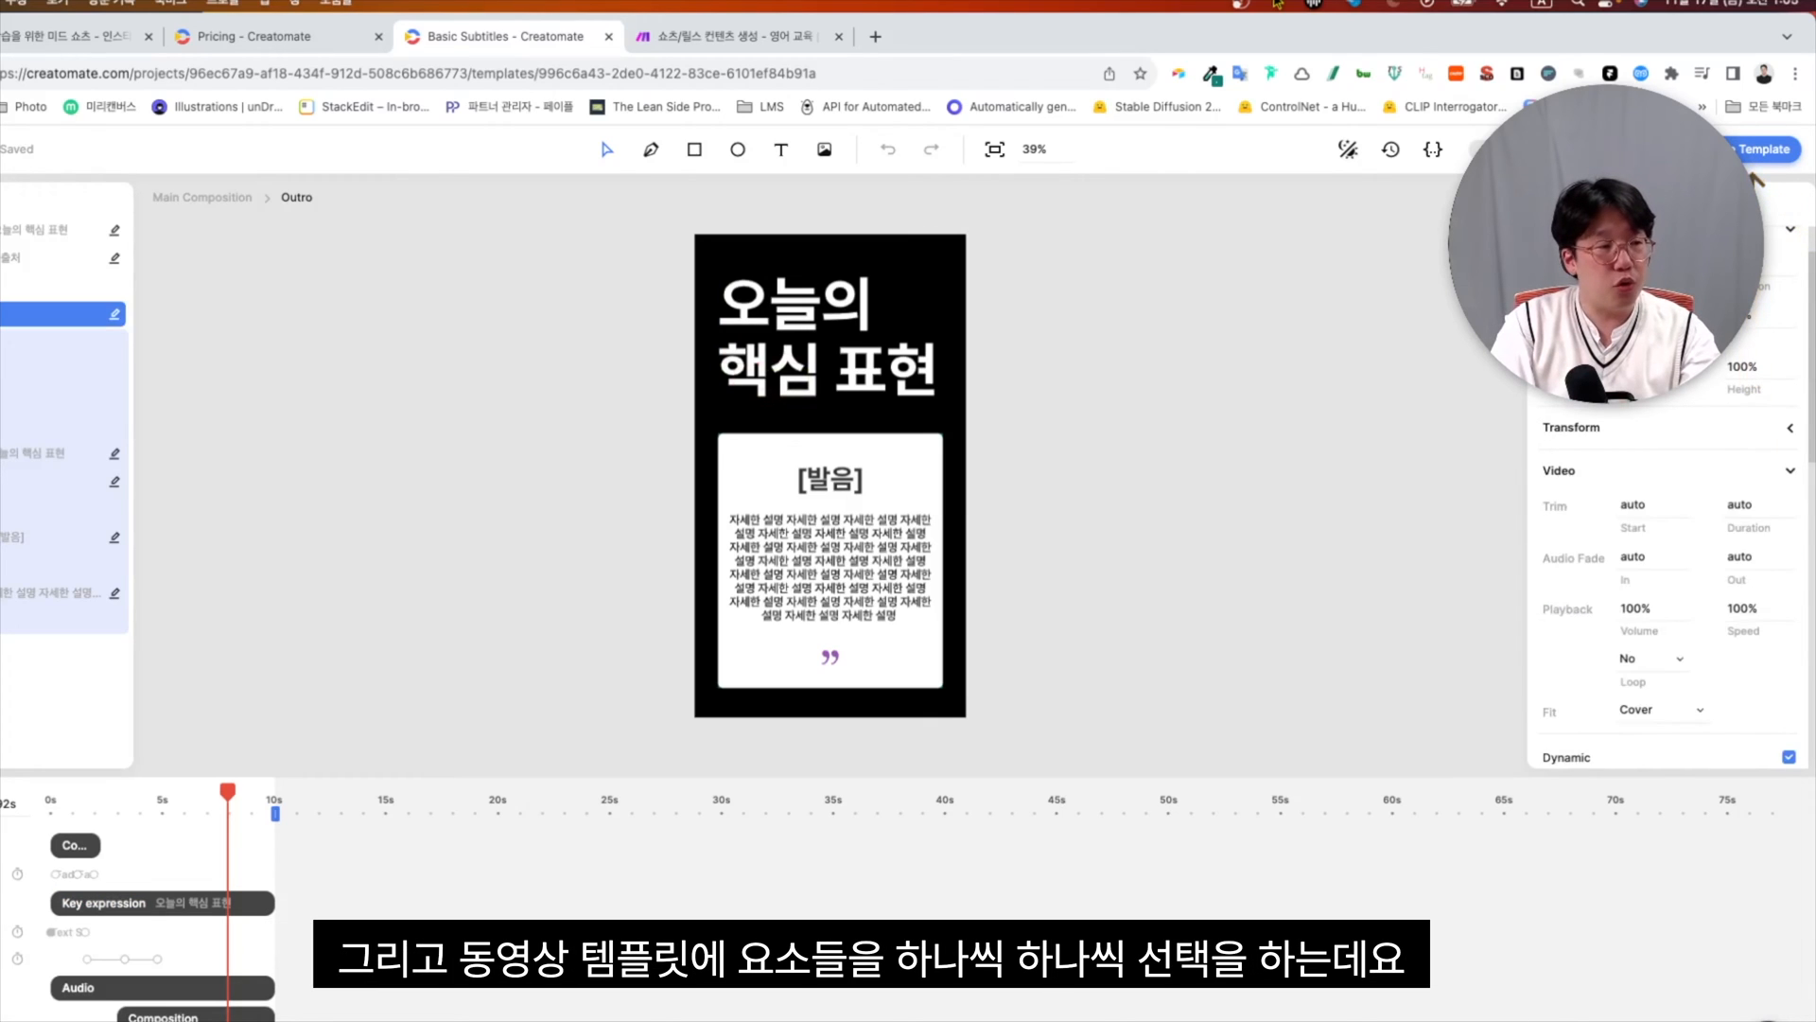
Review the template's elements, checking the Dynamic setting of the main composition's Key expression text
{"action": "left_click", "coordinate": [57, 230]}
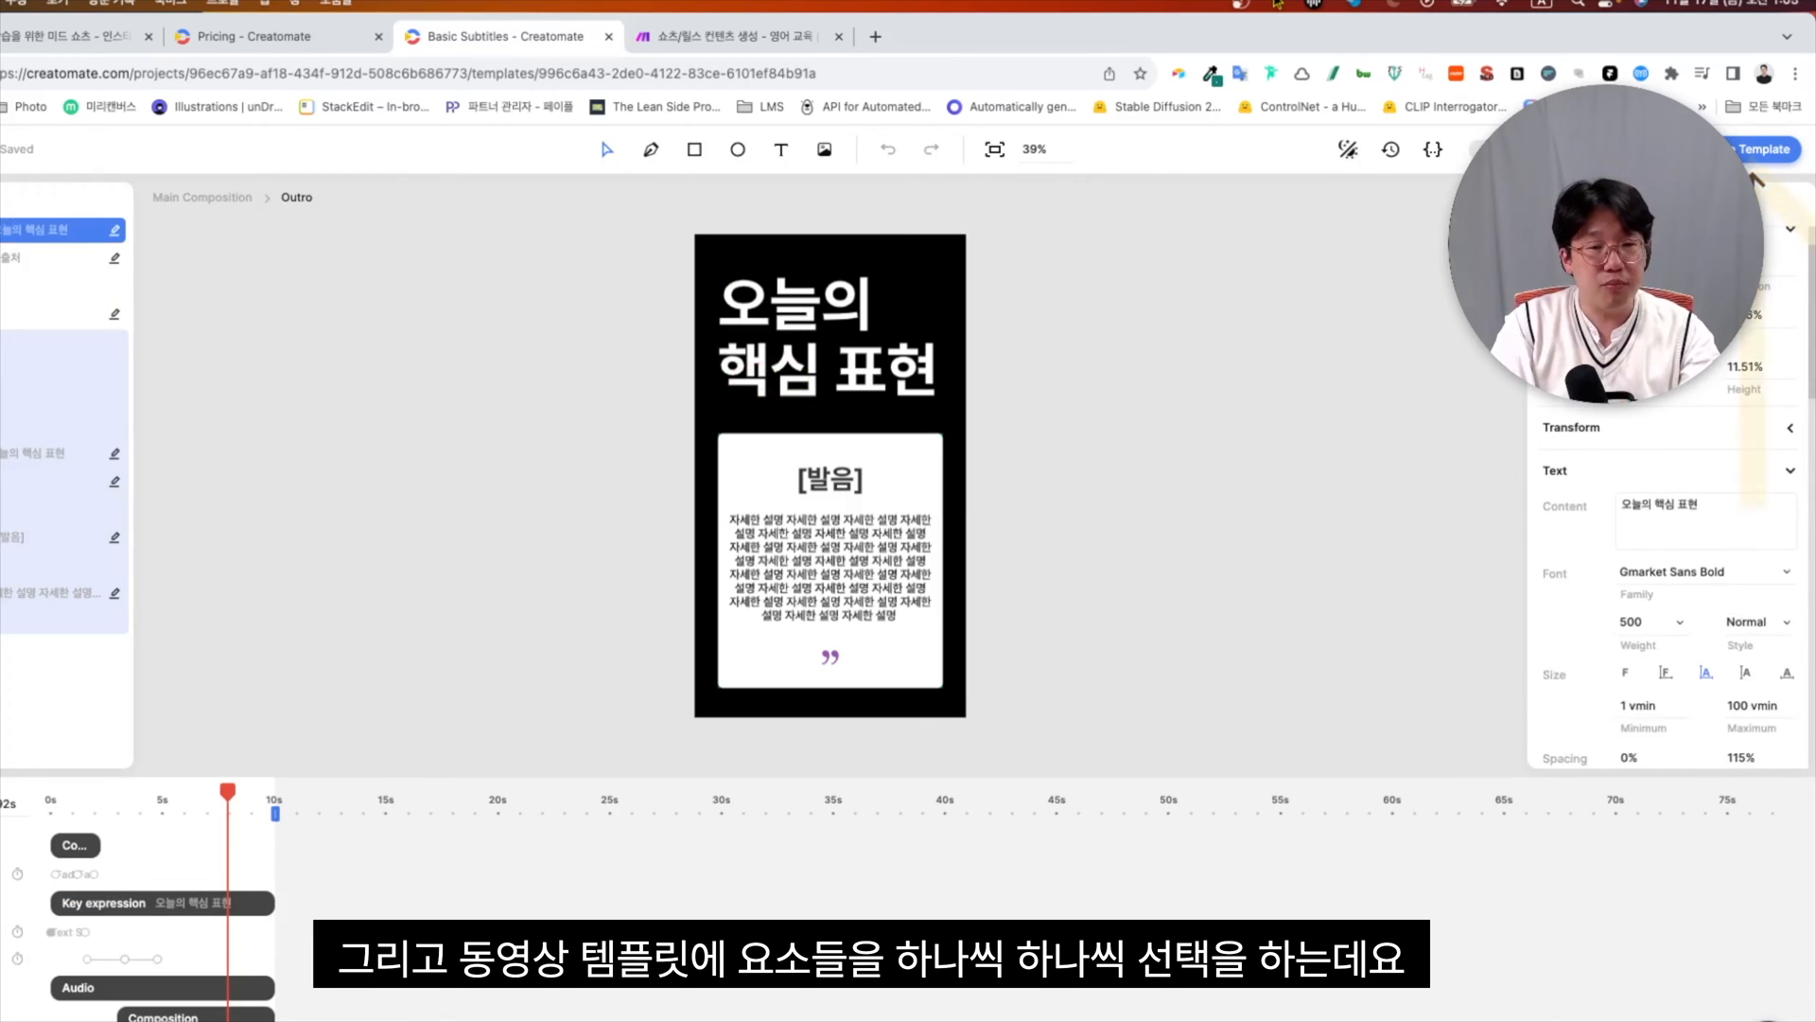
{"action": "left_click", "coordinate": [56, 286]}
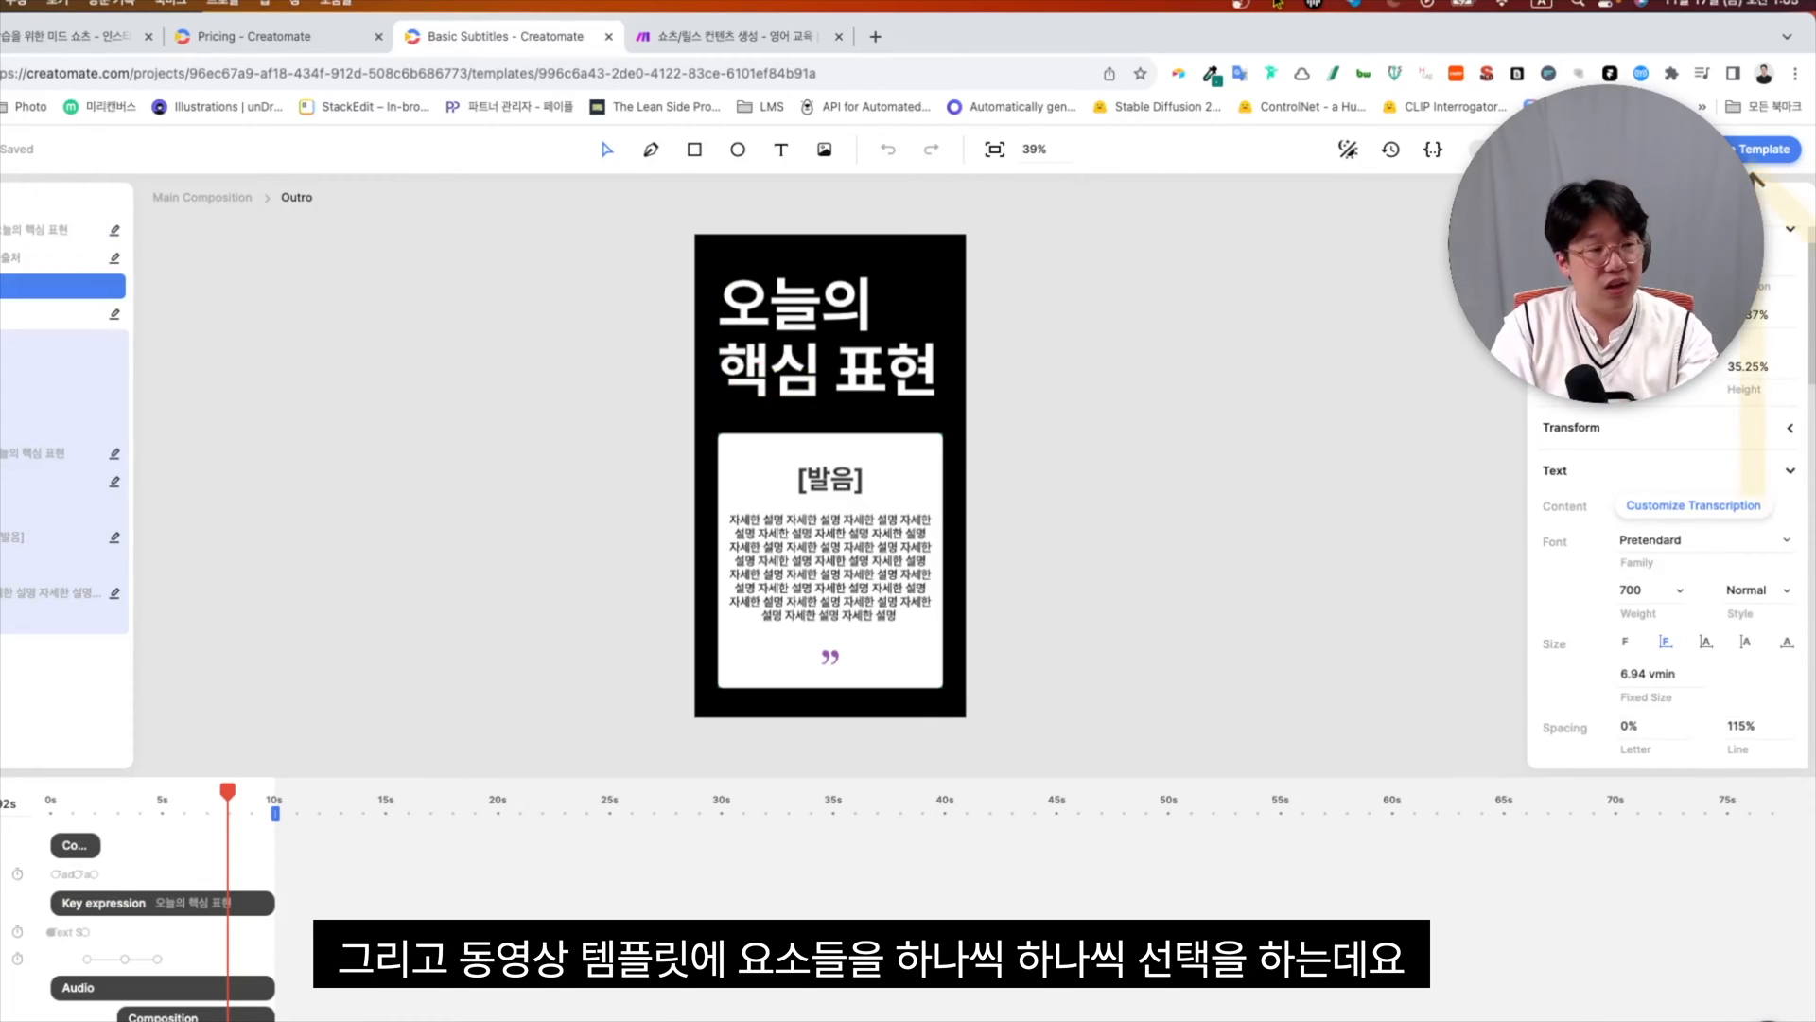
{"action": "left_click", "coordinate": [43, 367]}
{"action": "left_click", "coordinate": [102, 230]}
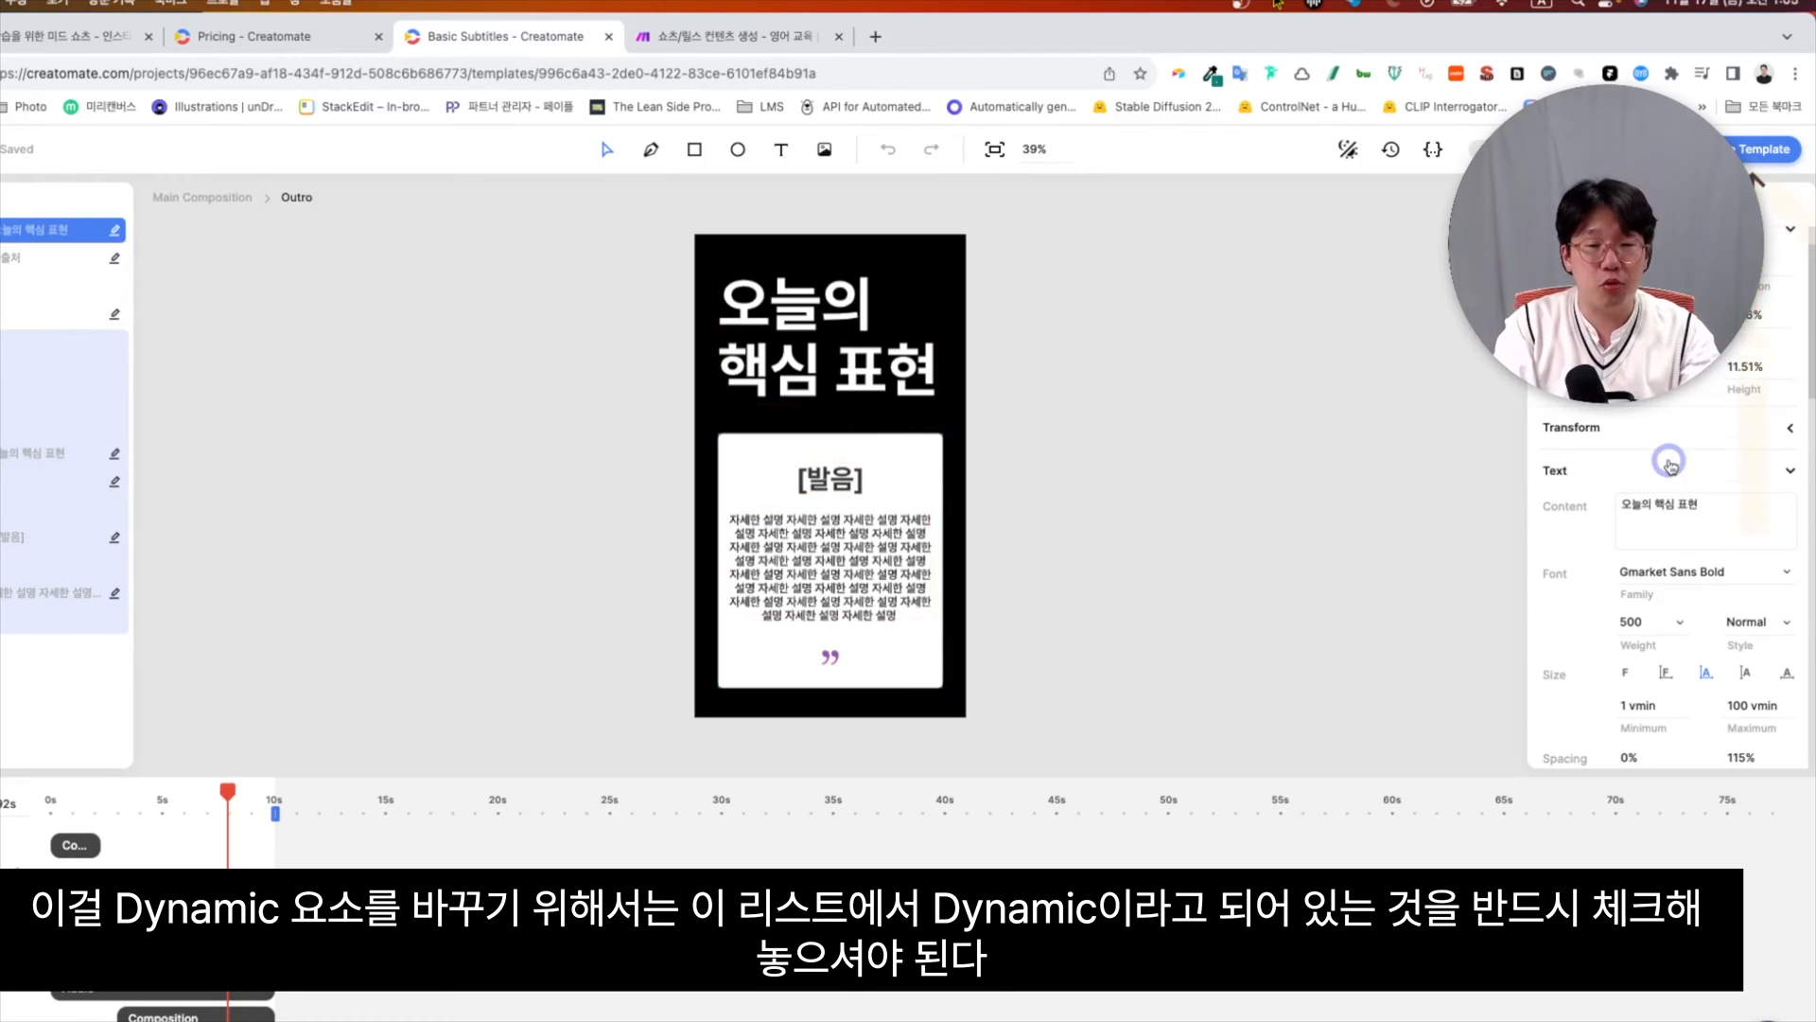
{"action": "scroll", "coordinate": [1669, 459], "scroll_direction": "down", "scroll_amount": 1}
{"action": "scroll", "coordinate": [1669, 459], "scroll_direction": "down", "scroll_amount": 4}
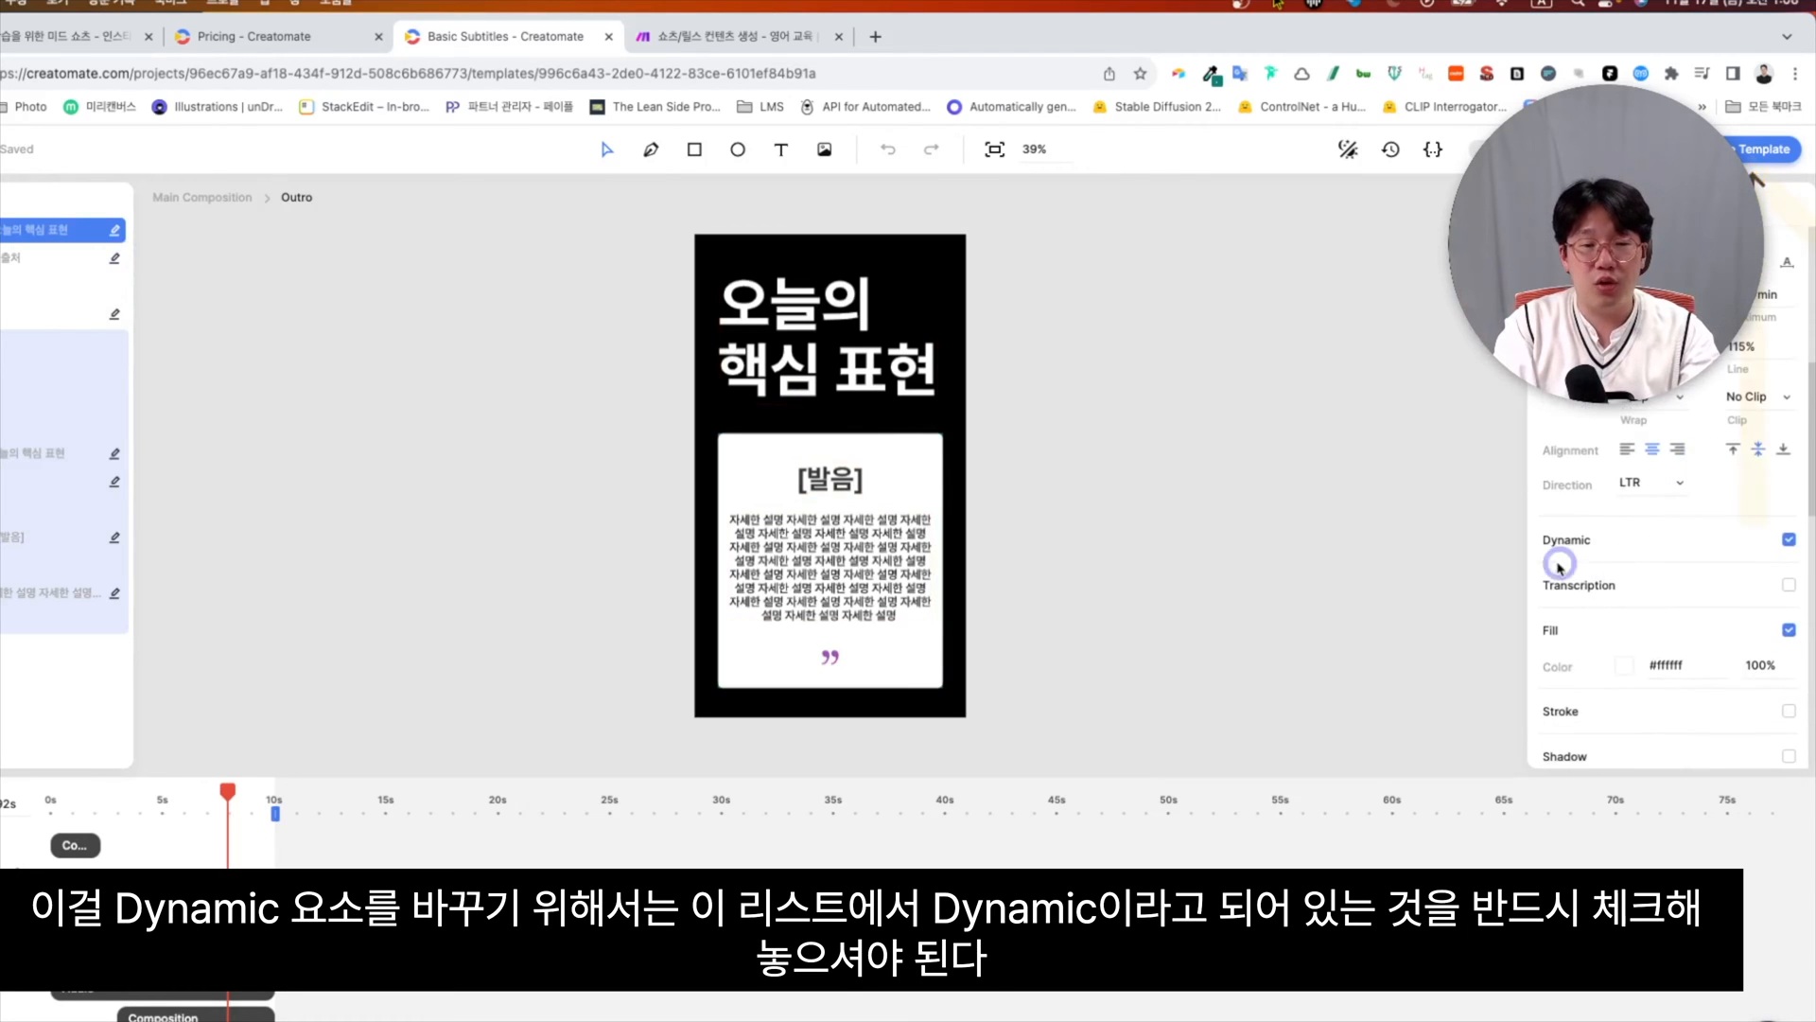
{"action": "scroll", "coordinate": [1604, 551], "scroll_direction": "down", "scroll_amount": 1}
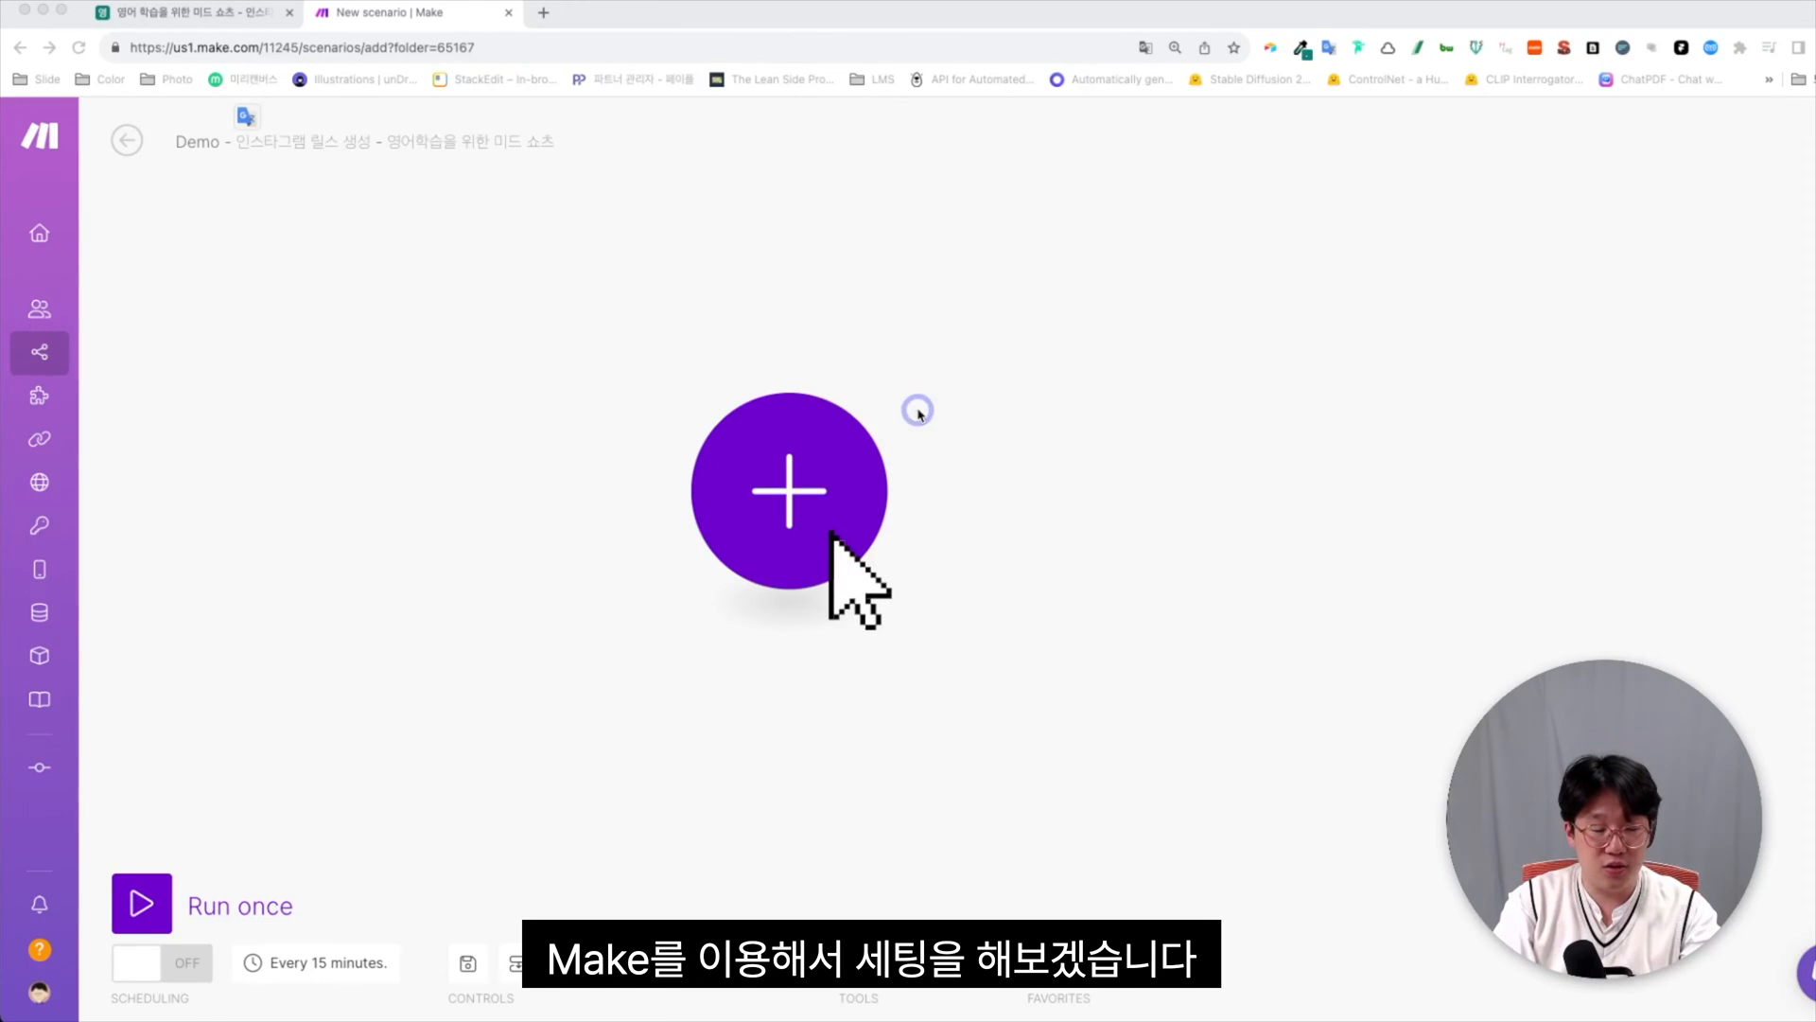
In Make, add a Custom webhook trigger with a new webhook named starting "Demo - 인스타그램 릴" and copy its address
{"action": "left_click", "coordinate": [802, 568]}
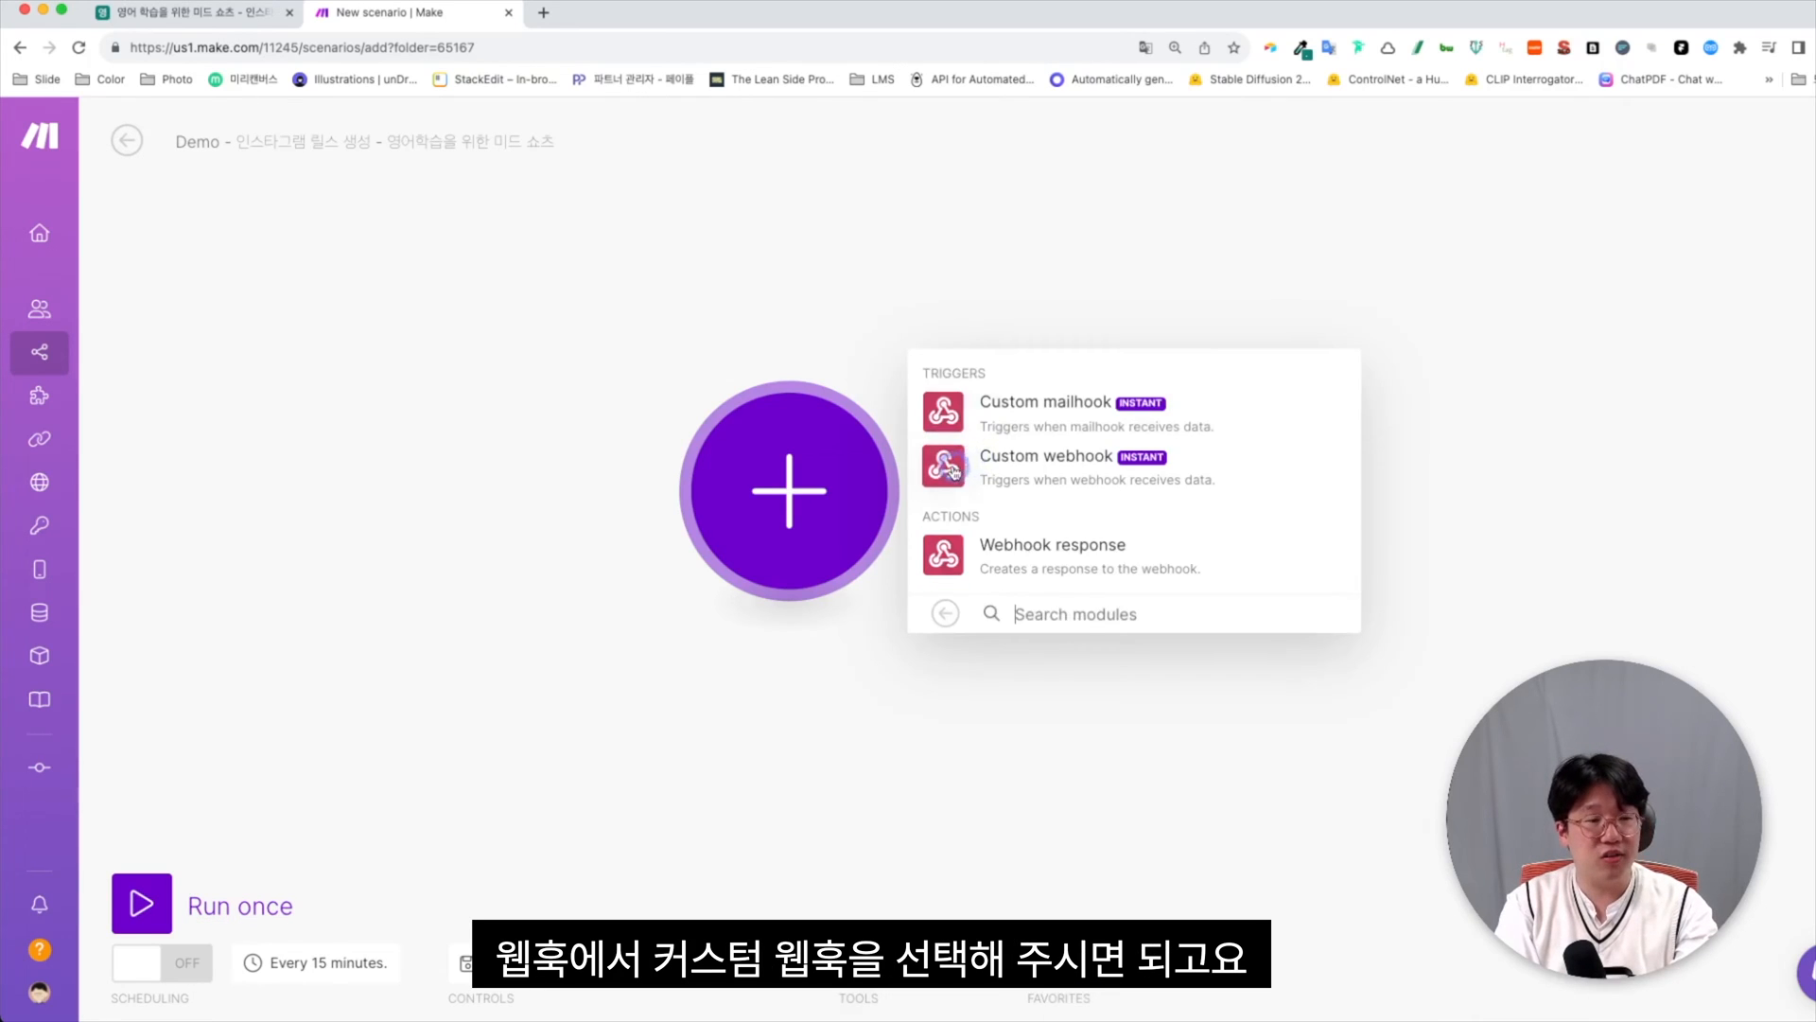
{"action": "left_click", "coordinate": [953, 470]}
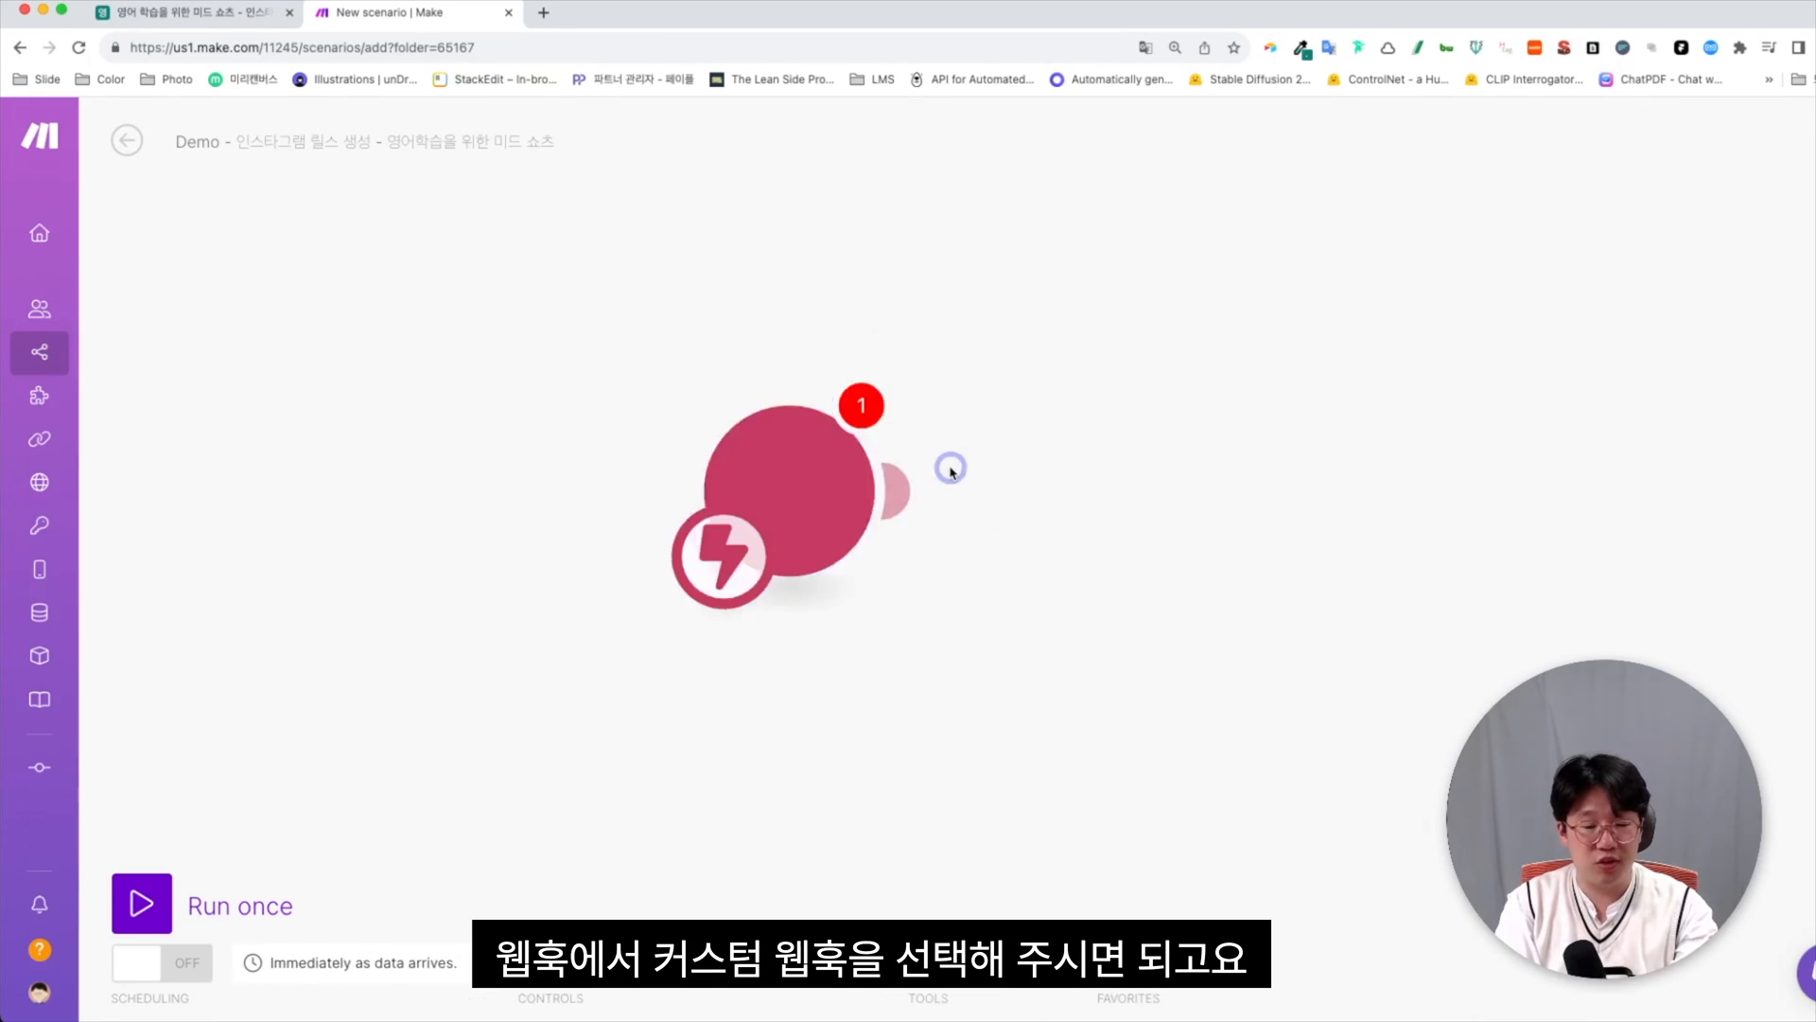
{"action": "left_click", "coordinate": [1317, 483]}
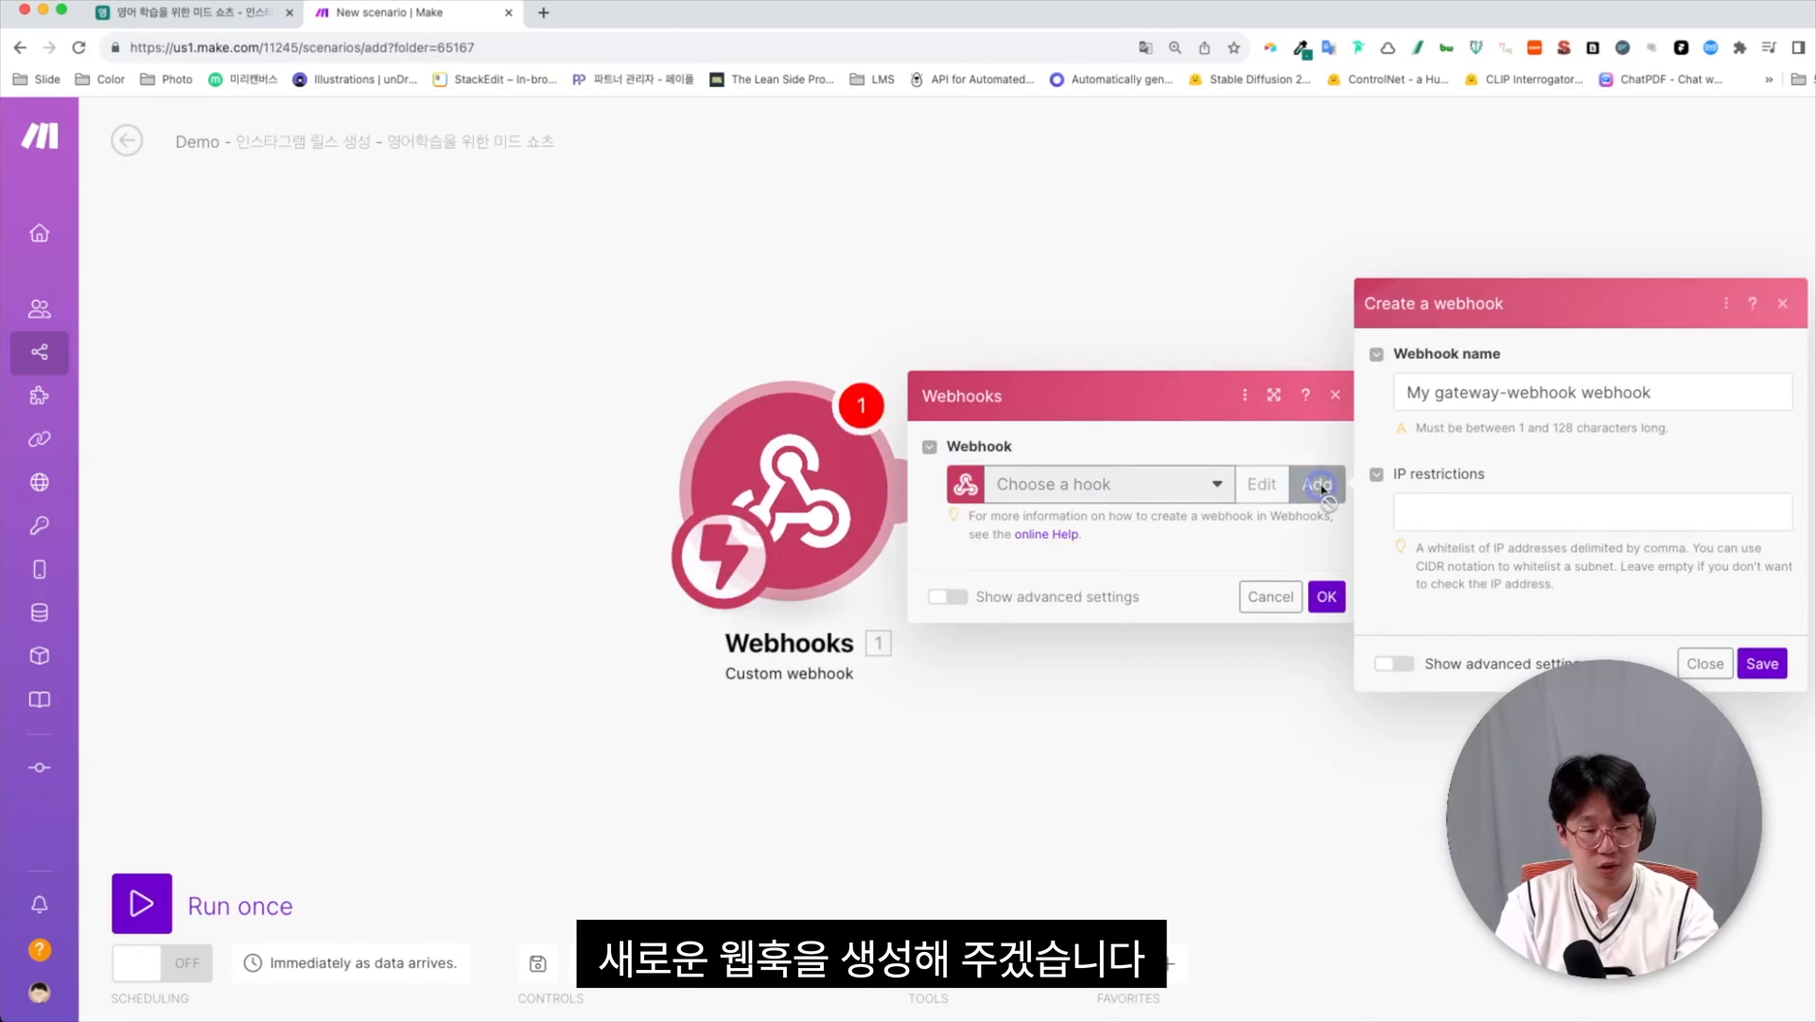
{"action": "double_click", "coordinate": [1485, 394]}
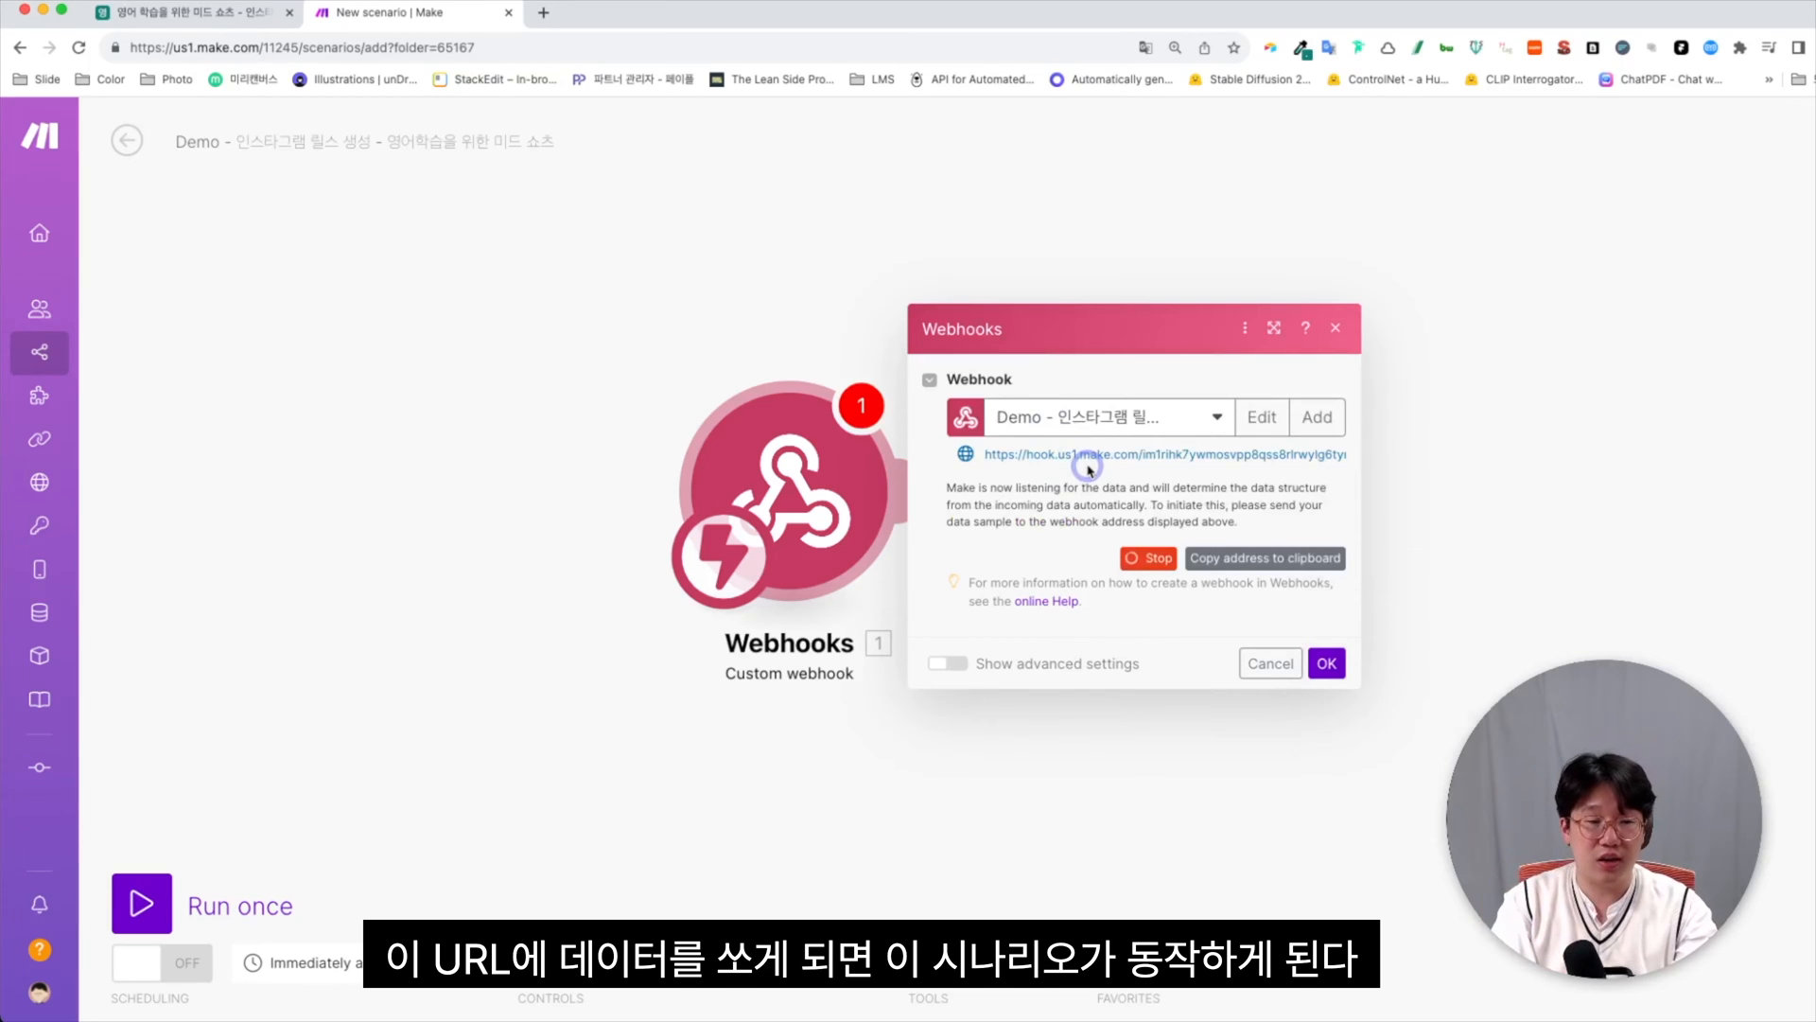
{"action": "left_click", "coordinate": [1294, 560]}
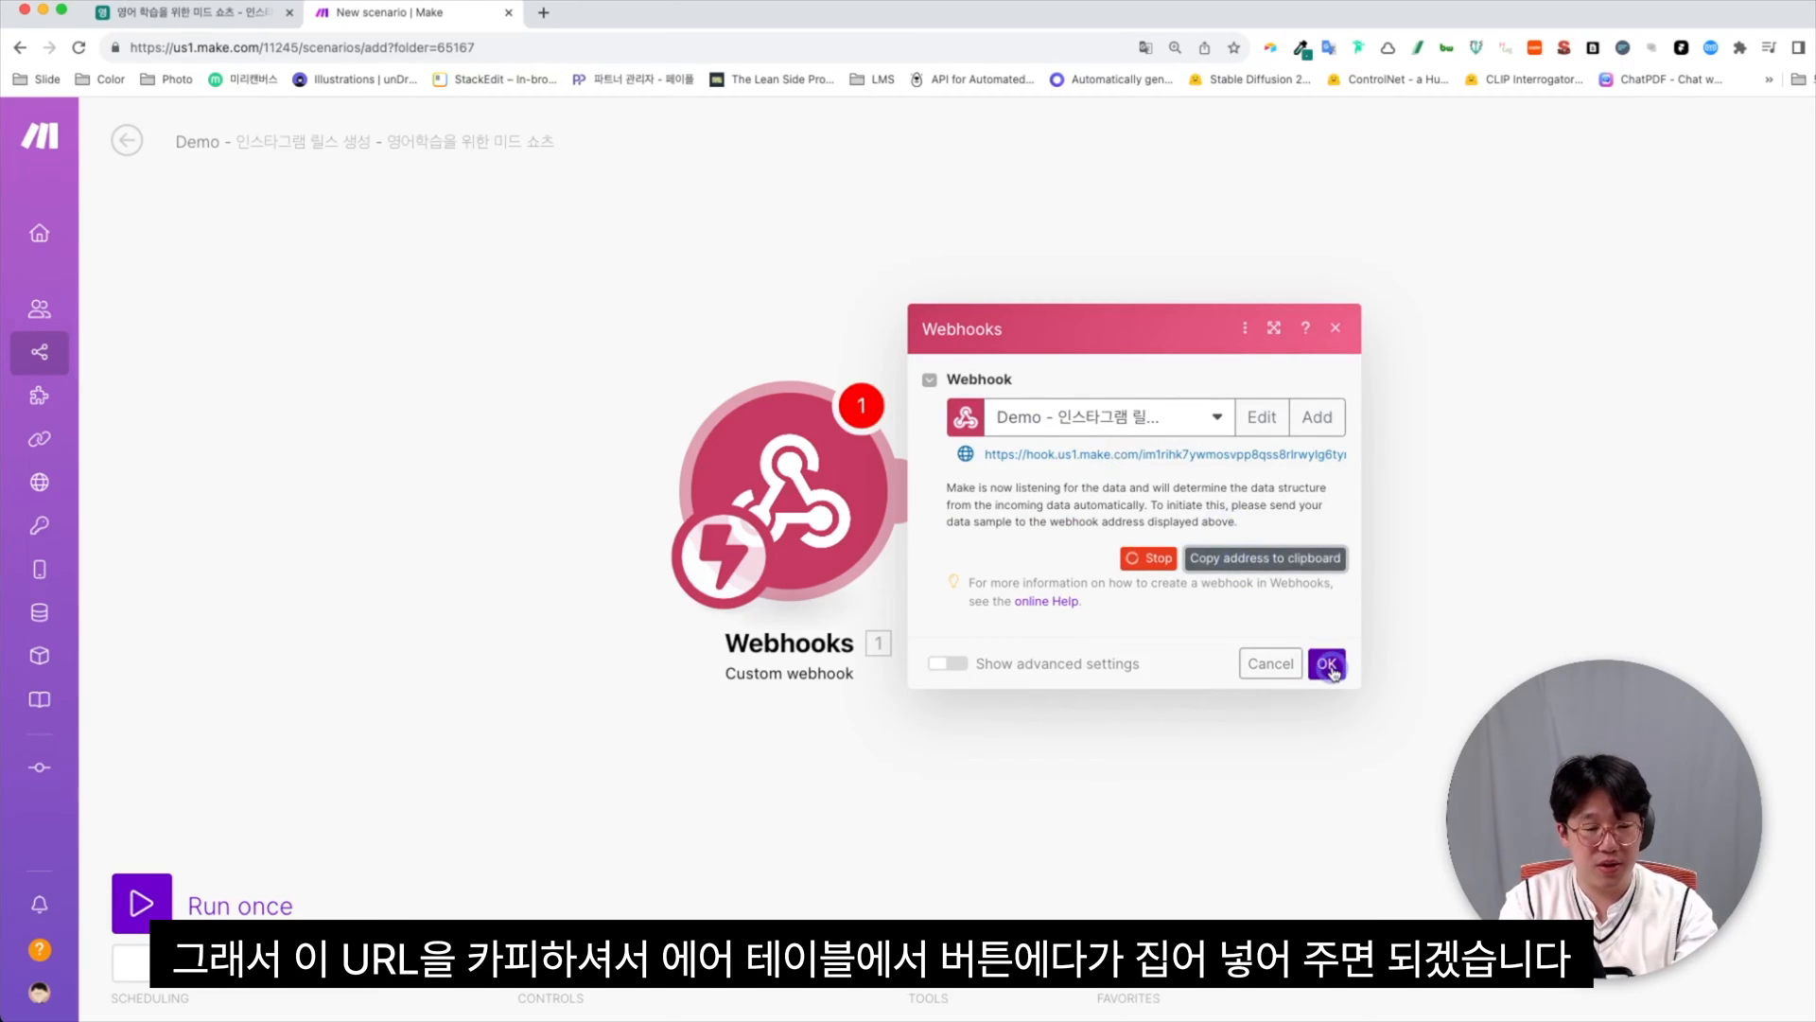
{"action": "left_click", "coordinate": [1329, 666]}
In Airtable, set the 쇼츠 생성 button's URL formula to the new webhook address with ?recordId= joined to RECORD_ID(), and save the field
{"action": "left_click", "coordinate": [142, 12]}
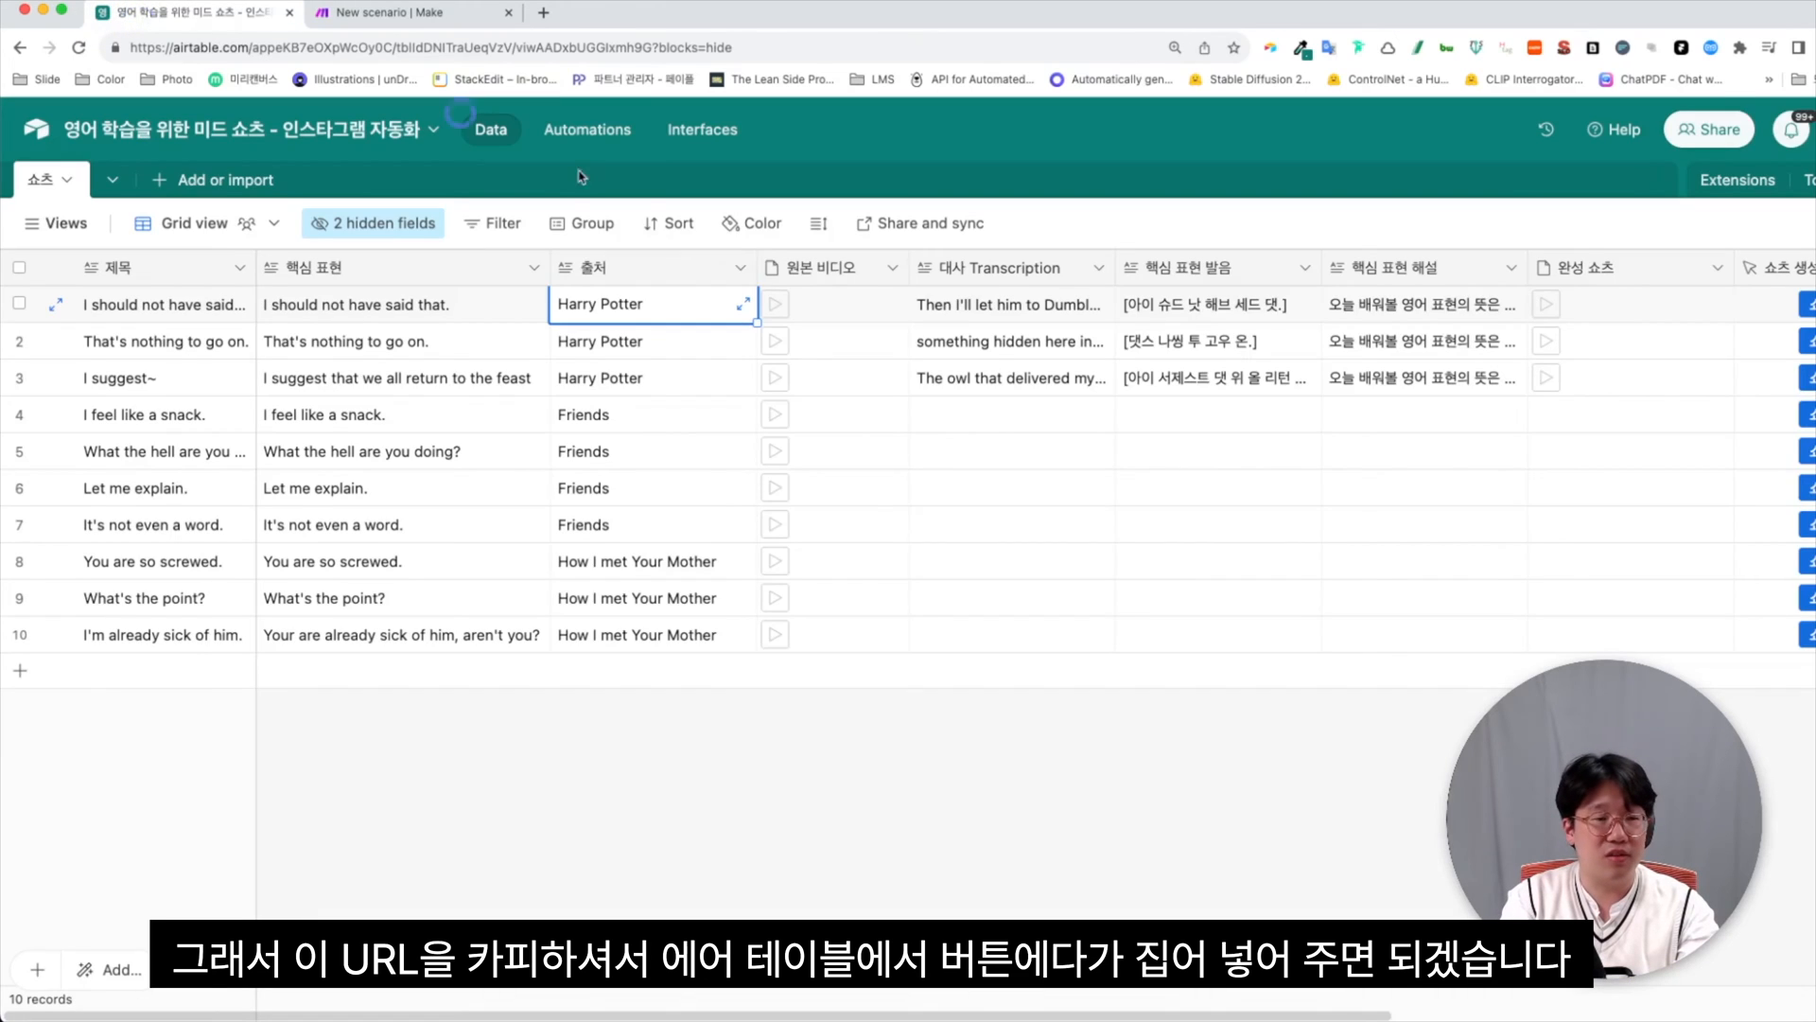
{"action": "scroll", "coordinate": [1337, 398], "scroll_direction": "right", "scroll_amount": 3}
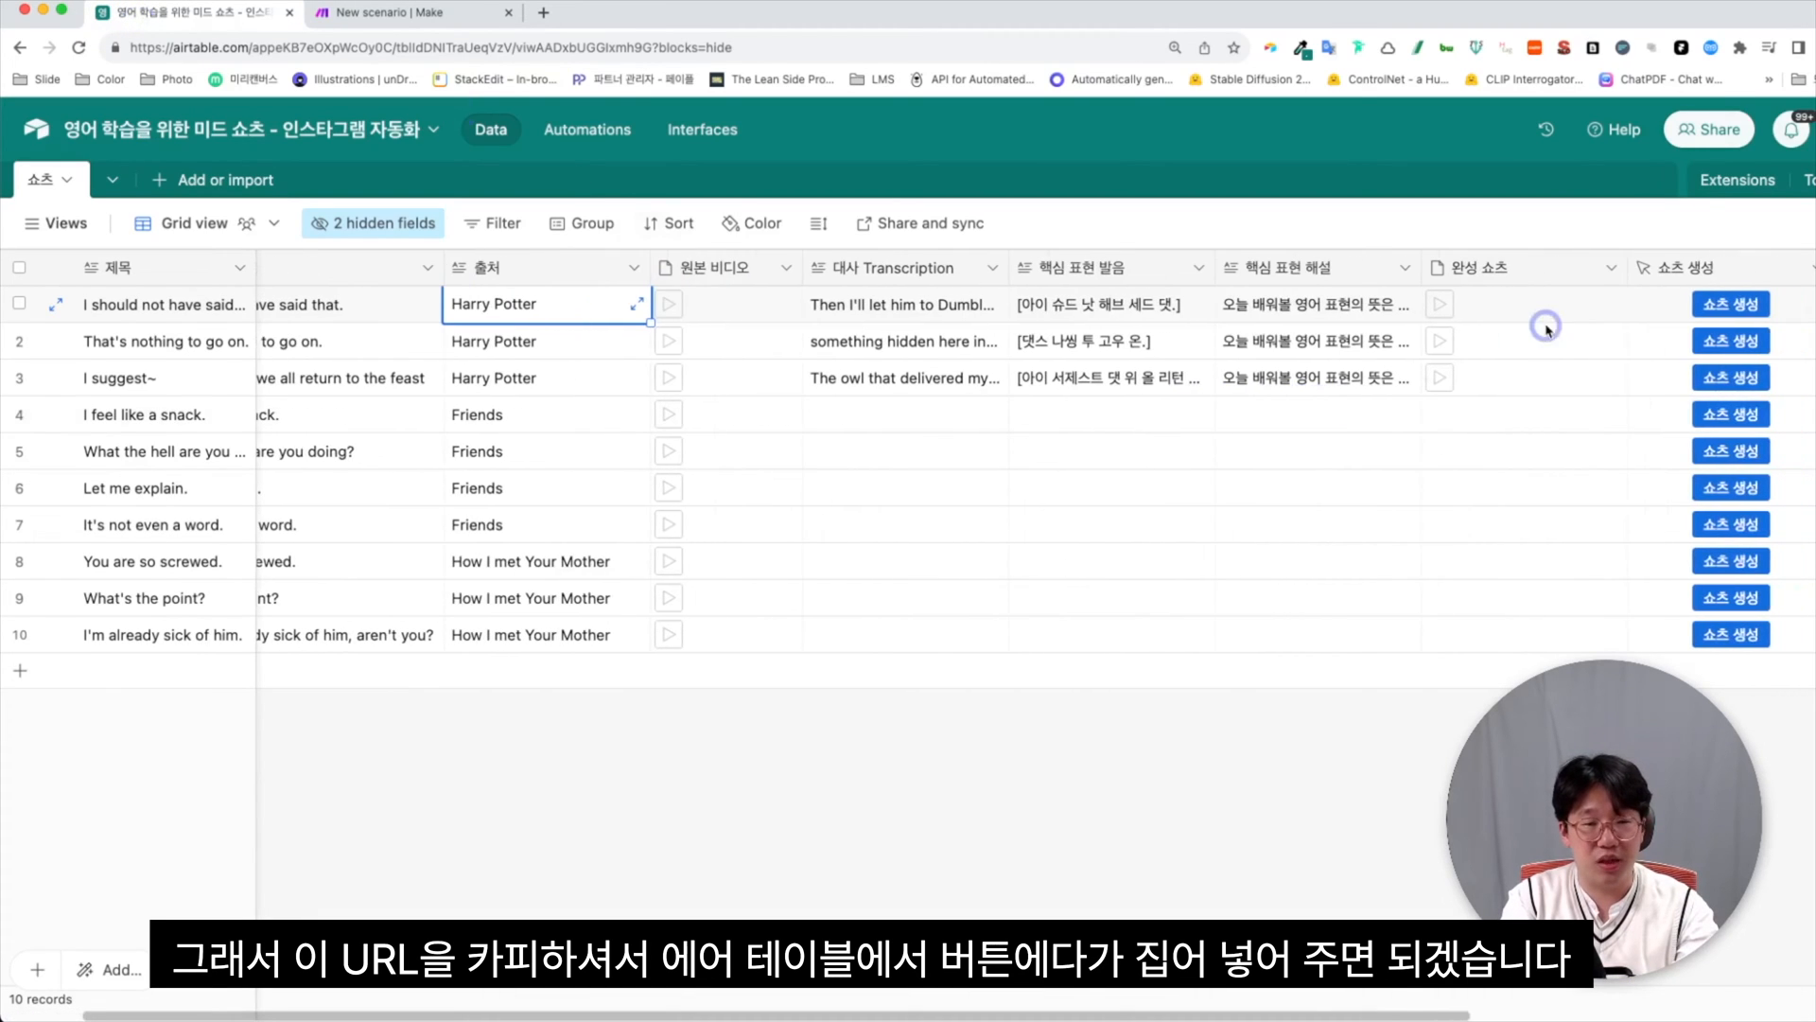
{"action": "left_click", "coordinate": [1809, 268]}
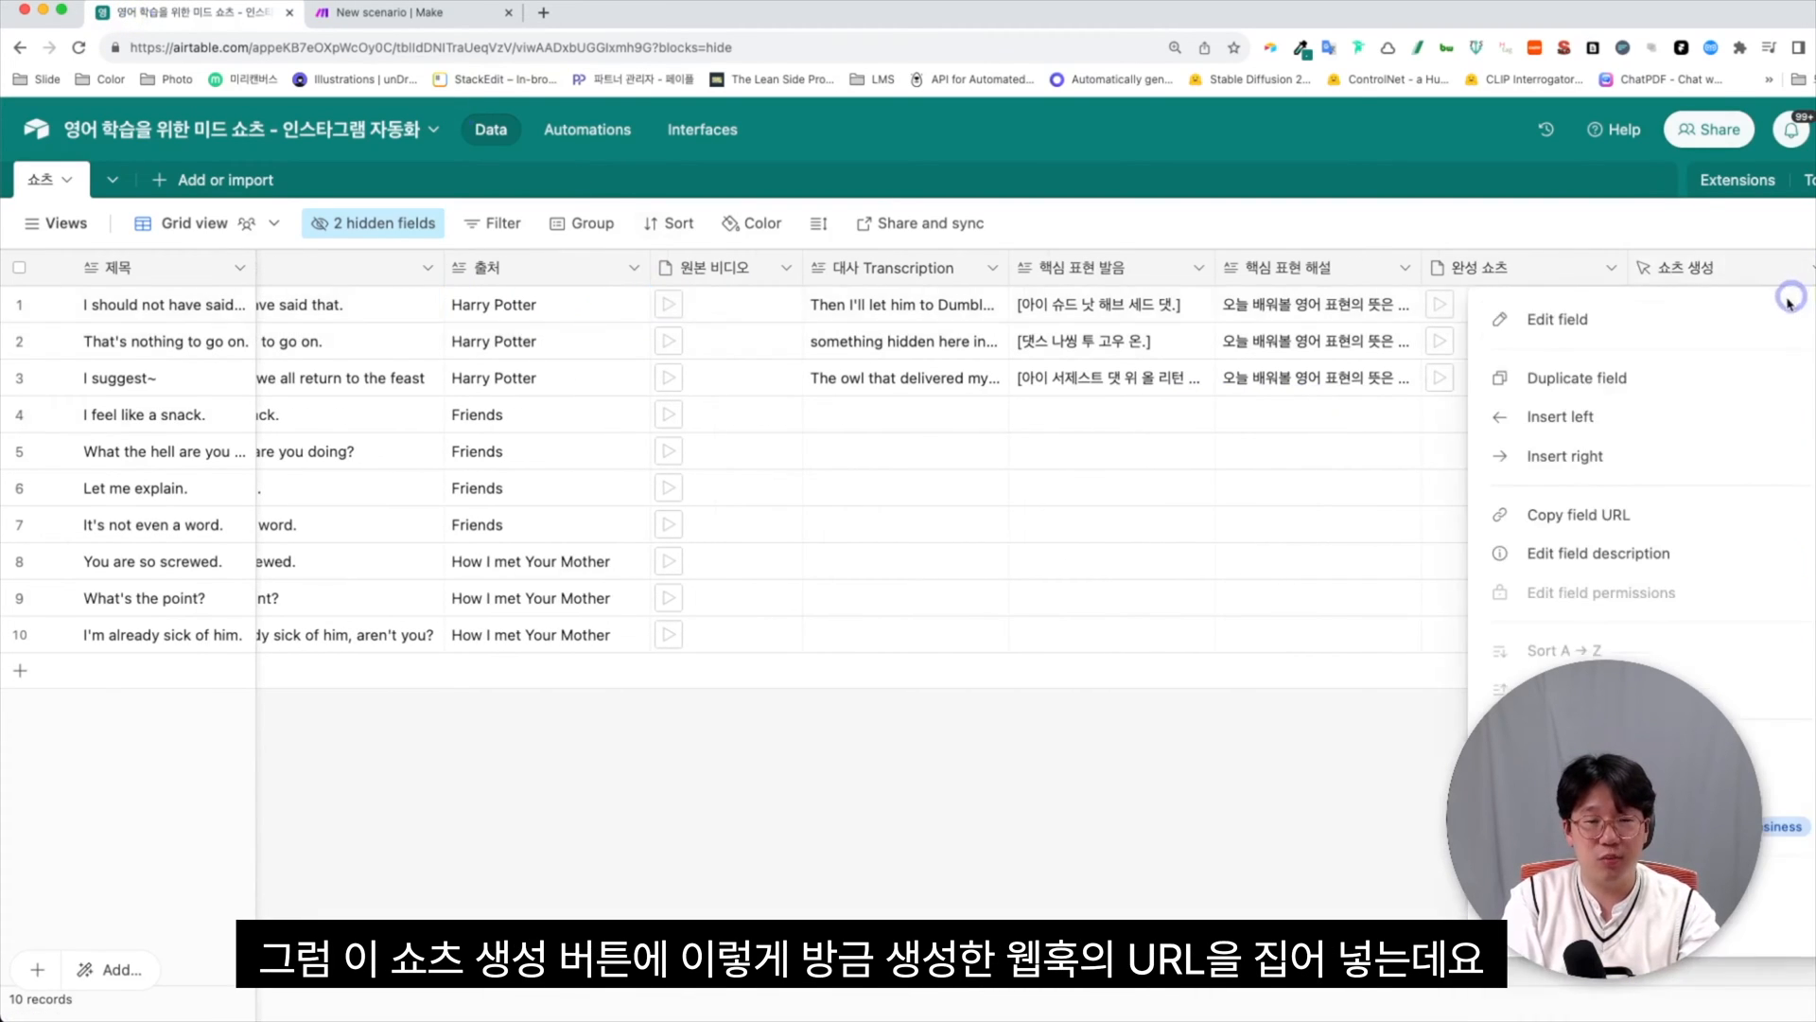
{"action": "left_click", "coordinate": [1747, 308]}
{"action": "left_click", "coordinate": [1142, 678]}
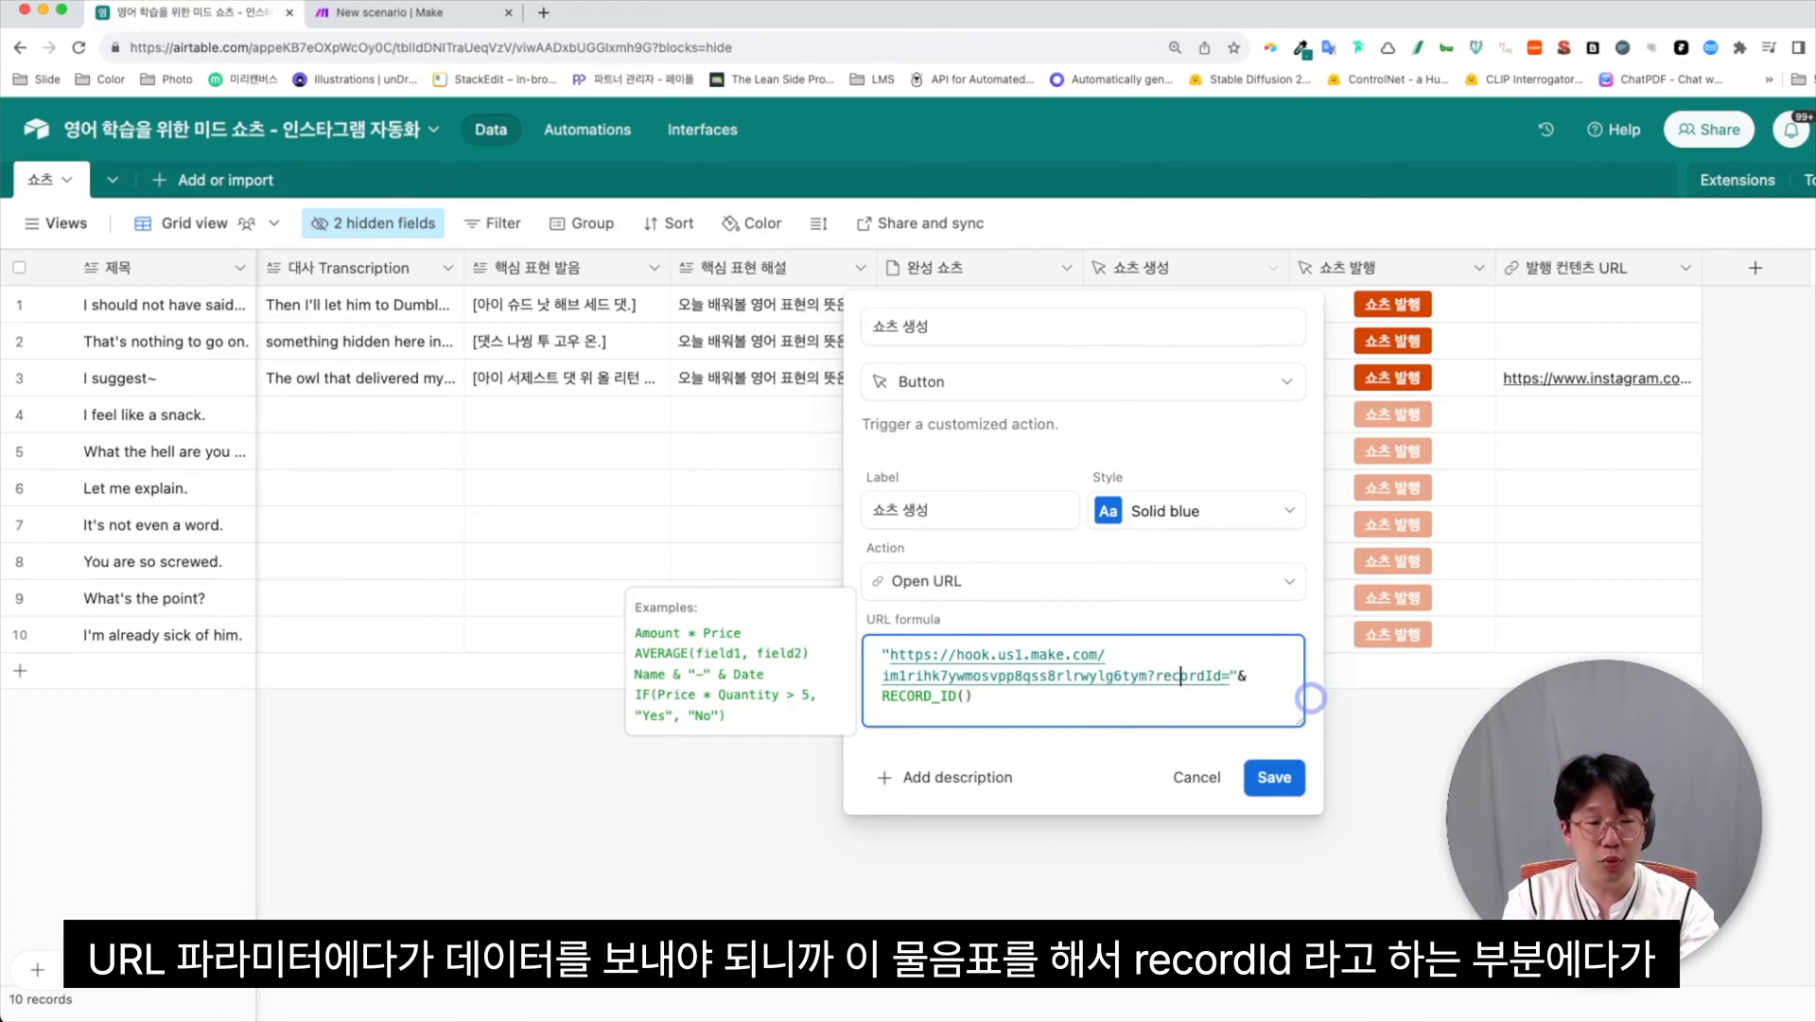
{"action": "key", "text": "shift+Right"}
{"action": "key", "text": "shift+Right"}
{"action": "key", "text": "shift+Right"}
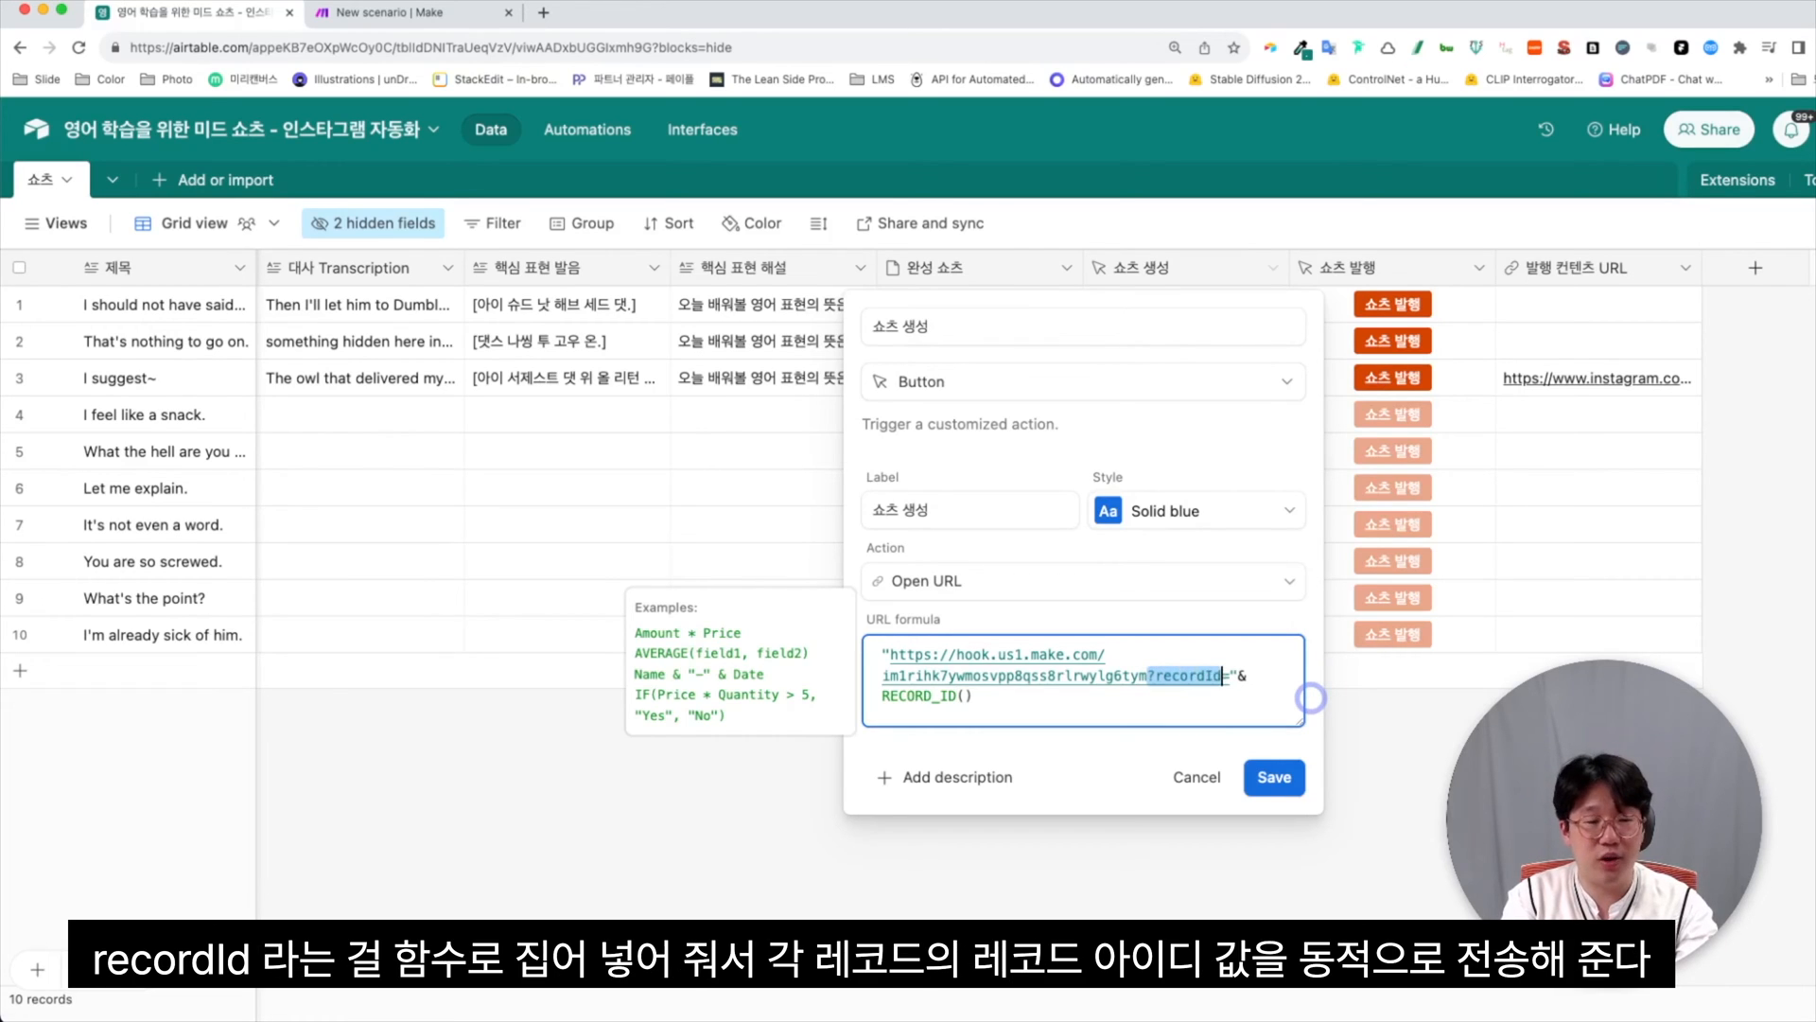
{"action": "left_click", "coordinate": [1036, 684]}
{"action": "left_click", "coordinate": [925, 722]}
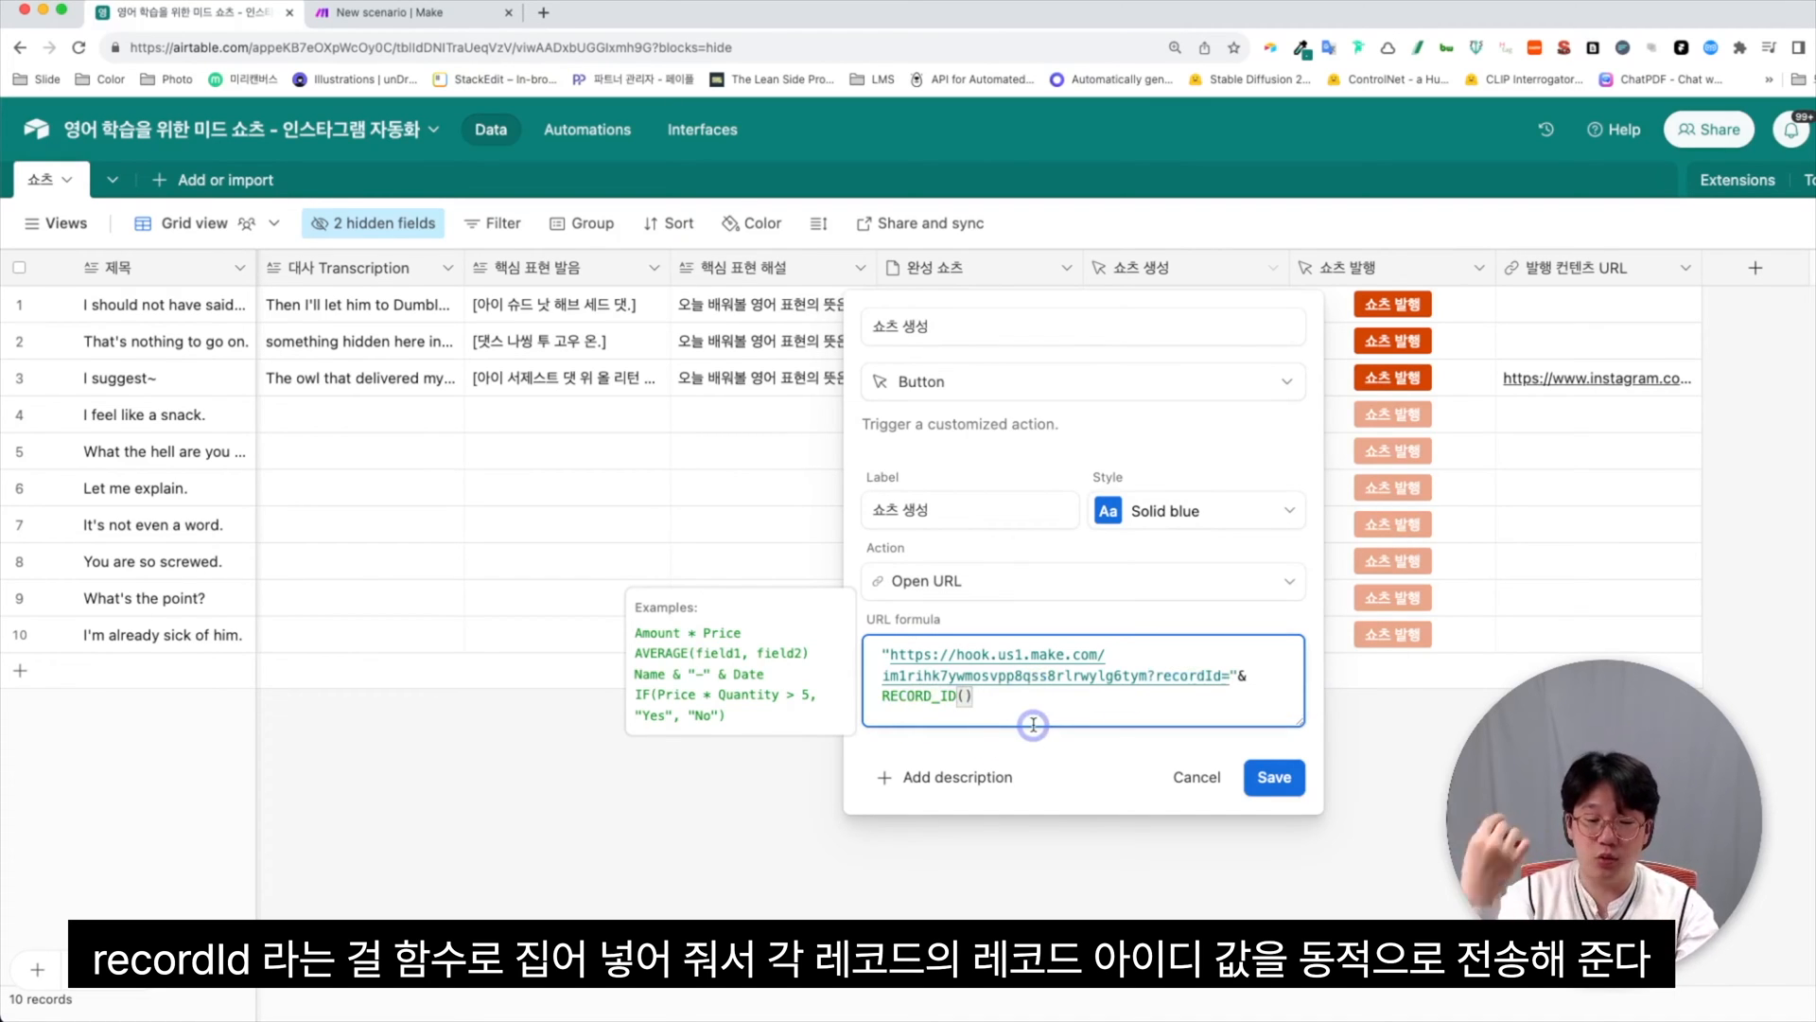
{"action": "left_click", "coordinate": [1274, 777]}
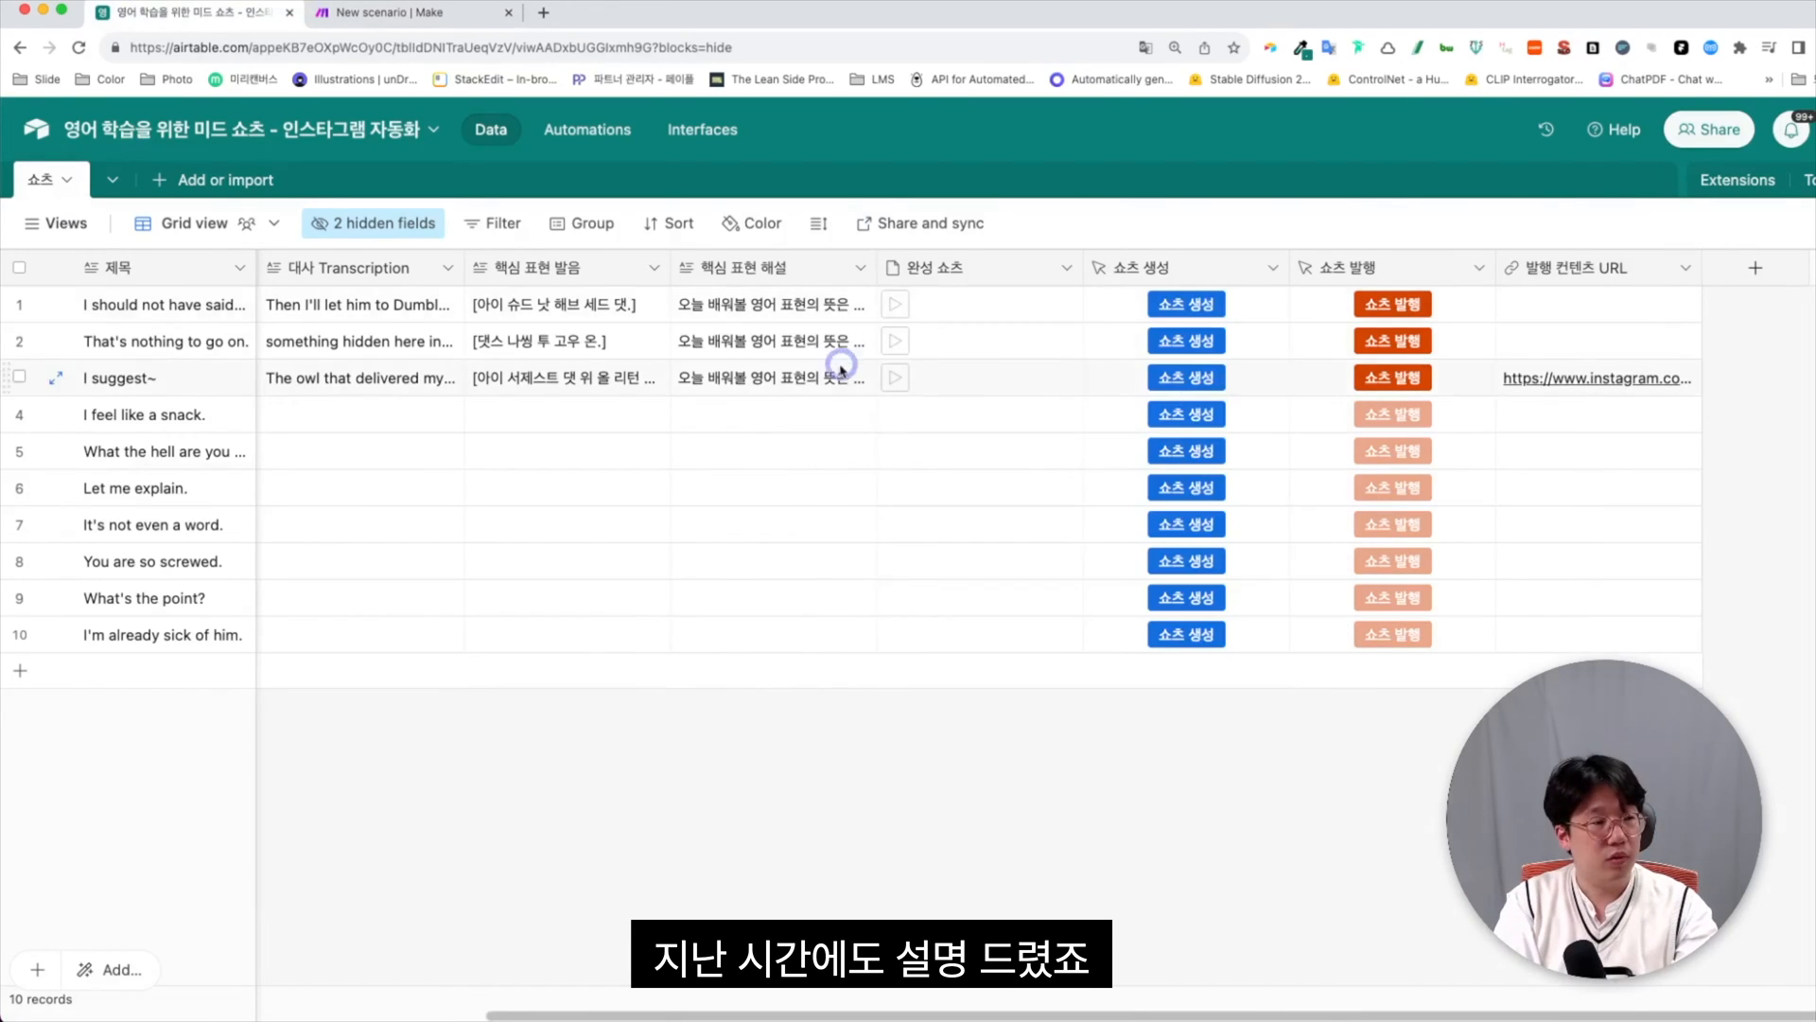
Run the 쇼츠 생성 button for the "I feel like a snack." record and check the webhook's received data in Make
{"action": "left_click", "coordinate": [1171, 414]}
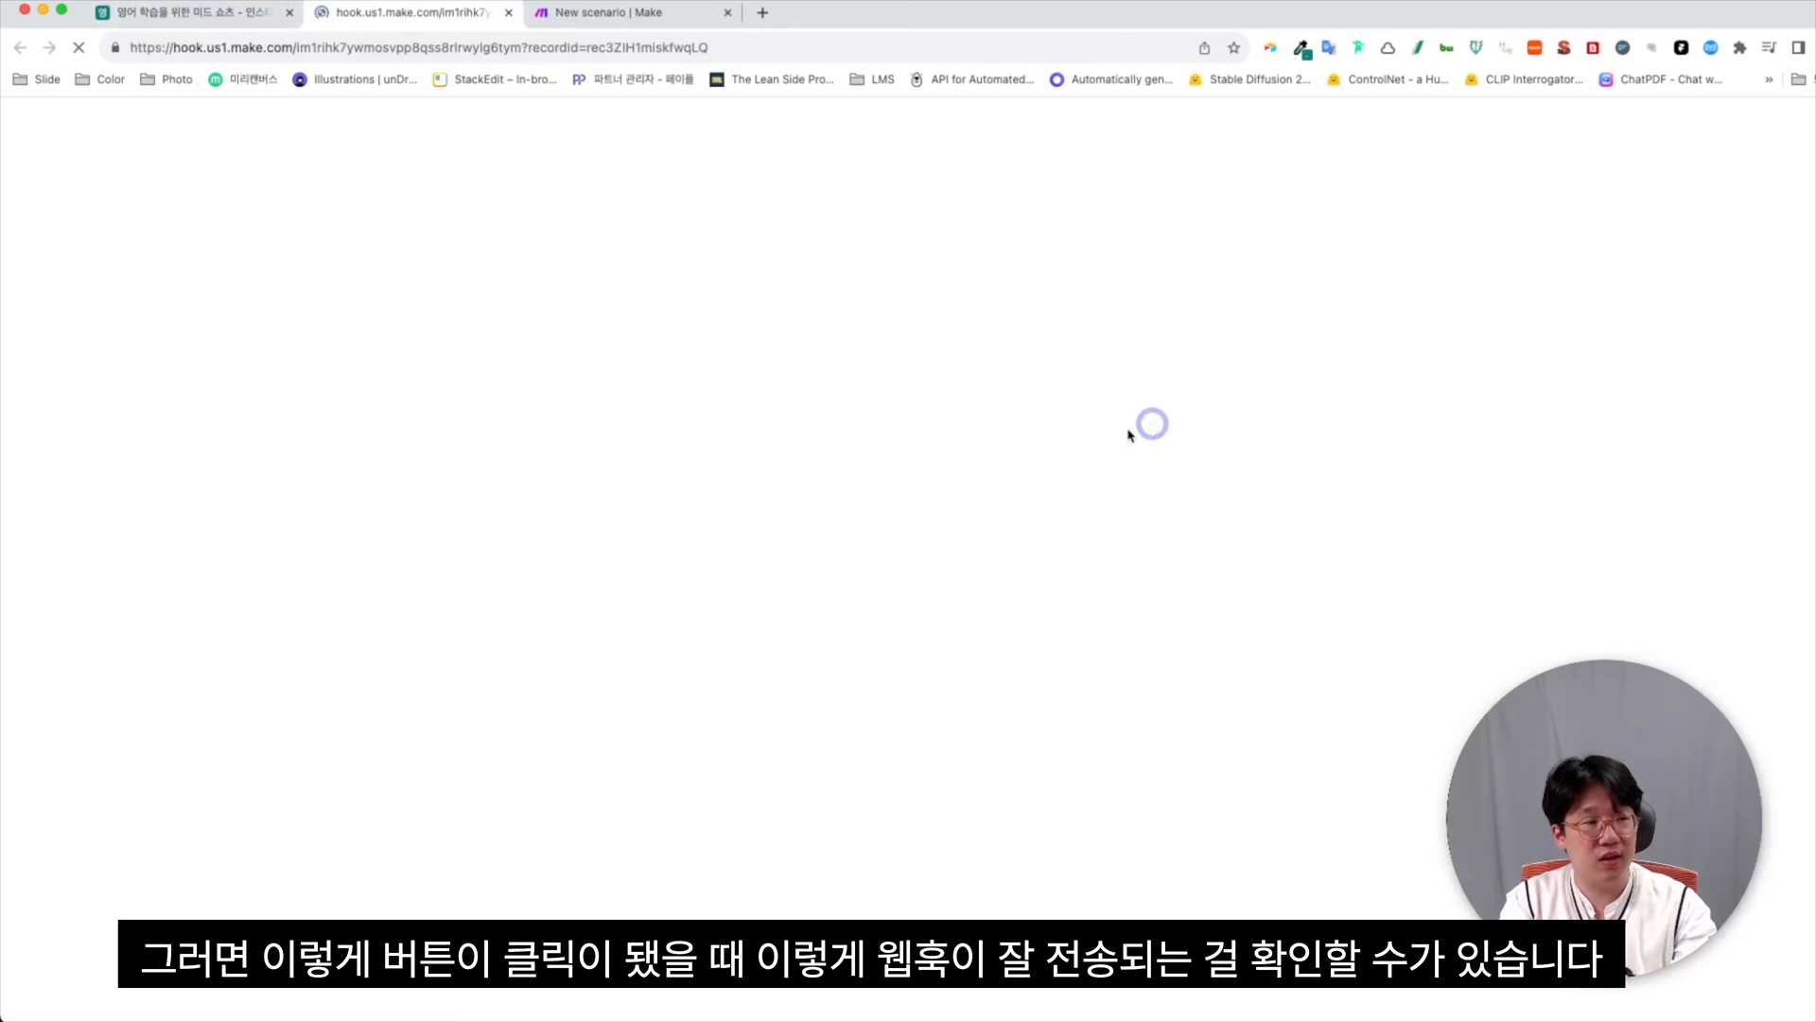
{"action": "key", "text": "super+w"}
{"action": "left_click", "coordinate": [1102, 367]}
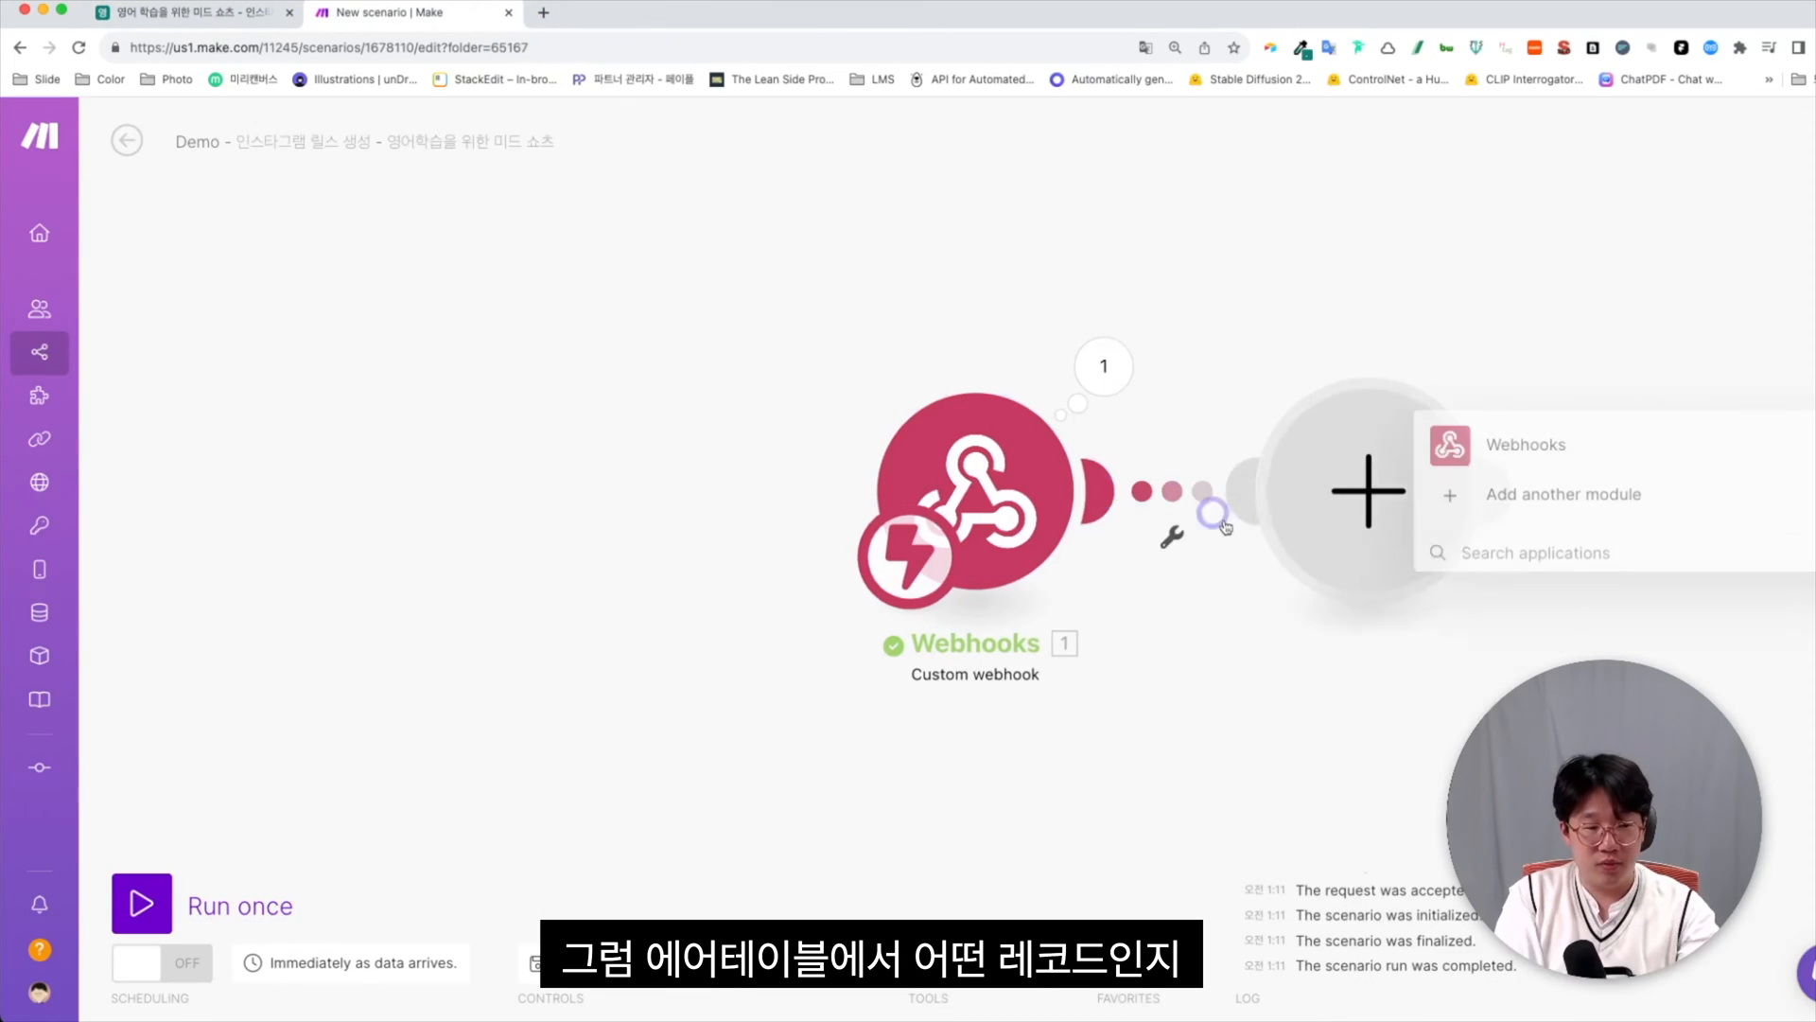
Add an Airtable Get a Record module after the webhook, using the base 영어 학습을 위한 미드 쇼츠 - 인스타그램 자동화
{"action": "left_click", "coordinate": [1478, 553]}
{"action": "type", "text": "airtable"}
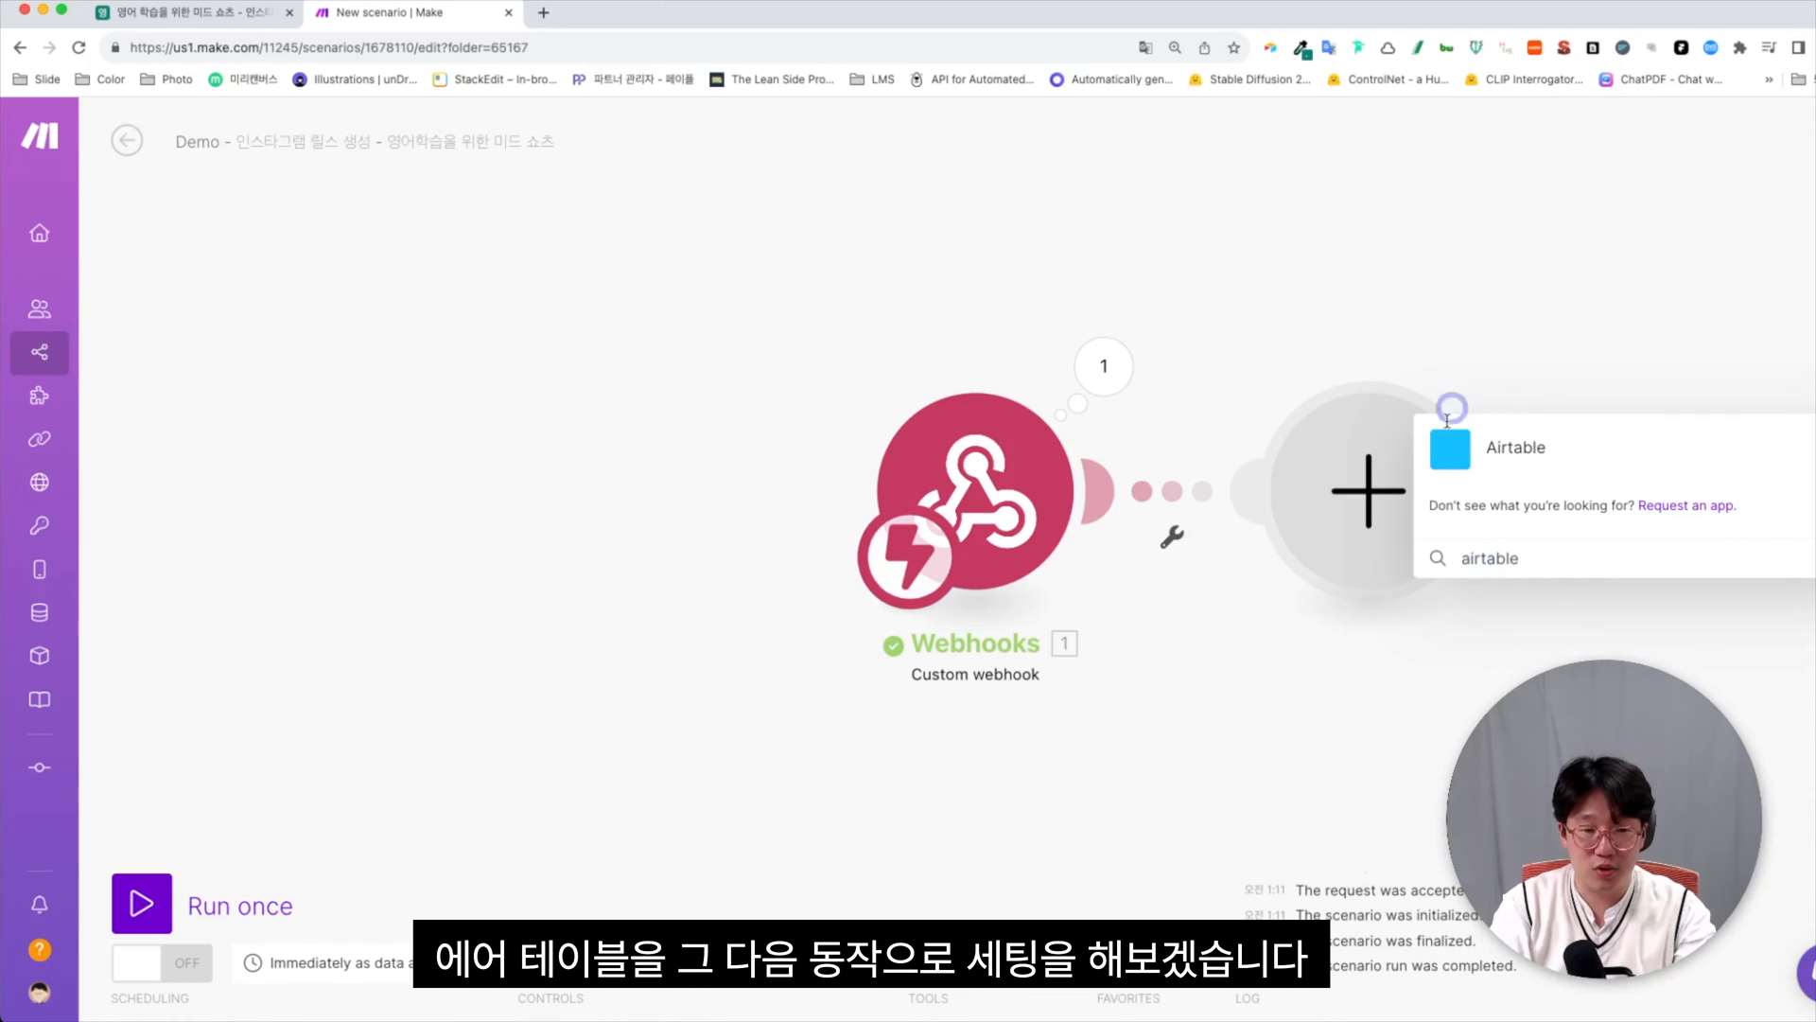
{"action": "left_click", "coordinate": [1451, 443]}
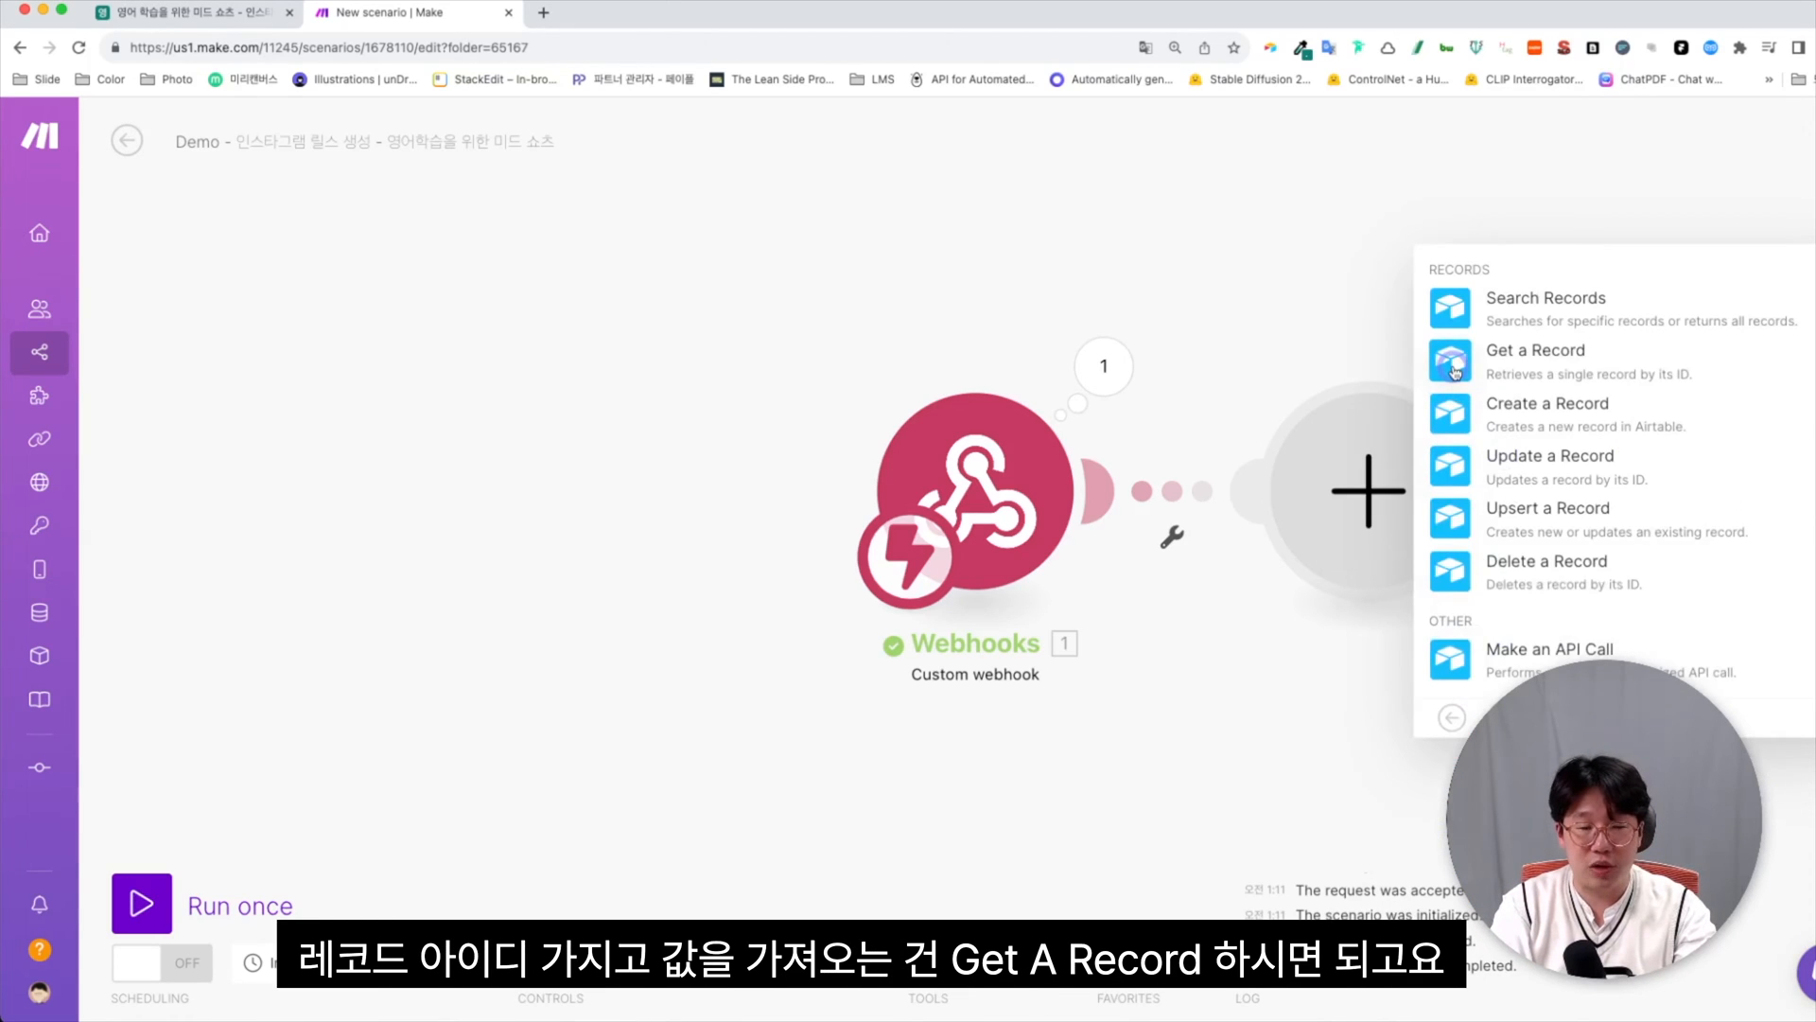
{"action": "left_click", "coordinate": [1456, 371]}
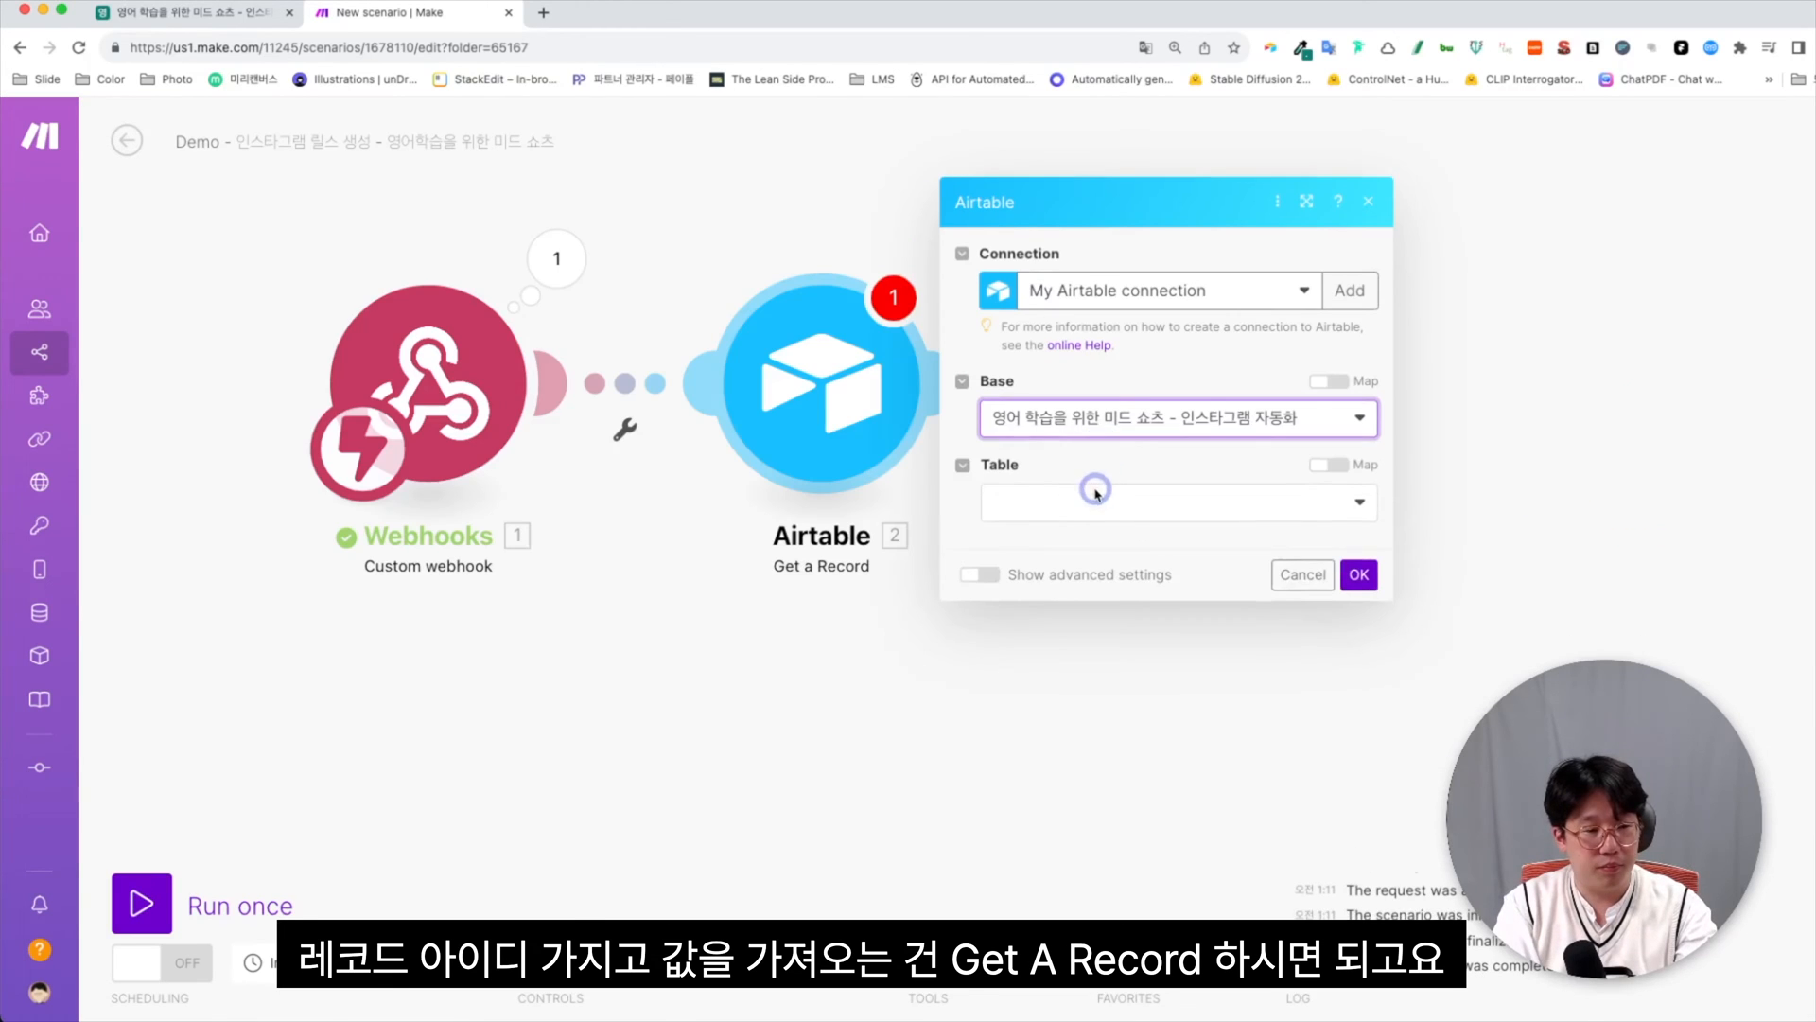
Set the Get a Record module's table to 쇼츠 and map Record ID to the webhook's recordId
{"action": "left_click", "coordinate": [1088, 501]}
{"action": "left_click", "coordinate": [1076, 532]}
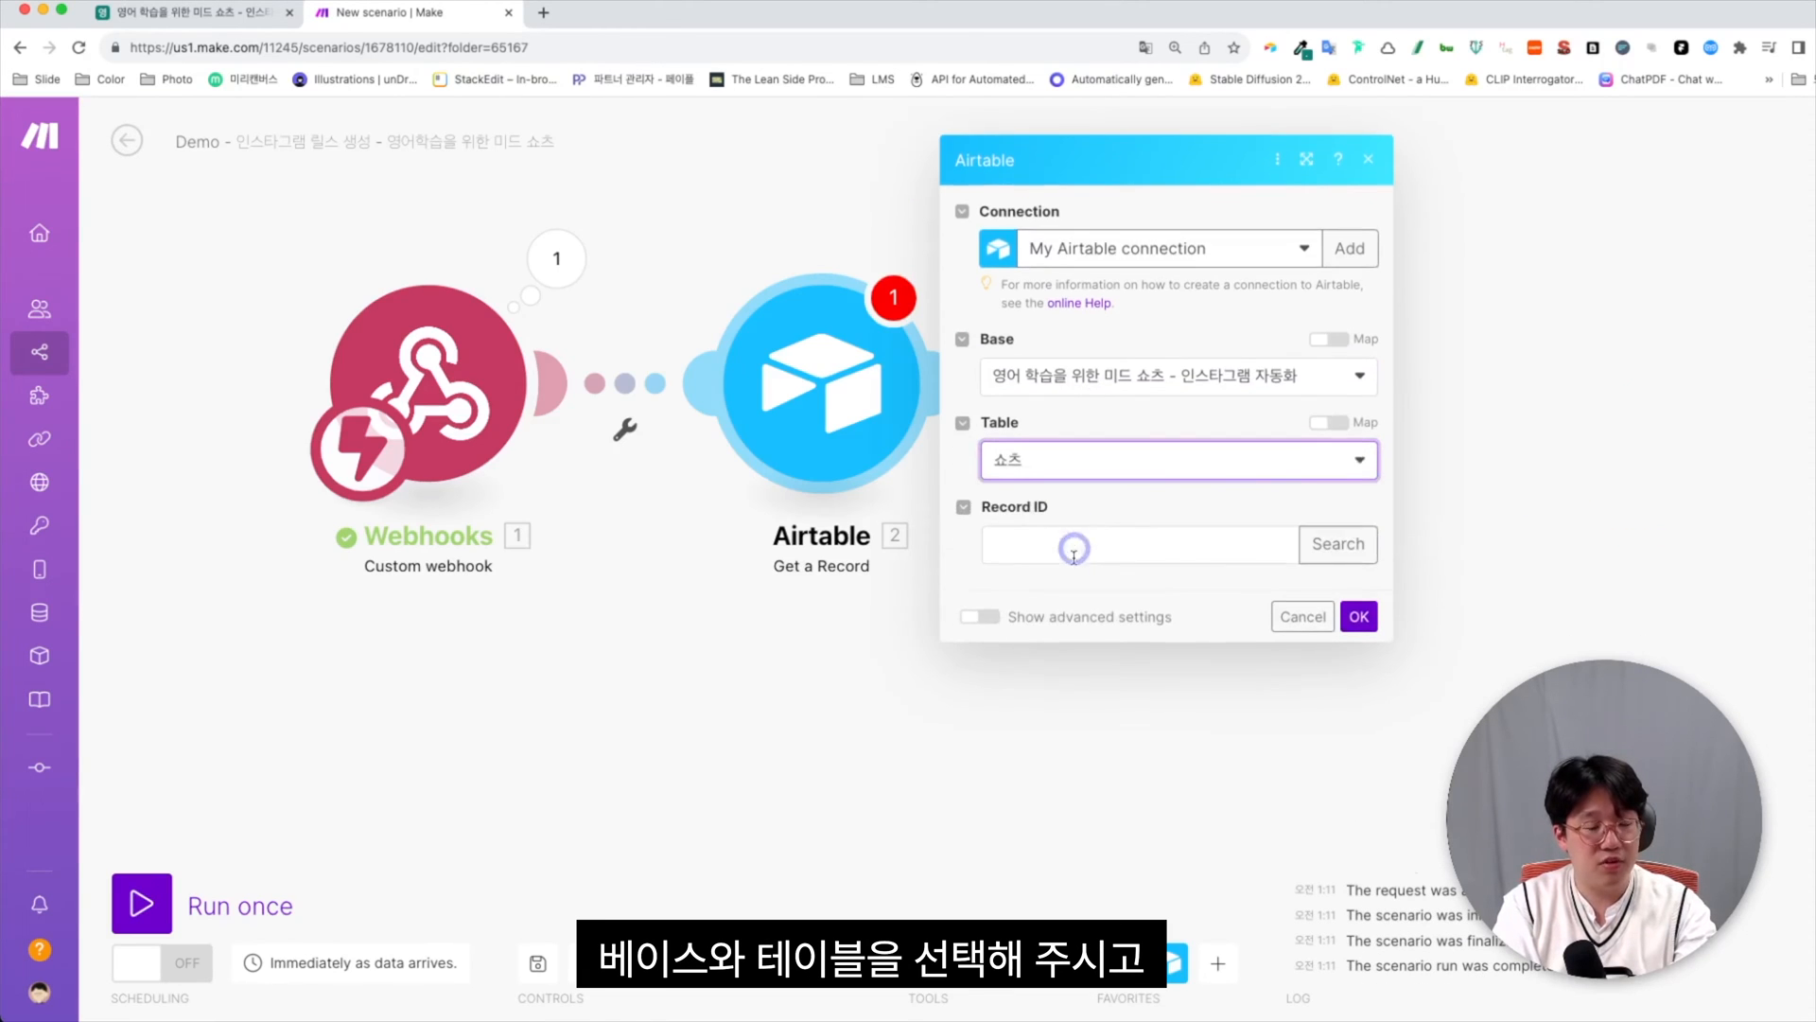
{"action": "left_click", "coordinate": [1071, 547]}
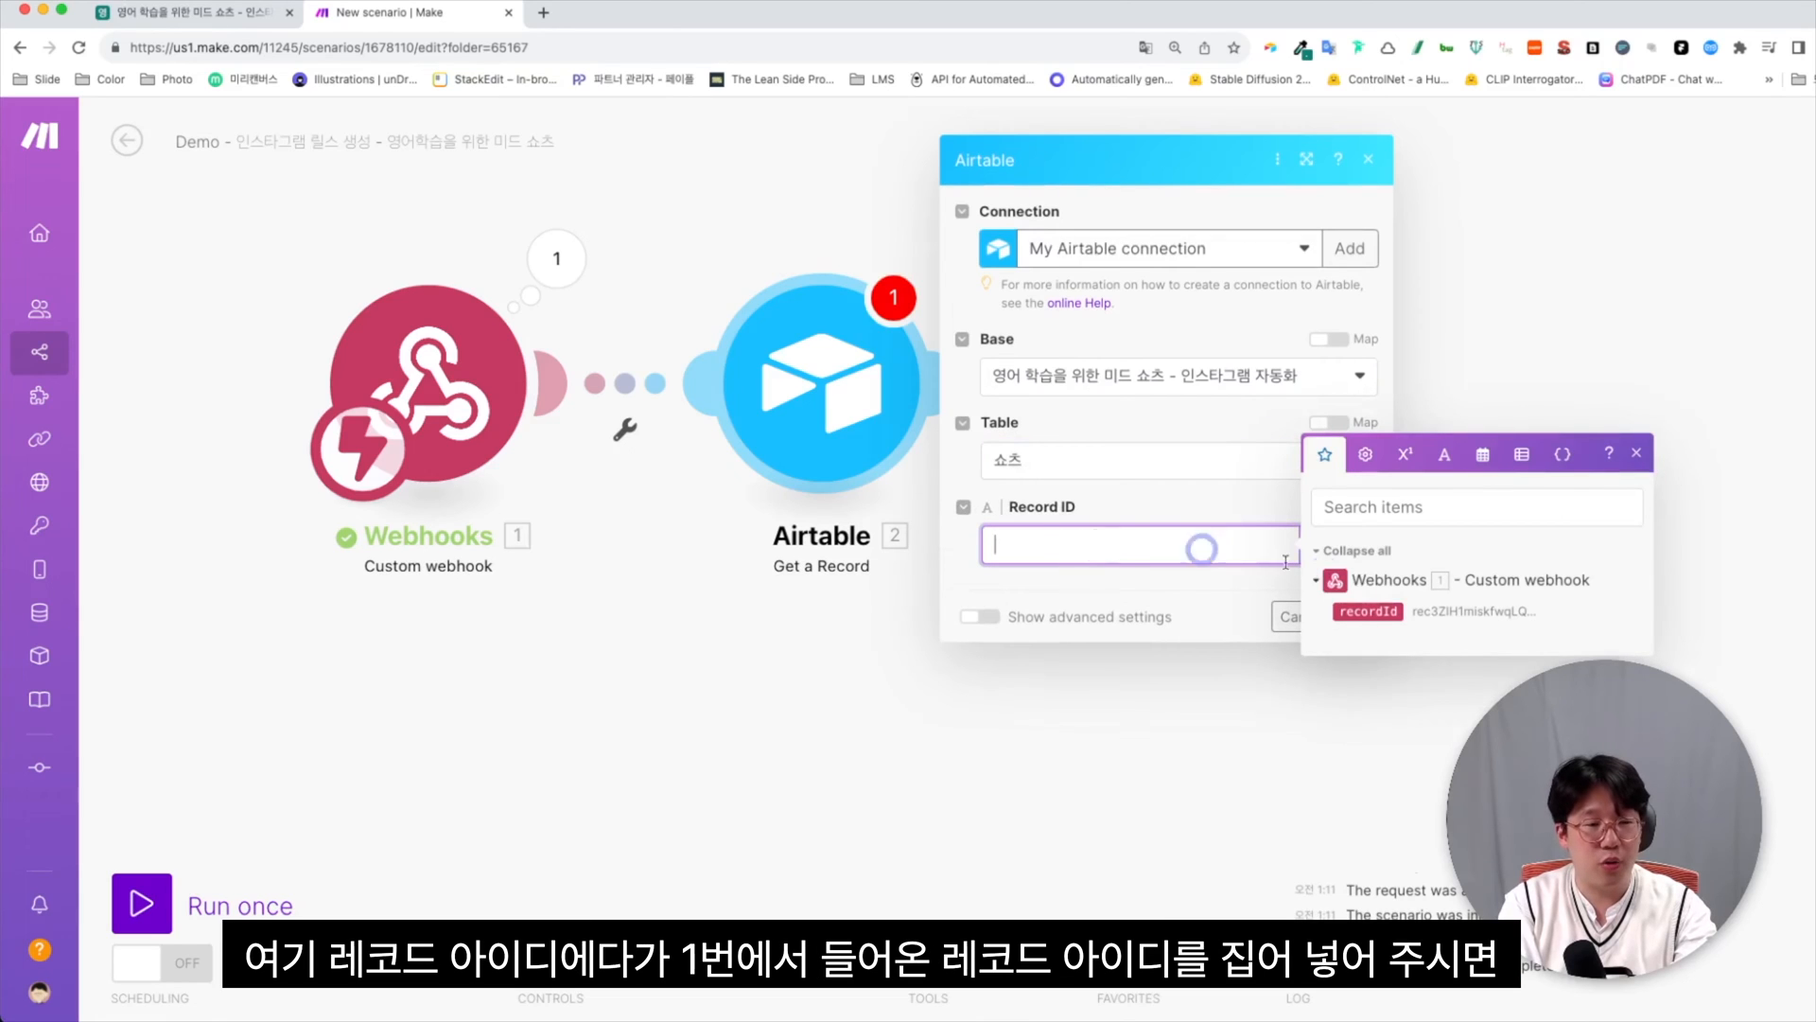
{"action": "left_click", "coordinate": [1378, 612]}
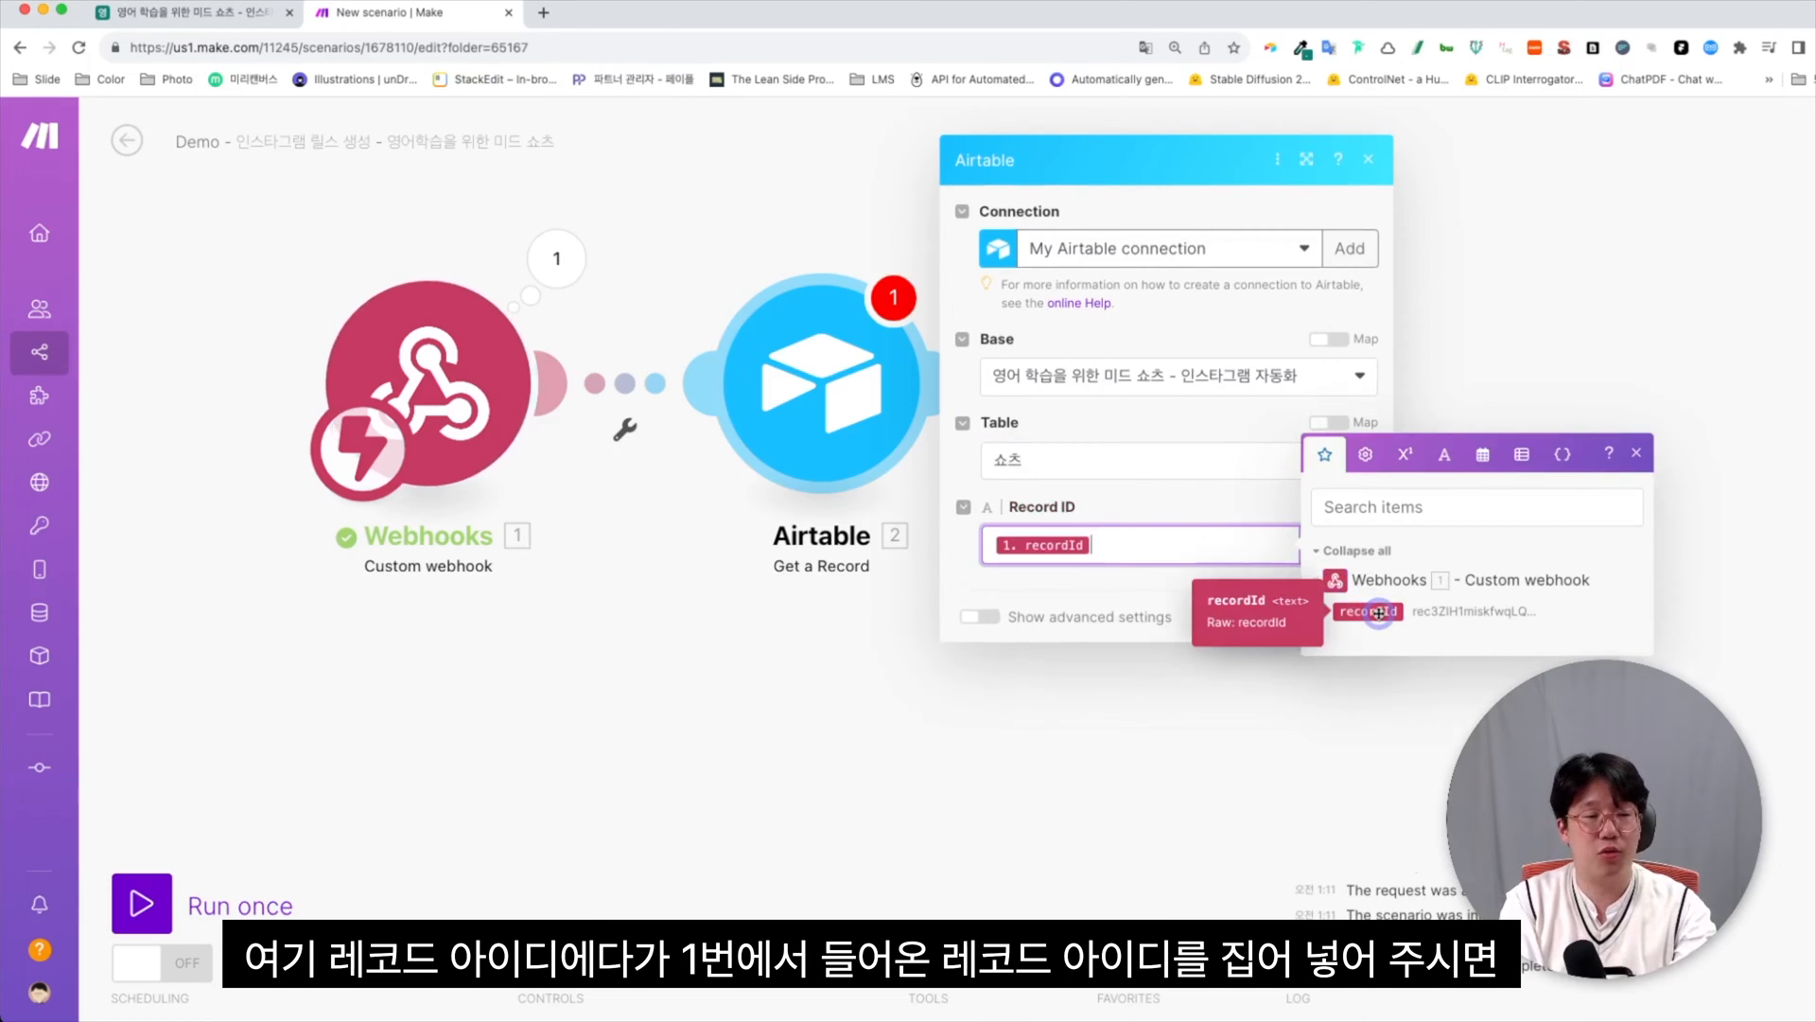
{"action": "left_click", "coordinate": [1148, 587]}
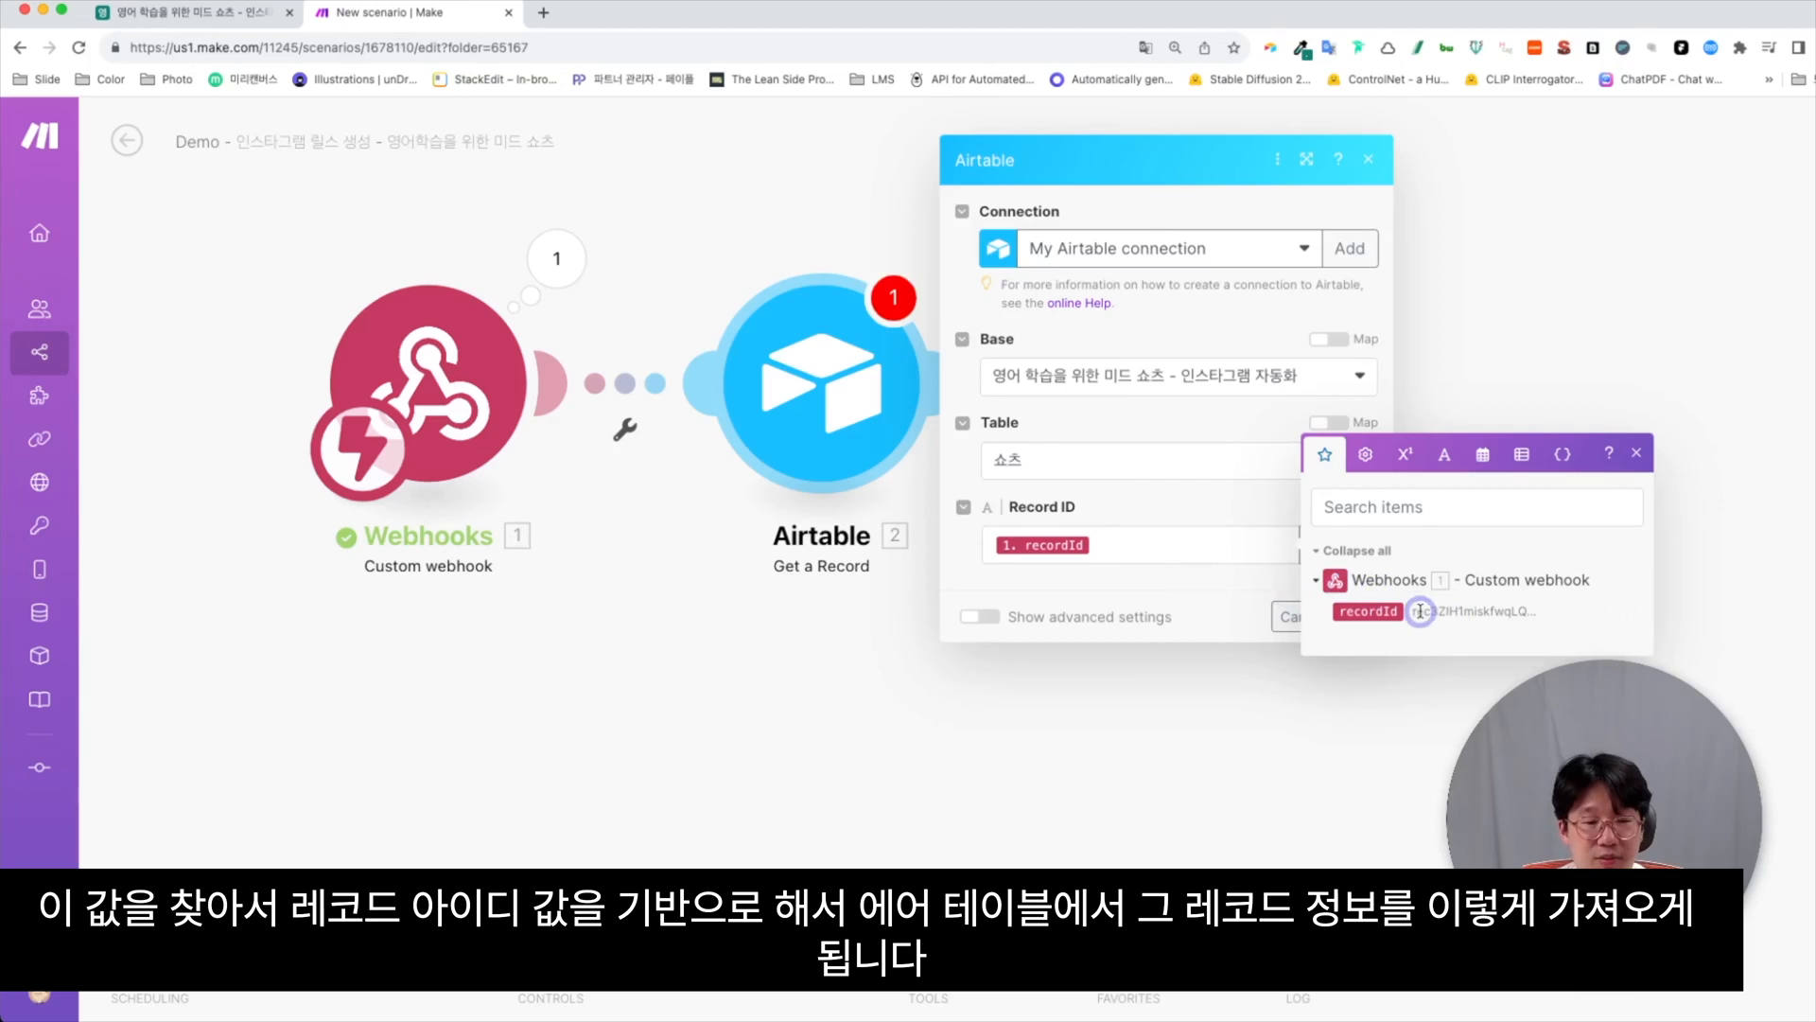
{"action": "left_click_drag", "start_coordinate": [1415, 613], "coordinate": [1511, 613]}
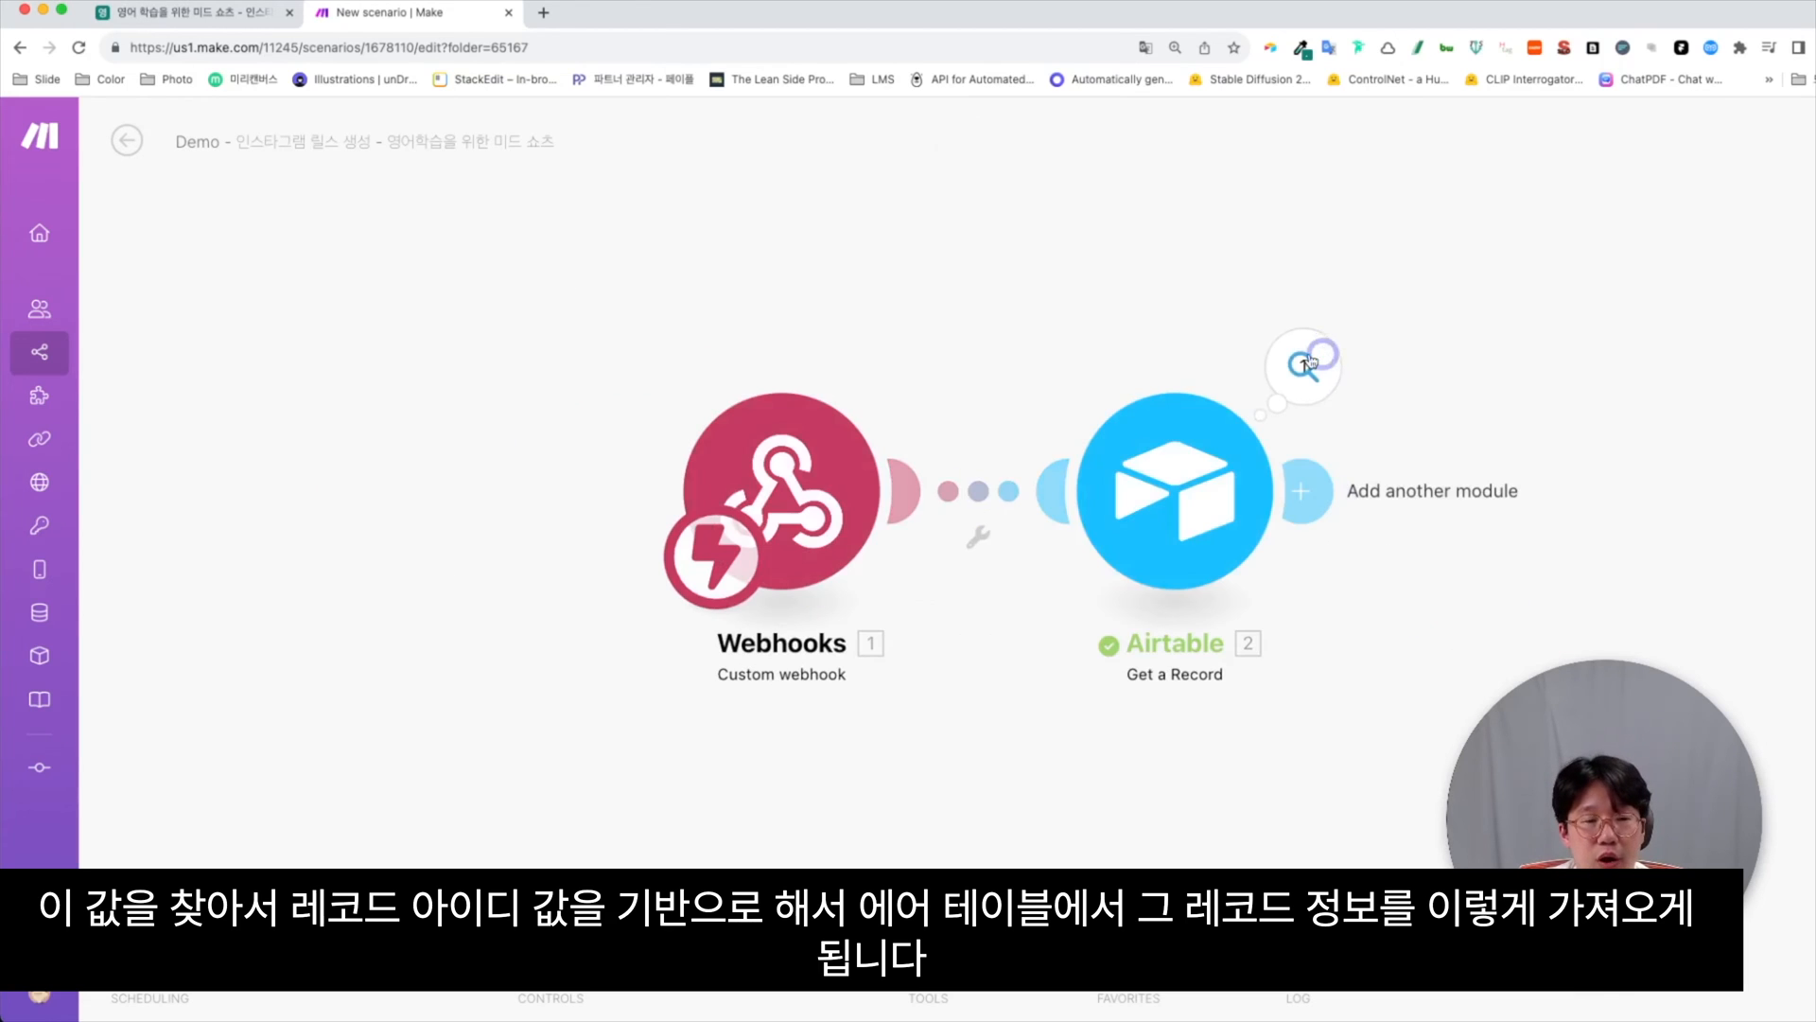
Examine the record data that the Airtable Get a Record module outputs
{"action": "left_click", "coordinate": [1304, 366]}
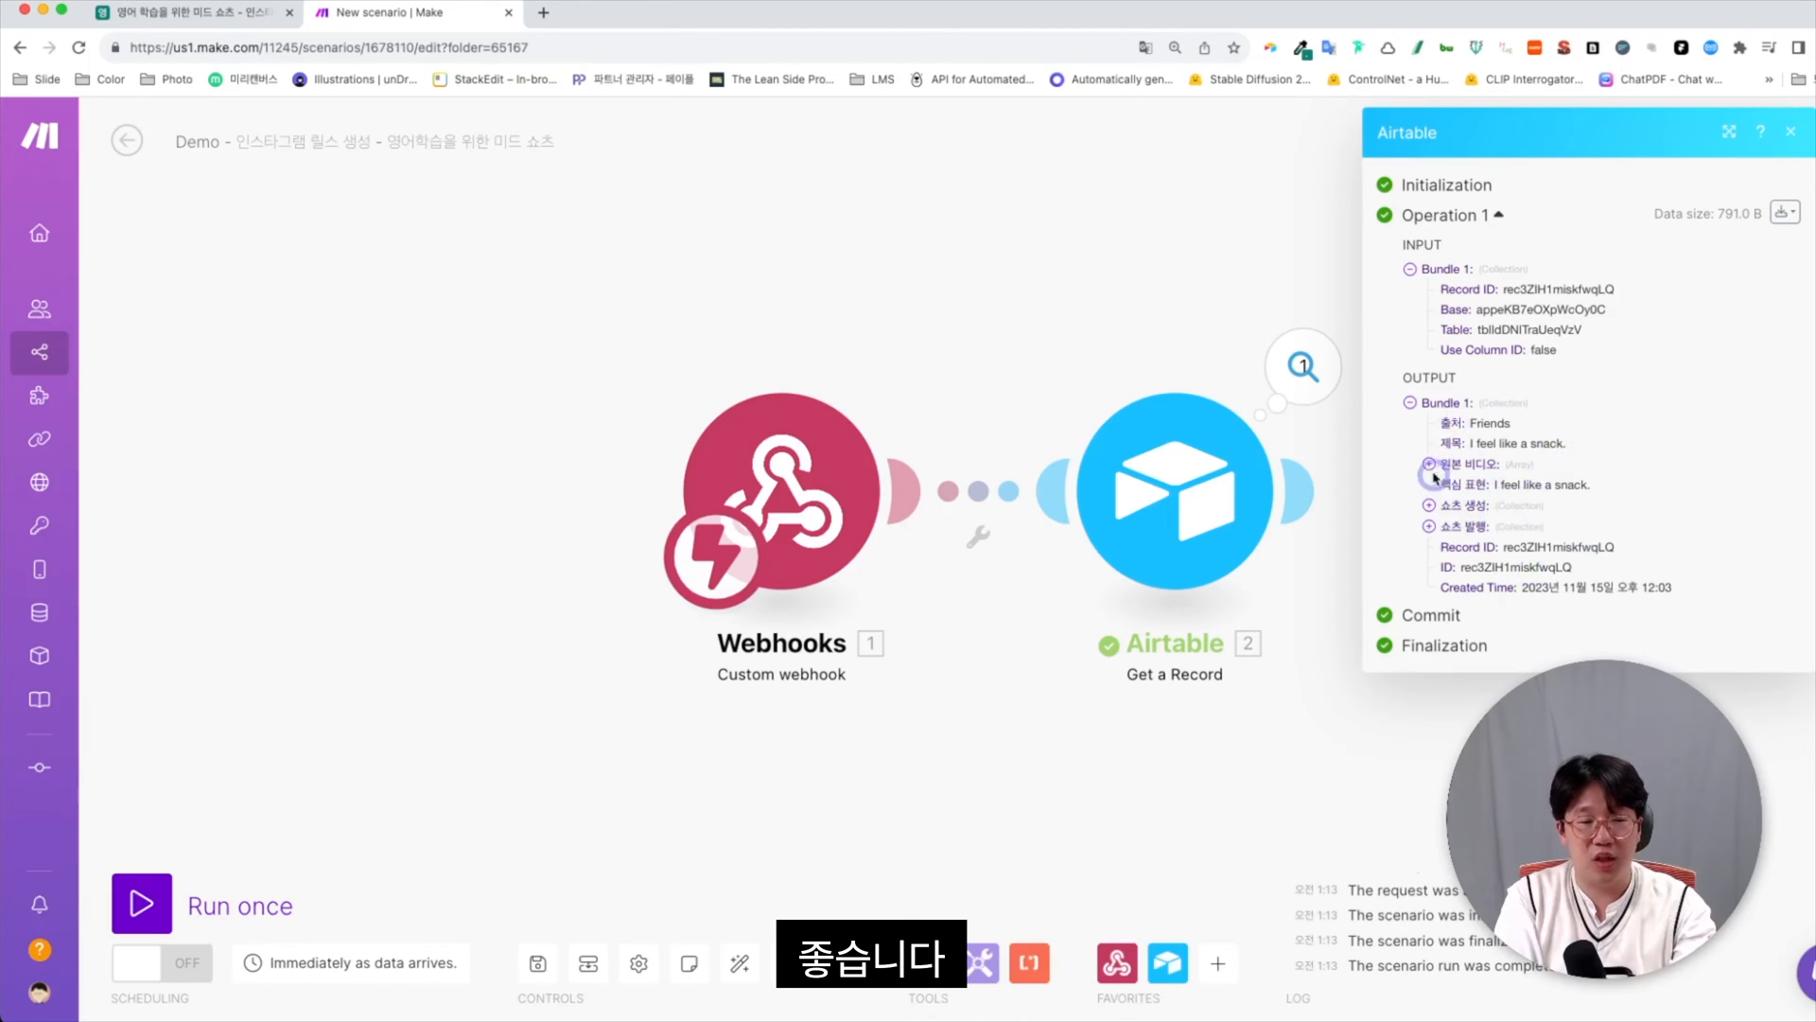
{"action": "left_click", "coordinate": [1149, 695]}
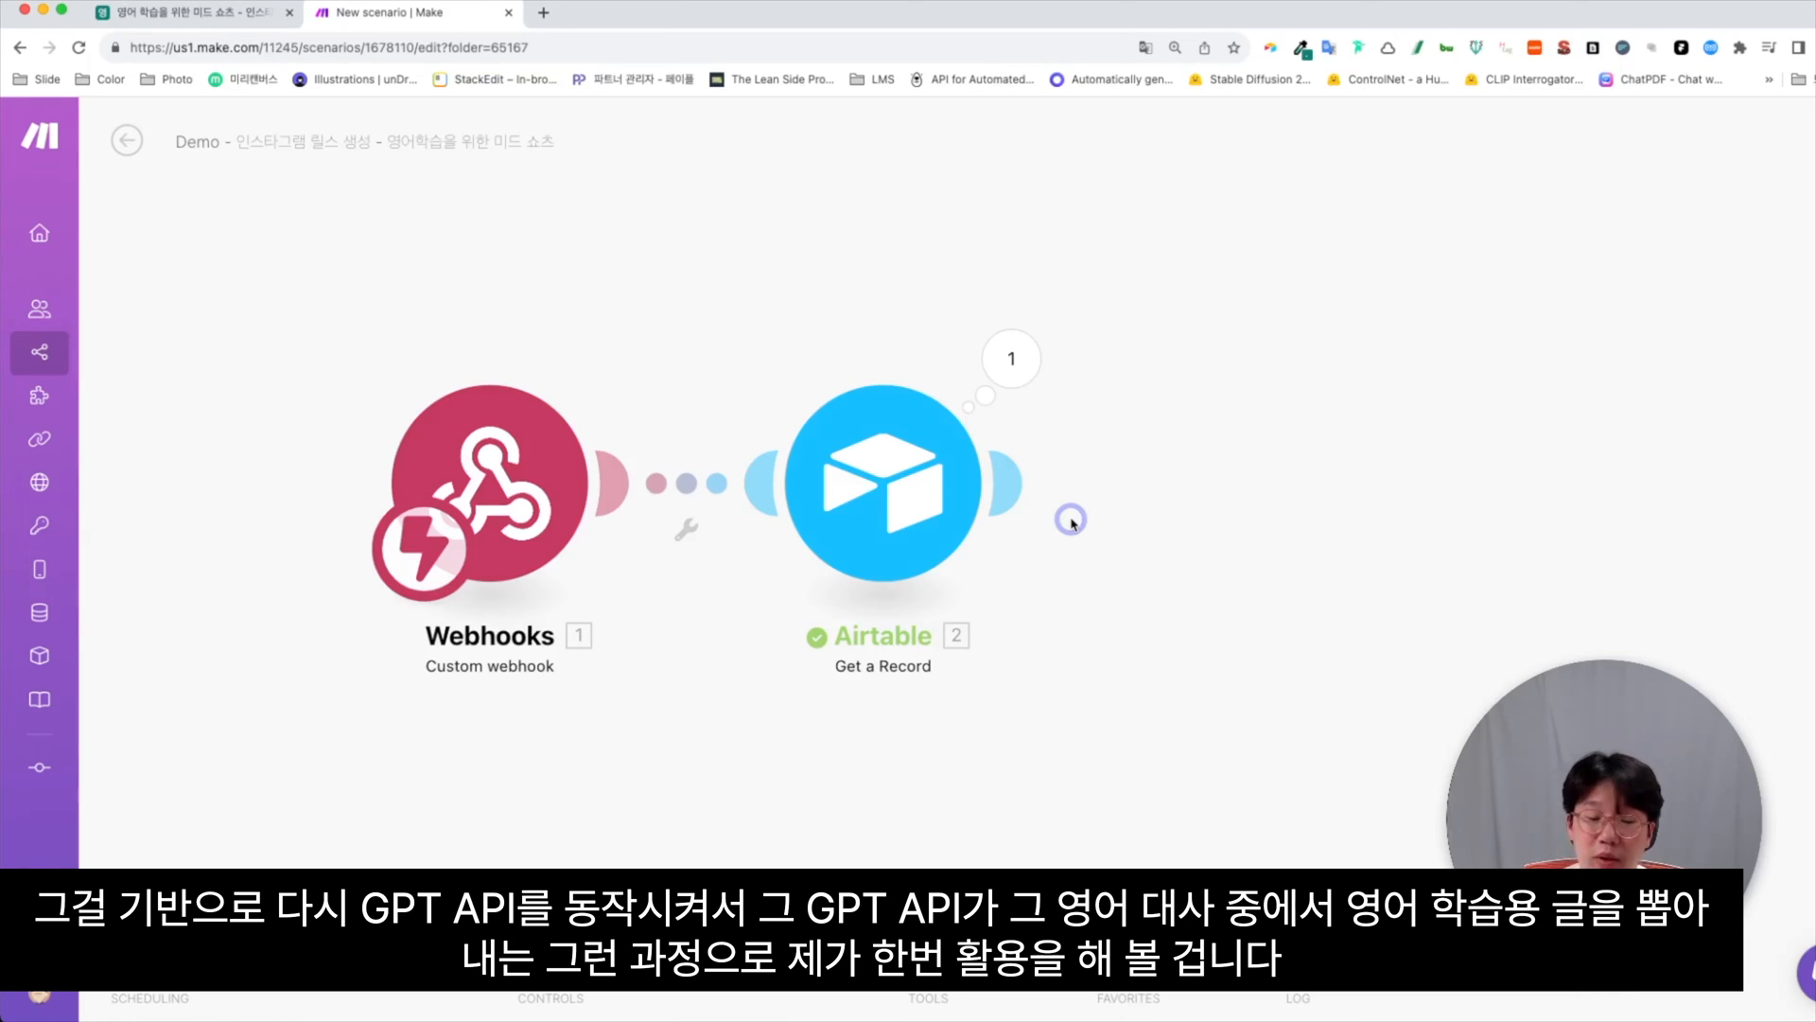
Add an HTTP Get a file module after Airtable, map its URL to the 원본 비디오 URL, and save it
{"action": "left_click", "coordinate": [1030, 497]}
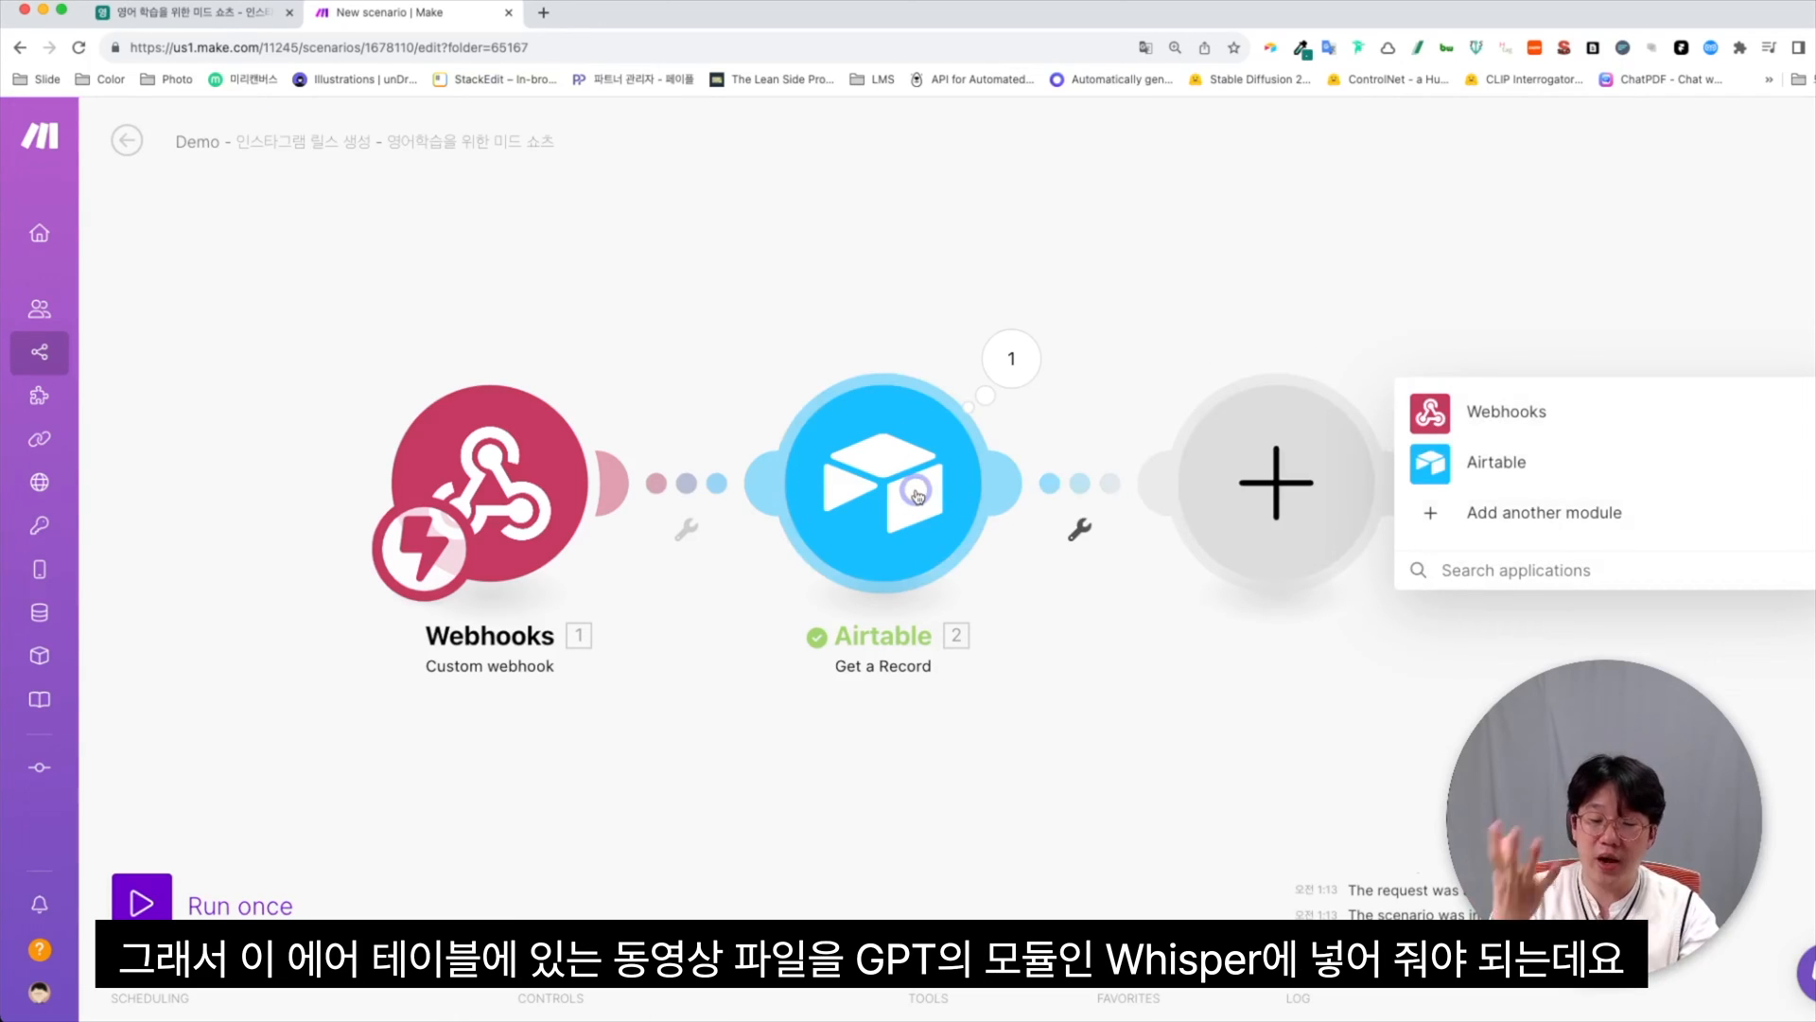
{"action": "left_click", "coordinate": [1471, 572]}
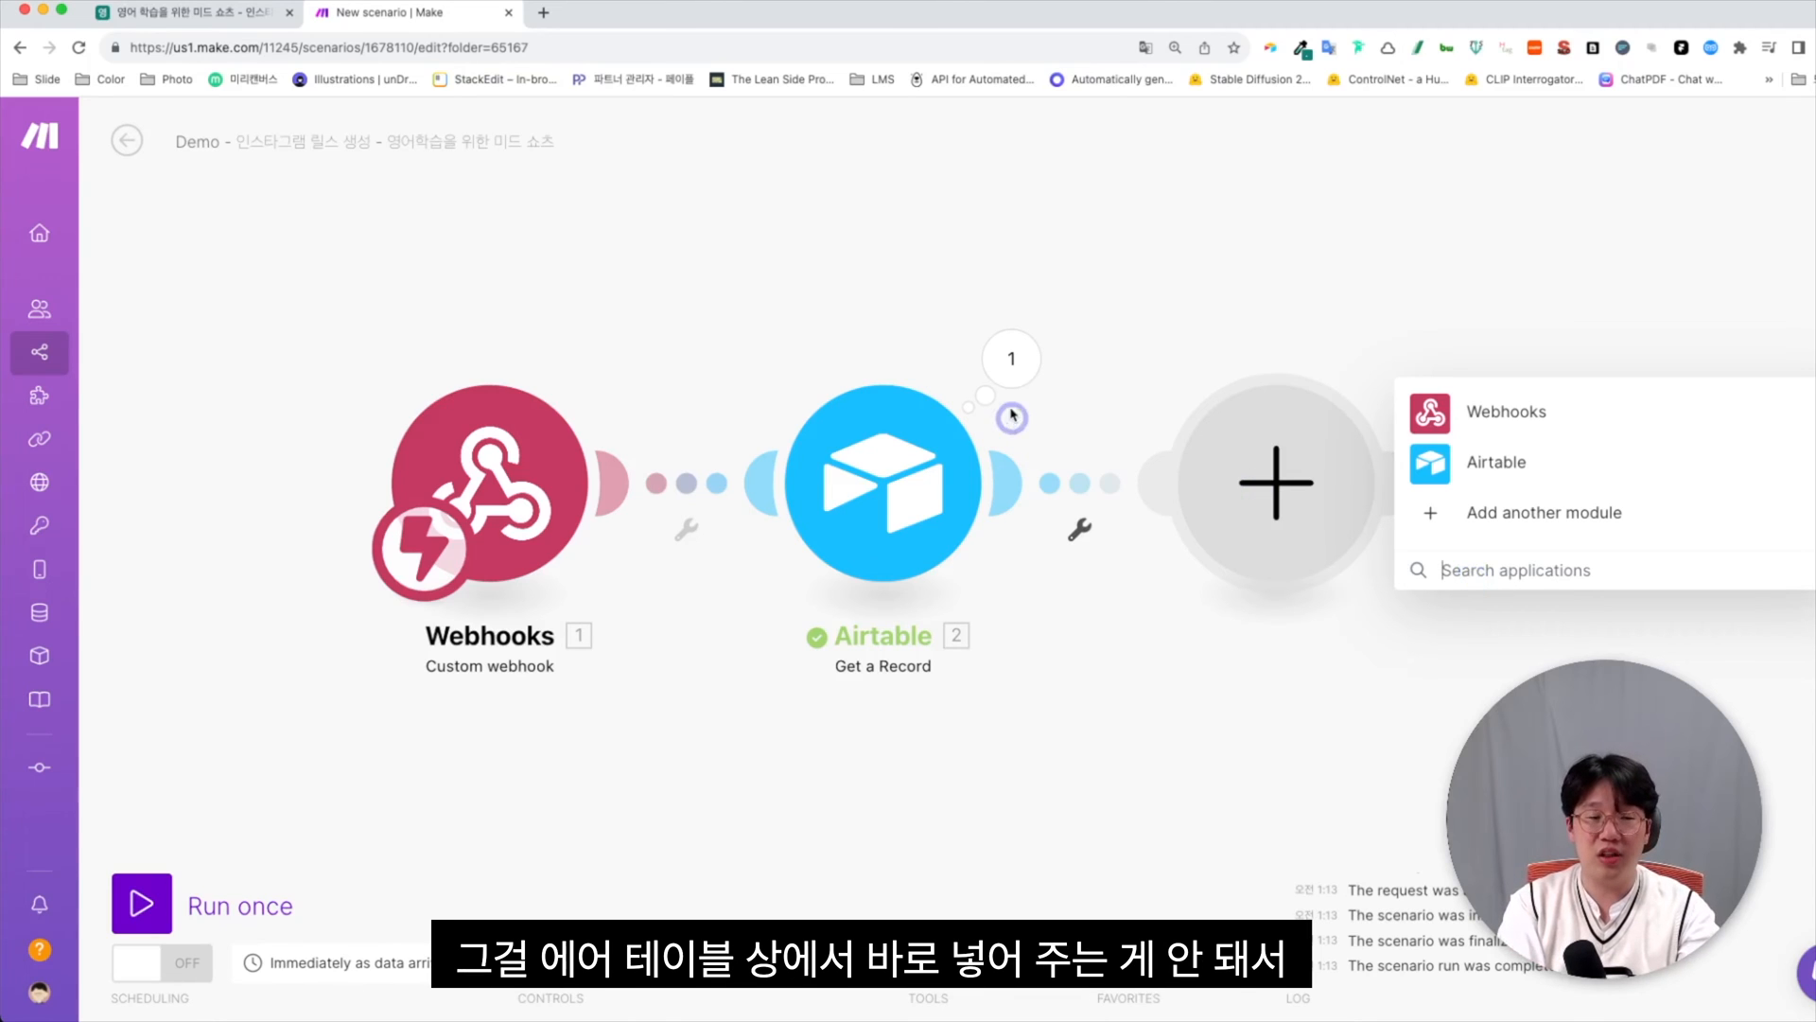
{"action": "left_click", "coordinate": [1466, 515]}
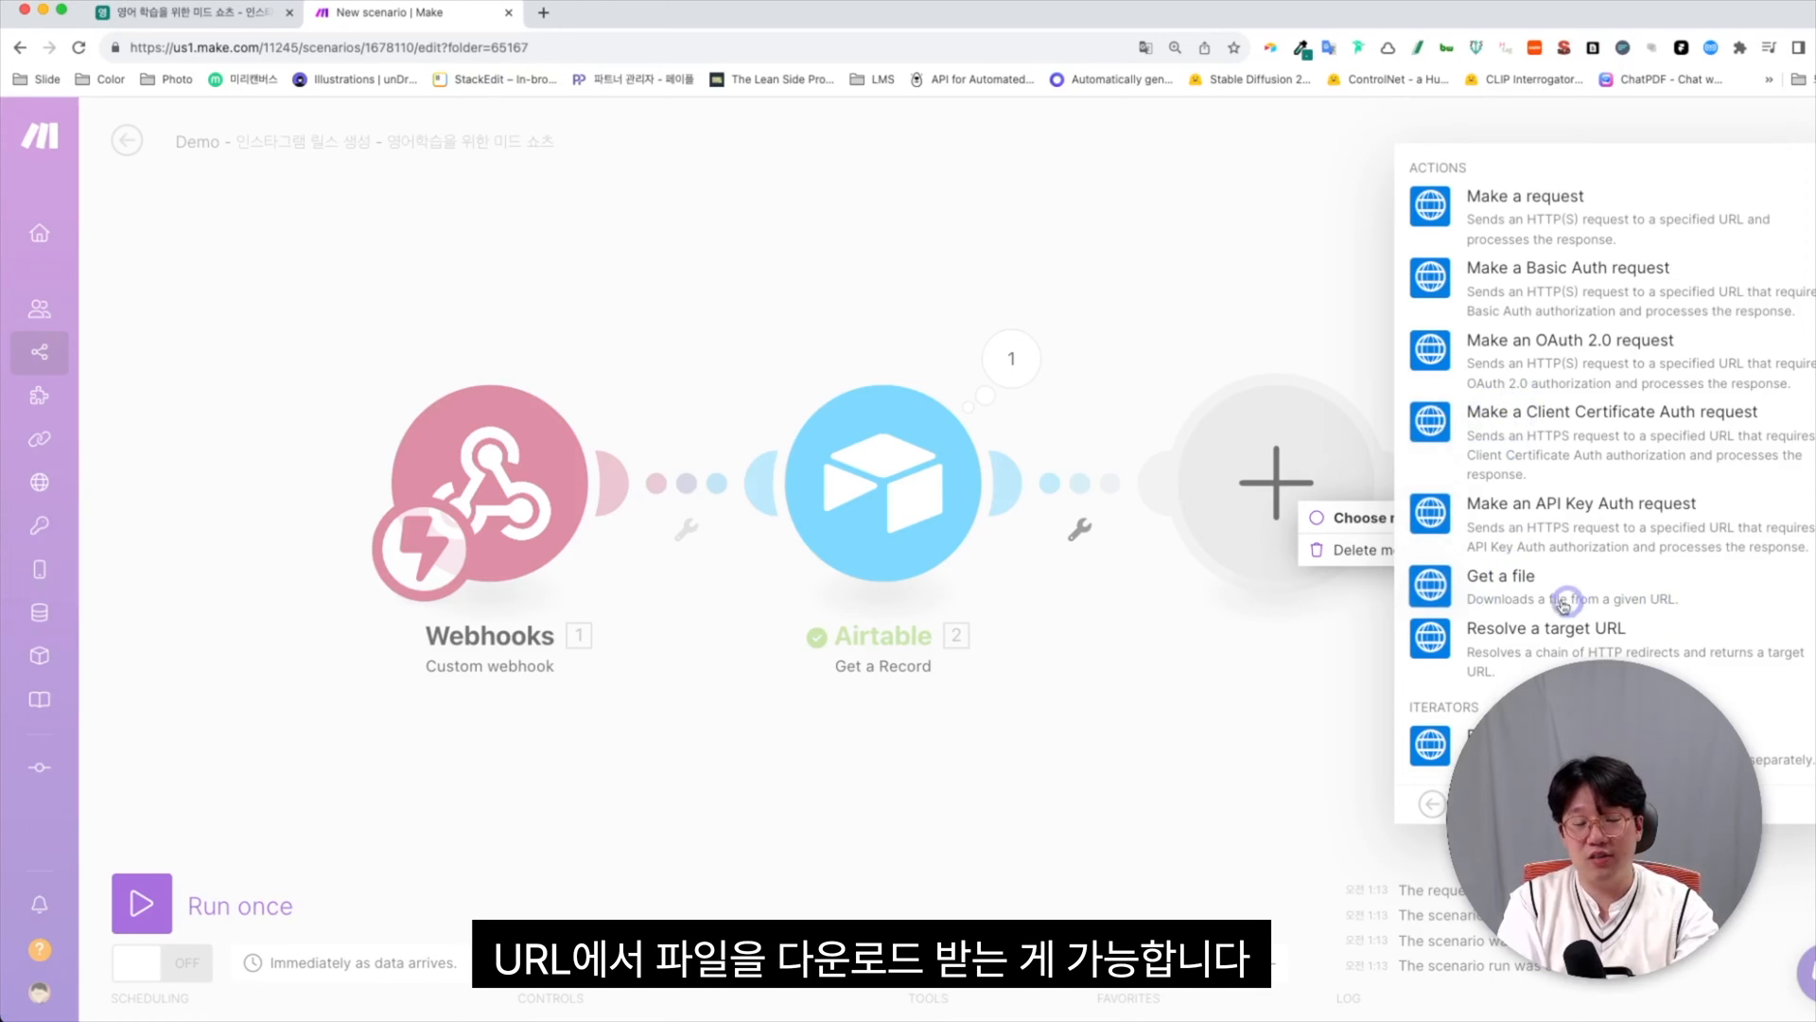
{"action": "left_click", "coordinate": [1491, 588]}
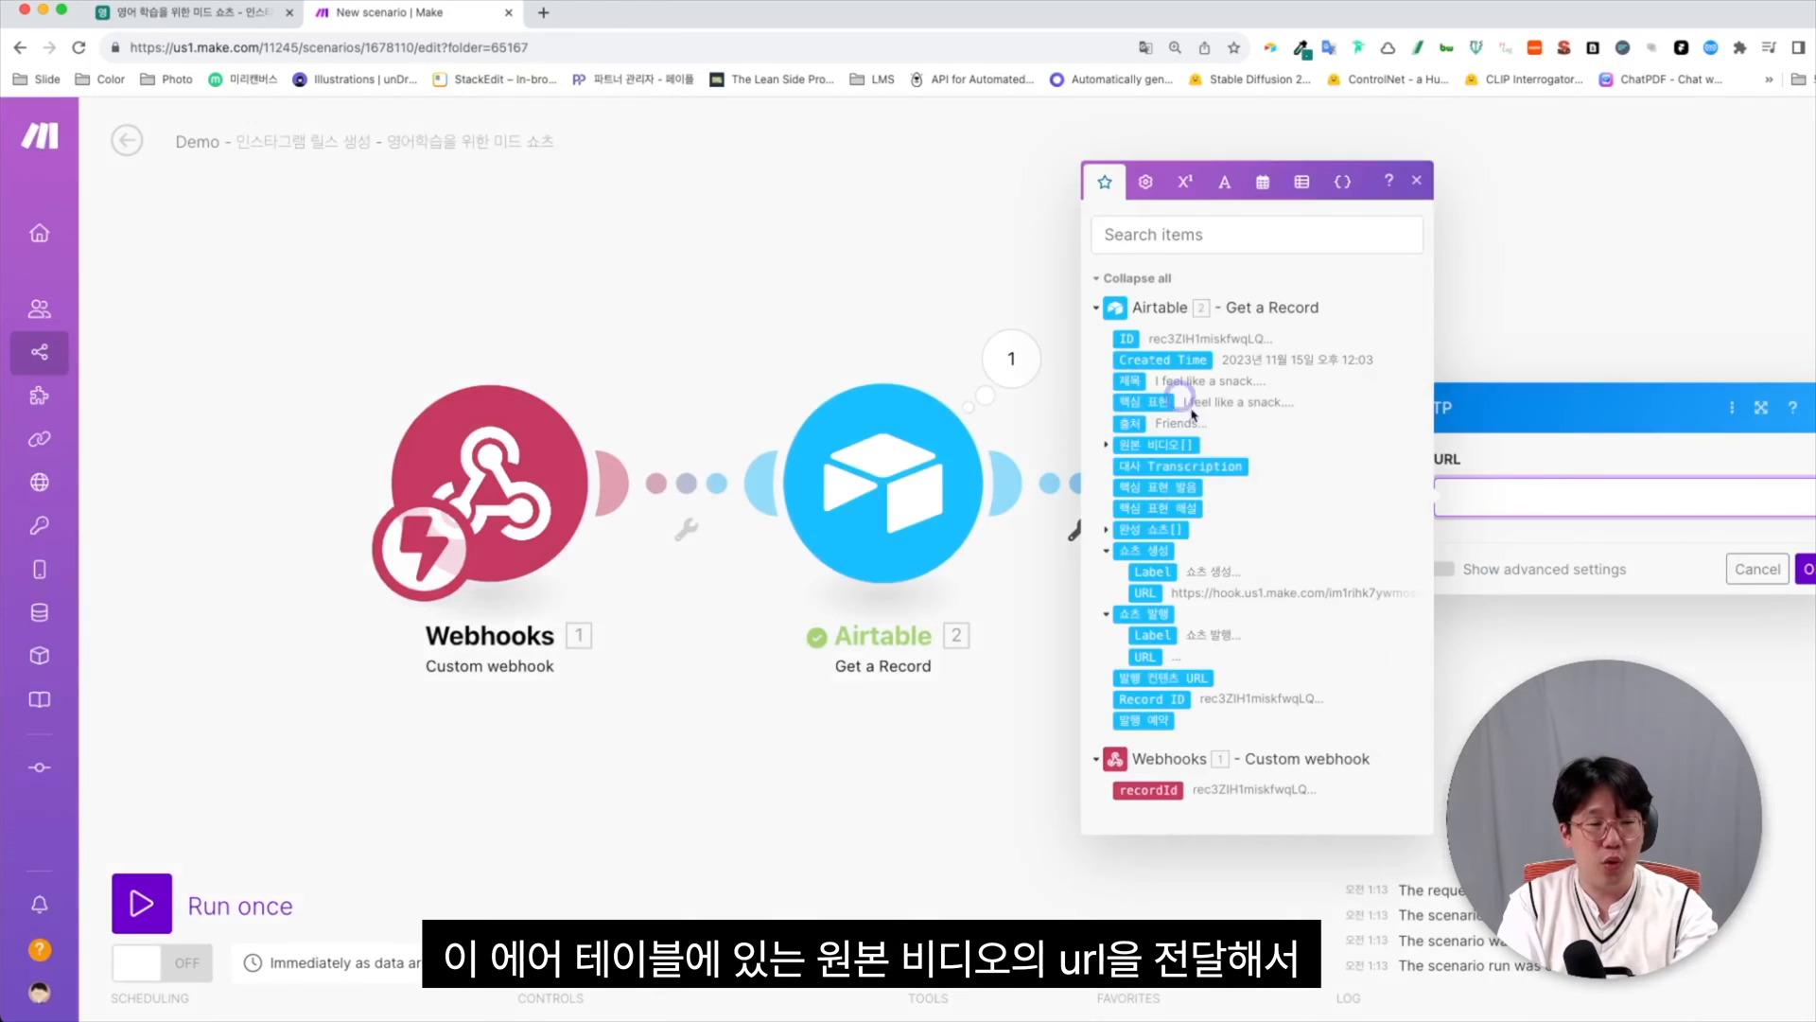
{"action": "left_click", "coordinate": [1103, 448]}
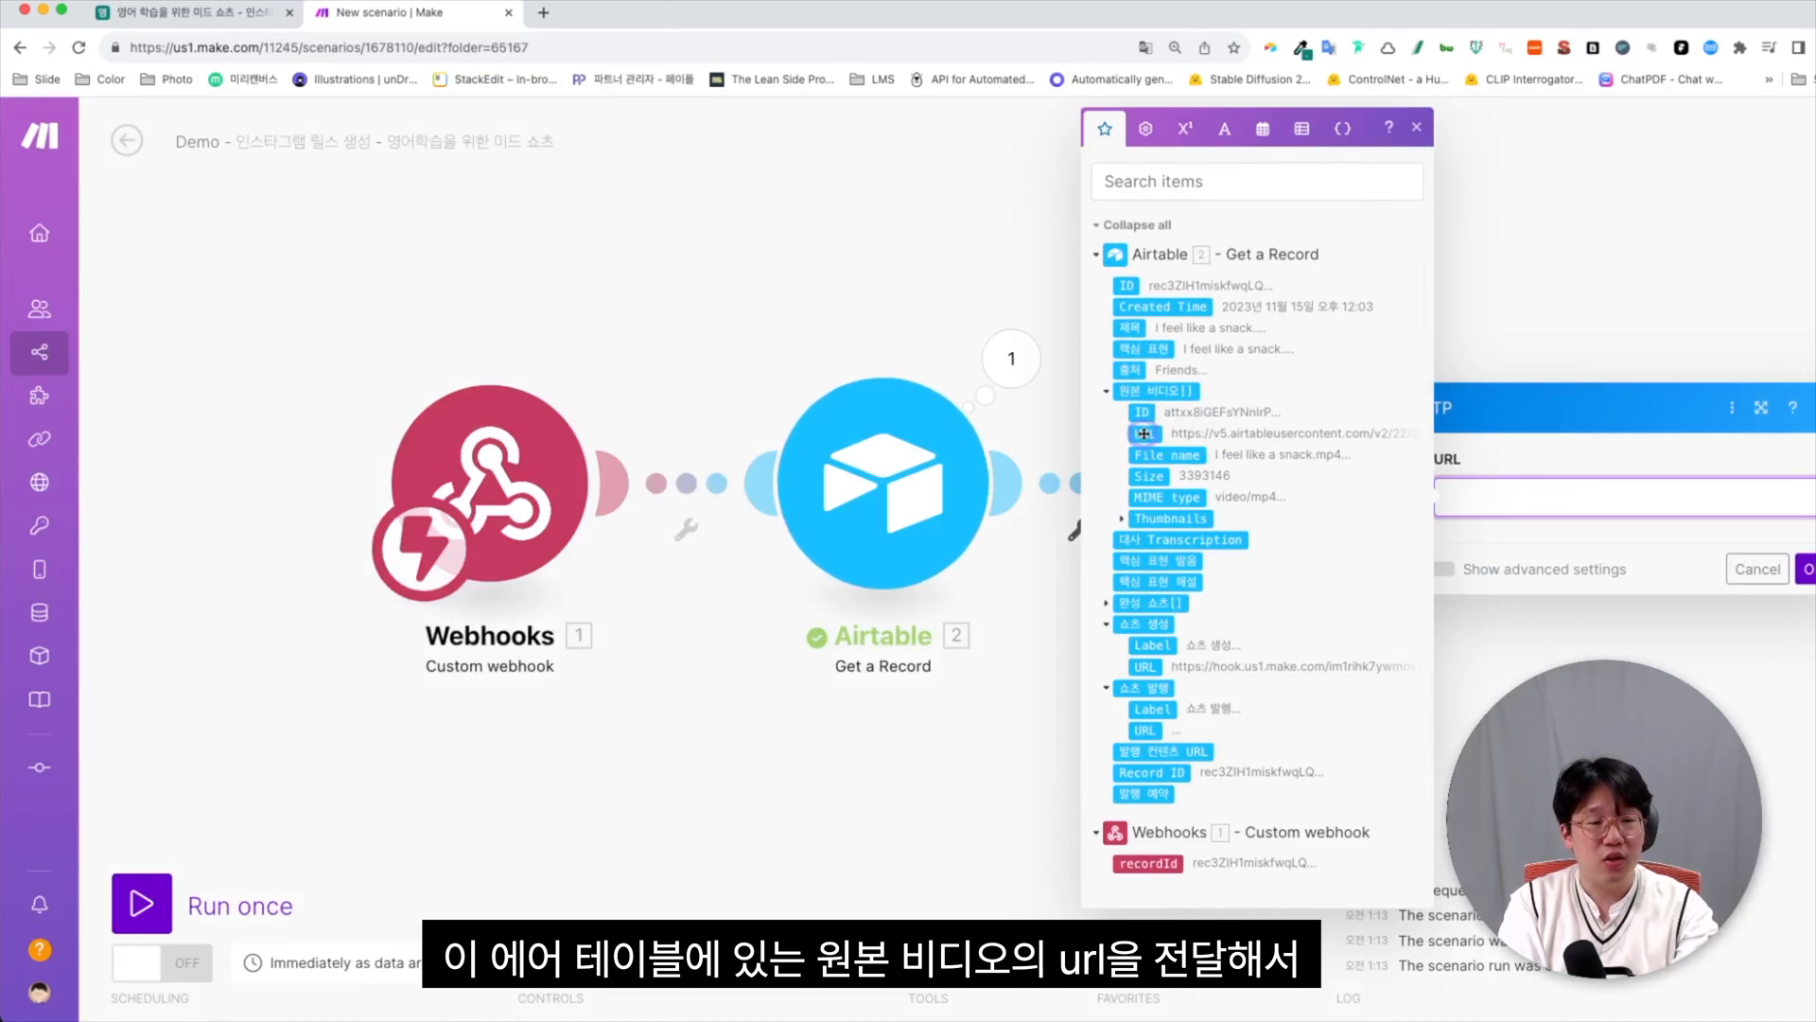
{"action": "left_click", "coordinate": [1144, 433]}
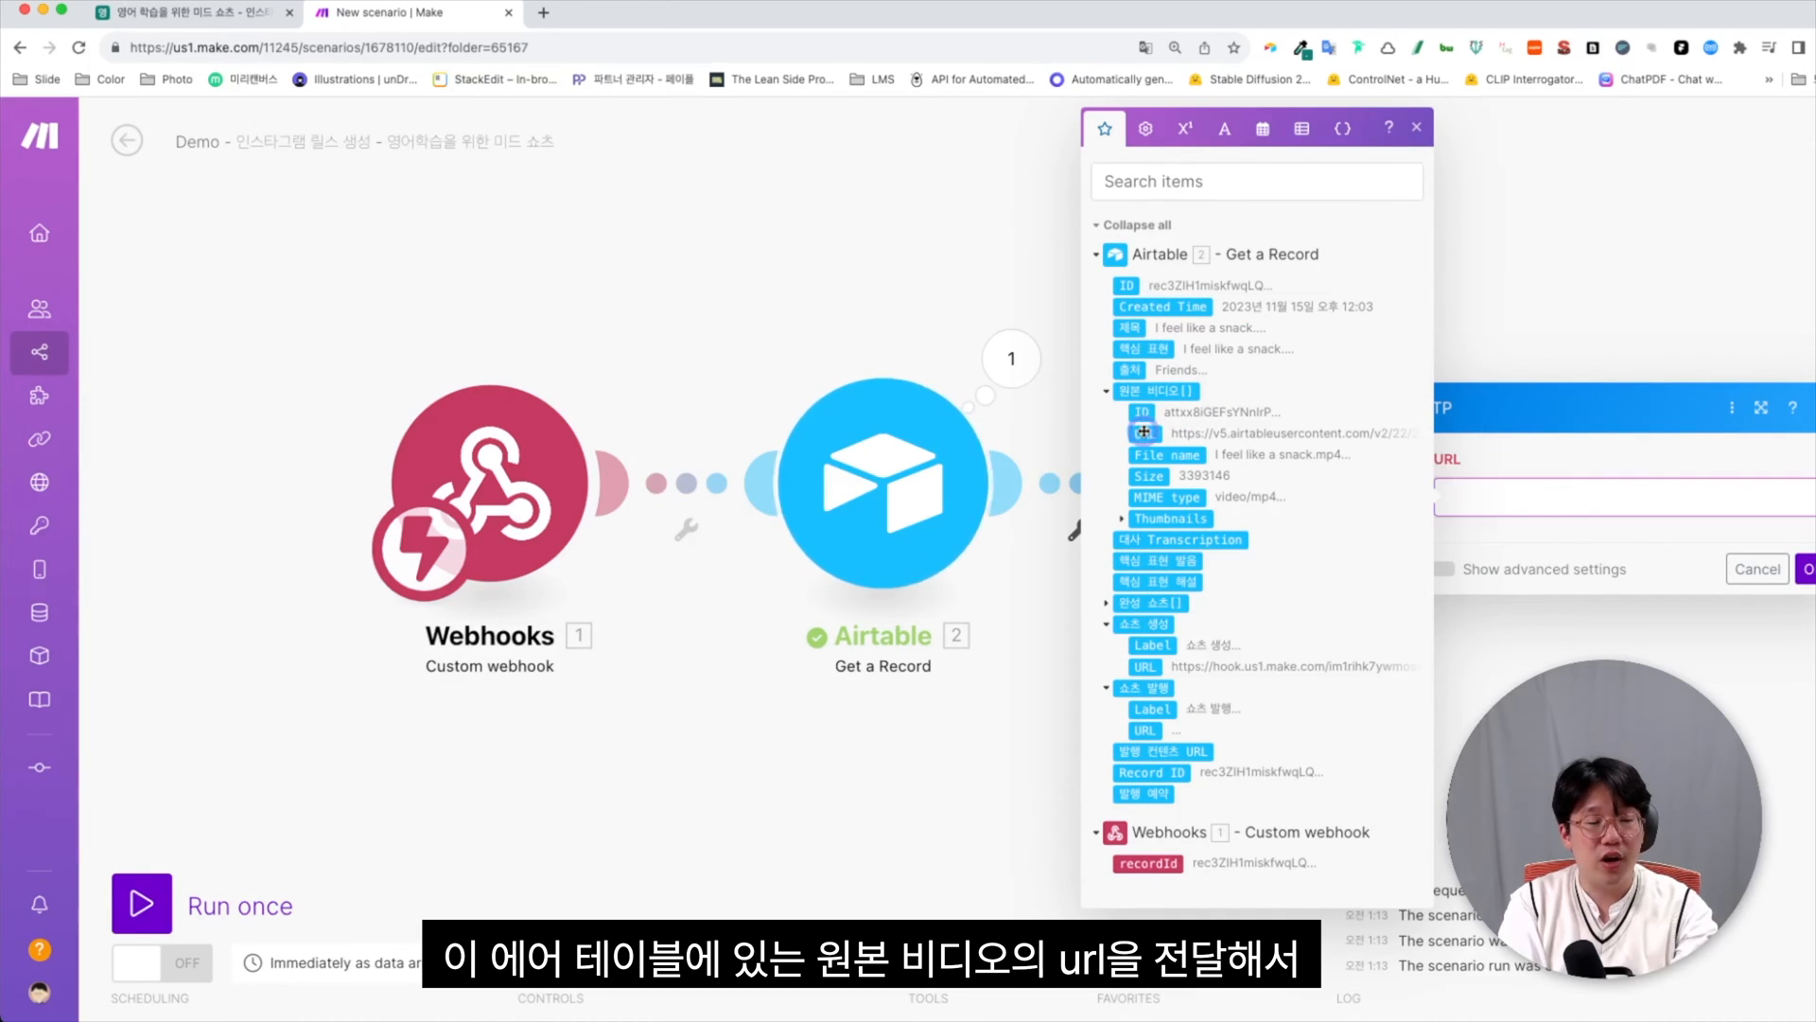
{"action": "left_click", "coordinate": [1807, 570]}
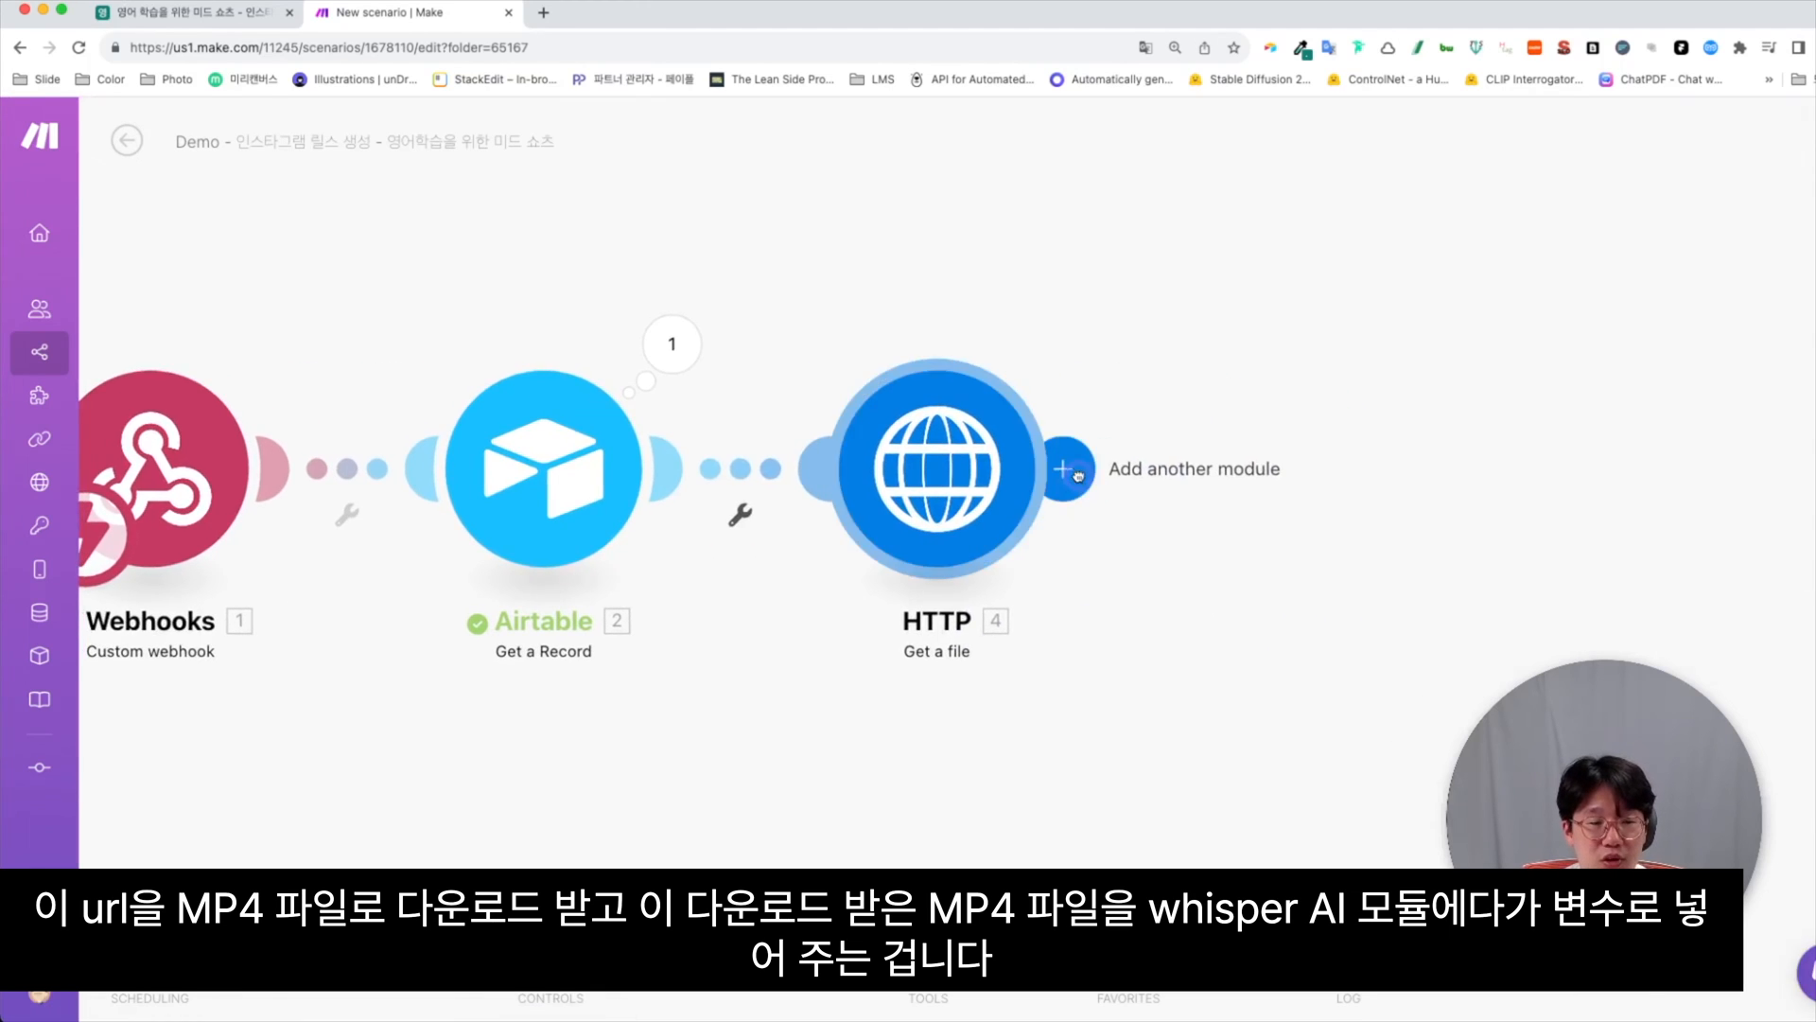
Add an OpenAI Create a Transcription (Whisper) module after HTTP, using the HTTP - Get a file output and model Whisper-1
{"action": "left_click", "coordinate": [1079, 476]}
{"action": "left_click", "coordinate": [1524, 593]}
{"action": "type", "text": "chatgpt"}
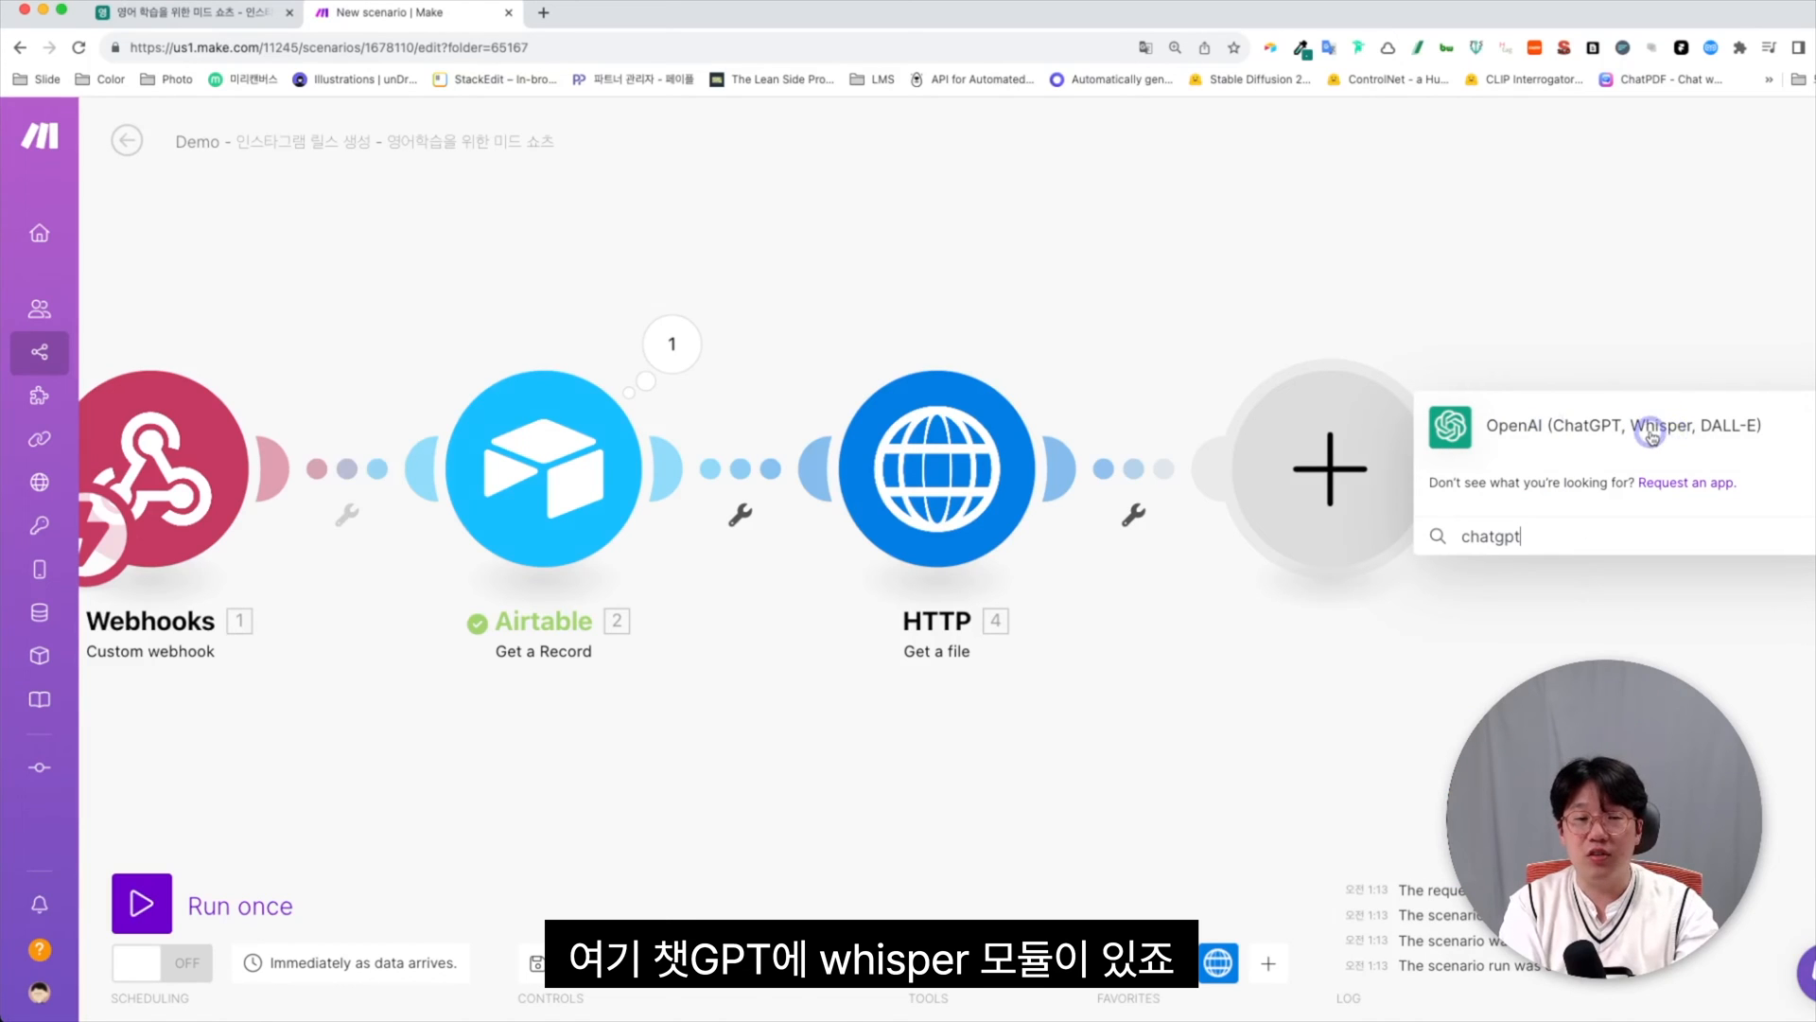
{"action": "left_click", "coordinate": [1651, 436]}
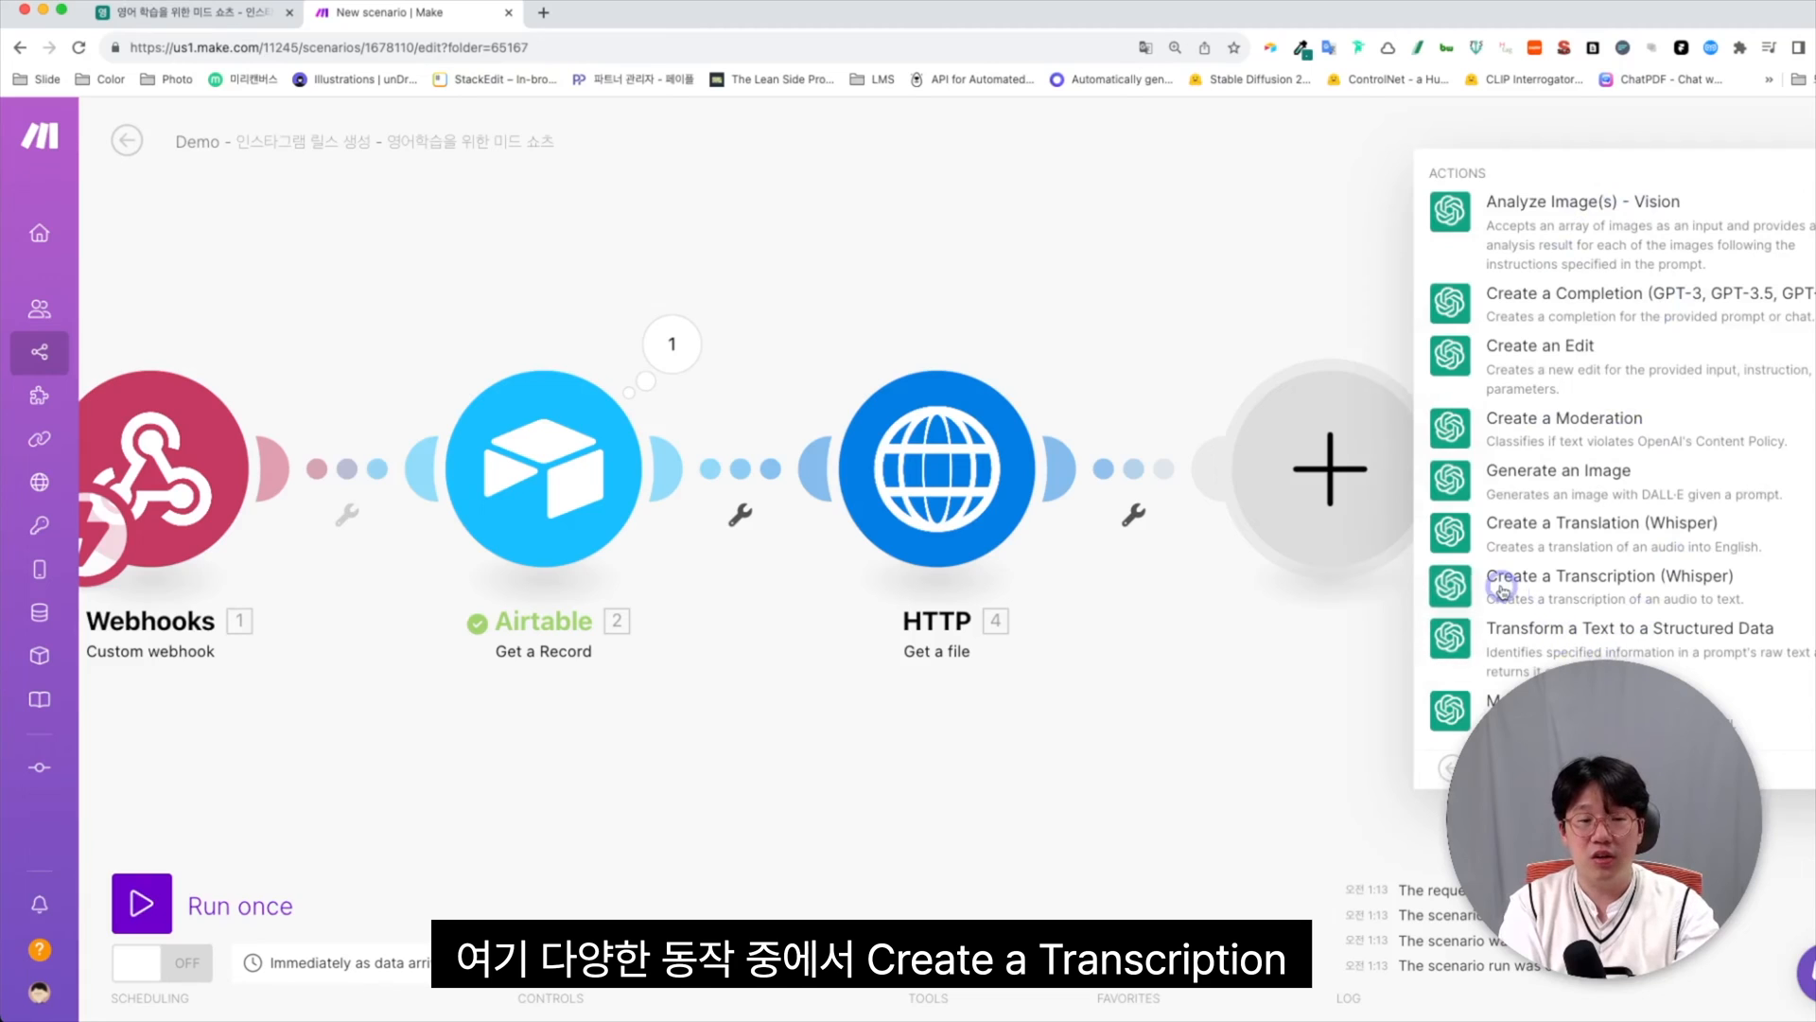
{"action": "left_click", "coordinate": [1647, 601]}
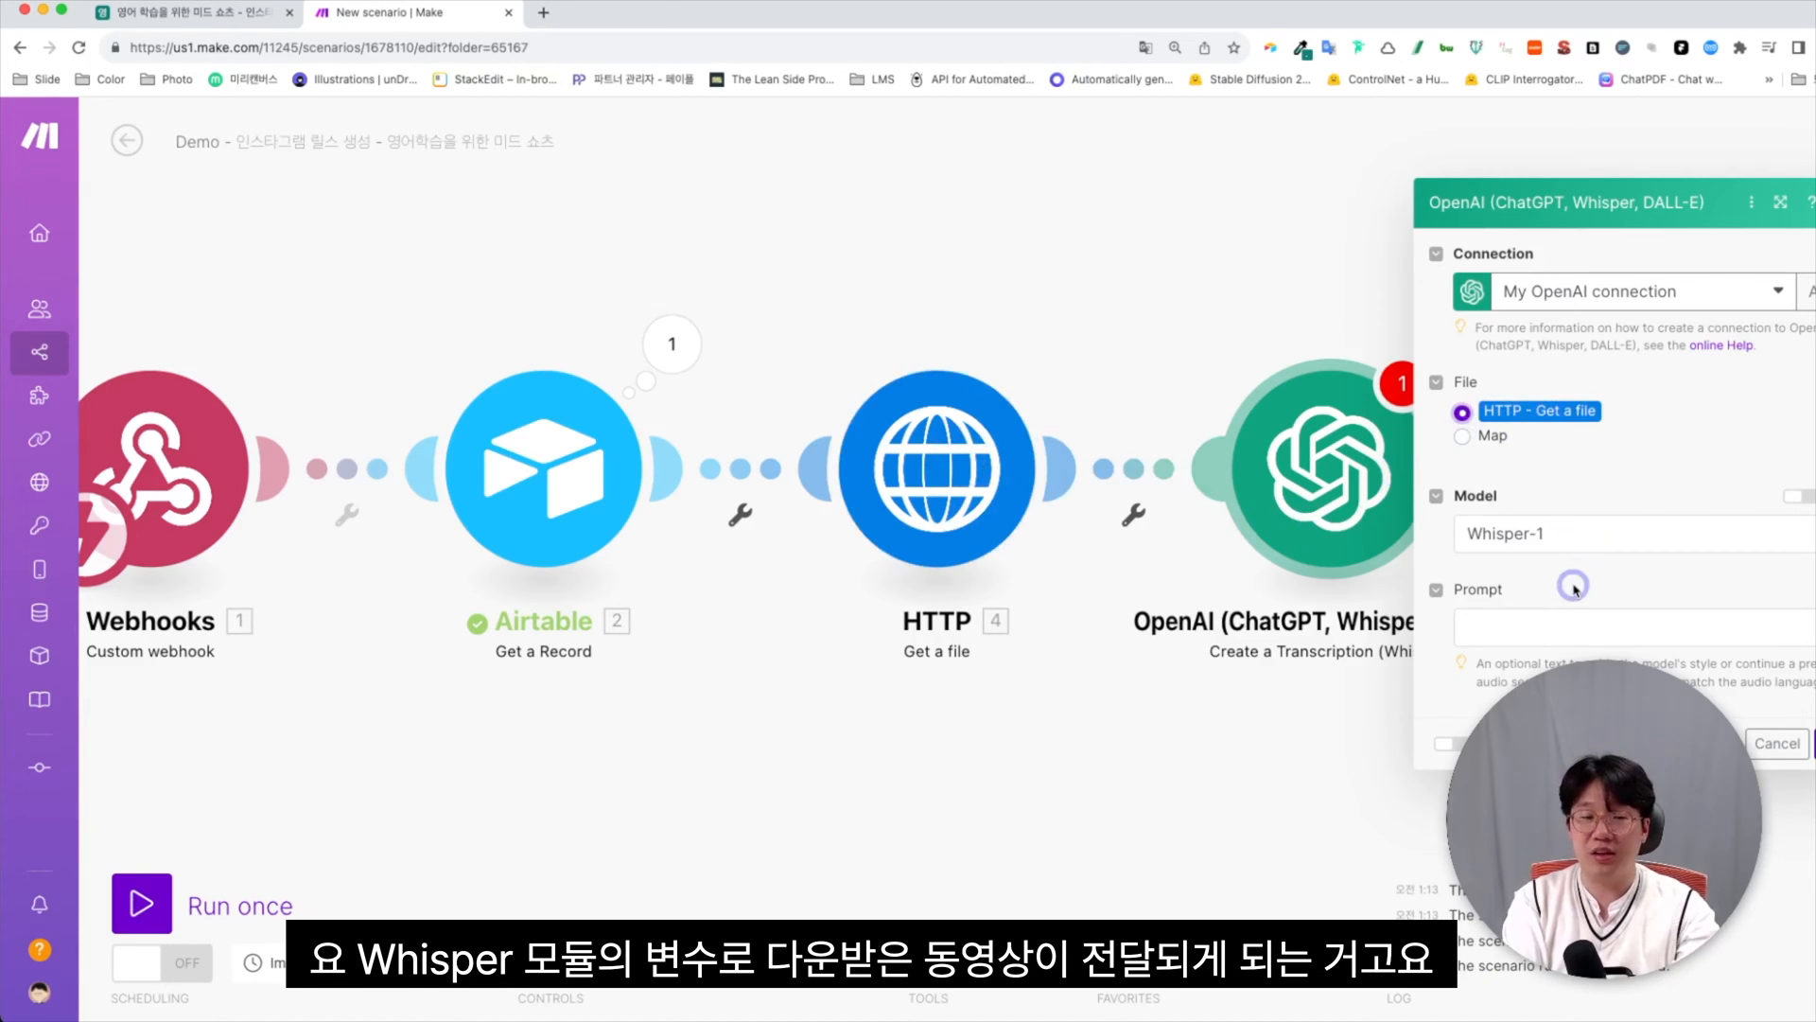
Set the transcription module's prompt to "Extract text in English" and save the module
{"action": "left_click", "coordinate": [1599, 627]}
{"action": "type", "text": "Extract text in English"}
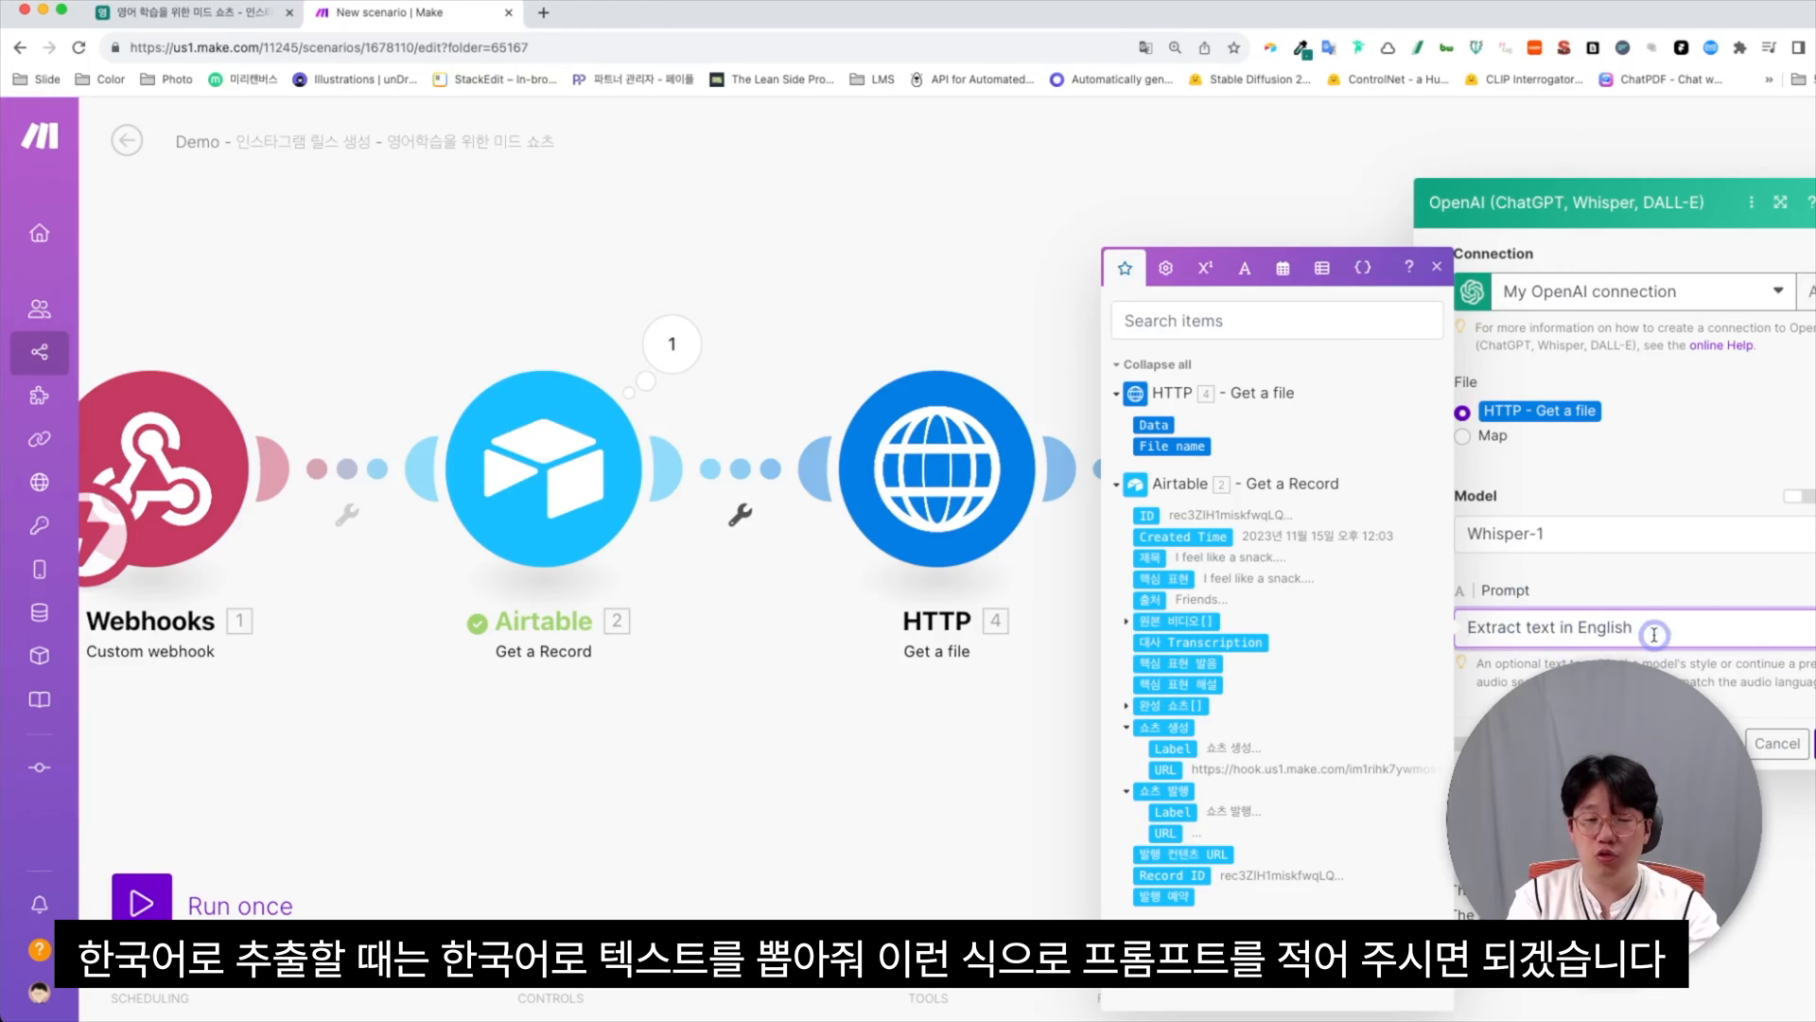
{"action": "left_click", "coordinate": [1814, 743]}
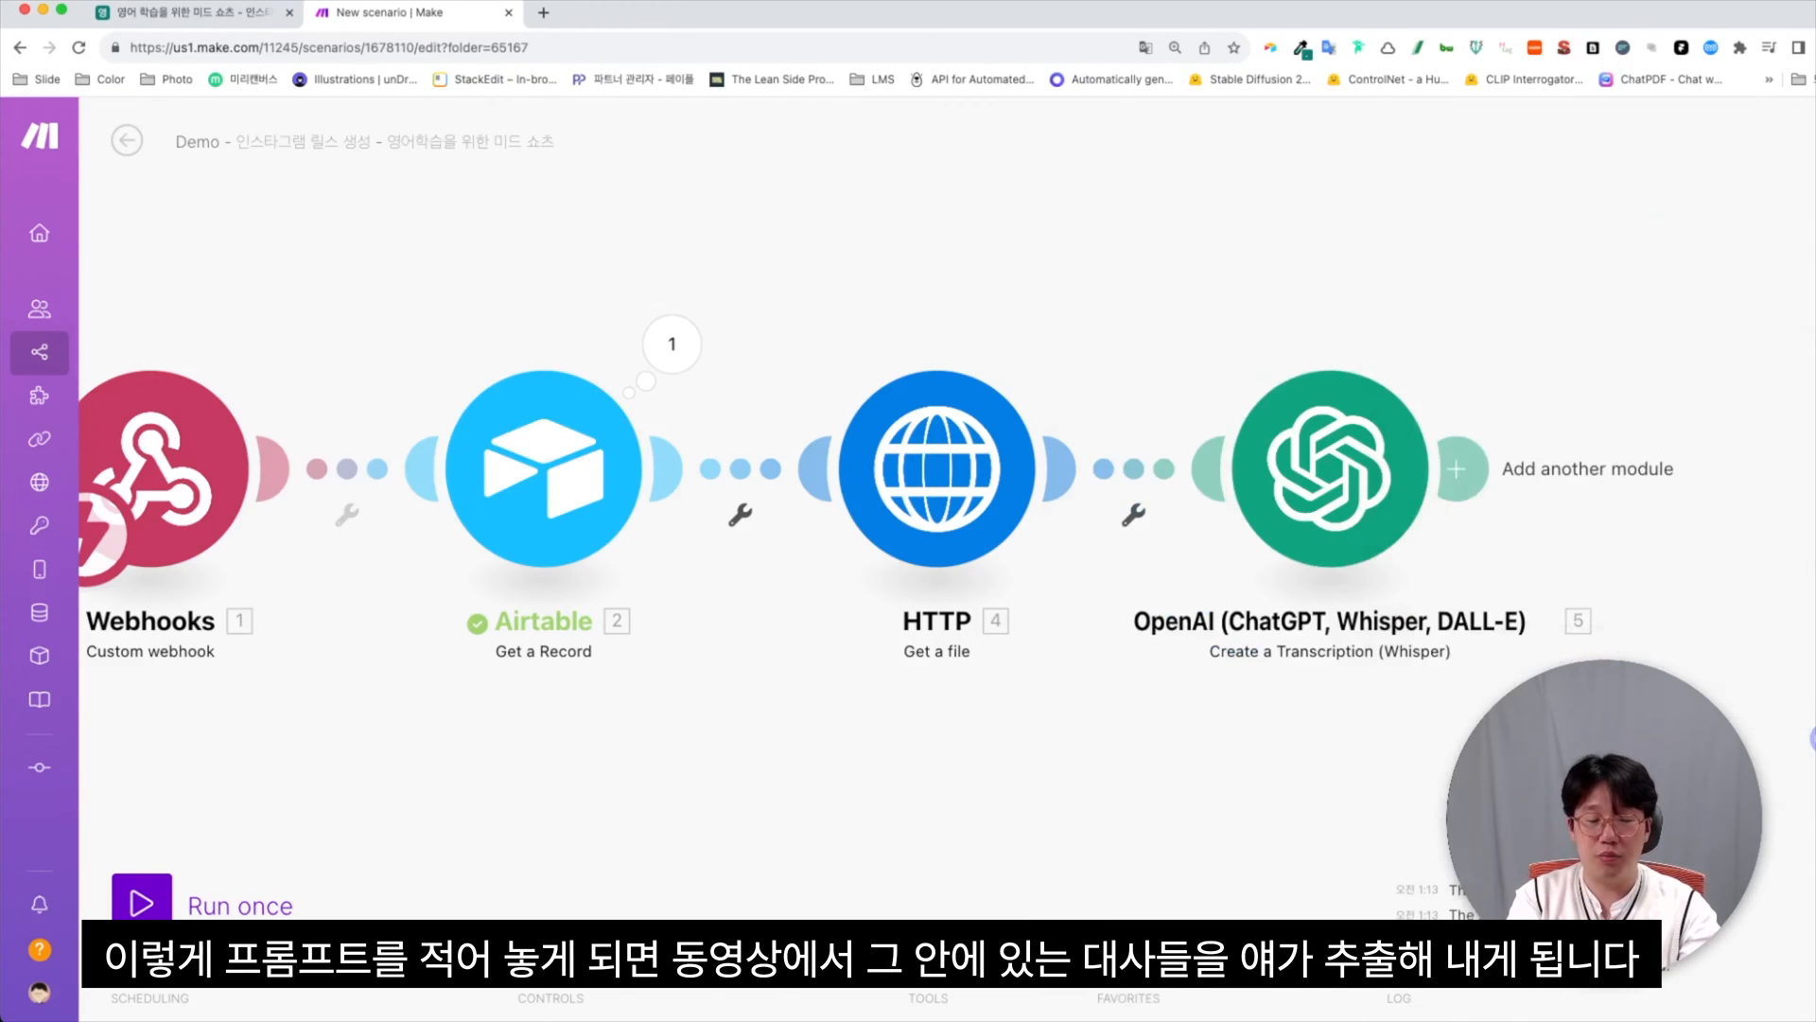
Run the scenario and check the dialogue text that the Whisper transcription module outputs
{"action": "left_click_drag", "start_coordinate": [1750, 725], "coordinate": [1648, 601]}
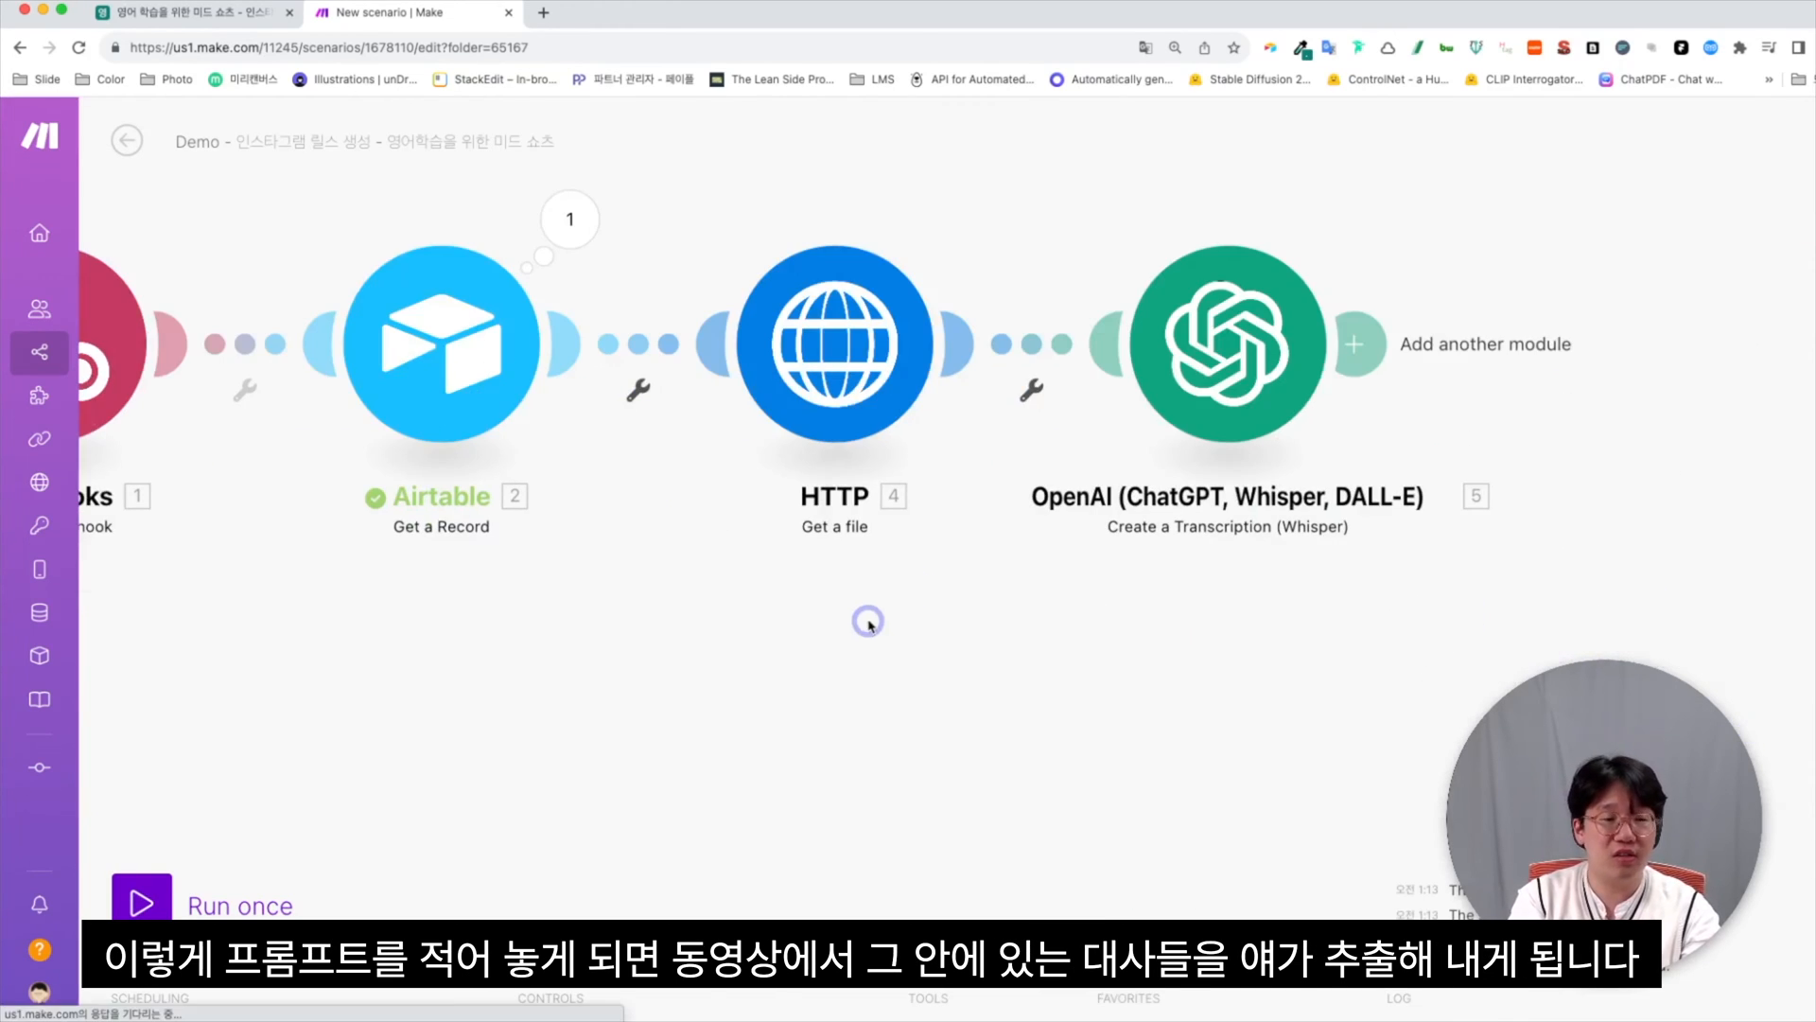
{"action": "scroll", "coordinate": [1003, 838], "scroll_direction": "down", "scroll_amount": 10}
{"action": "scroll", "coordinate": [1010, 830], "scroll_direction": "up", "scroll_amount": 8}
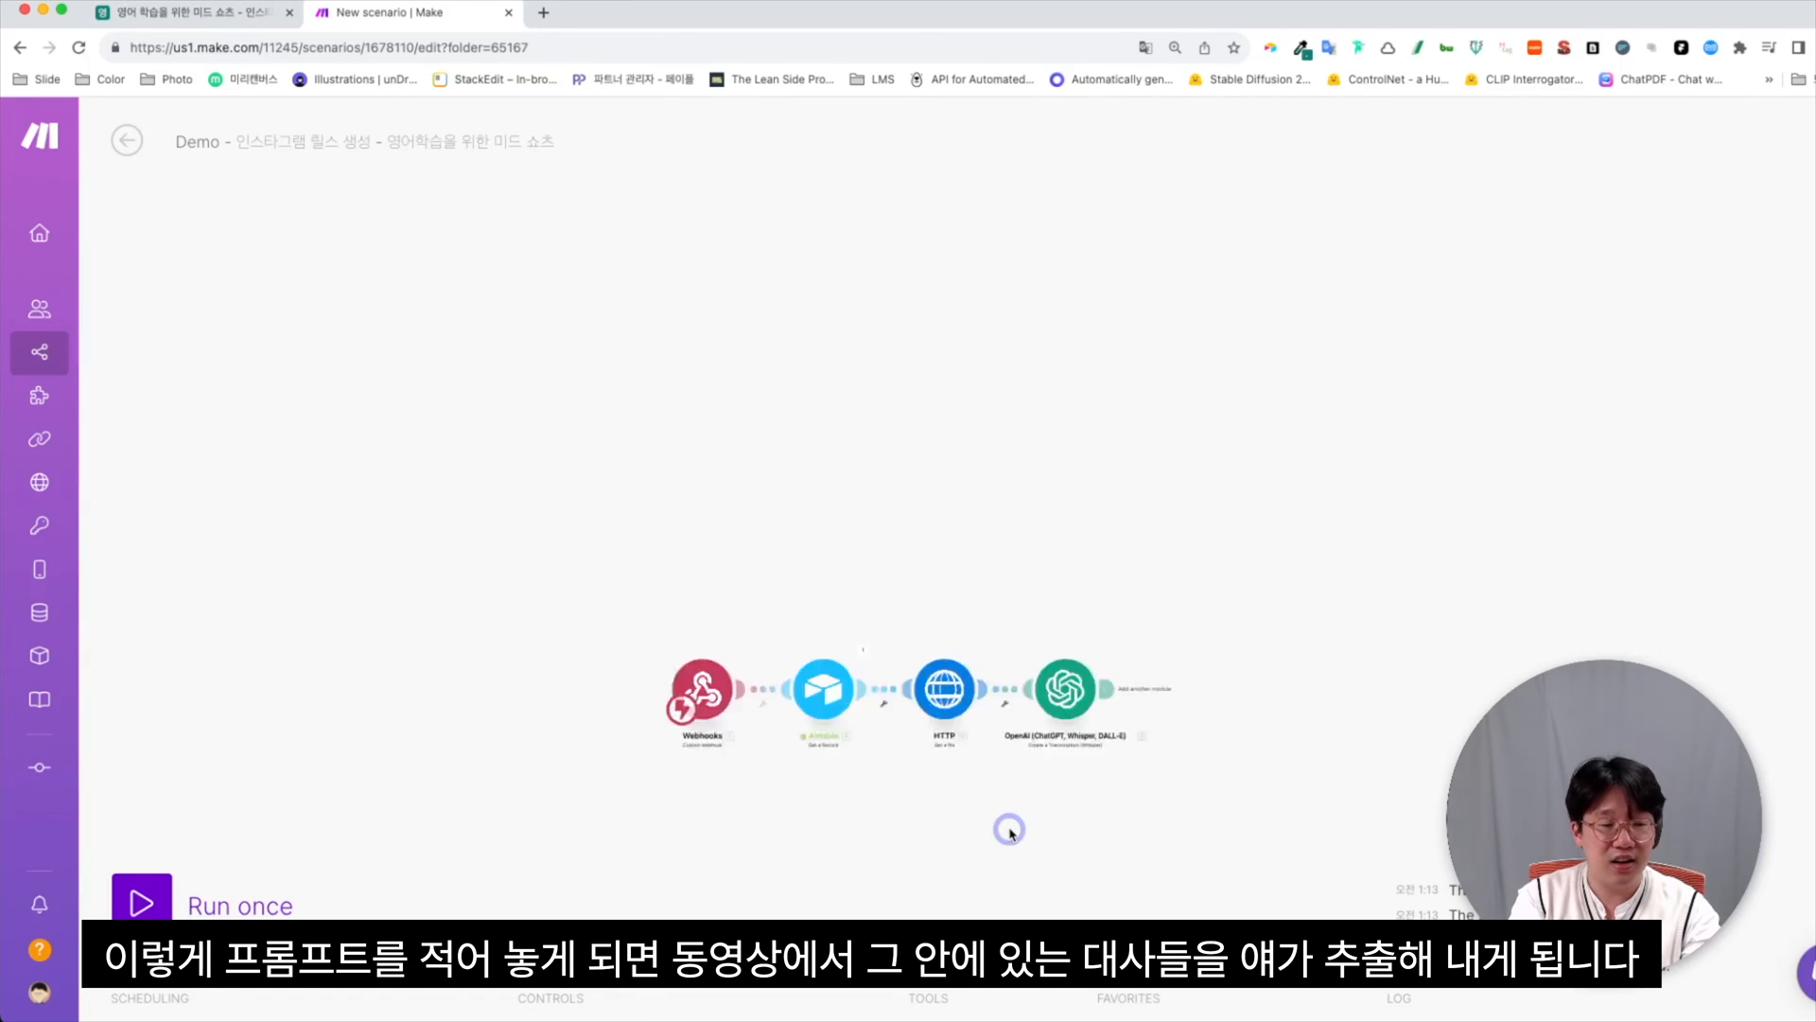
{"action": "left_click_drag", "start_coordinate": [1156, 729], "coordinate": [1070, 701]}
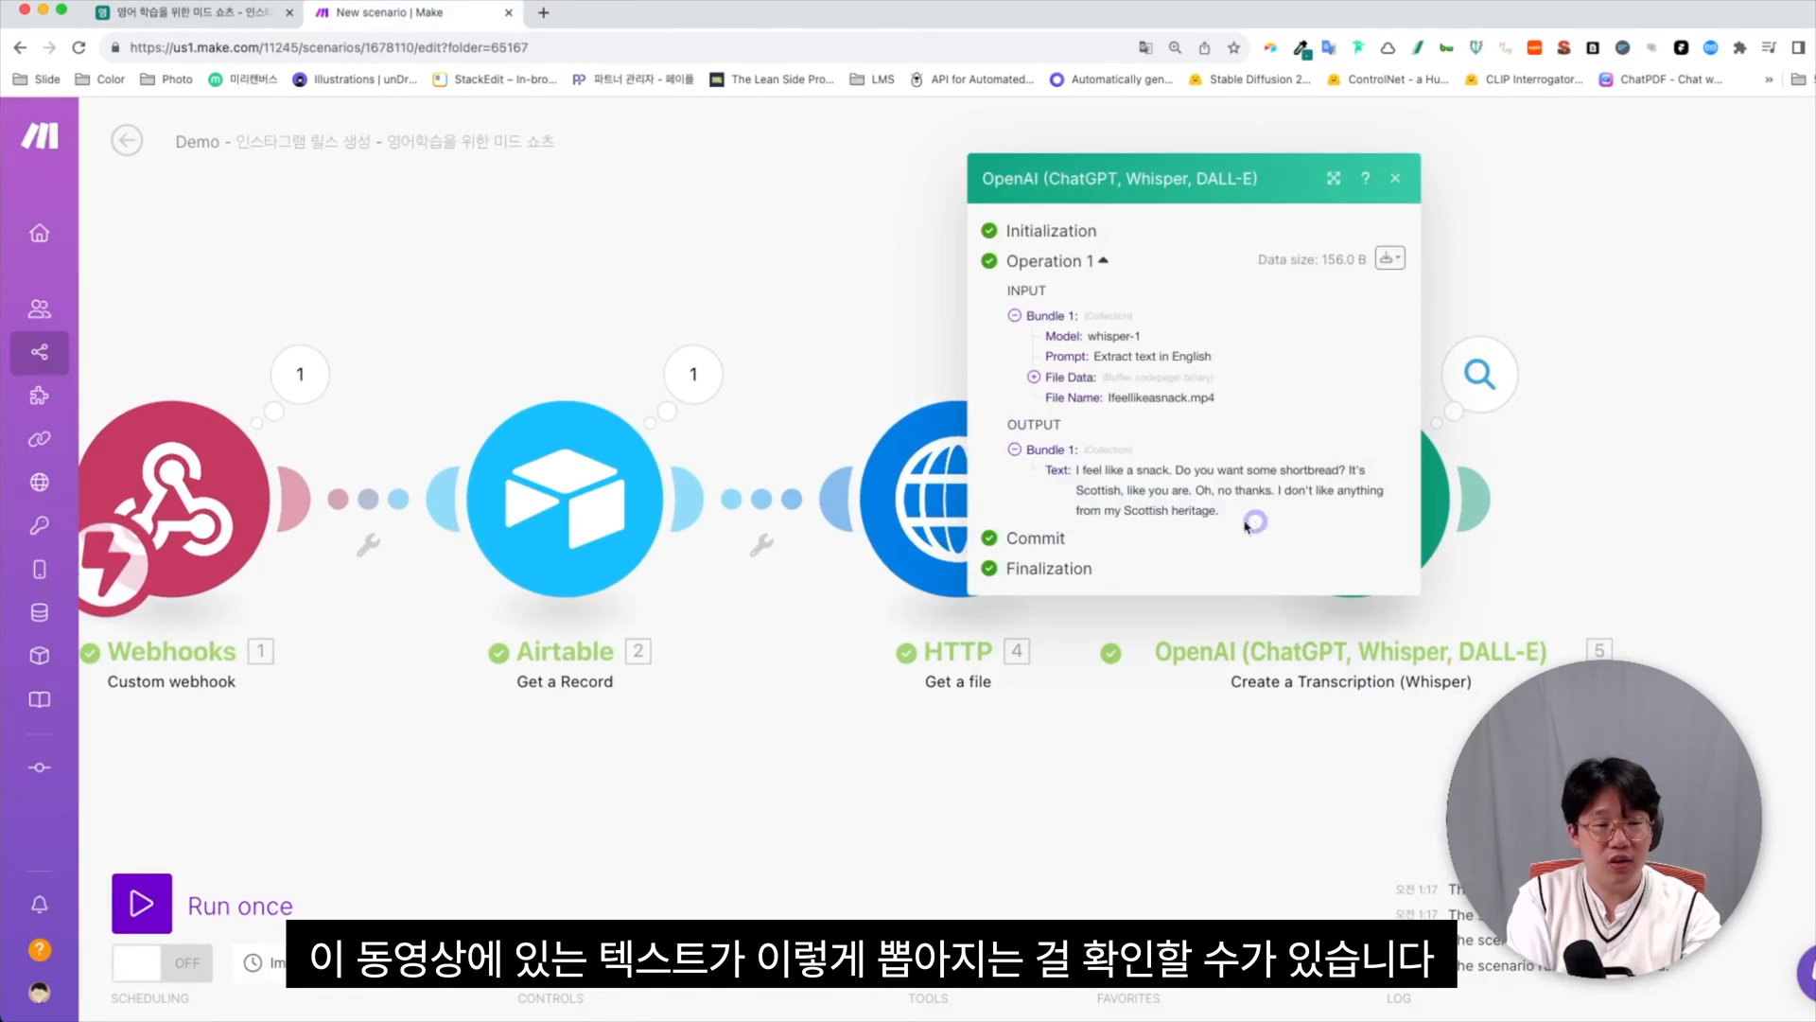
{"action": "left_click_drag", "start_coordinate": [1230, 511], "coordinate": [1078, 475]}
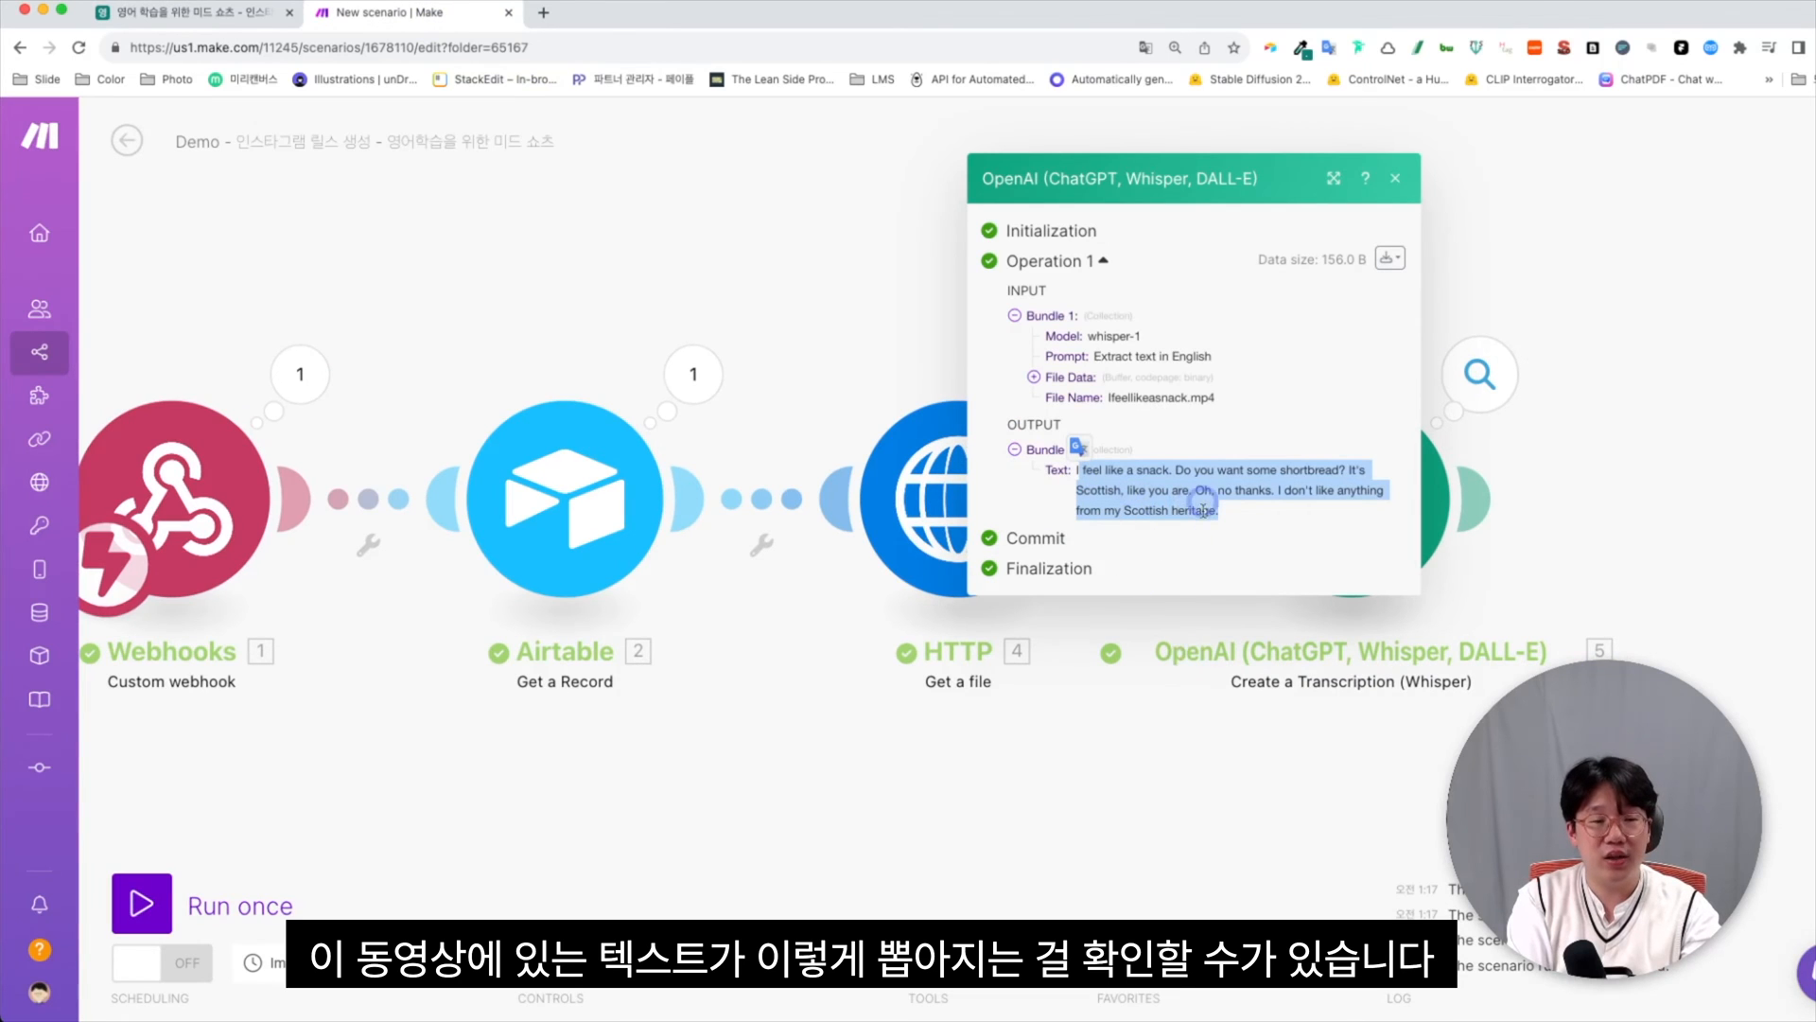
{"action": "left_click", "coordinate": [1621, 576]}
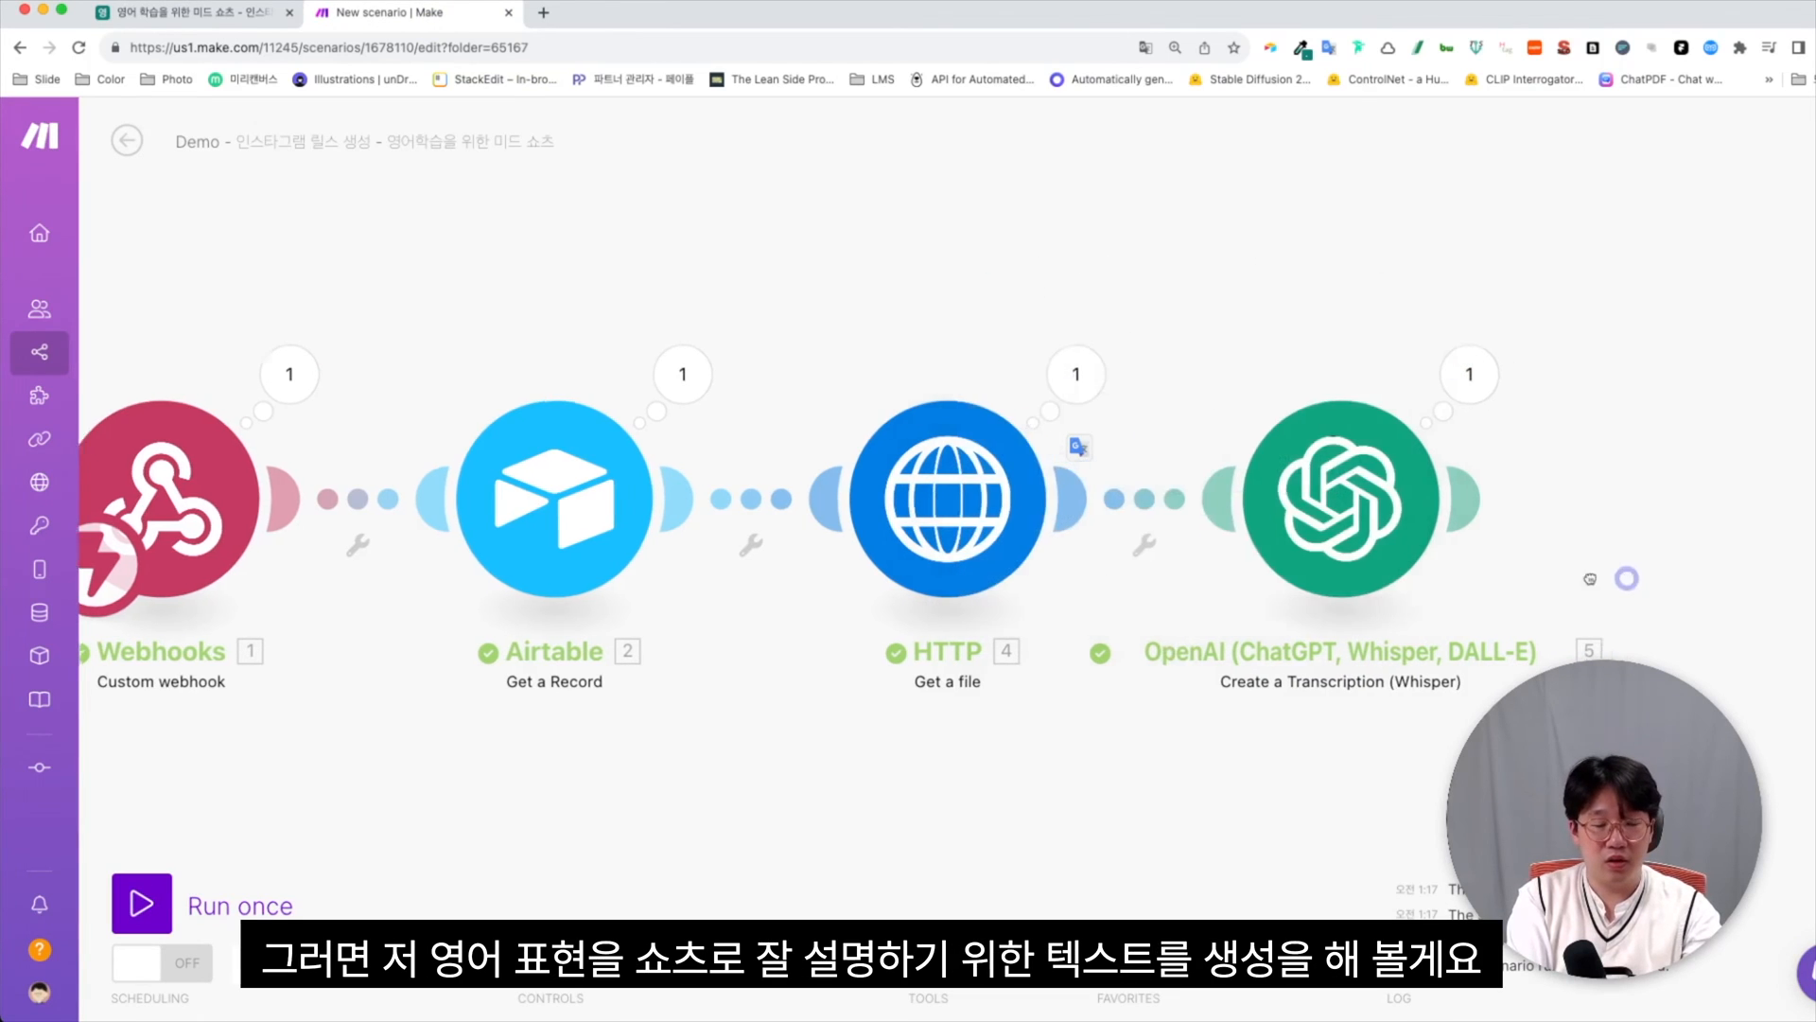
Add an OpenAI Create a Completion module after the transcription, with model gpt-4-1106-preview, a System message and a second message with role User
{"action": "left_click", "coordinate": [1478, 499]}
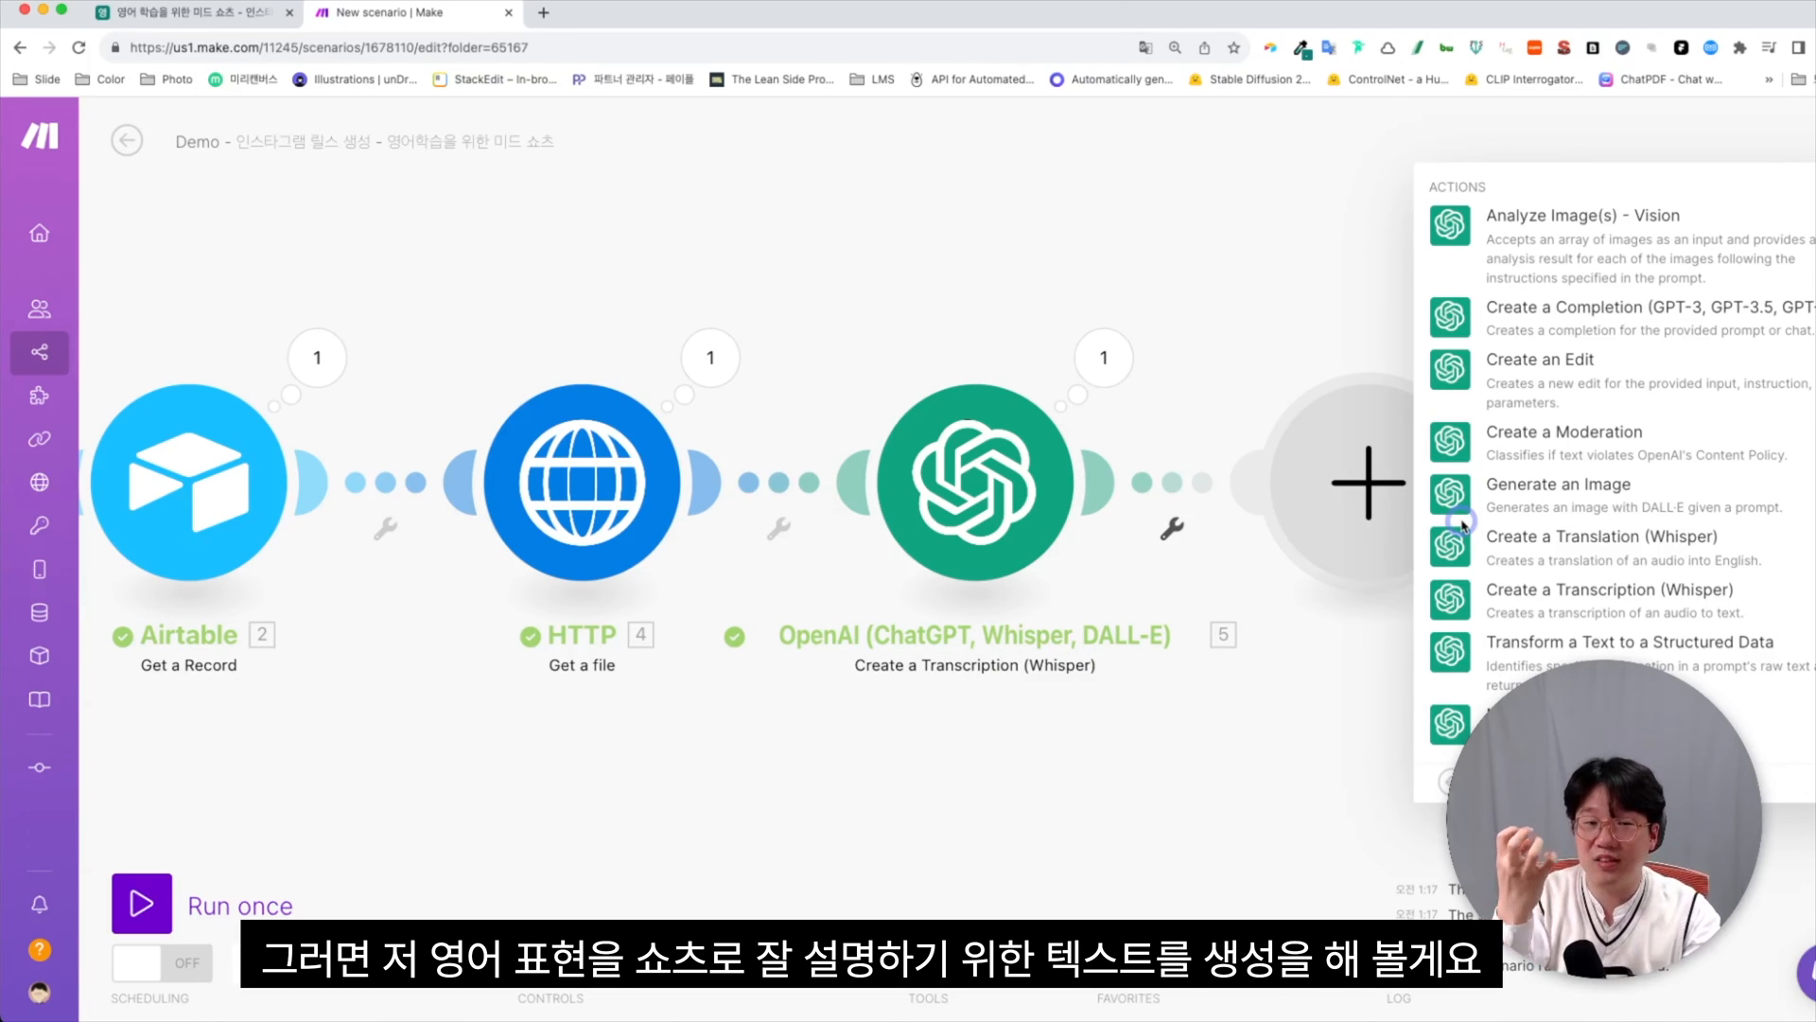
{"action": "left_click", "coordinate": [1450, 318]}
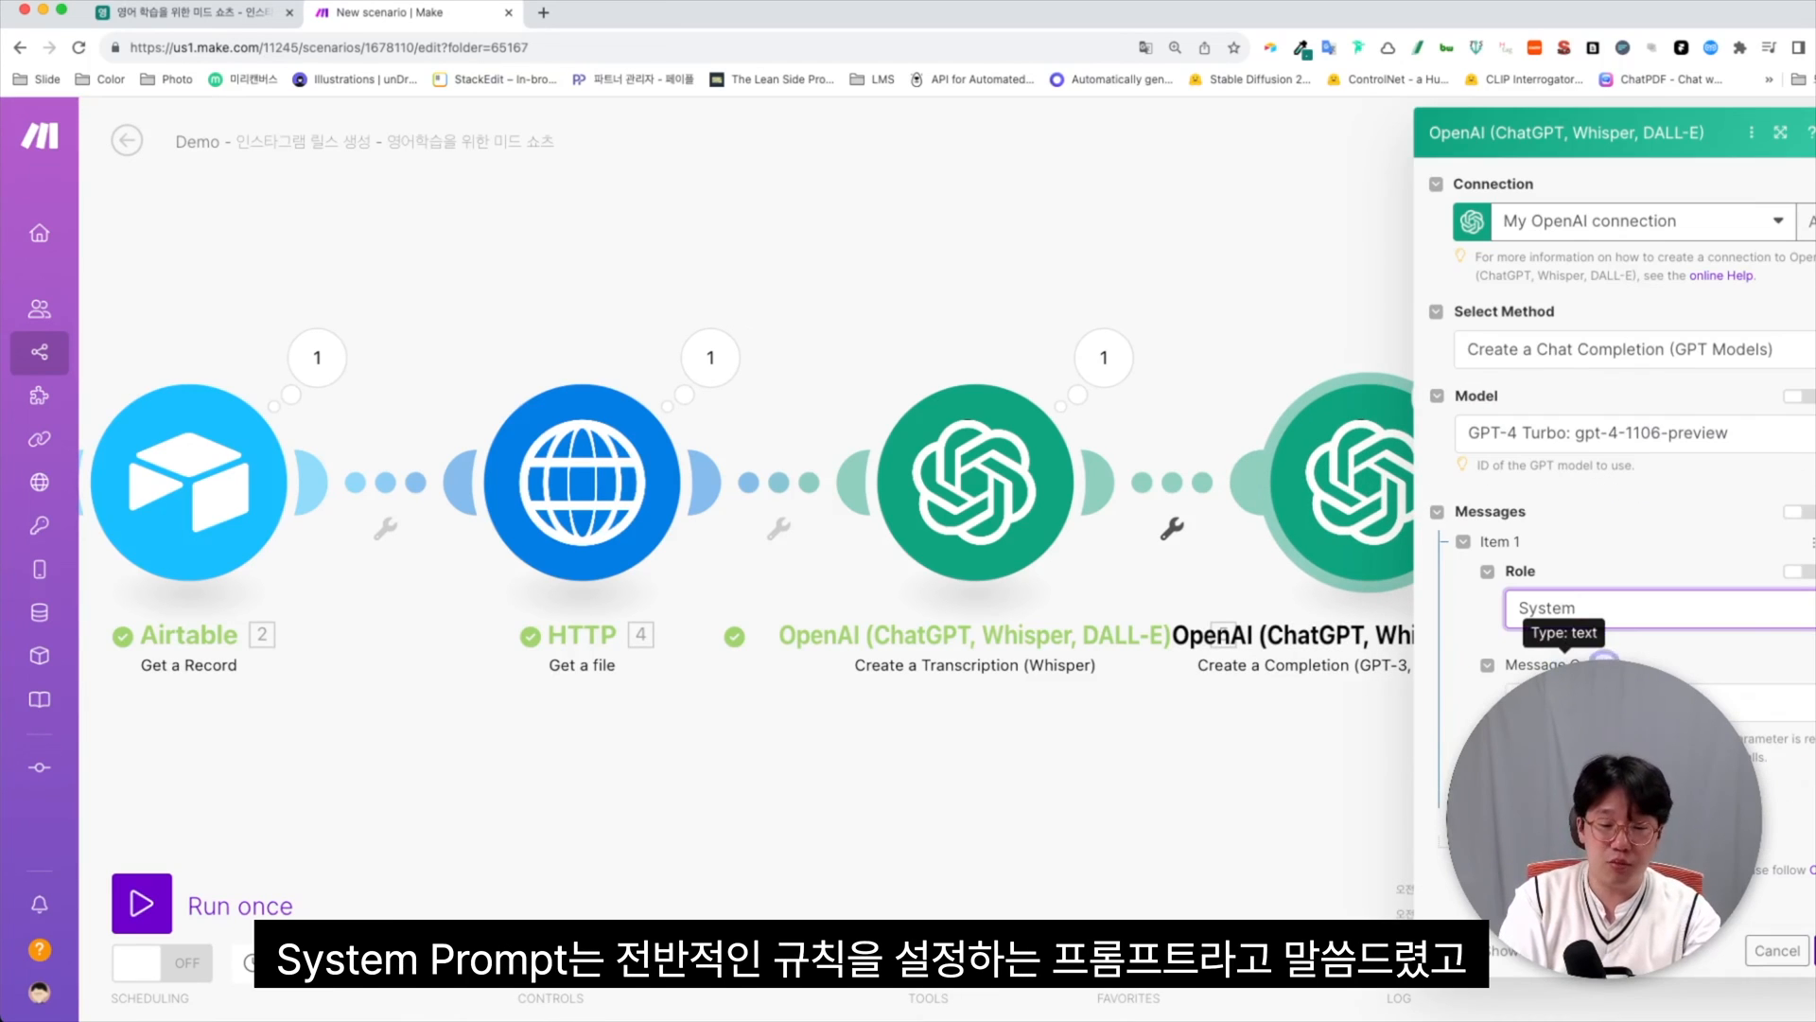
{"action": "left_click", "coordinate": [1609, 613]}
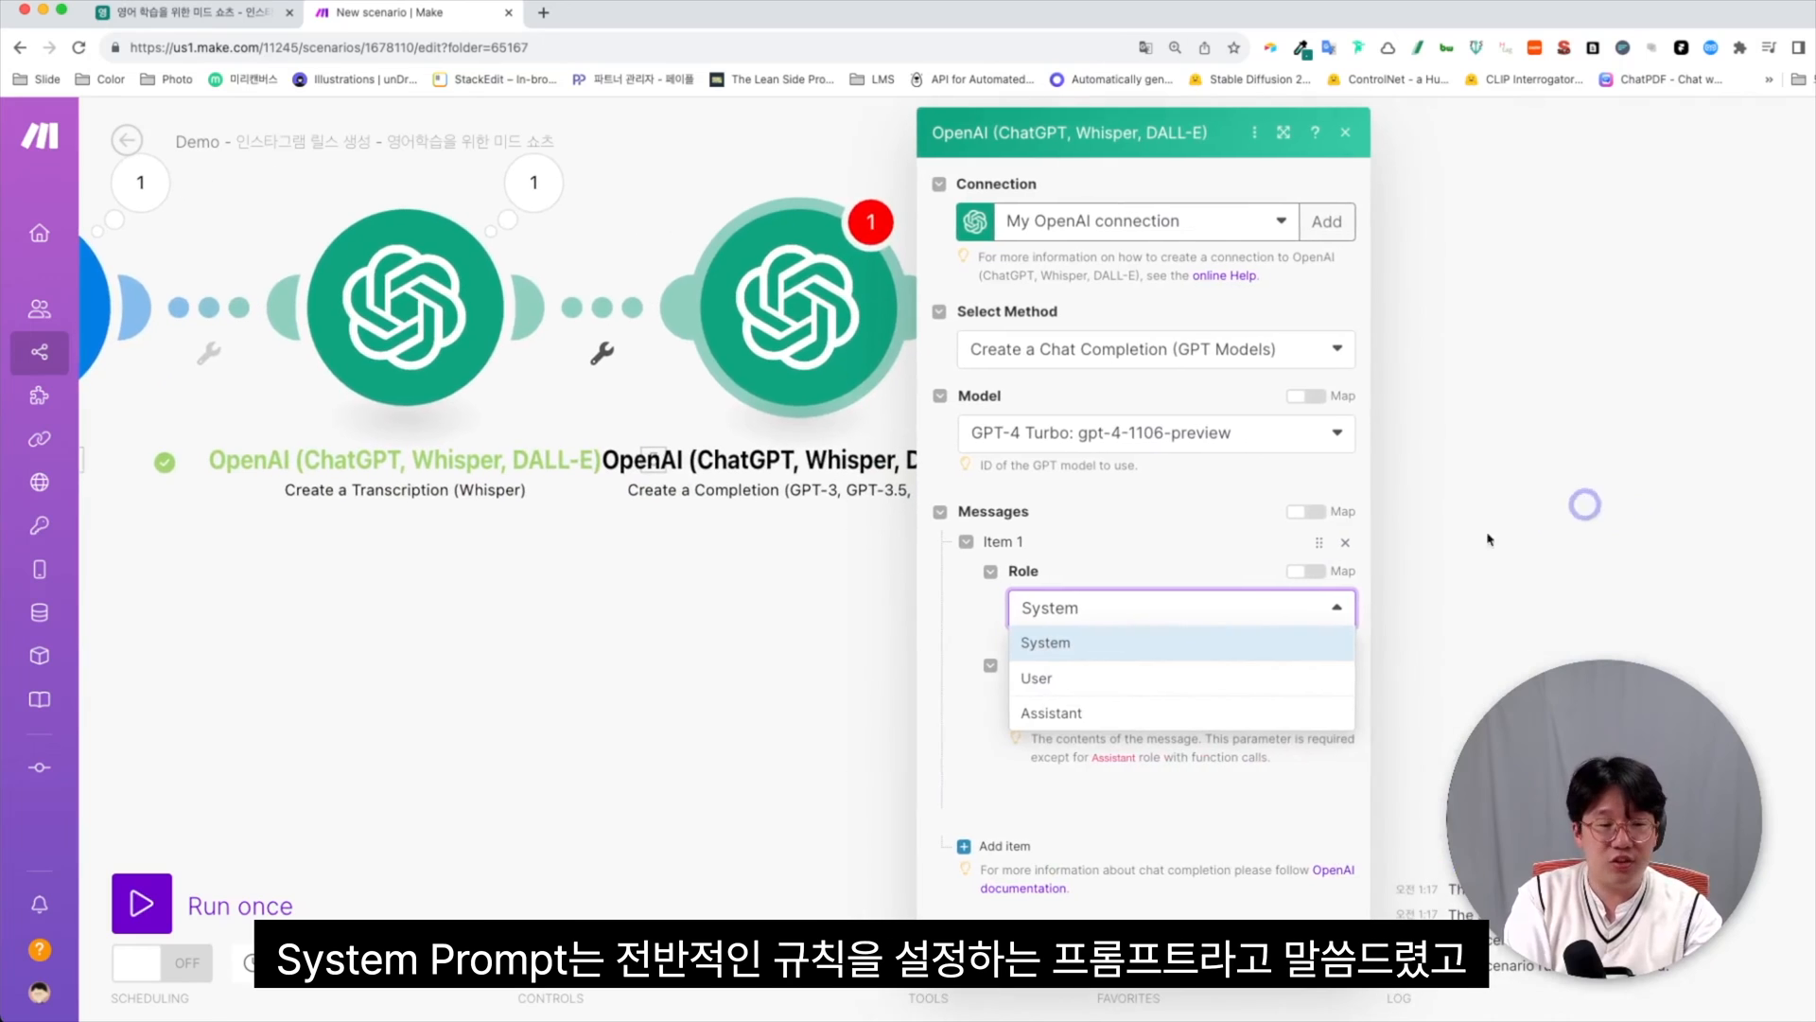
{"action": "left_click", "coordinate": [1186, 614]}
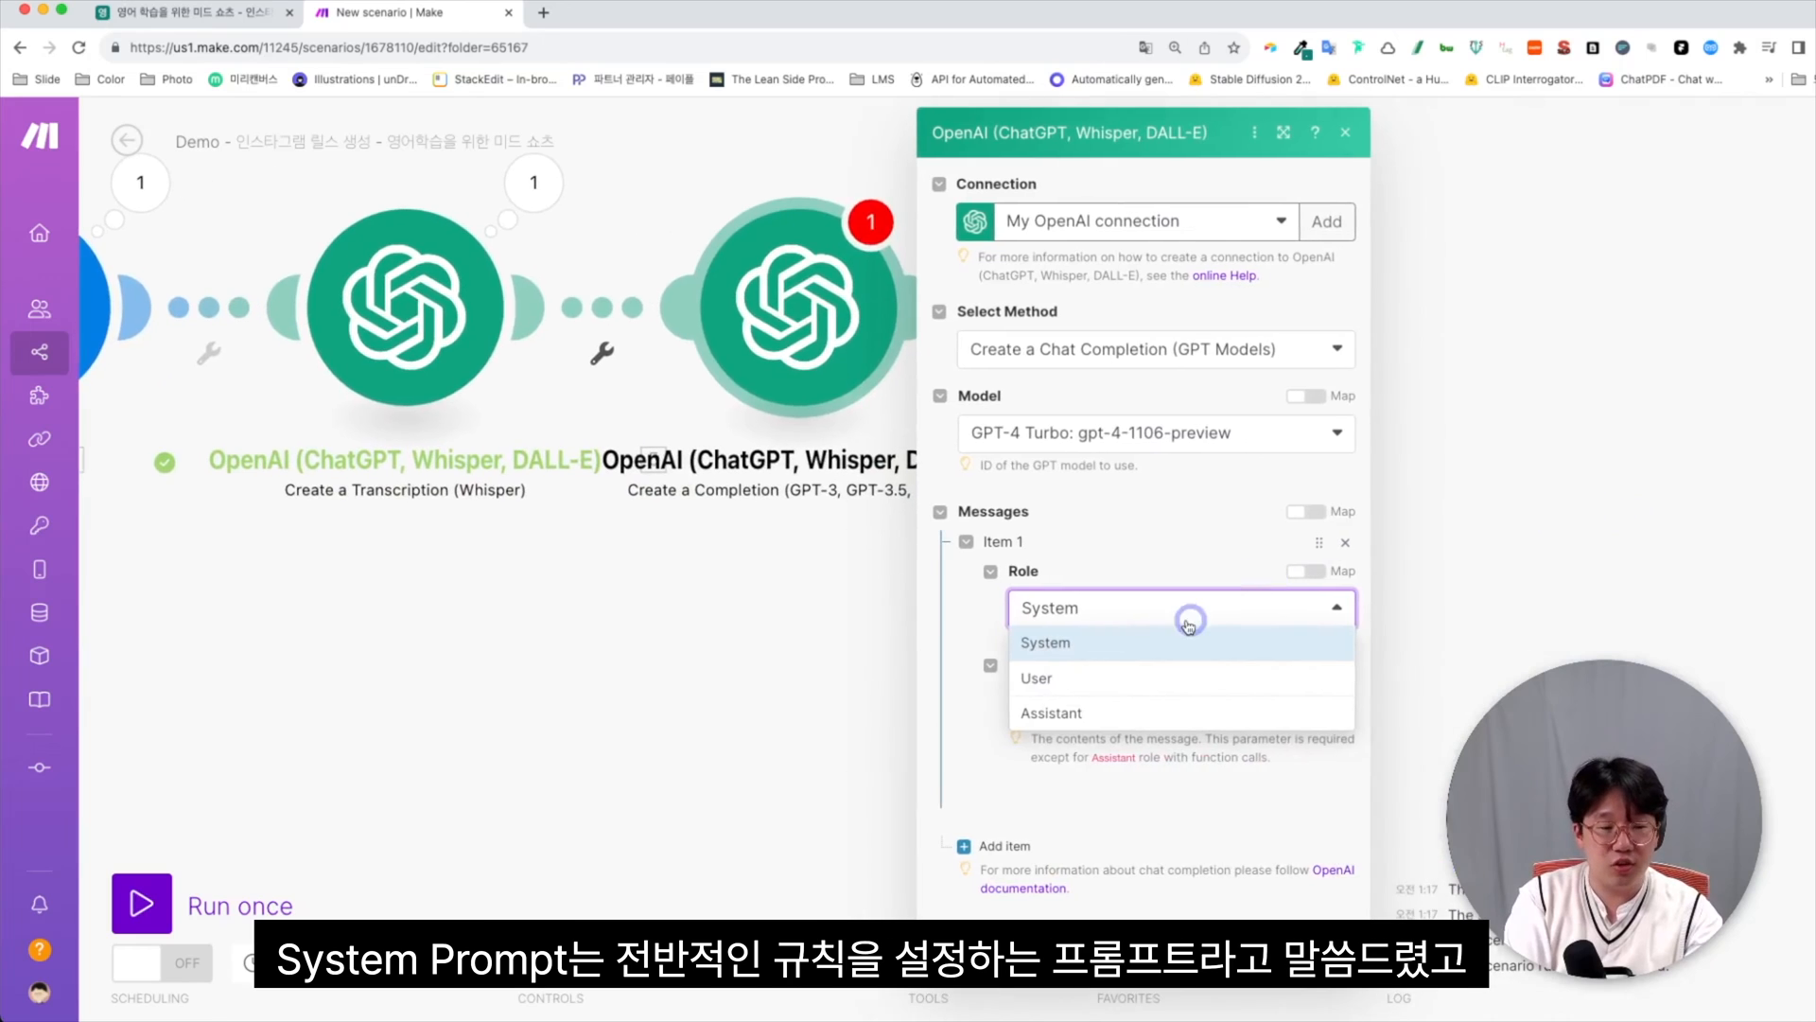
{"action": "left_click", "coordinate": [1010, 846]}
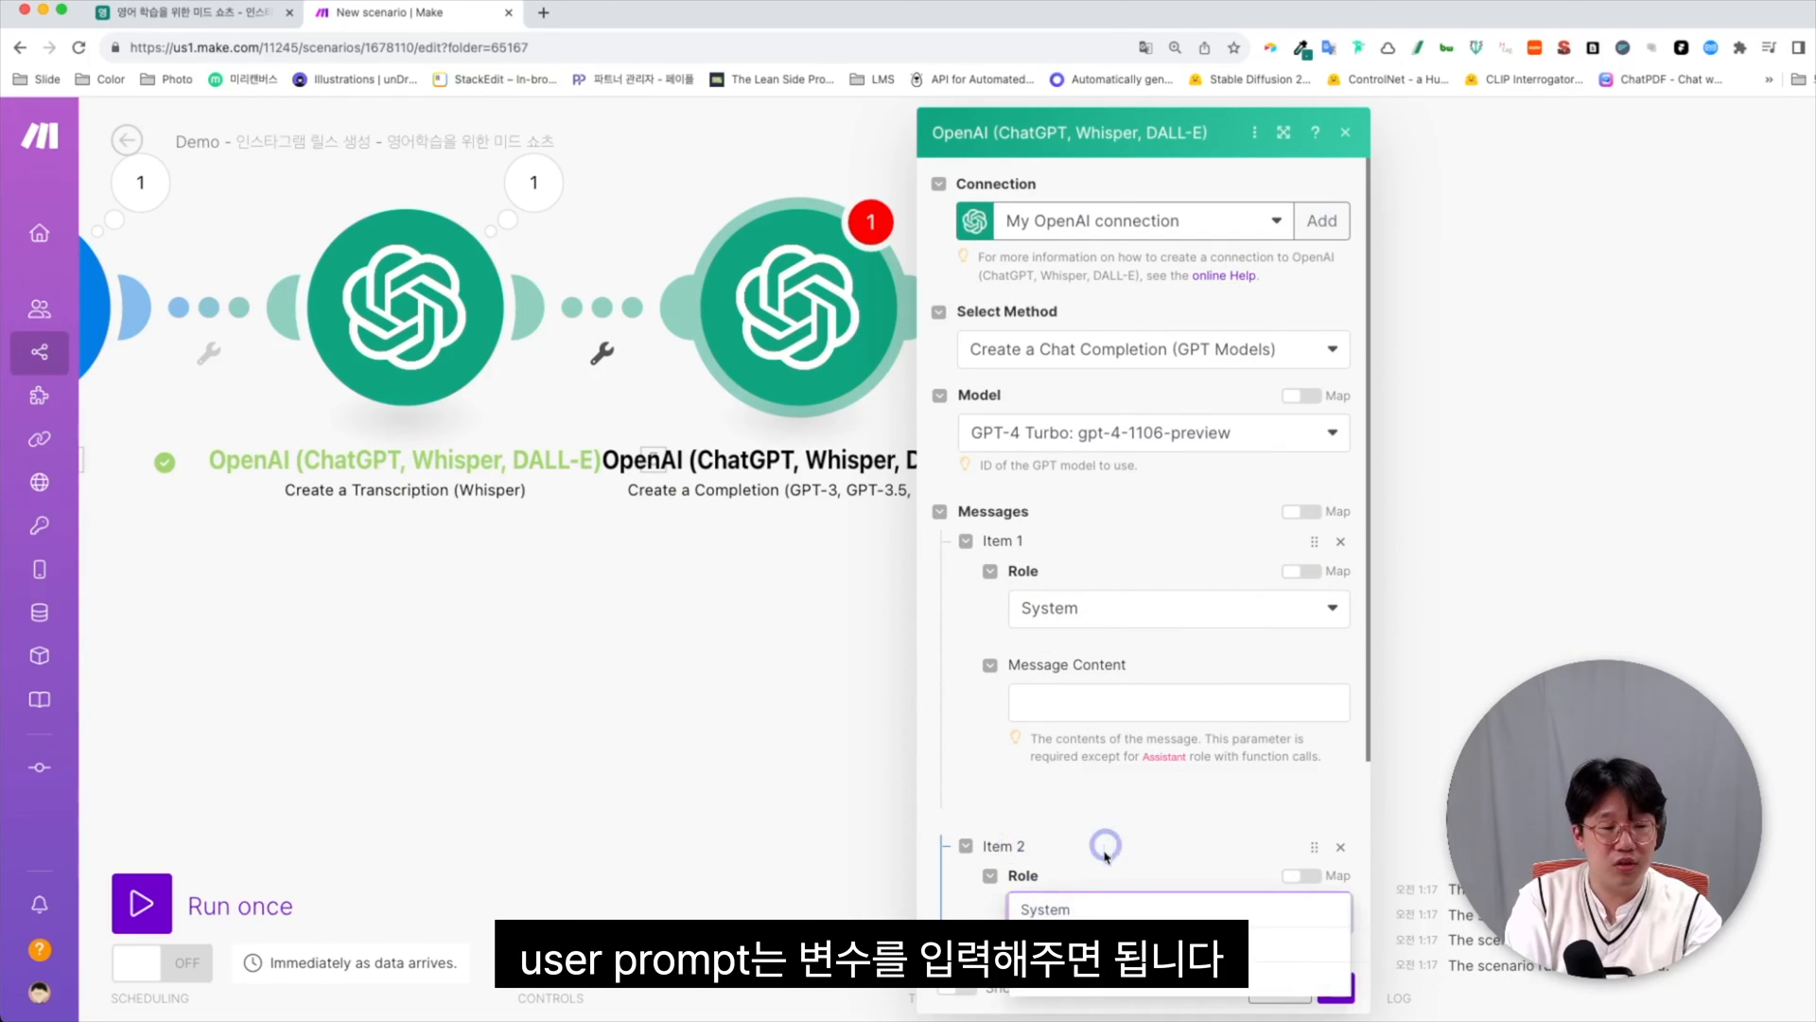
{"action": "left_click", "coordinate": [1040, 944]}
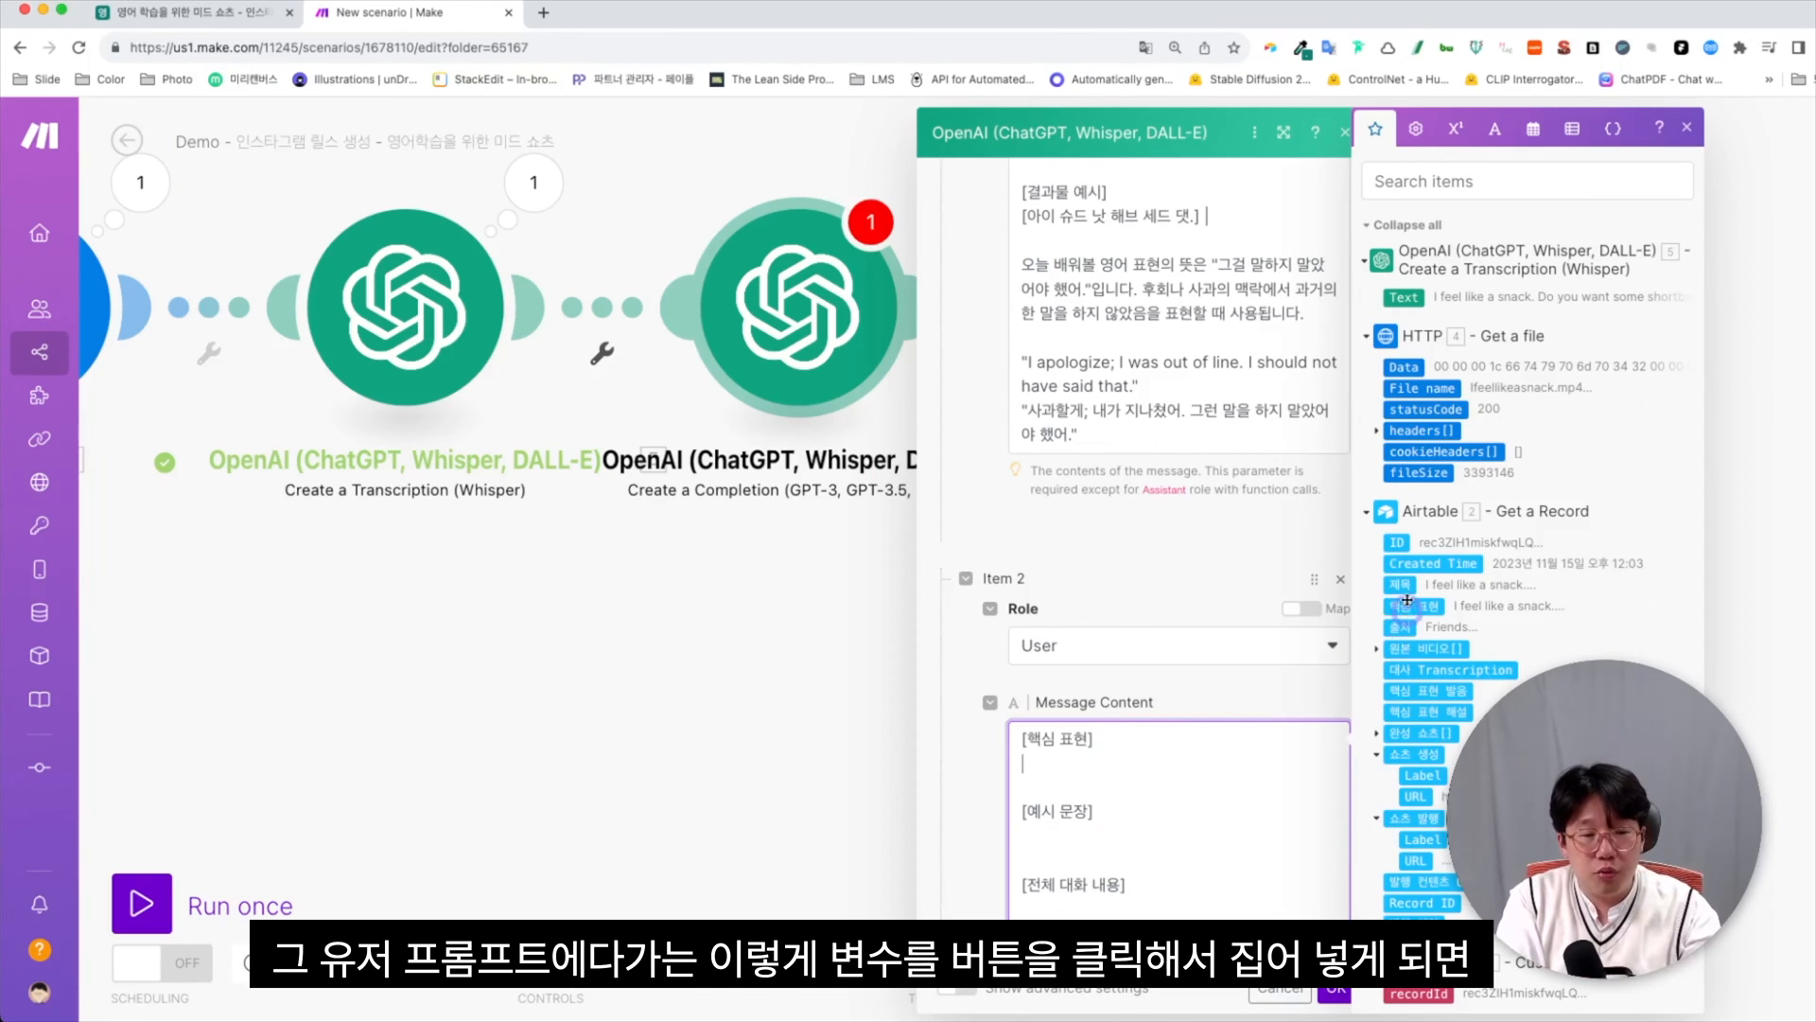
In the User message, map 제목 under [핵심 표현], 핵심 표현 under [예시 문장] and Whisper's Text under [전체 대화 내용], and save the module
{"action": "left_click", "coordinate": [1401, 585]}
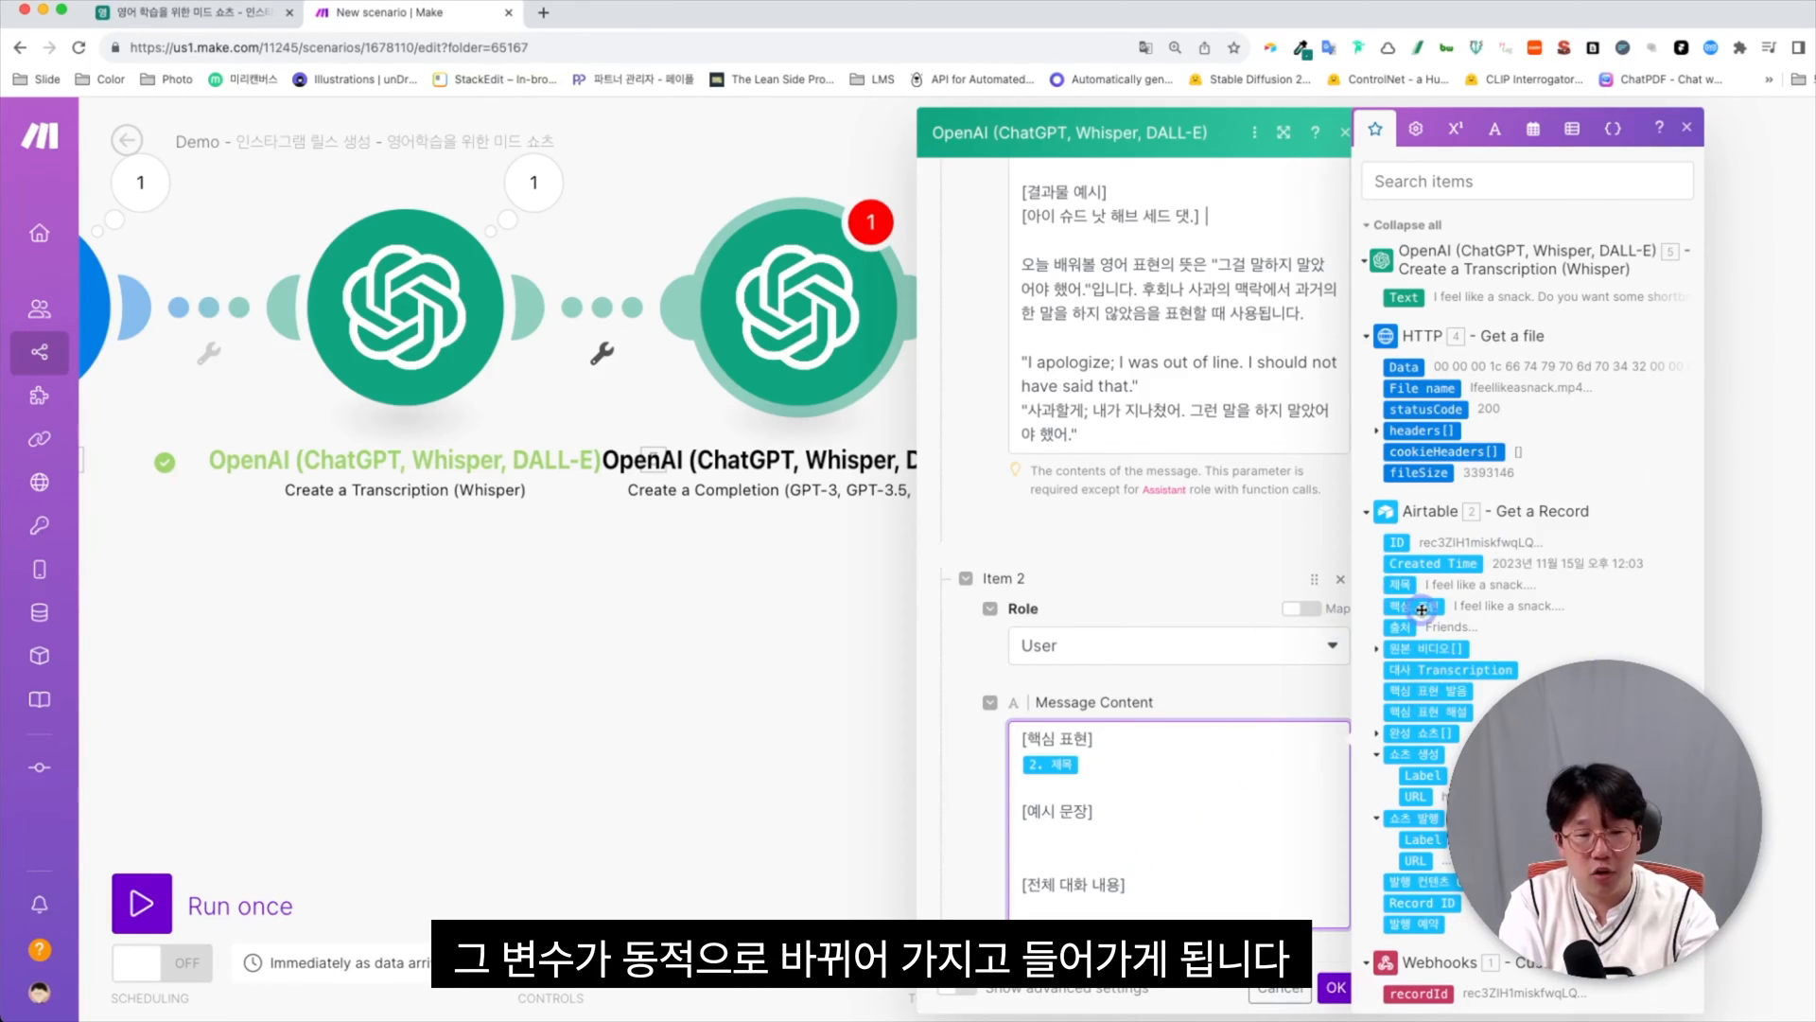
{"action": "left_click", "coordinate": [1404, 607]}
{"action": "left_click", "coordinate": [1259, 851]}
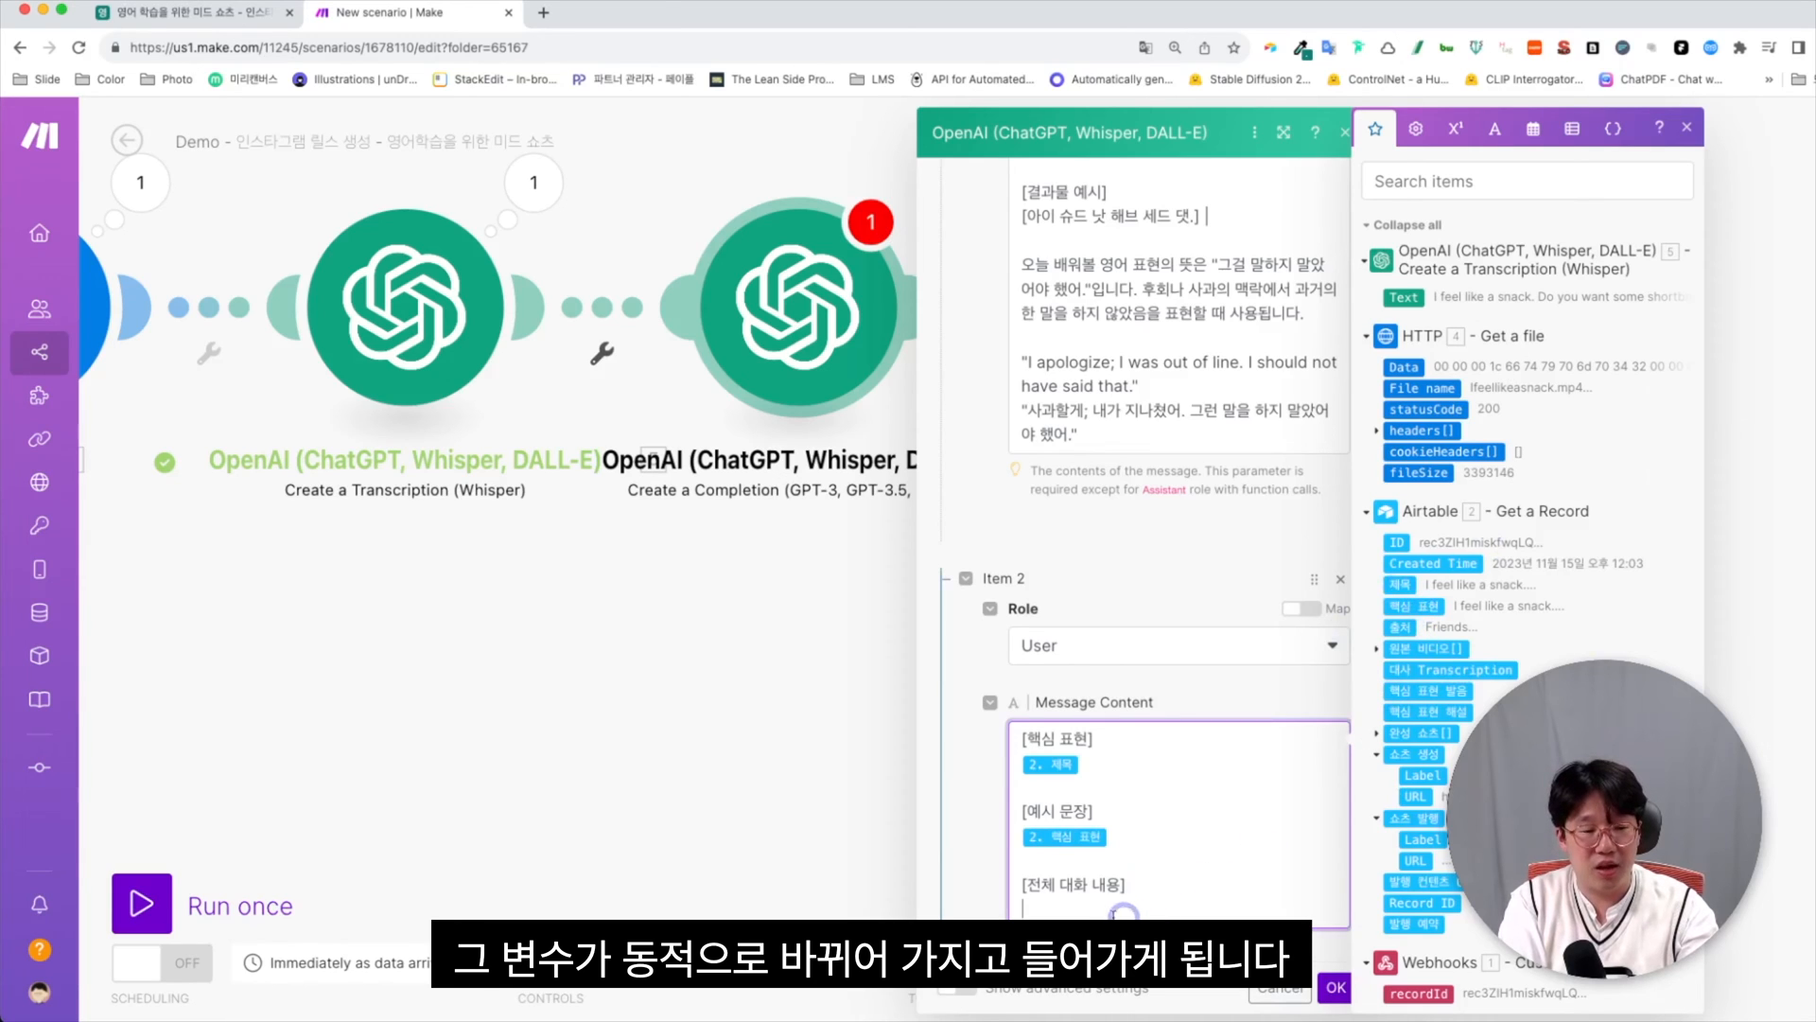
{"action": "left_click", "coordinate": [1054, 899]}
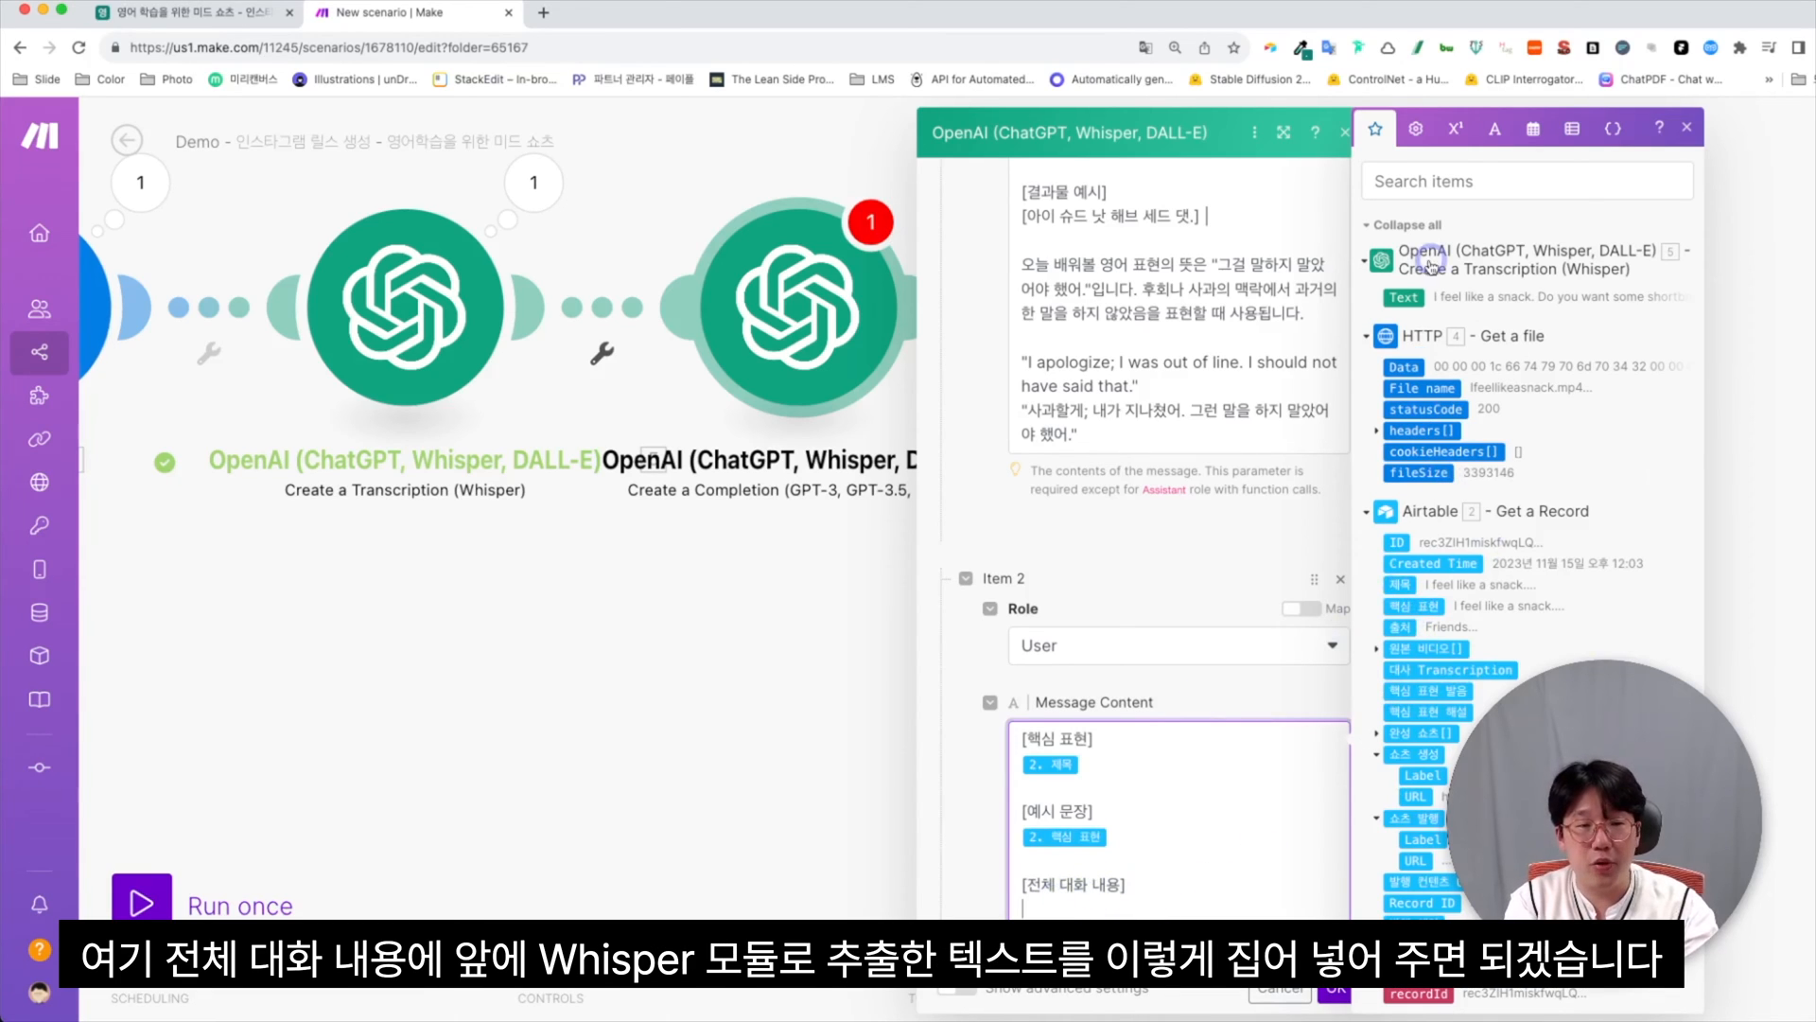
{"action": "left_click", "coordinate": [1404, 297]}
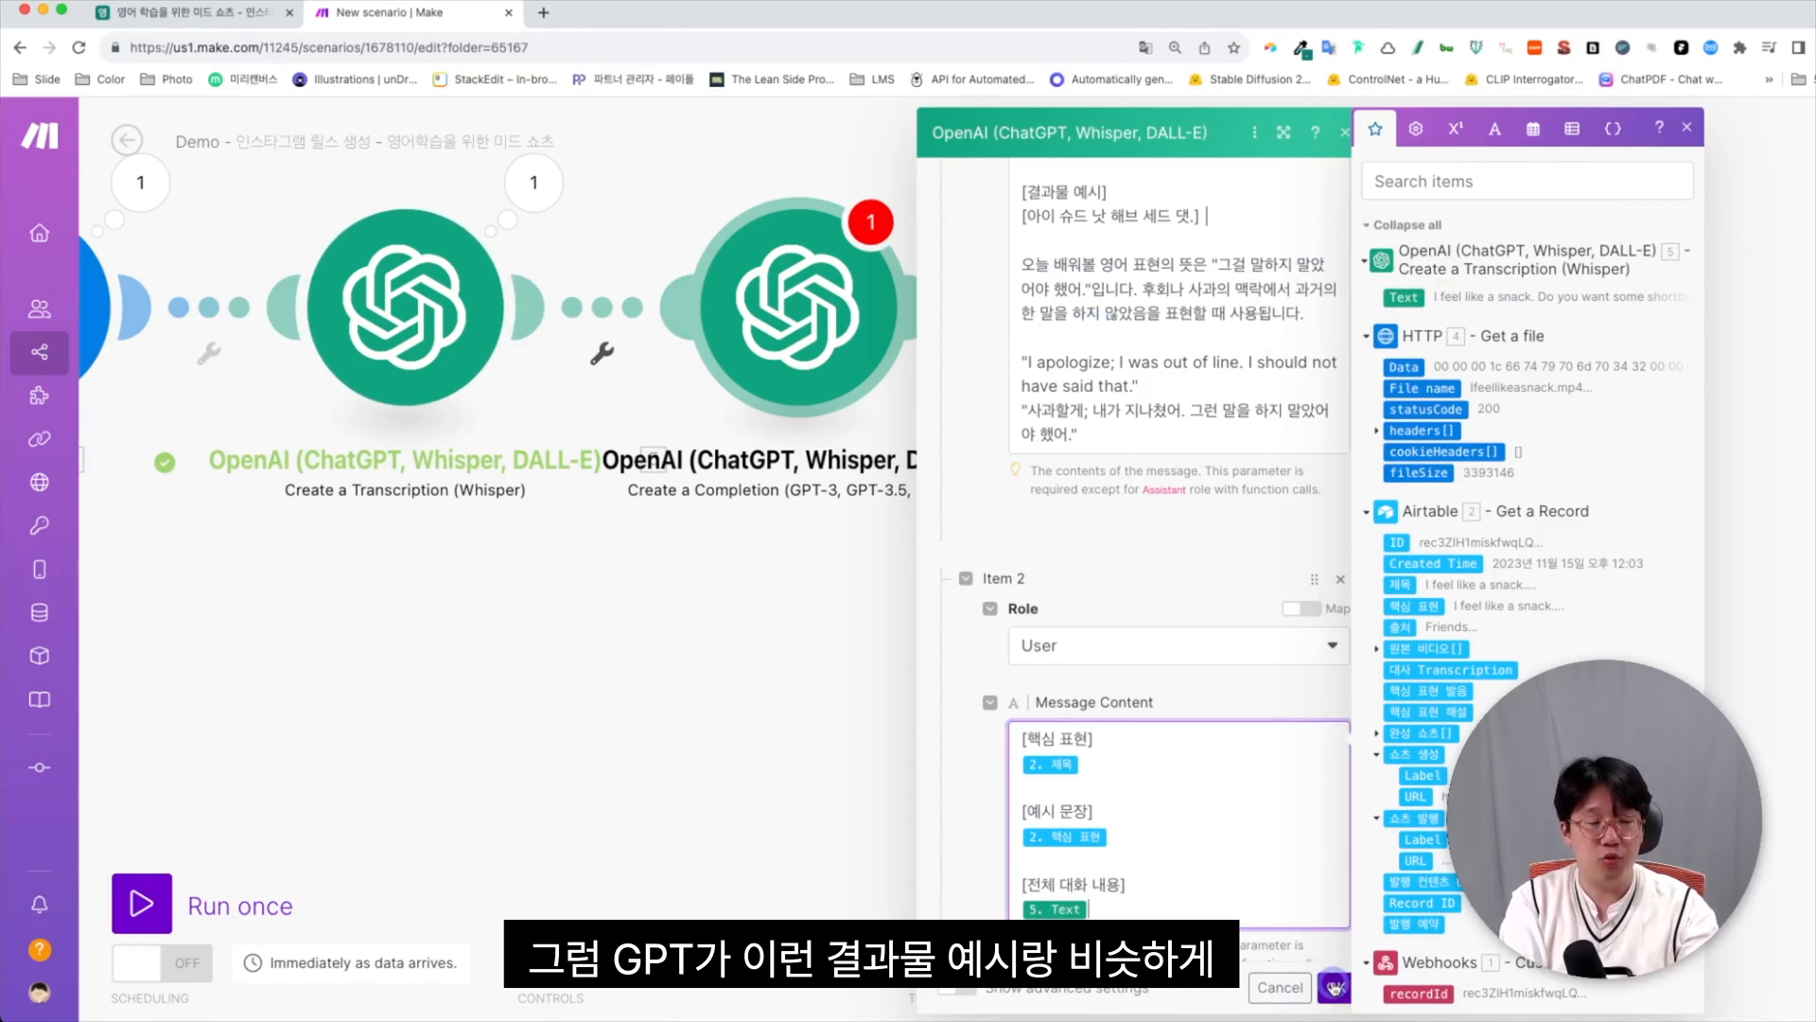
{"action": "scroll", "coordinate": [1328, 687], "scroll_direction": "up", "scroll_amount": 4}
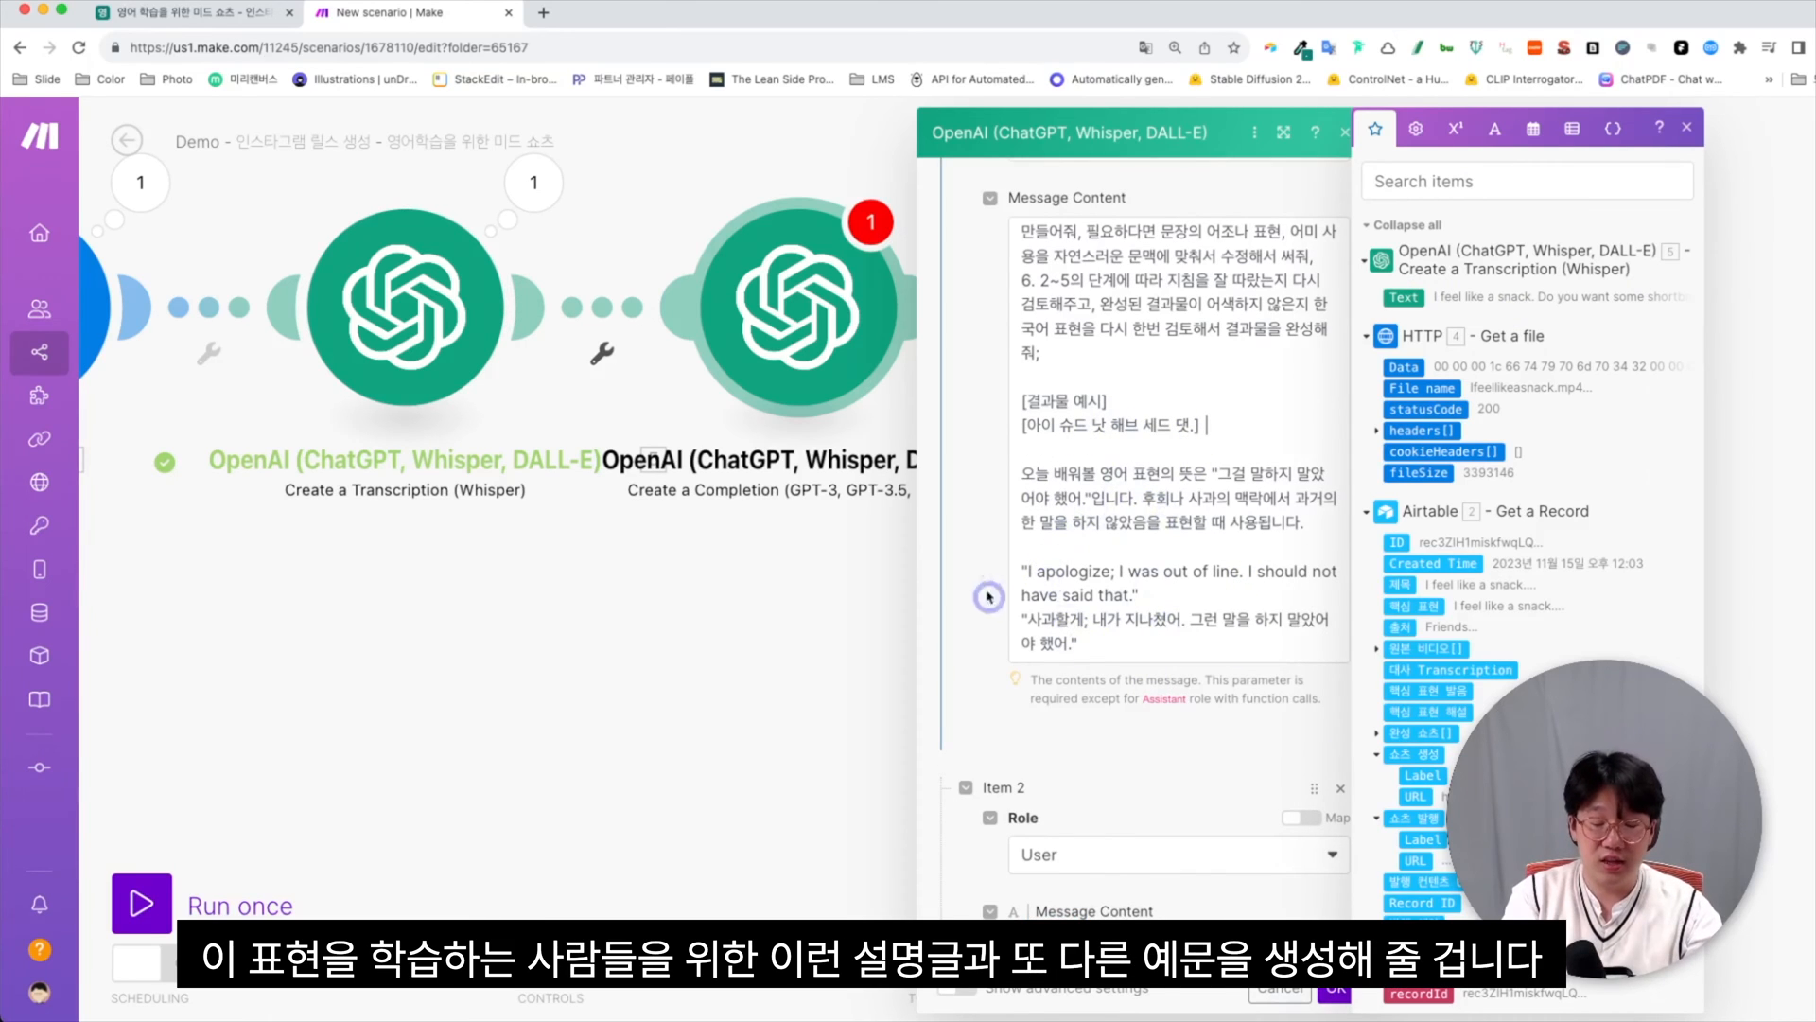
{"action": "scroll", "coordinate": [1116, 623], "scroll_direction": "down", "scroll_amount": 1}
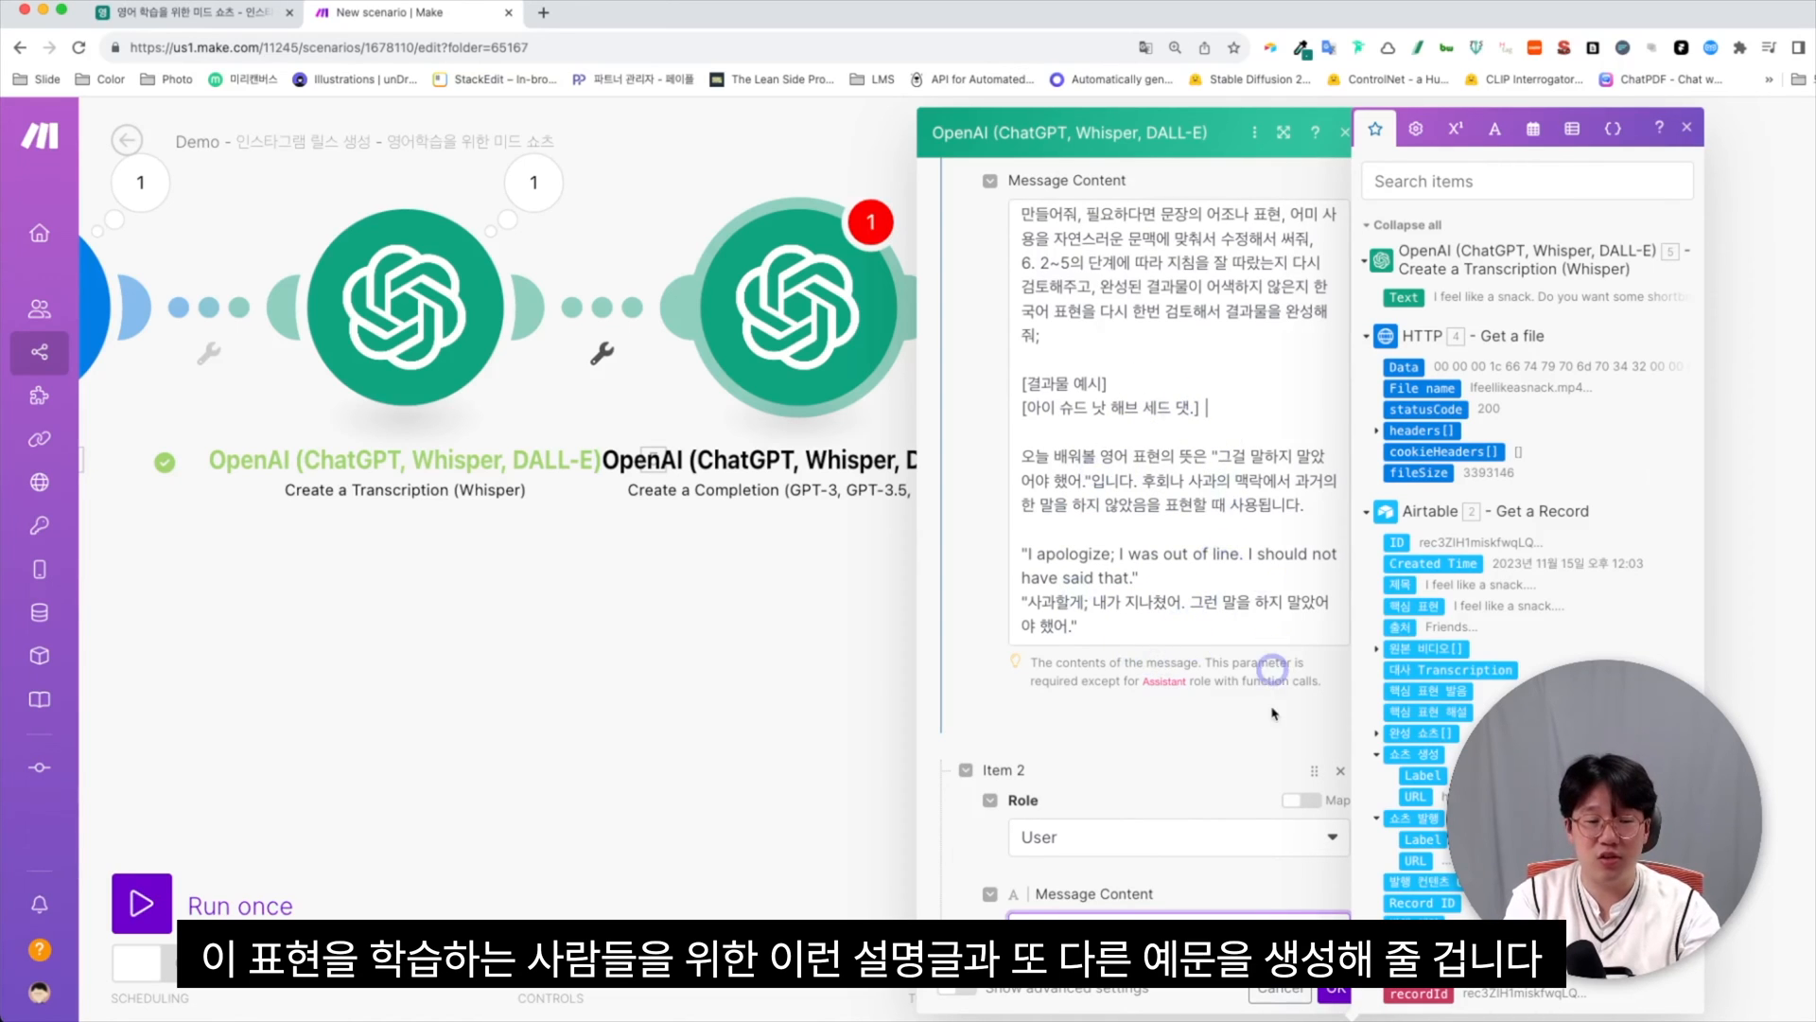
{"action": "scroll", "coordinate": [1271, 710], "scroll_direction": "down", "scroll_amount": 3}
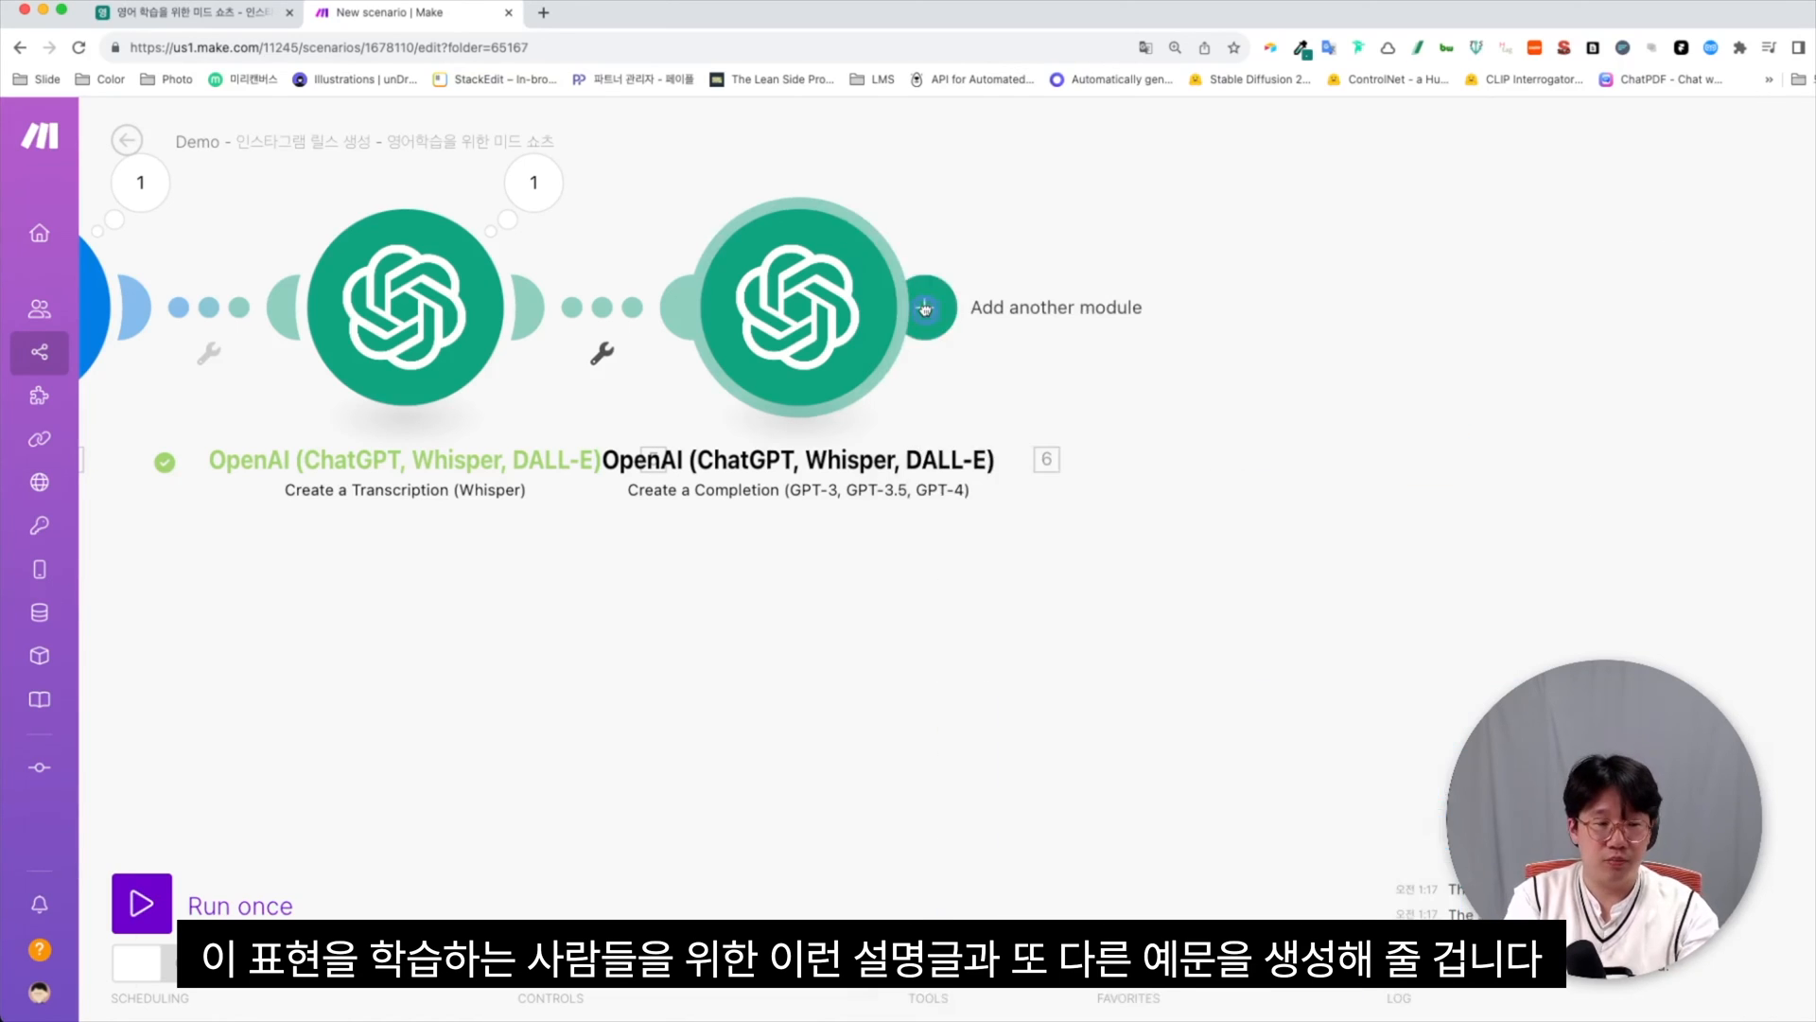
Add an Airtable Update a Record module after the completion, using the base 영어 학습을 위한 미드 쇼츠 - 인스타그램 자동화 and table 쇼츠
{"action": "left_click", "coordinate": [926, 307]}
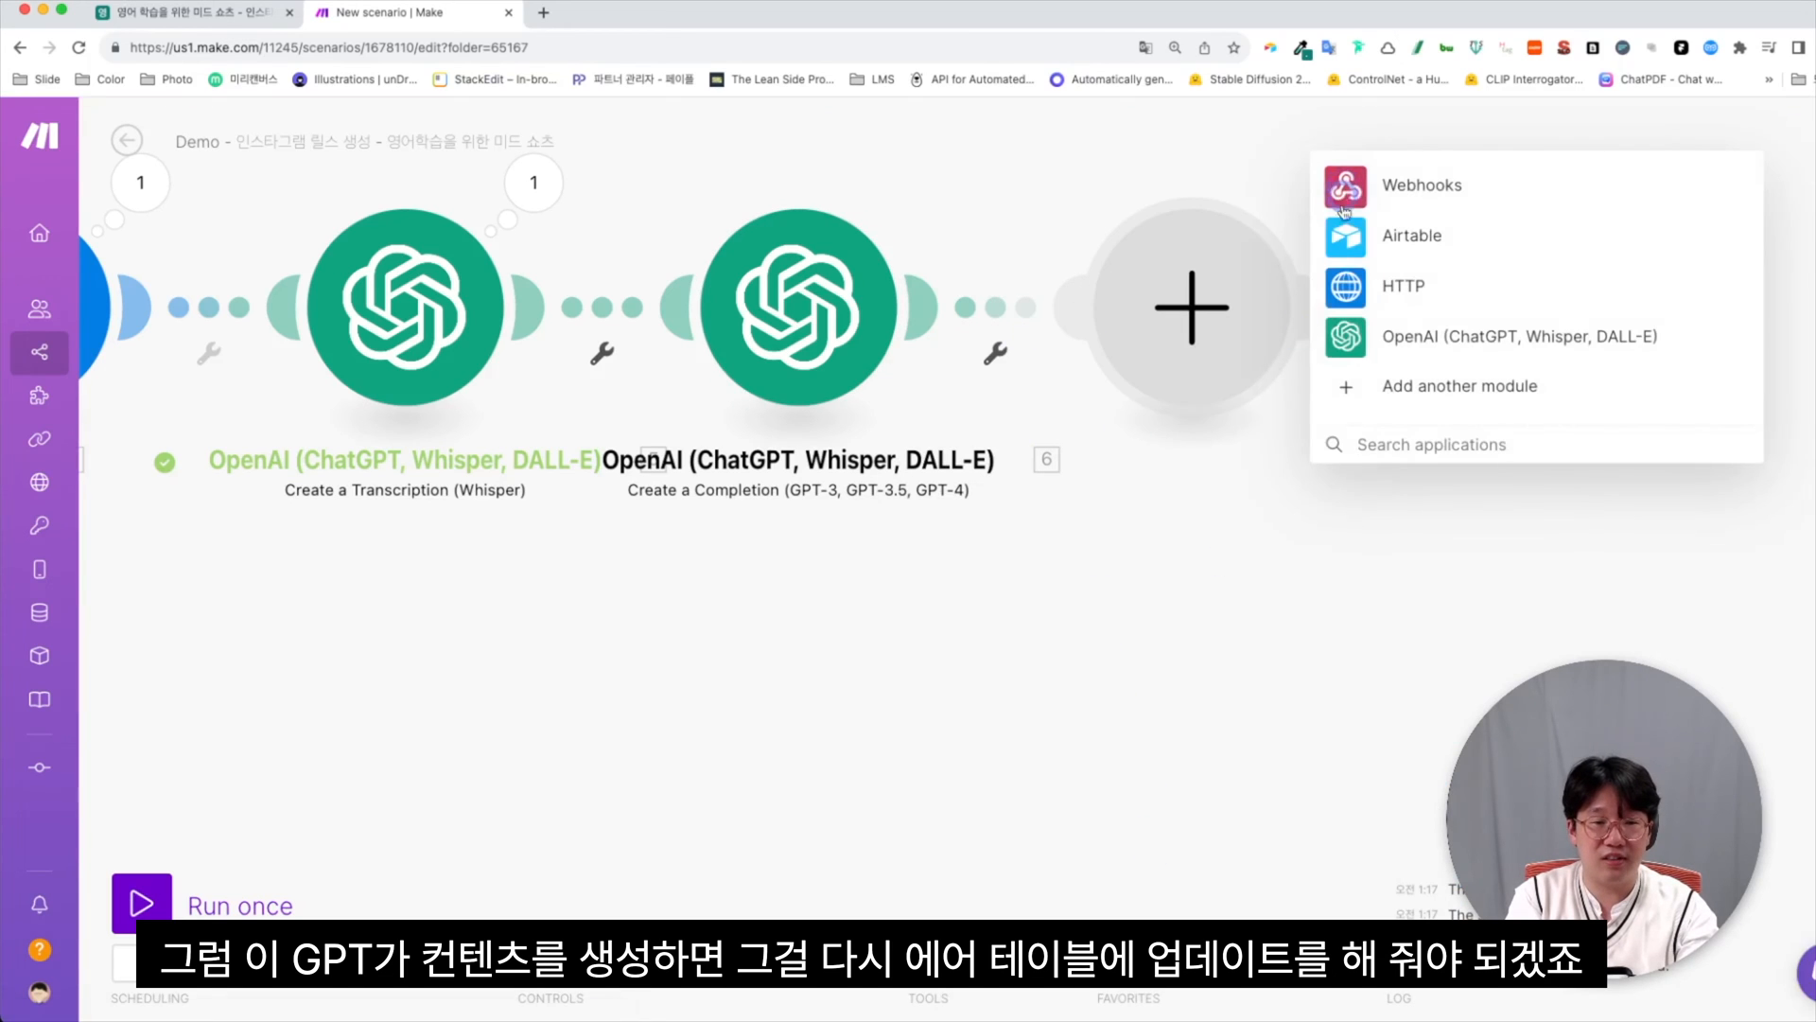
{"action": "left_click", "coordinate": [1345, 237]}
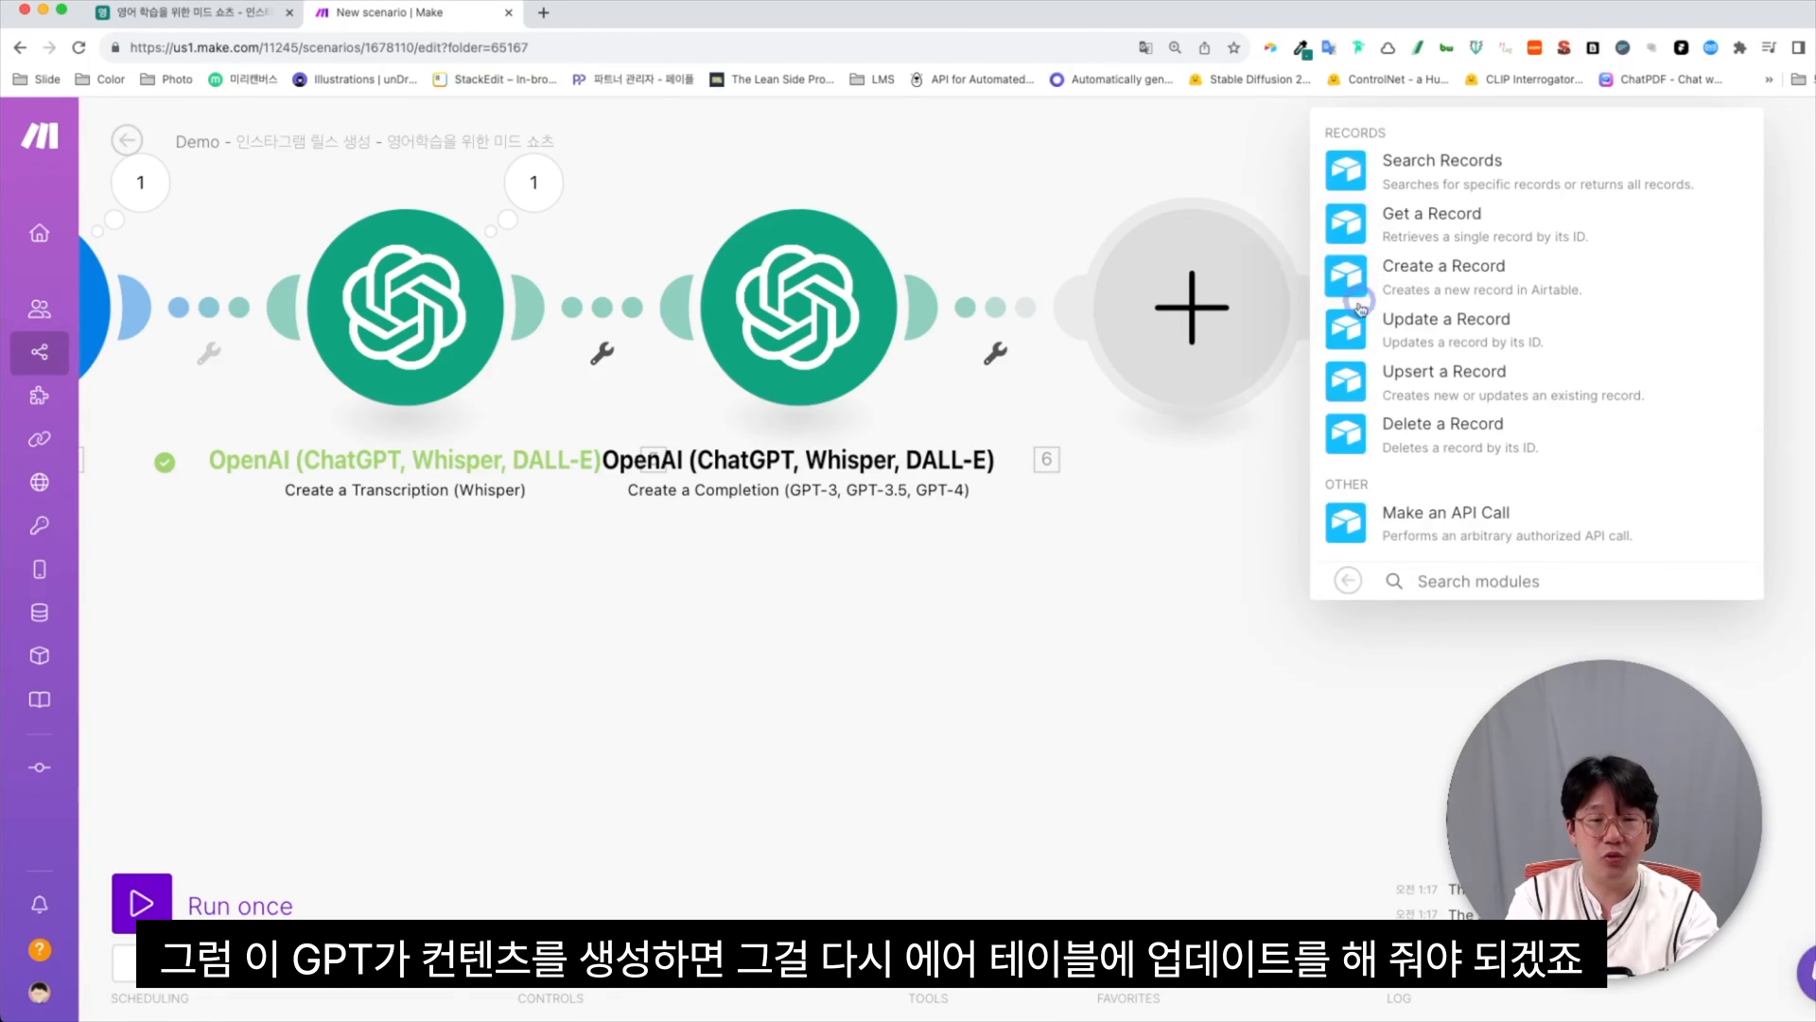
{"action": "left_click", "coordinate": [1349, 332]}
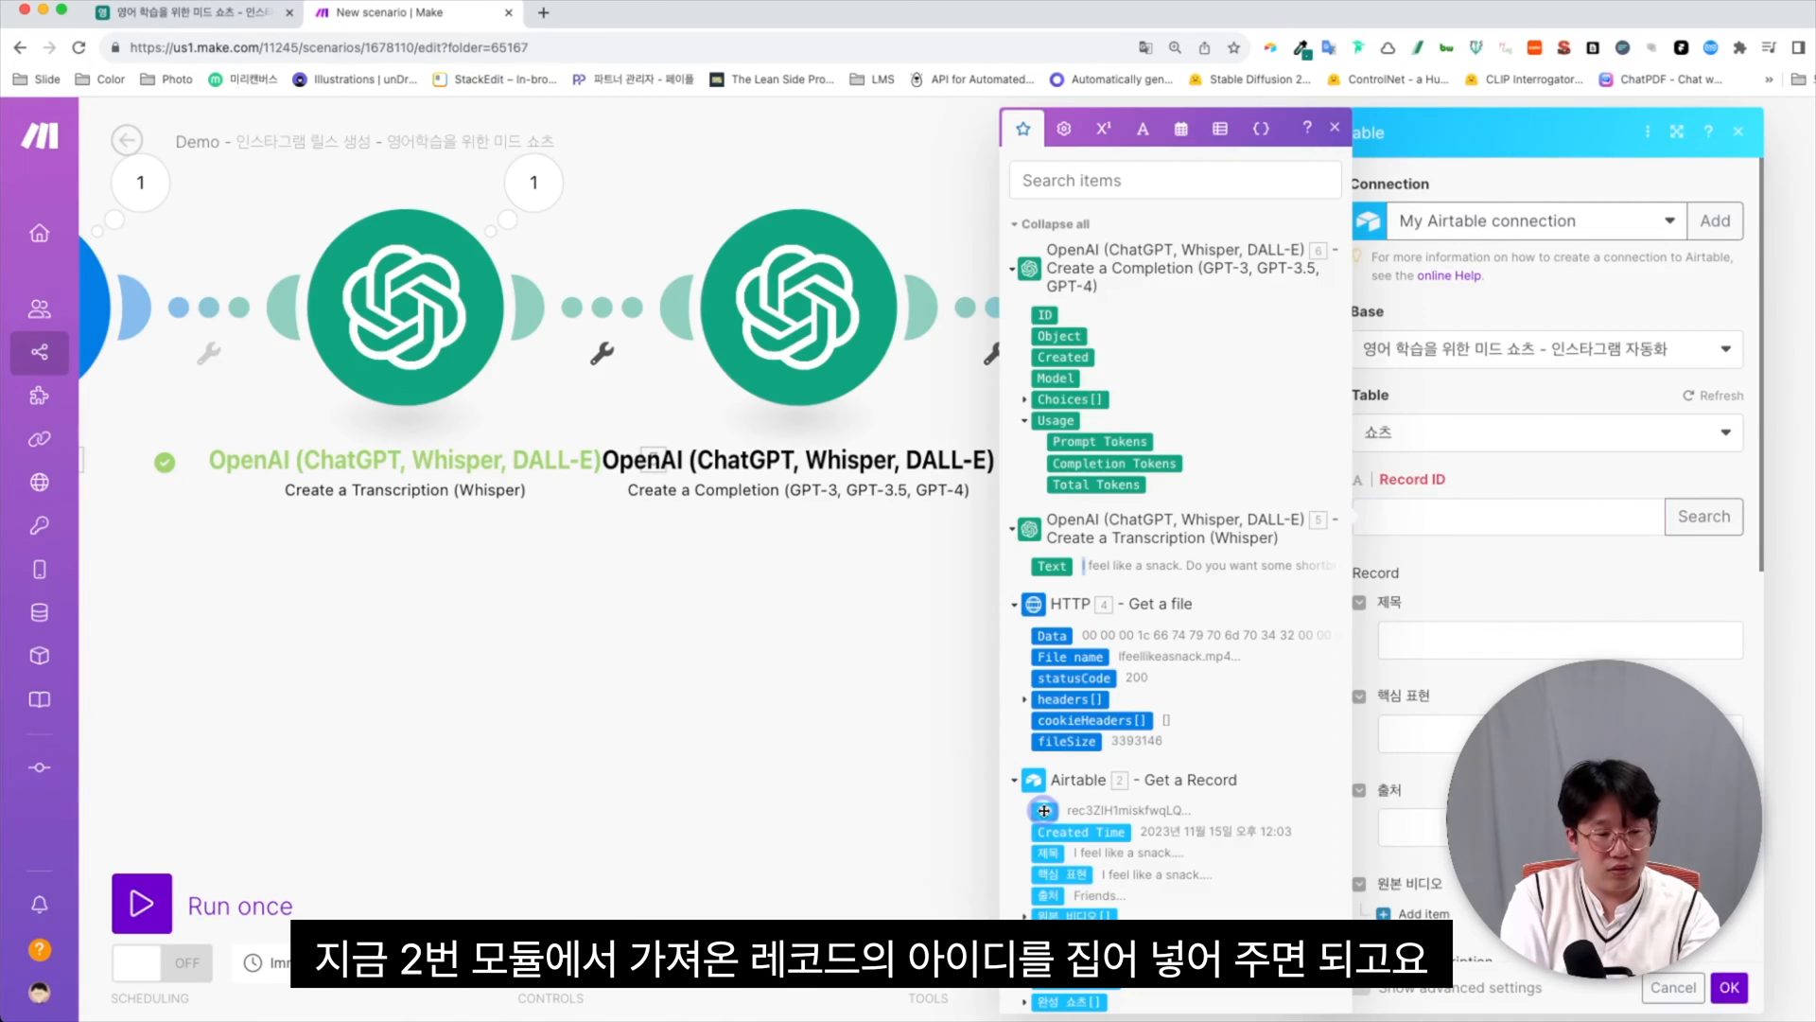
Map the ID from the Airtable Get a Record module into the Record ID of the Update a Record module
{"action": "left_click_drag", "start_coordinate": [1044, 811], "coordinate": [1409, 511]}
{"action": "scroll", "coordinate": [1419, 520], "scroll_direction": "down", "scroll_amount": 2}
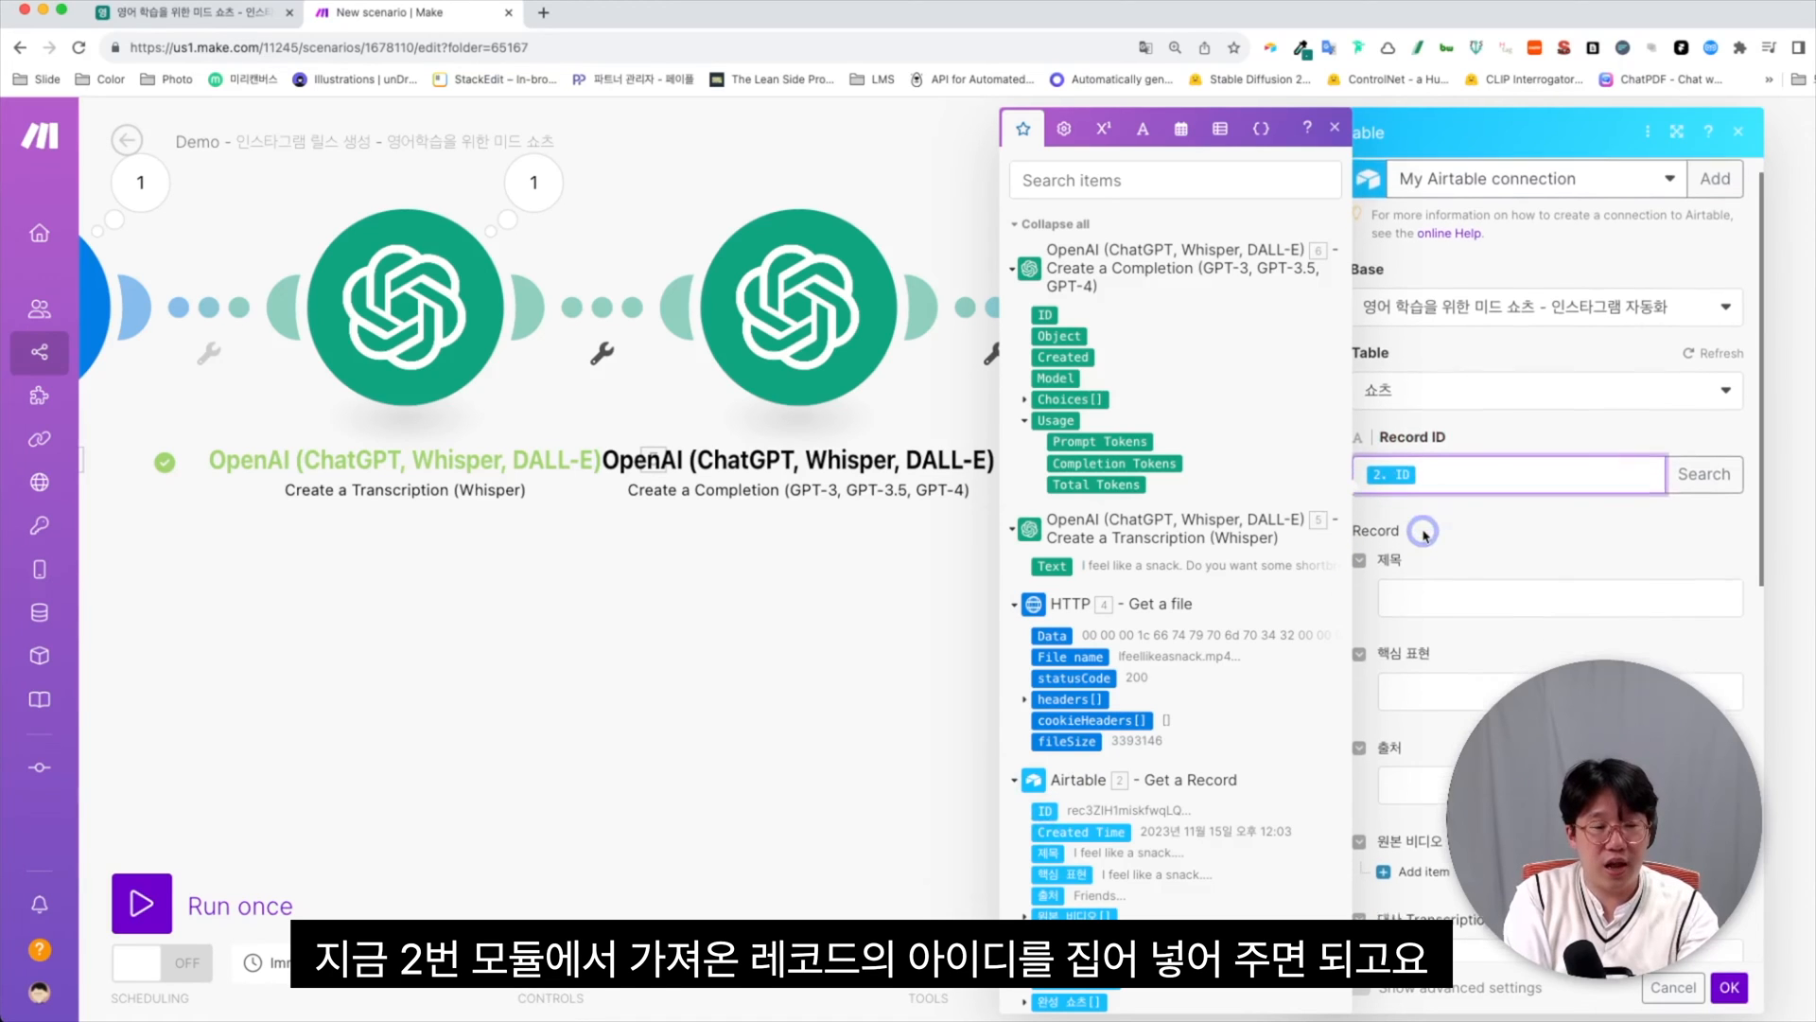
{"action": "scroll", "coordinate": [1431, 567], "scroll_direction": "down", "scroll_amount": 3}
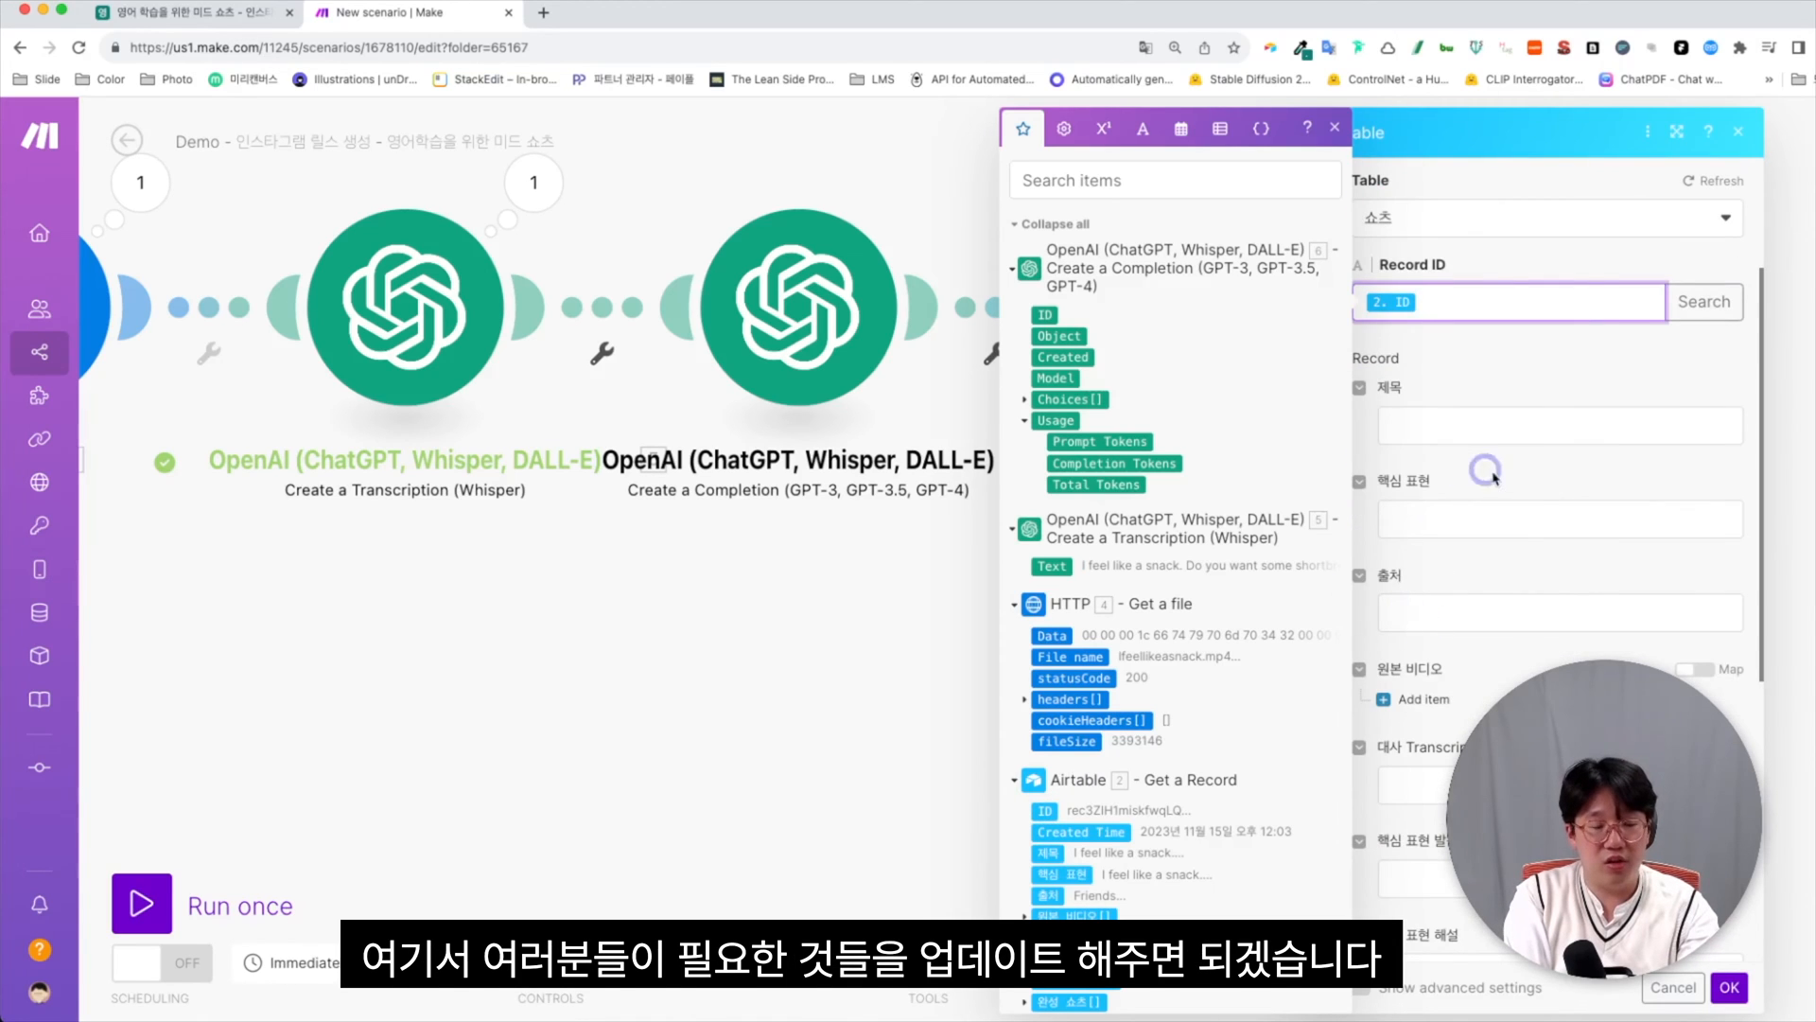
{"action": "scroll", "coordinate": [1520, 549], "scroll_direction": "down", "scroll_amount": 2}
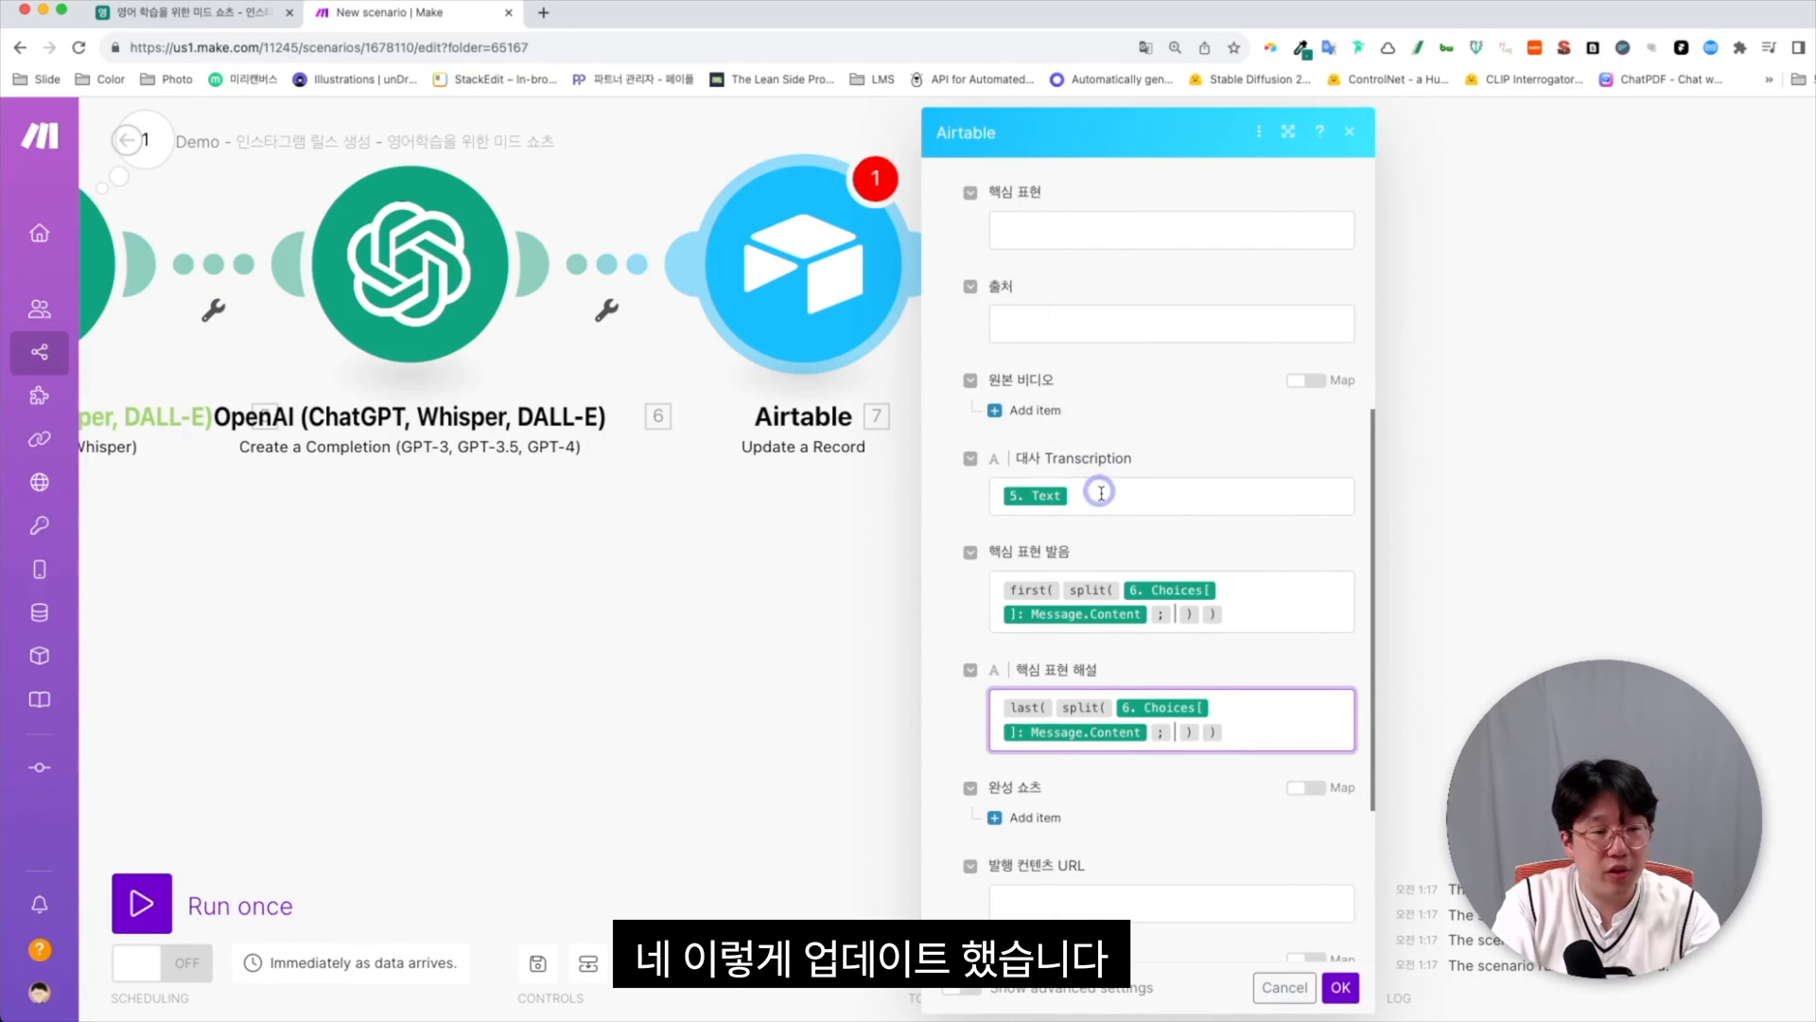
Review the mappings for 대사 Transcription, 핵심 표현 발음 and 핵심 표현 해설, including the separator used in the split function
{"action": "left_click", "coordinate": [1103, 500]}
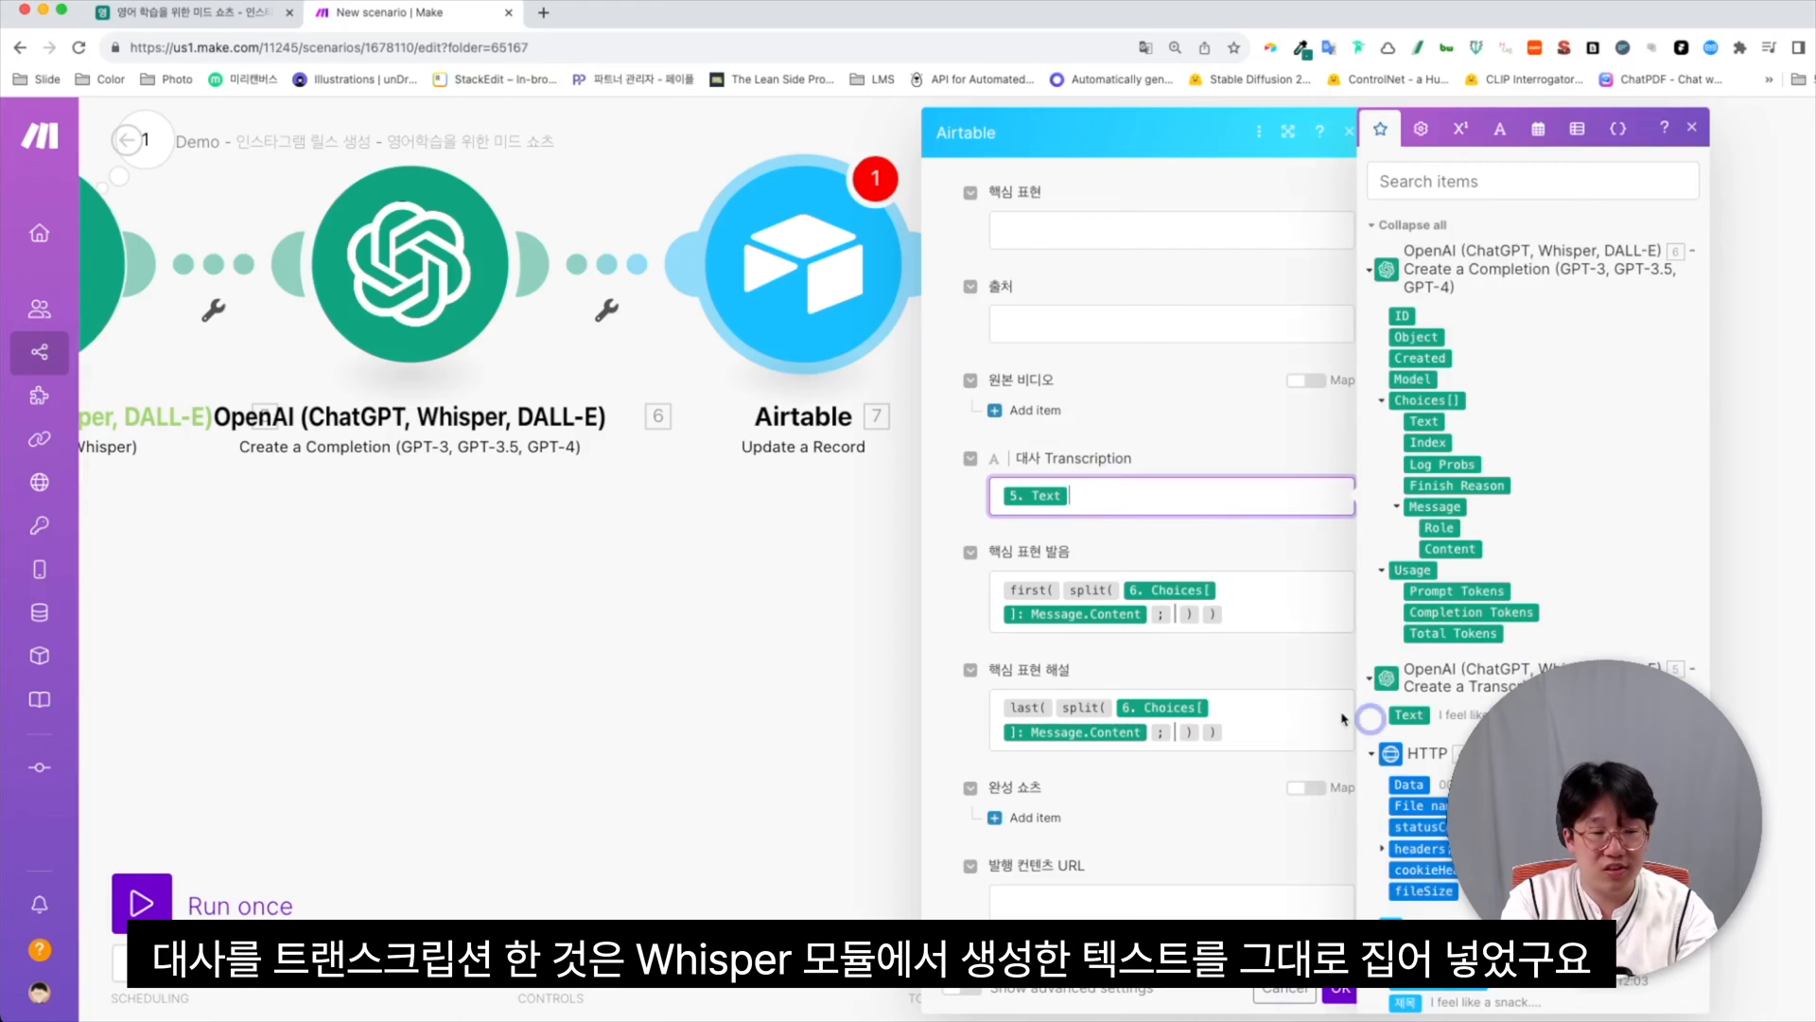
{"action": "left_click", "coordinate": [1262, 591]}
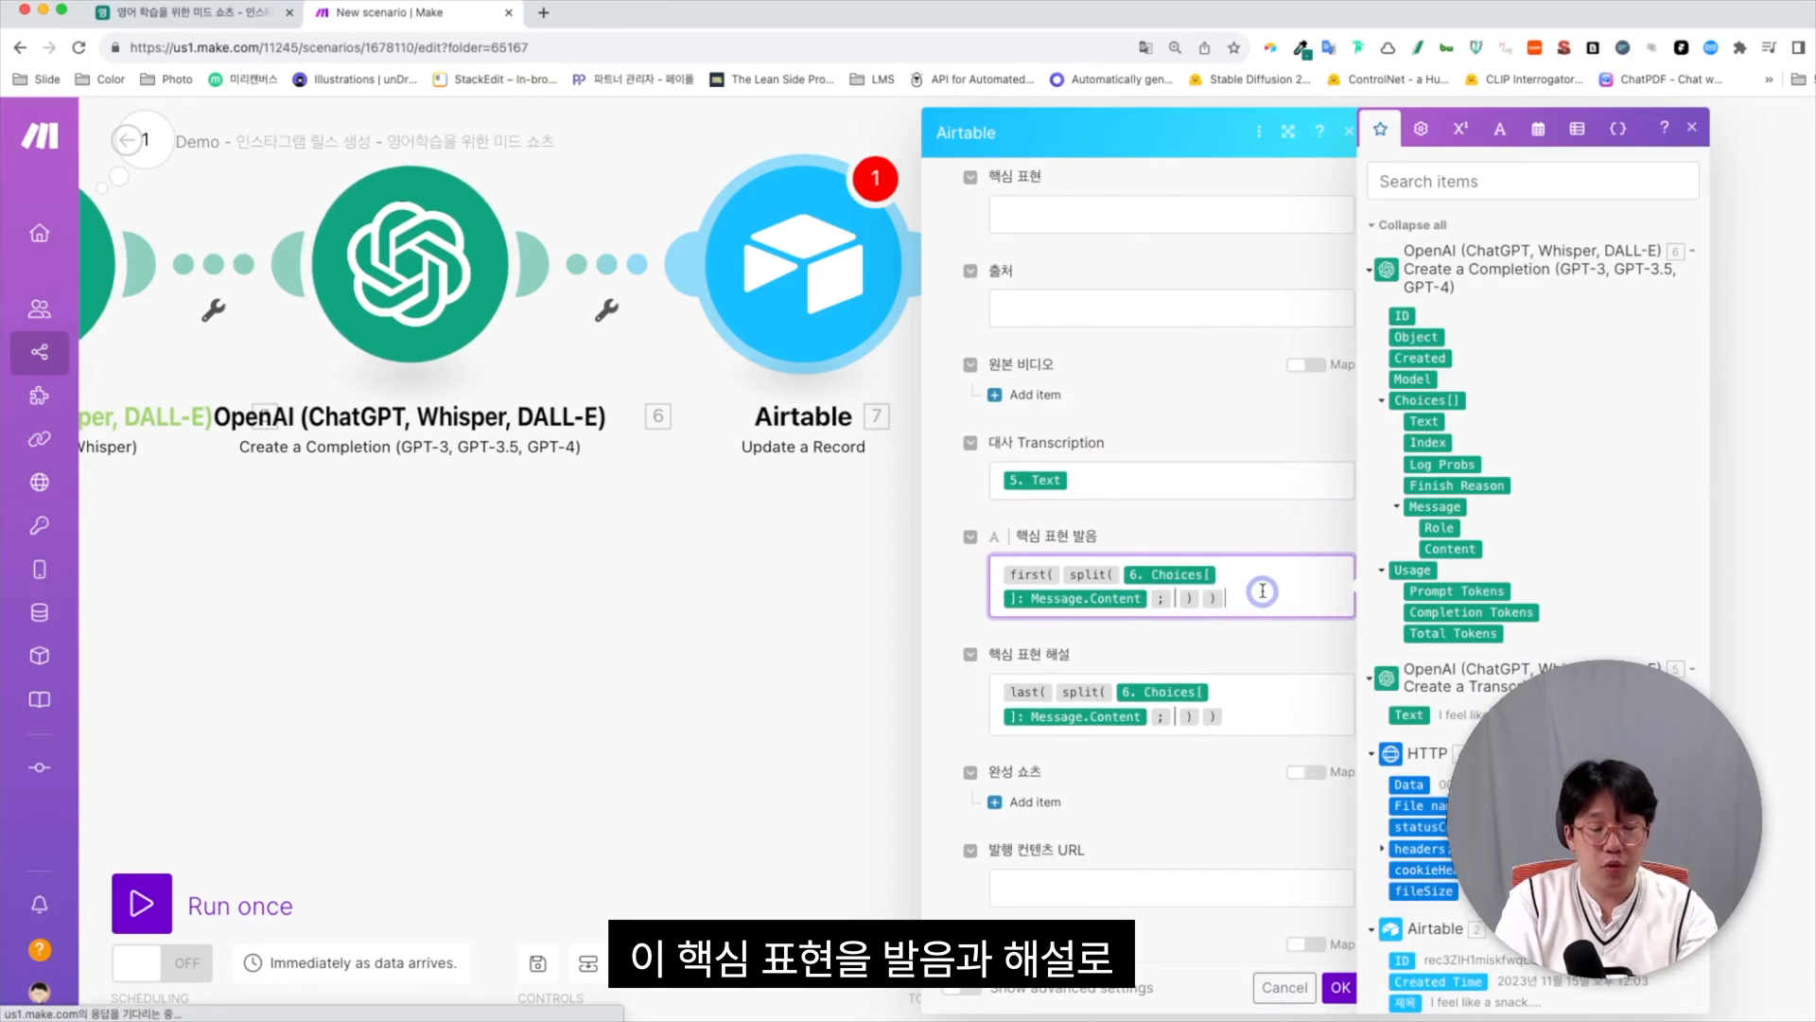
{"action": "left_click", "coordinate": [1263, 704]}
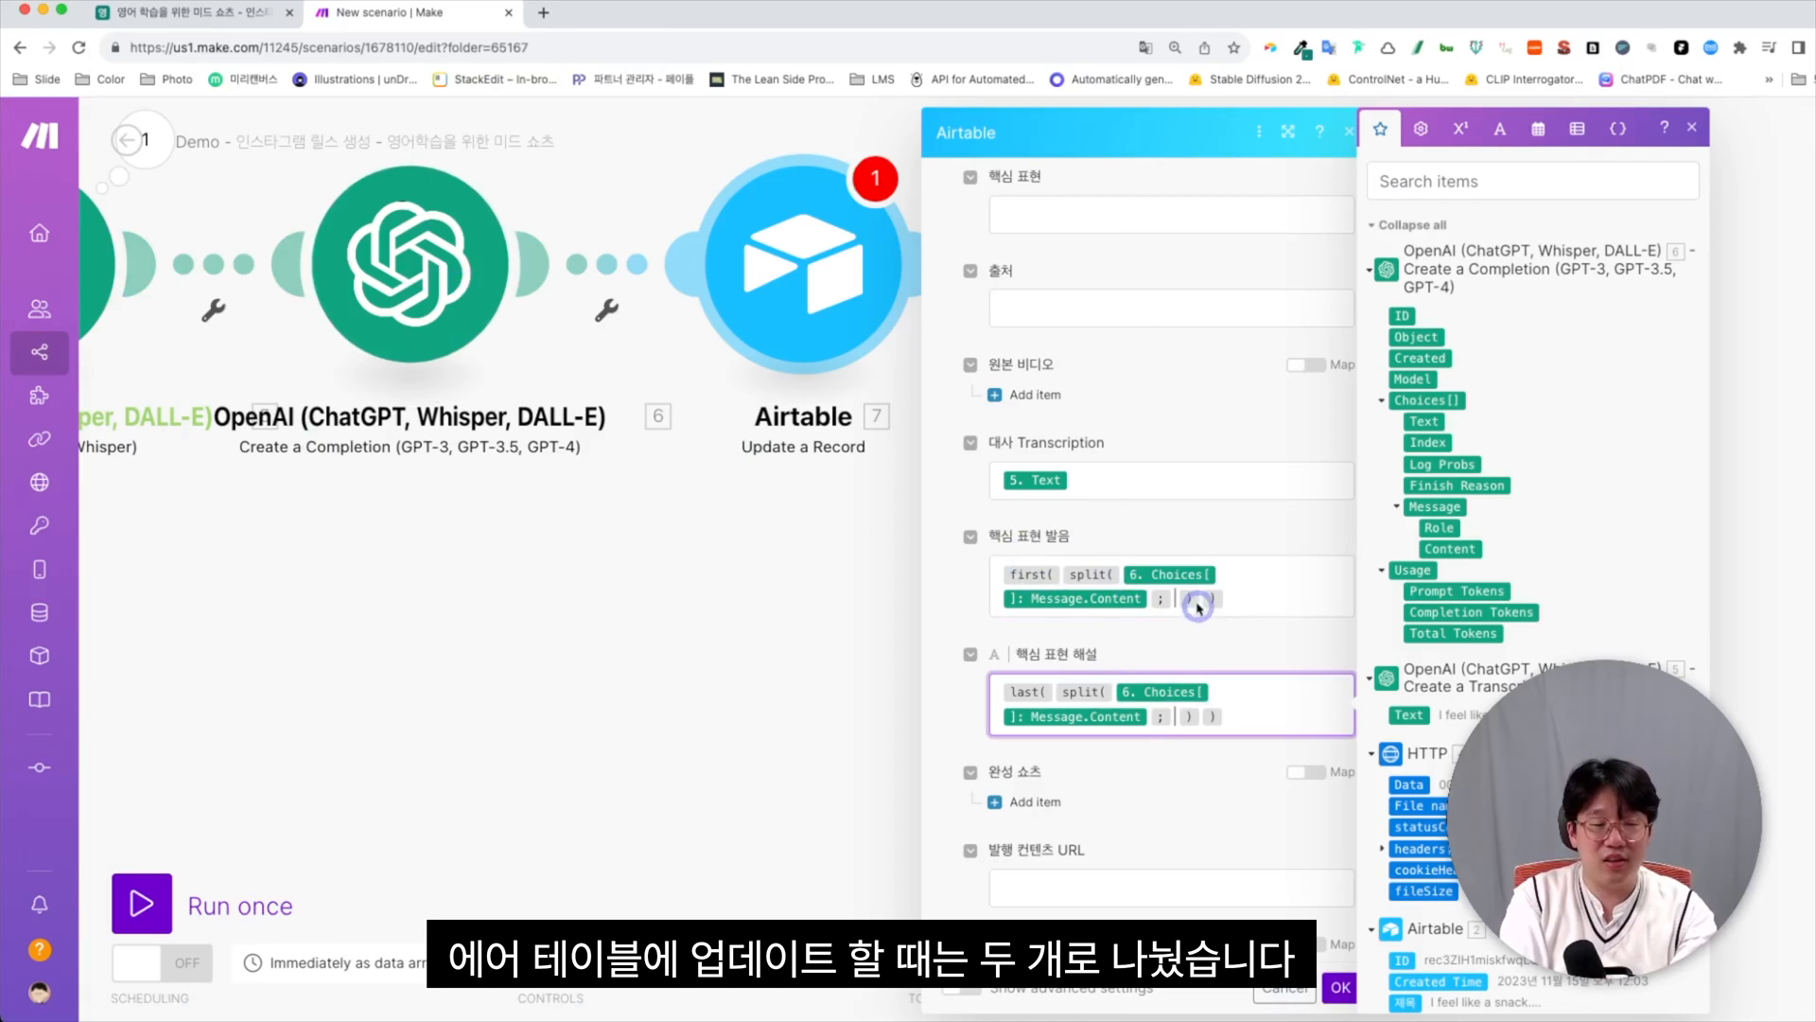
{"action": "left_click", "coordinate": [1176, 717]}
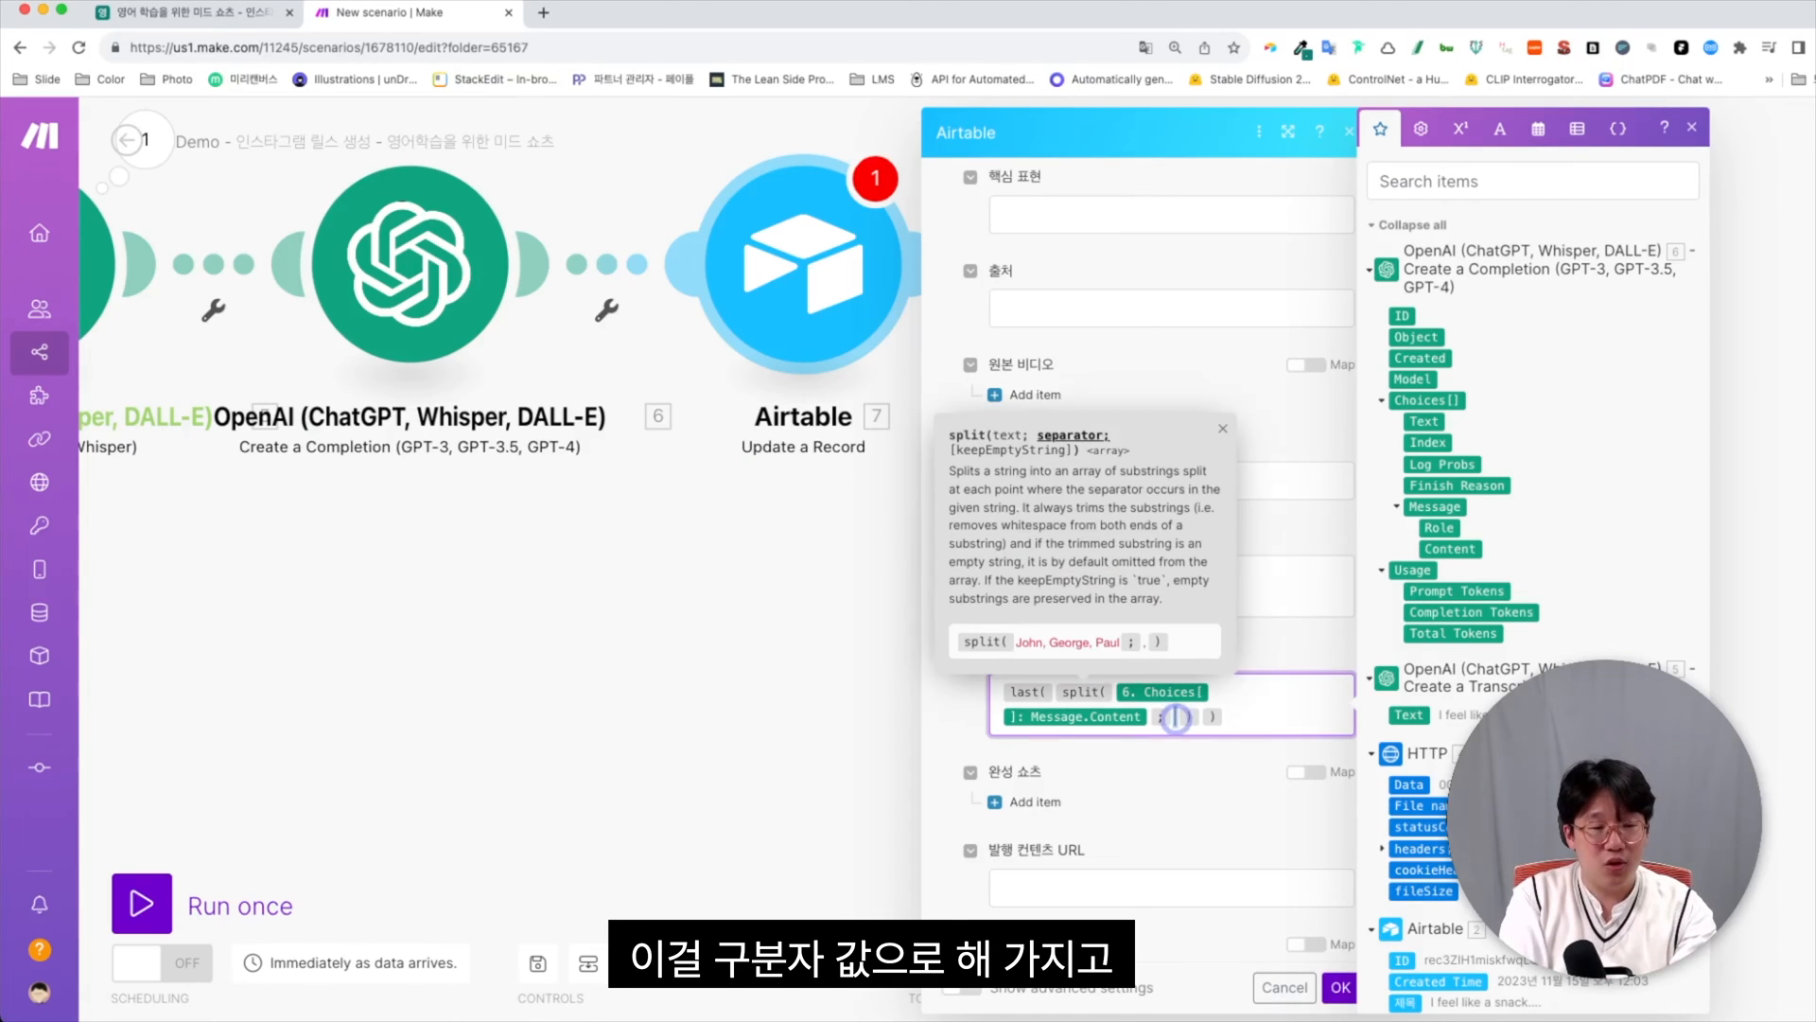
{"action": "left_click", "coordinate": [1329, 722]}
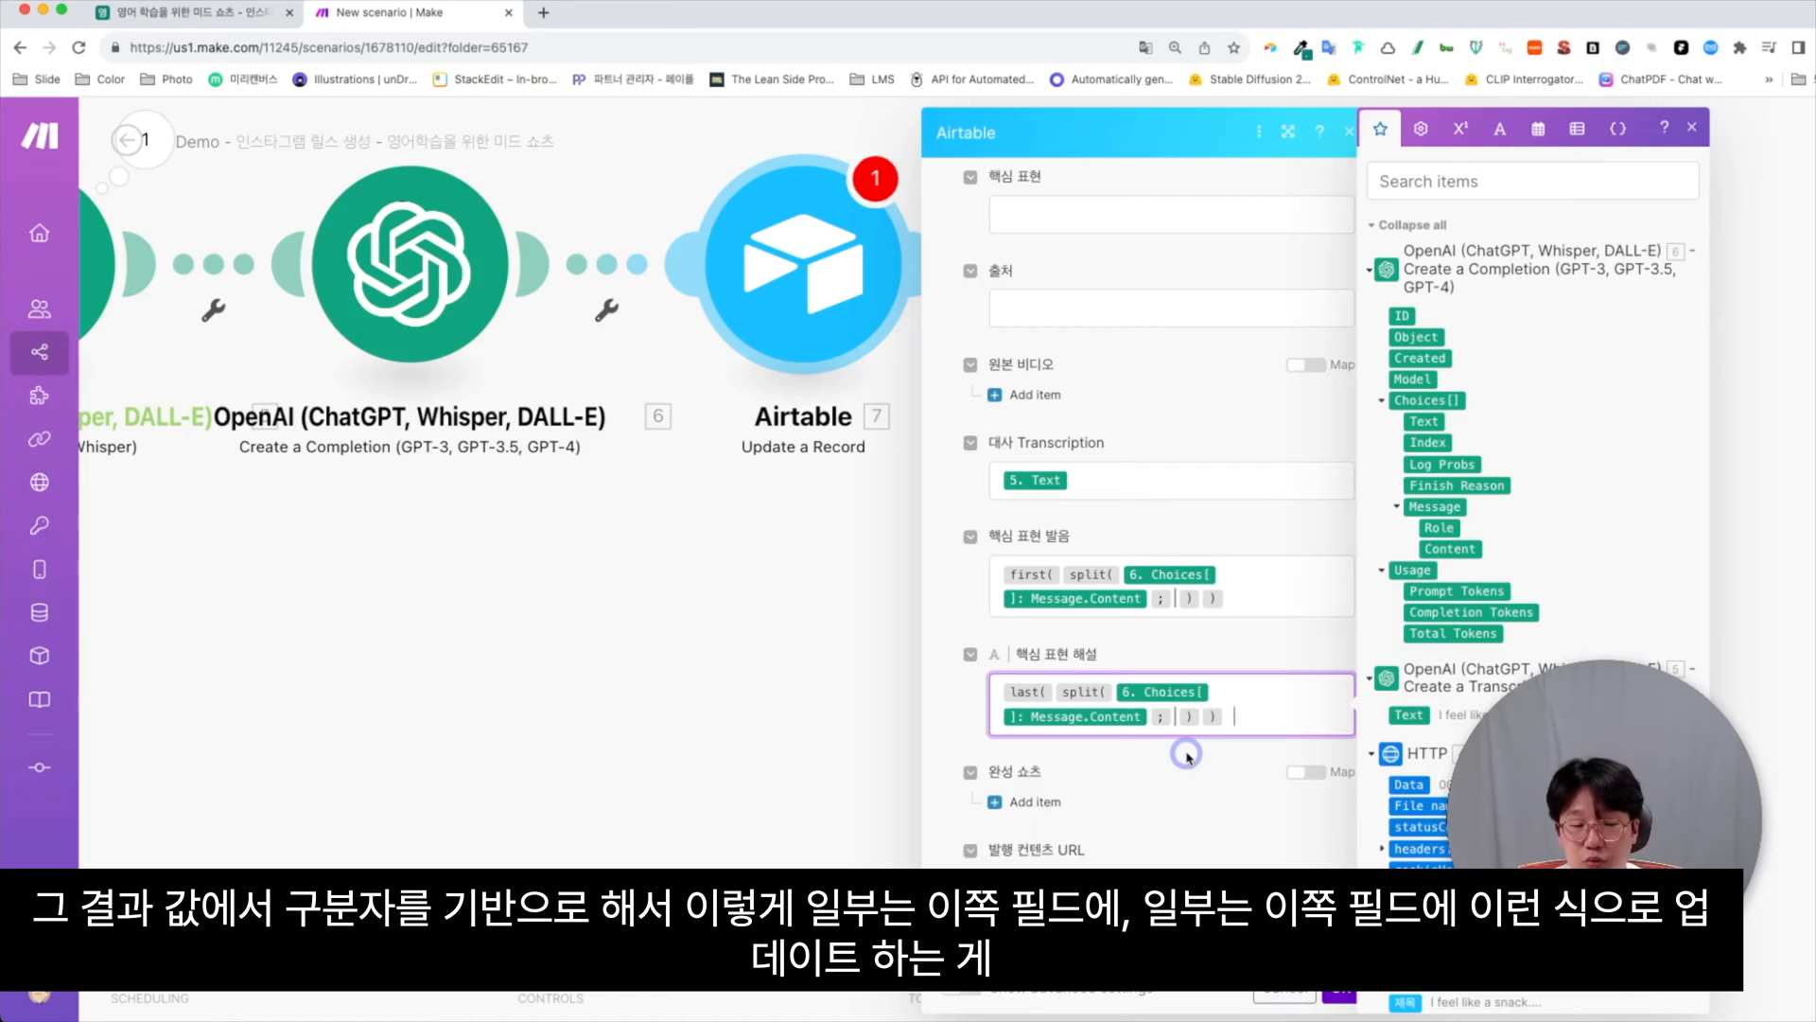
{"action": "scroll", "coordinate": [1186, 757], "scroll_direction": "down", "scroll_amount": 1}
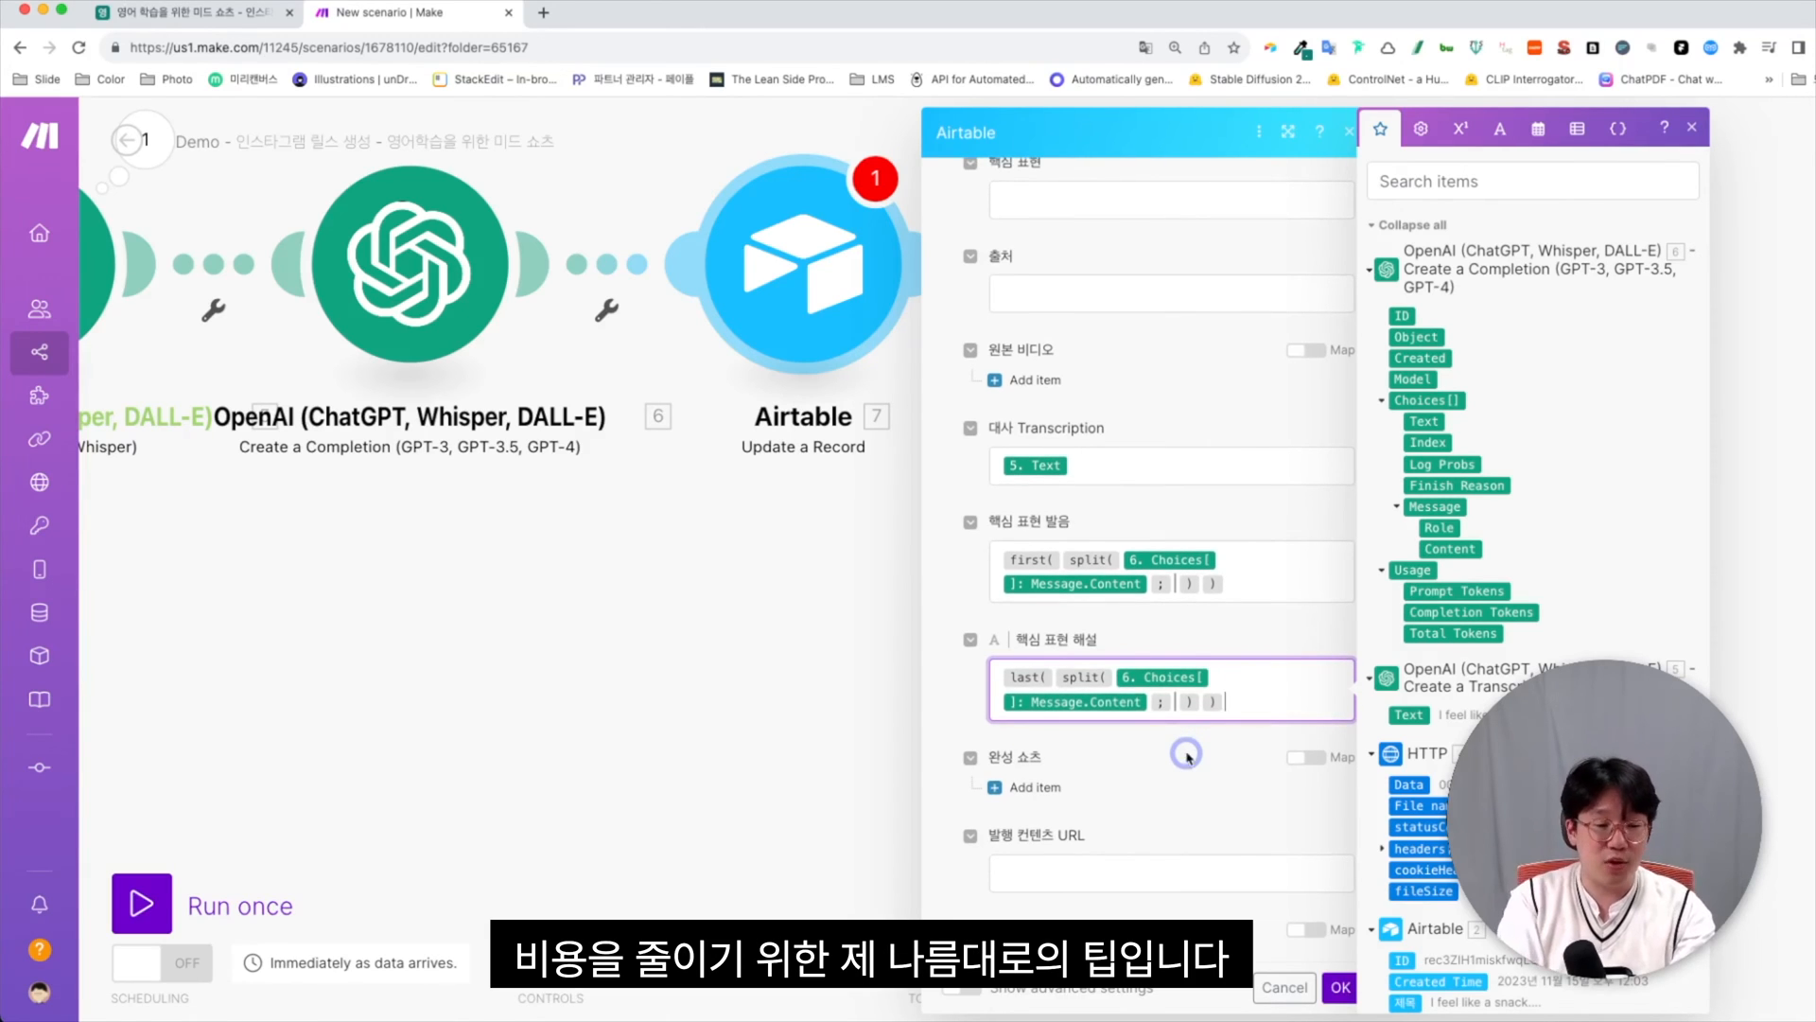
{"action": "scroll", "coordinate": [1186, 756], "scroll_direction": "down", "scroll_amount": 2}
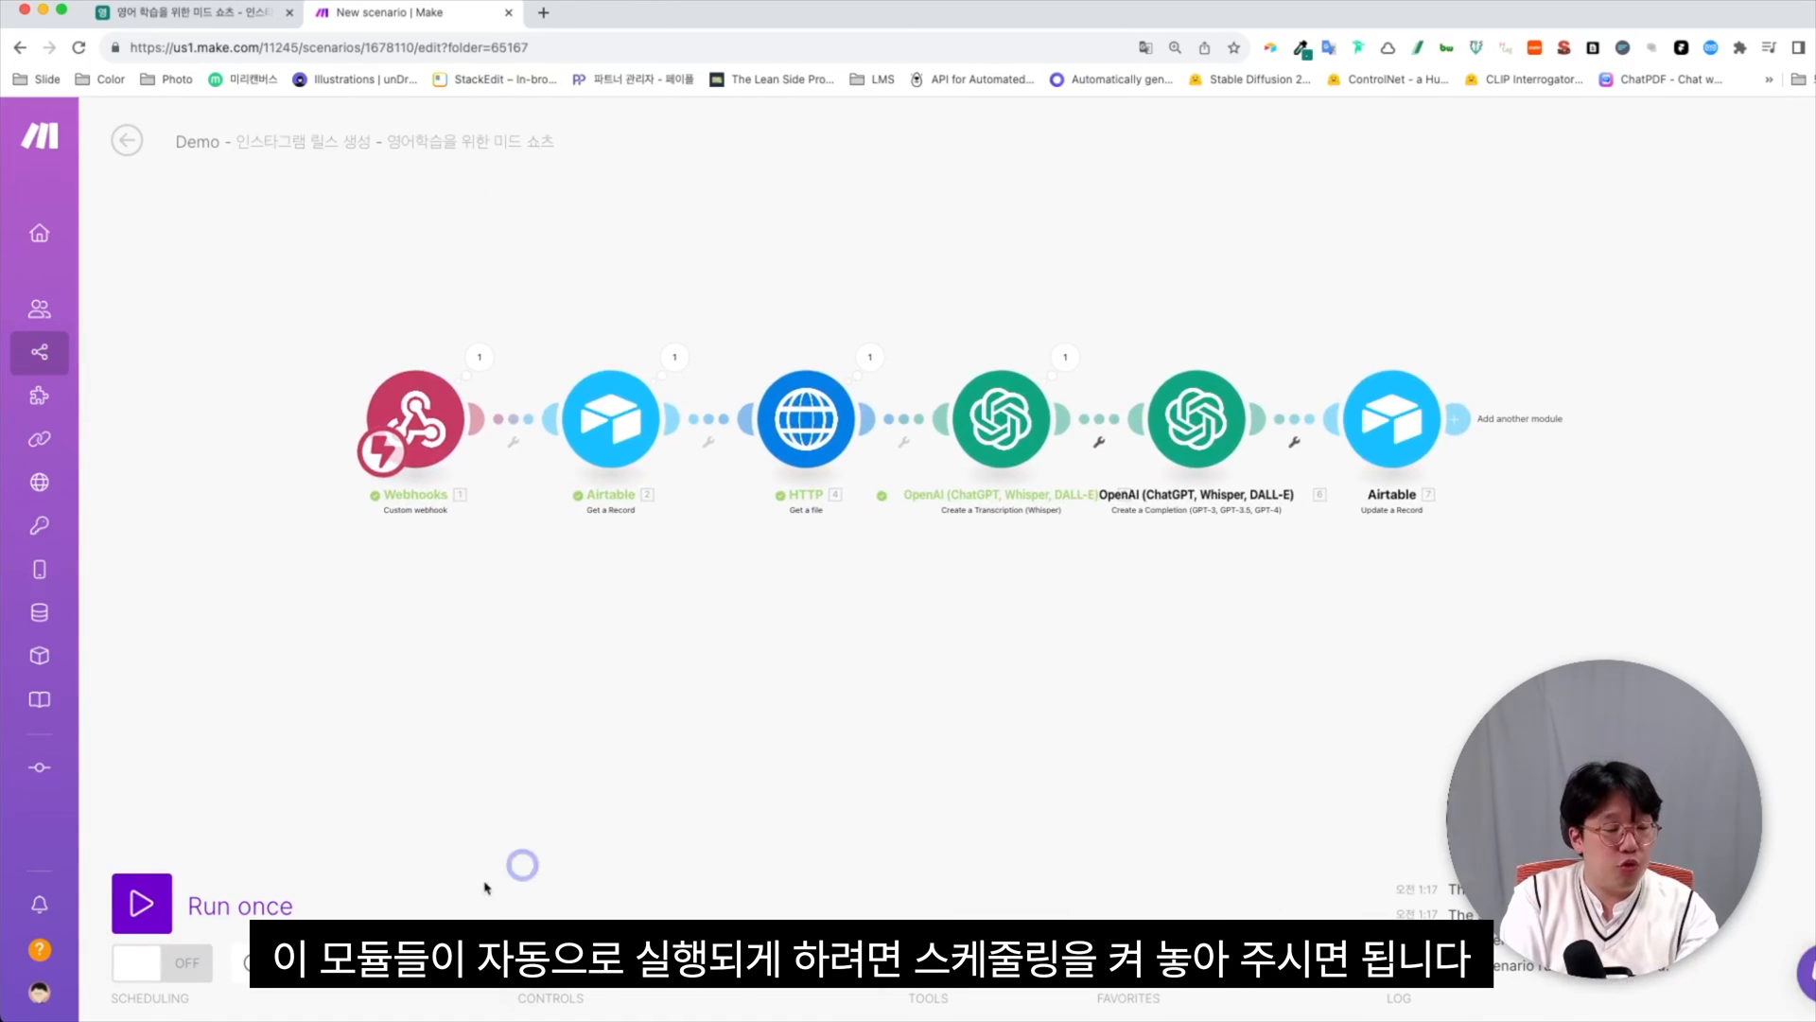
Turn on the scenario's scheduling, trigger 쇼츠 생성 for the "I feel like a snack." record in Airtable, and return to the Make scenario
{"action": "left_click", "coordinate": [180, 971]}
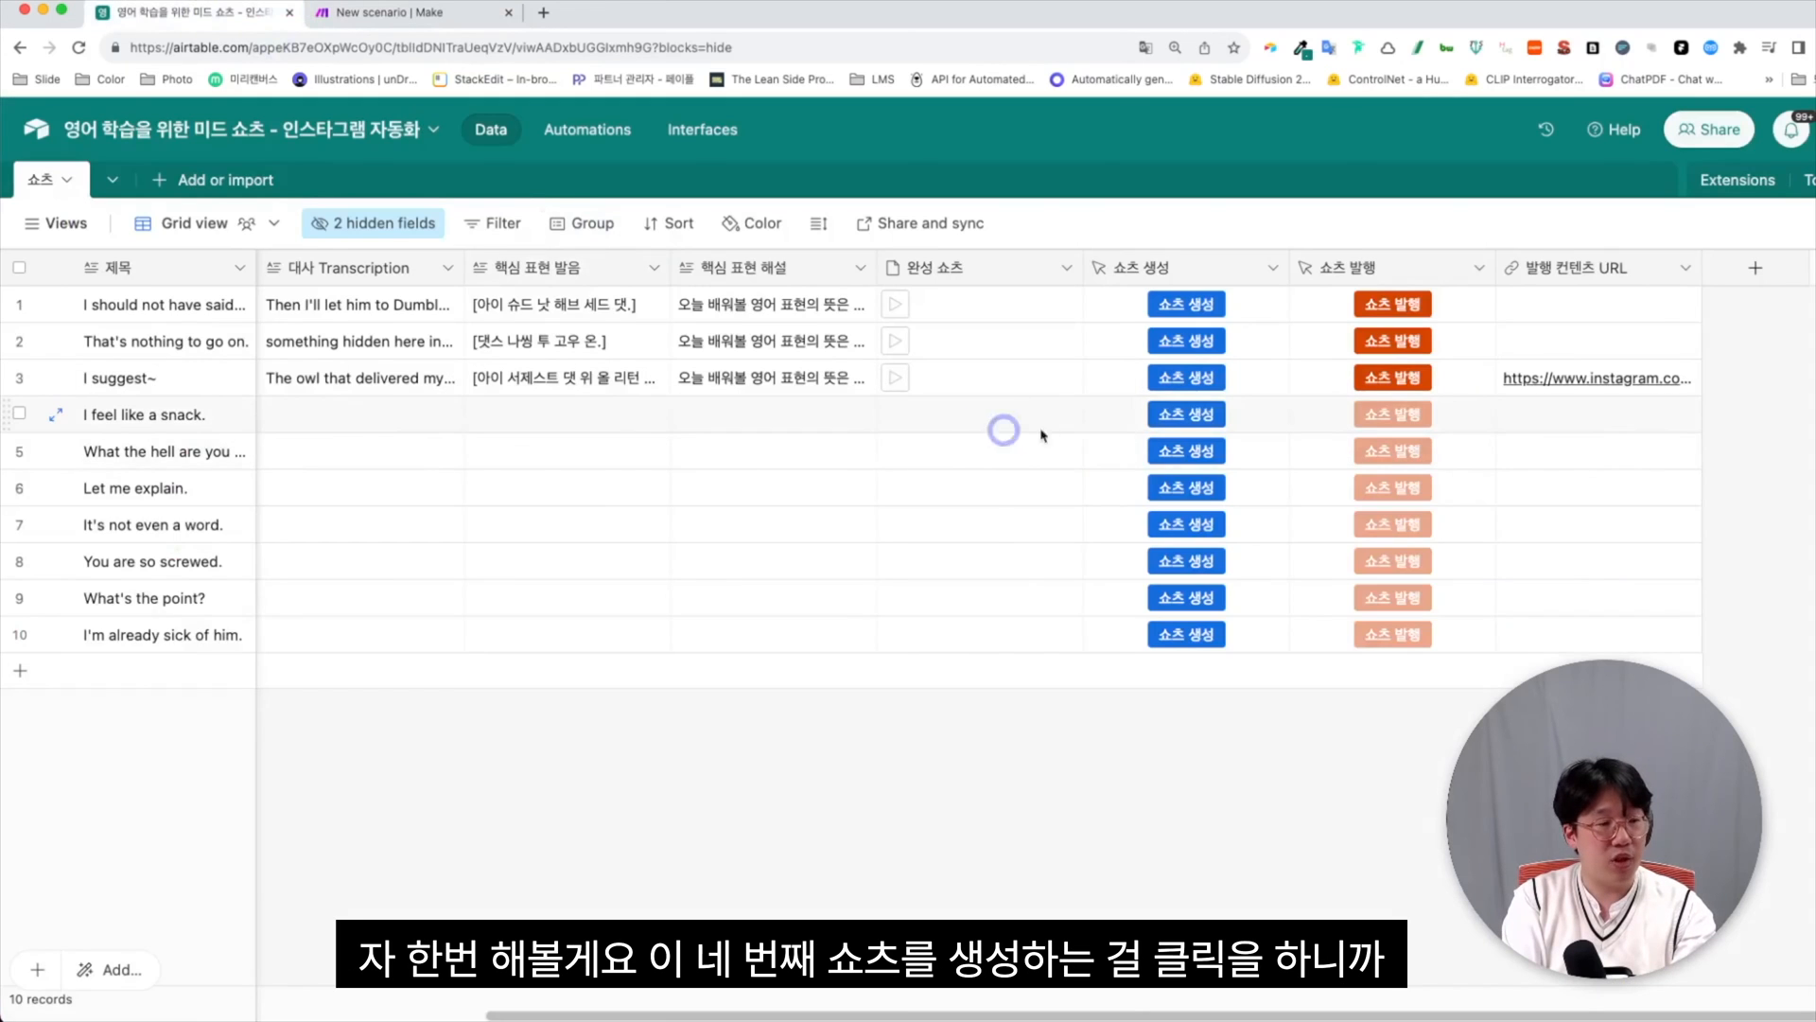
{"action": "left_click", "coordinate": [1171, 418]}
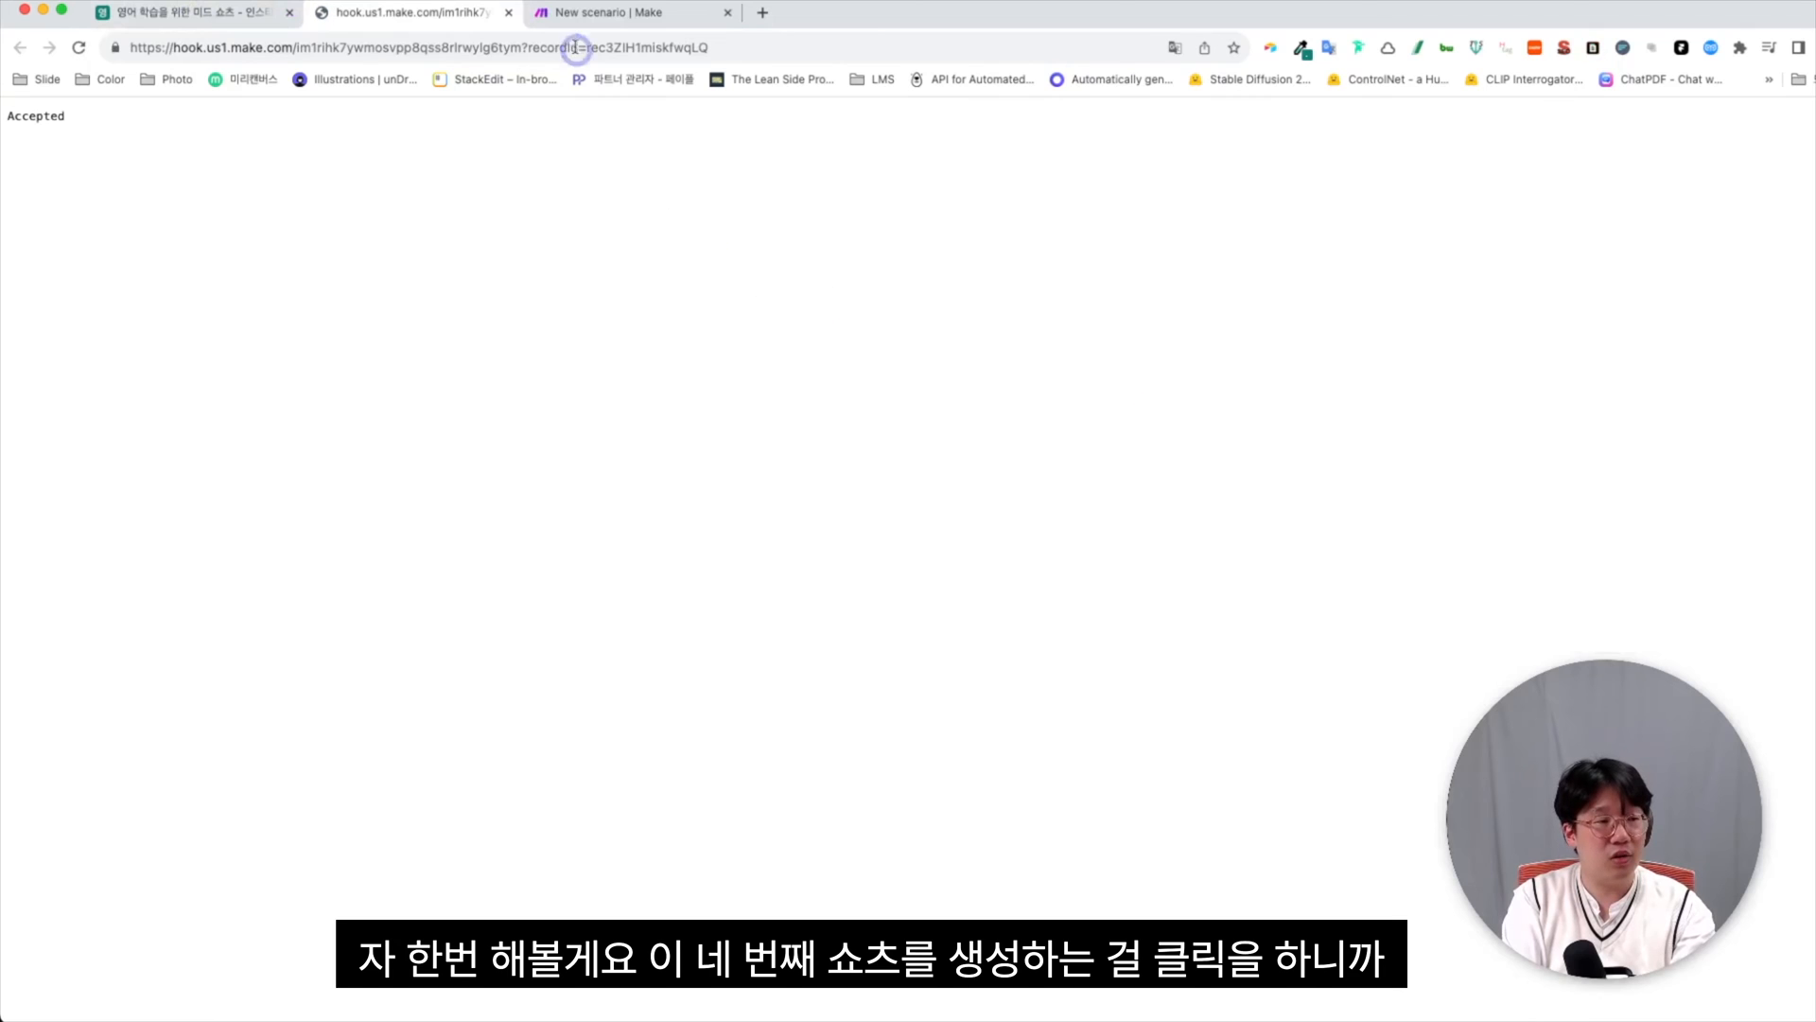
{"action": "left_click", "coordinate": [508, 14]}
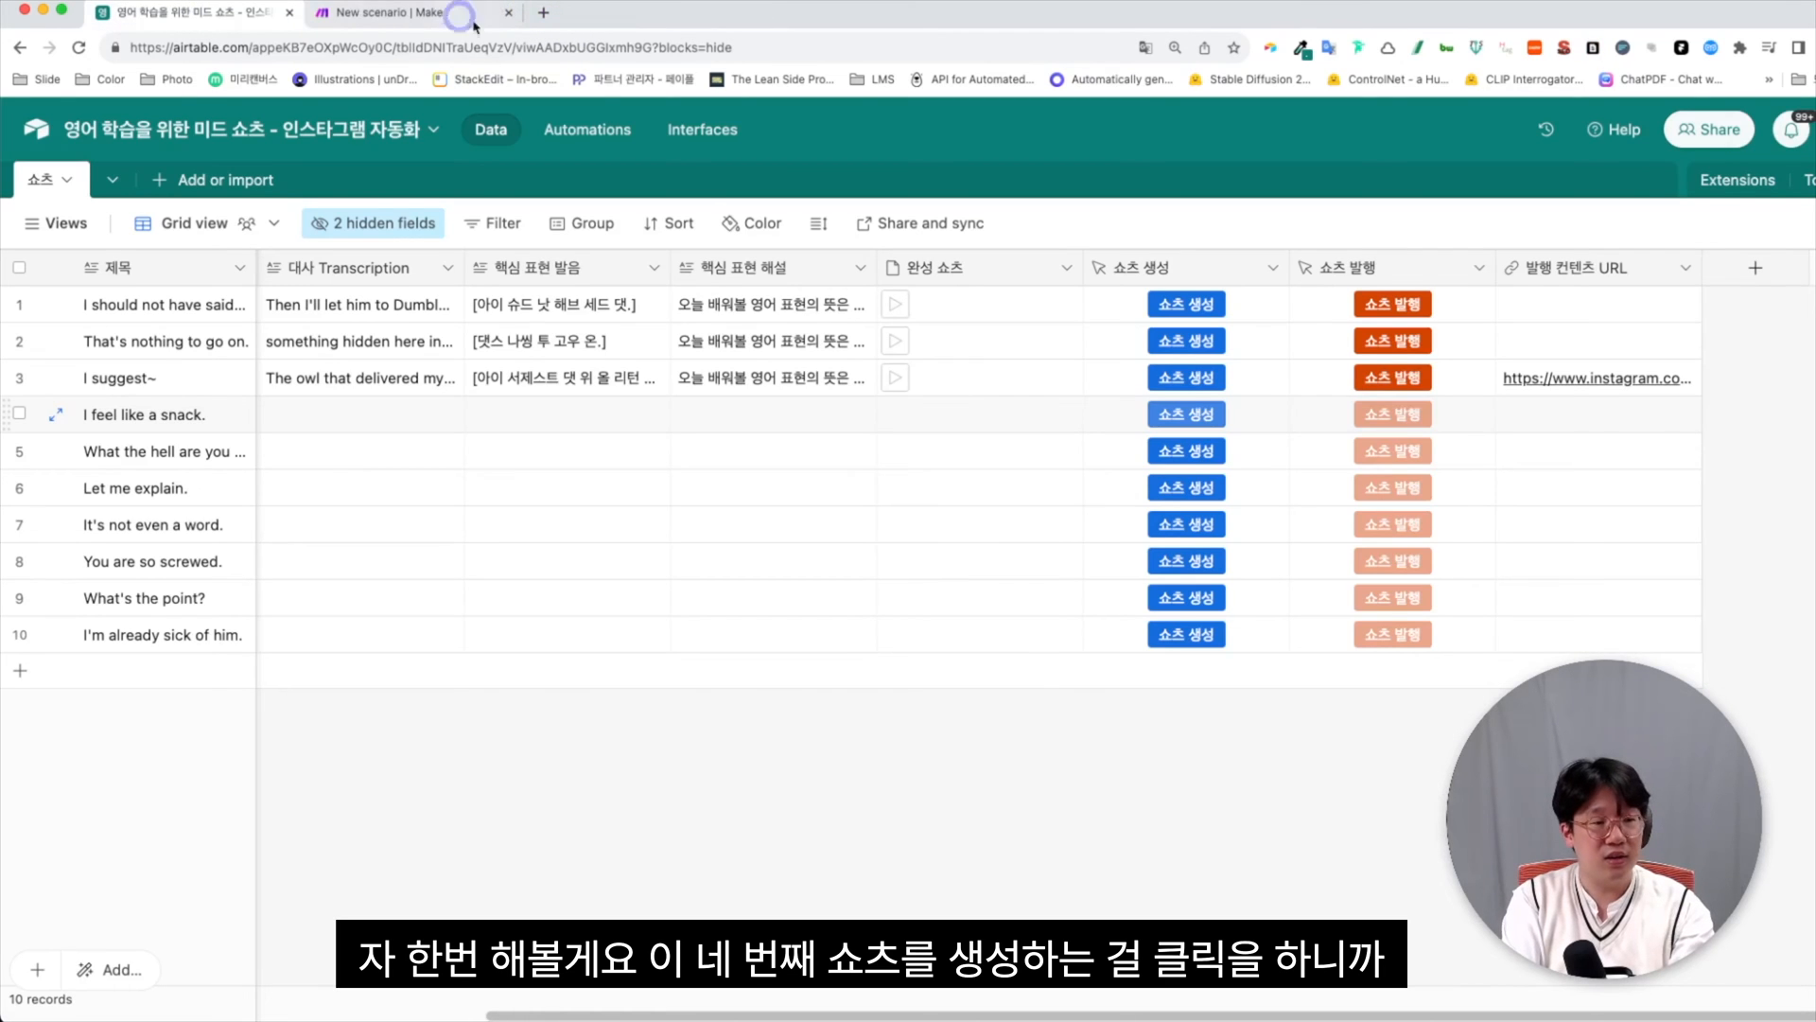
{"action": "left_click", "coordinate": [458, 13]}
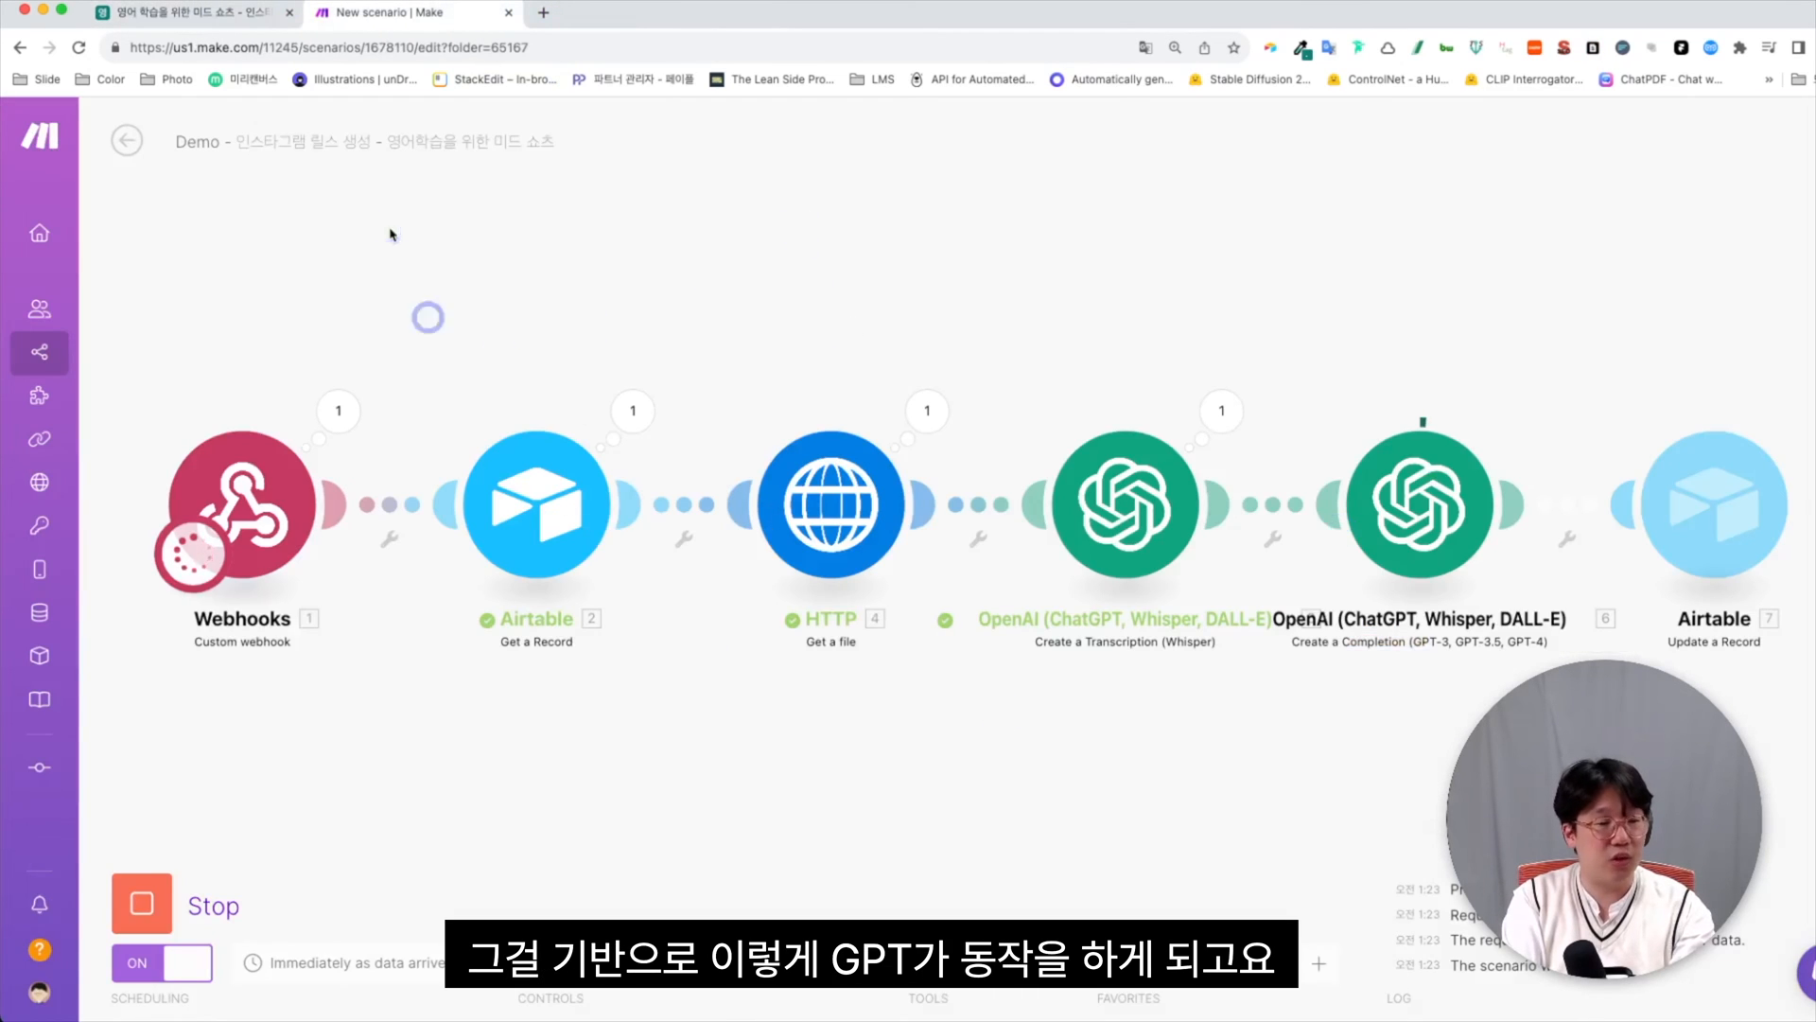
Switch to Airtable and check the generated transcription and 핵심 표현 해설 text of the "I feel like a snack." record
{"action": "left_click", "coordinate": [175, 17]}
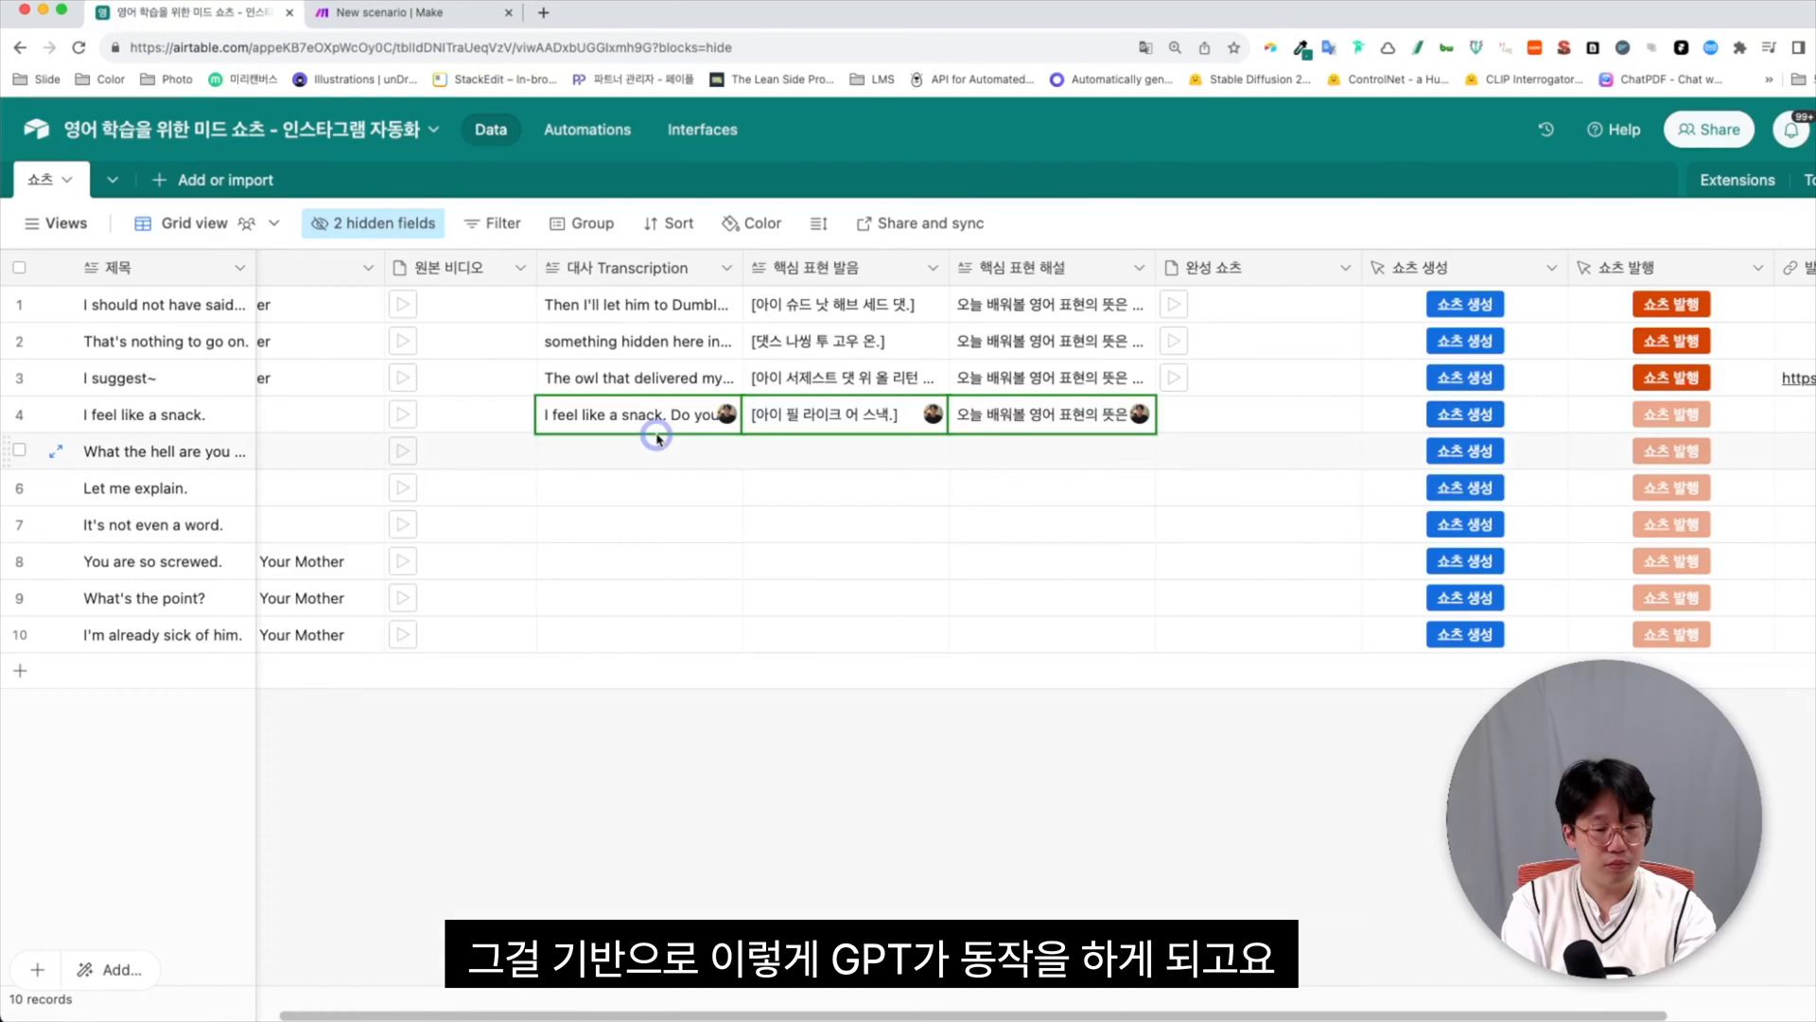
{"action": "left_click", "coordinate": [674, 416]}
{"action": "left_click", "coordinate": [1130, 414]}
{"action": "left_click", "coordinate": [1143, 414]}
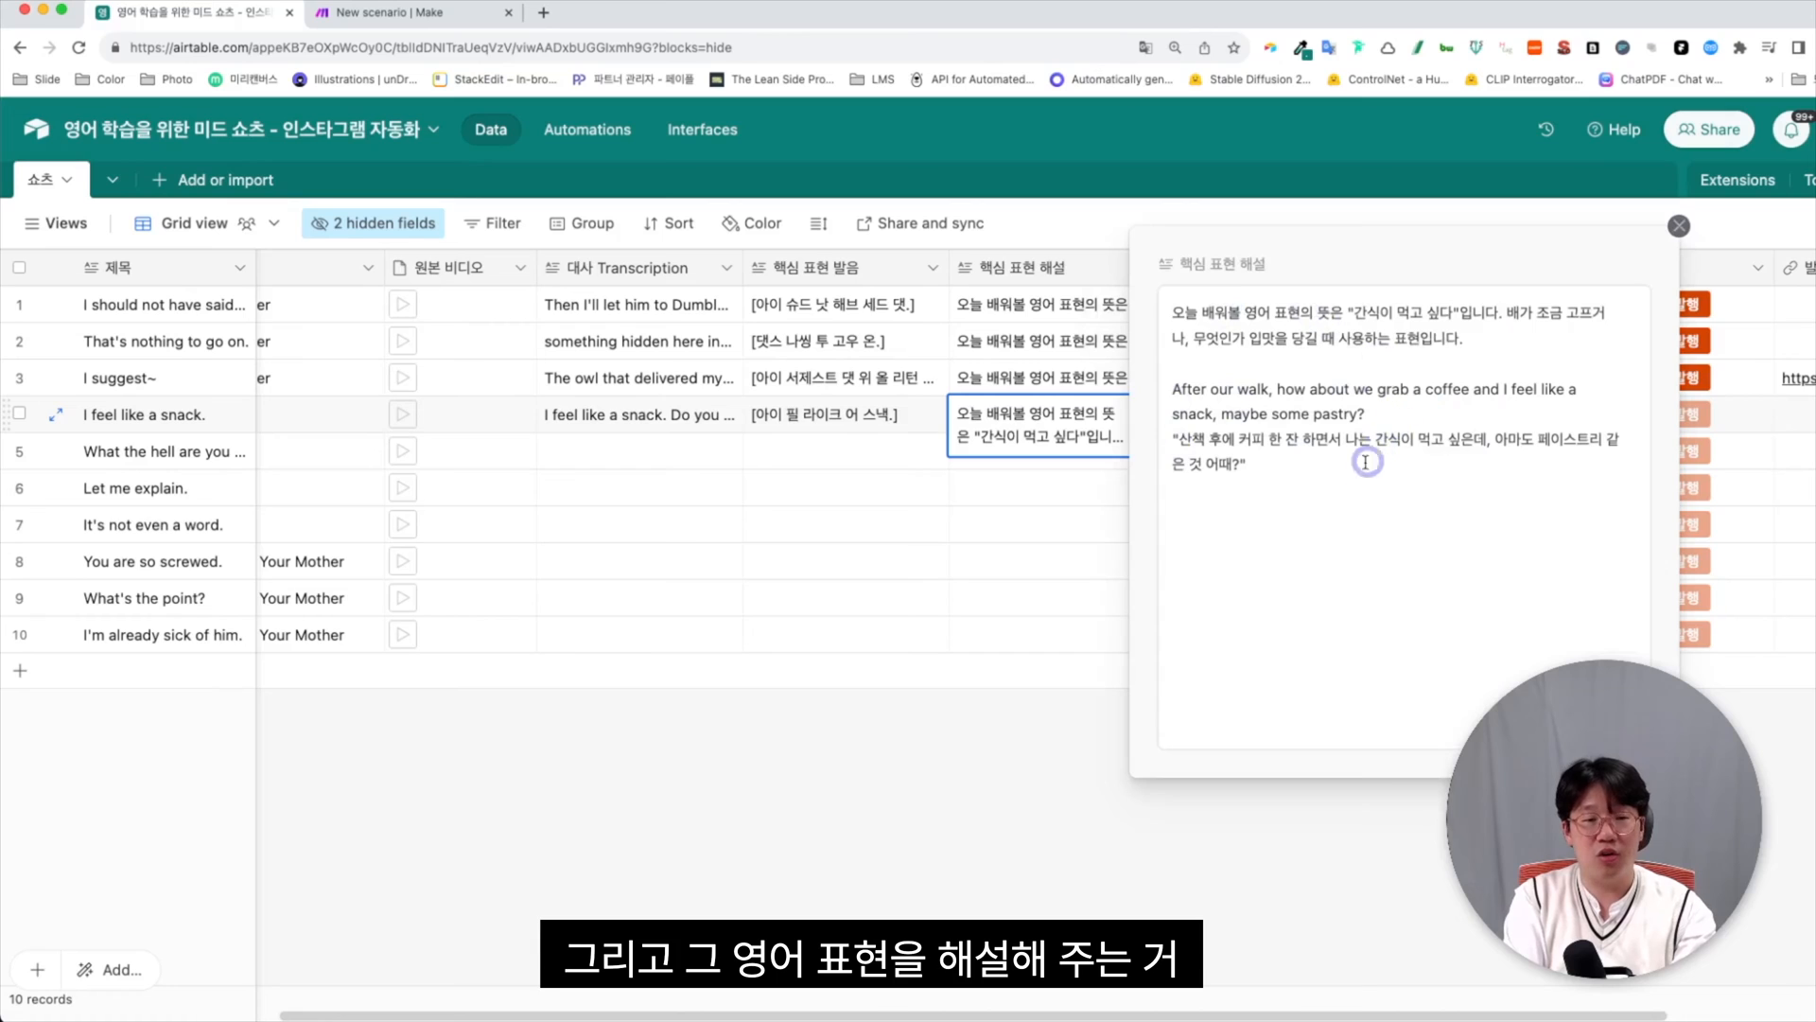
{"action": "left_click", "coordinate": [1088, 522]}
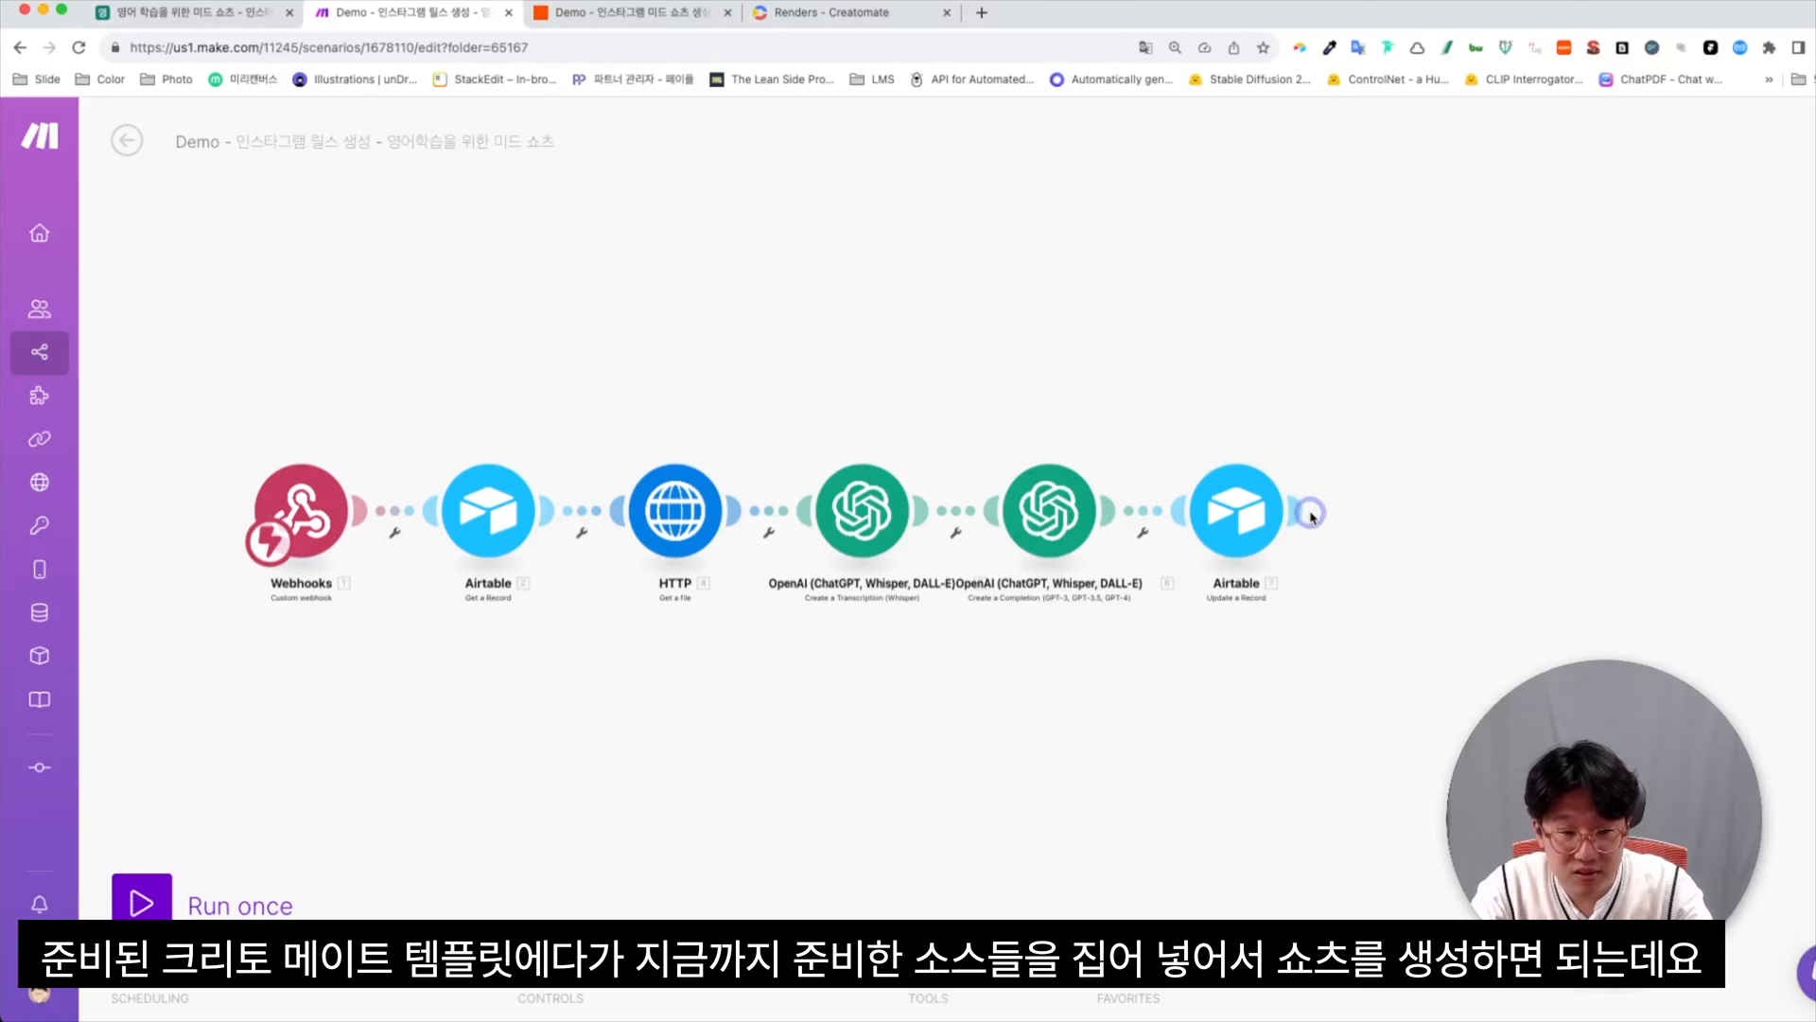
Open the app list for a new module after the Airtable Update a Record module and search it for creatomate
{"action": "left_click", "coordinate": [1311, 512]}
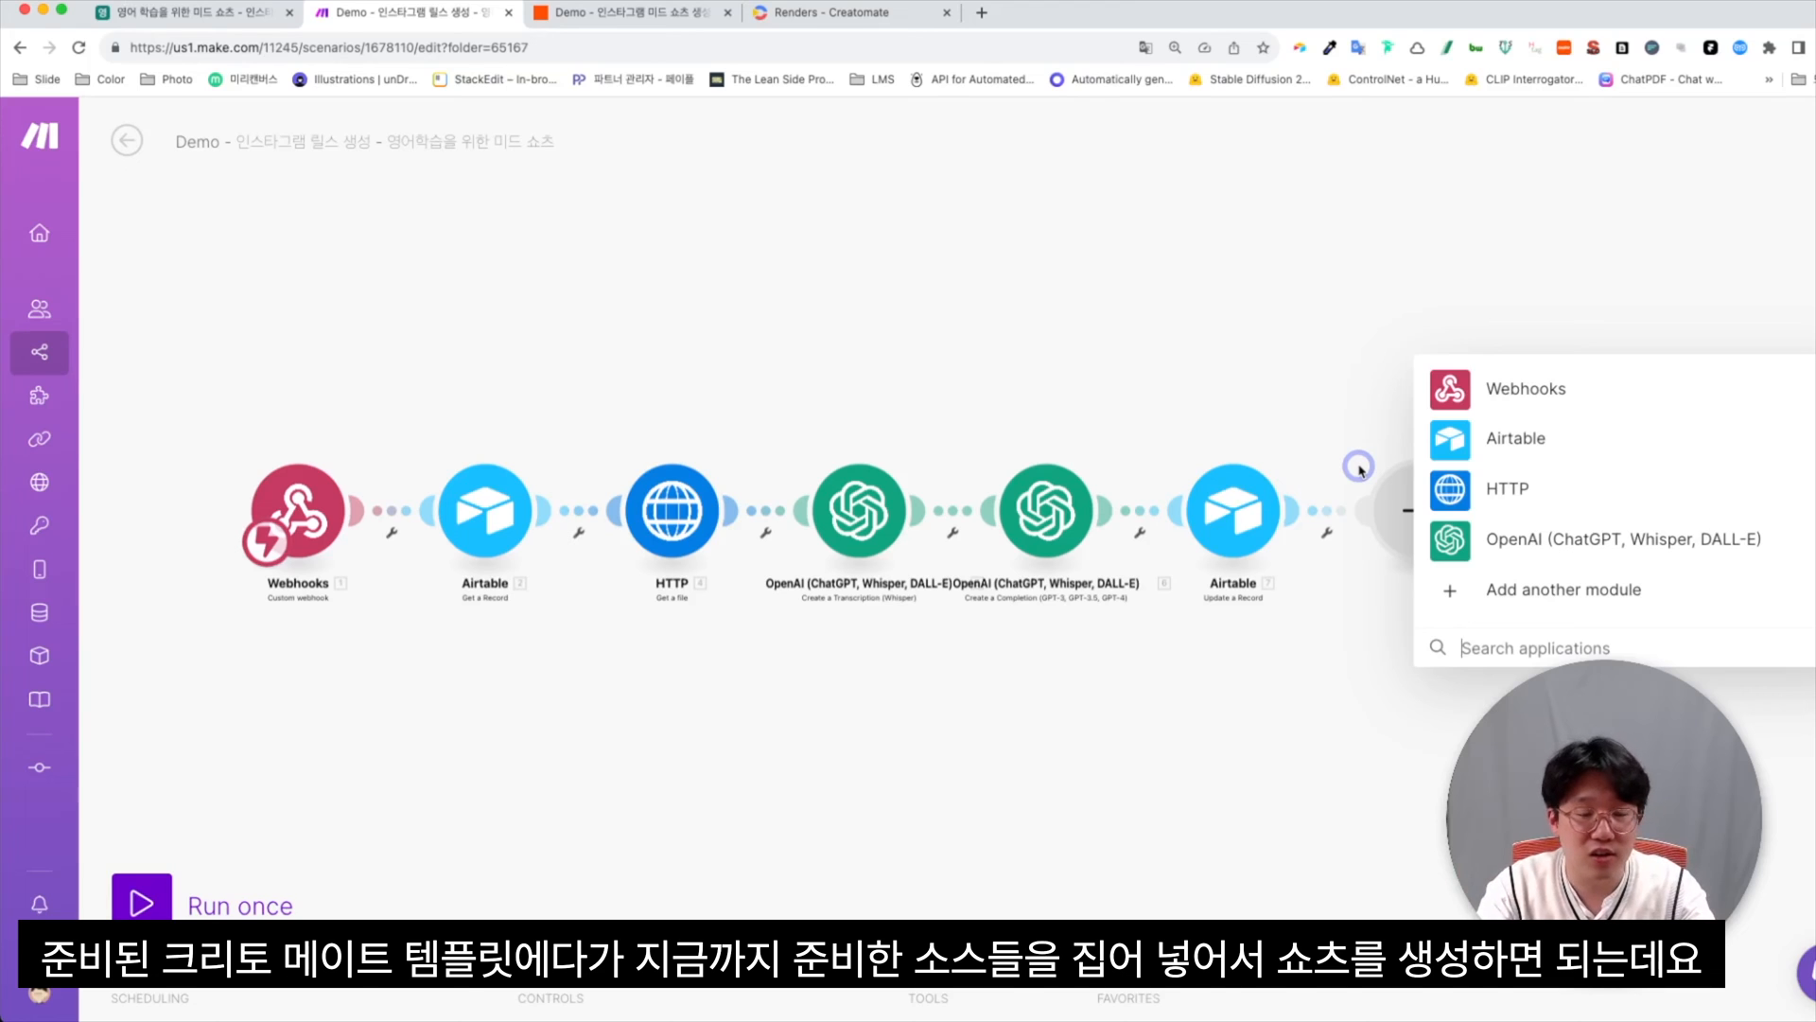
{"action": "left_click", "coordinate": [1510, 658]}
{"action": "type", "text": "creatomate"}
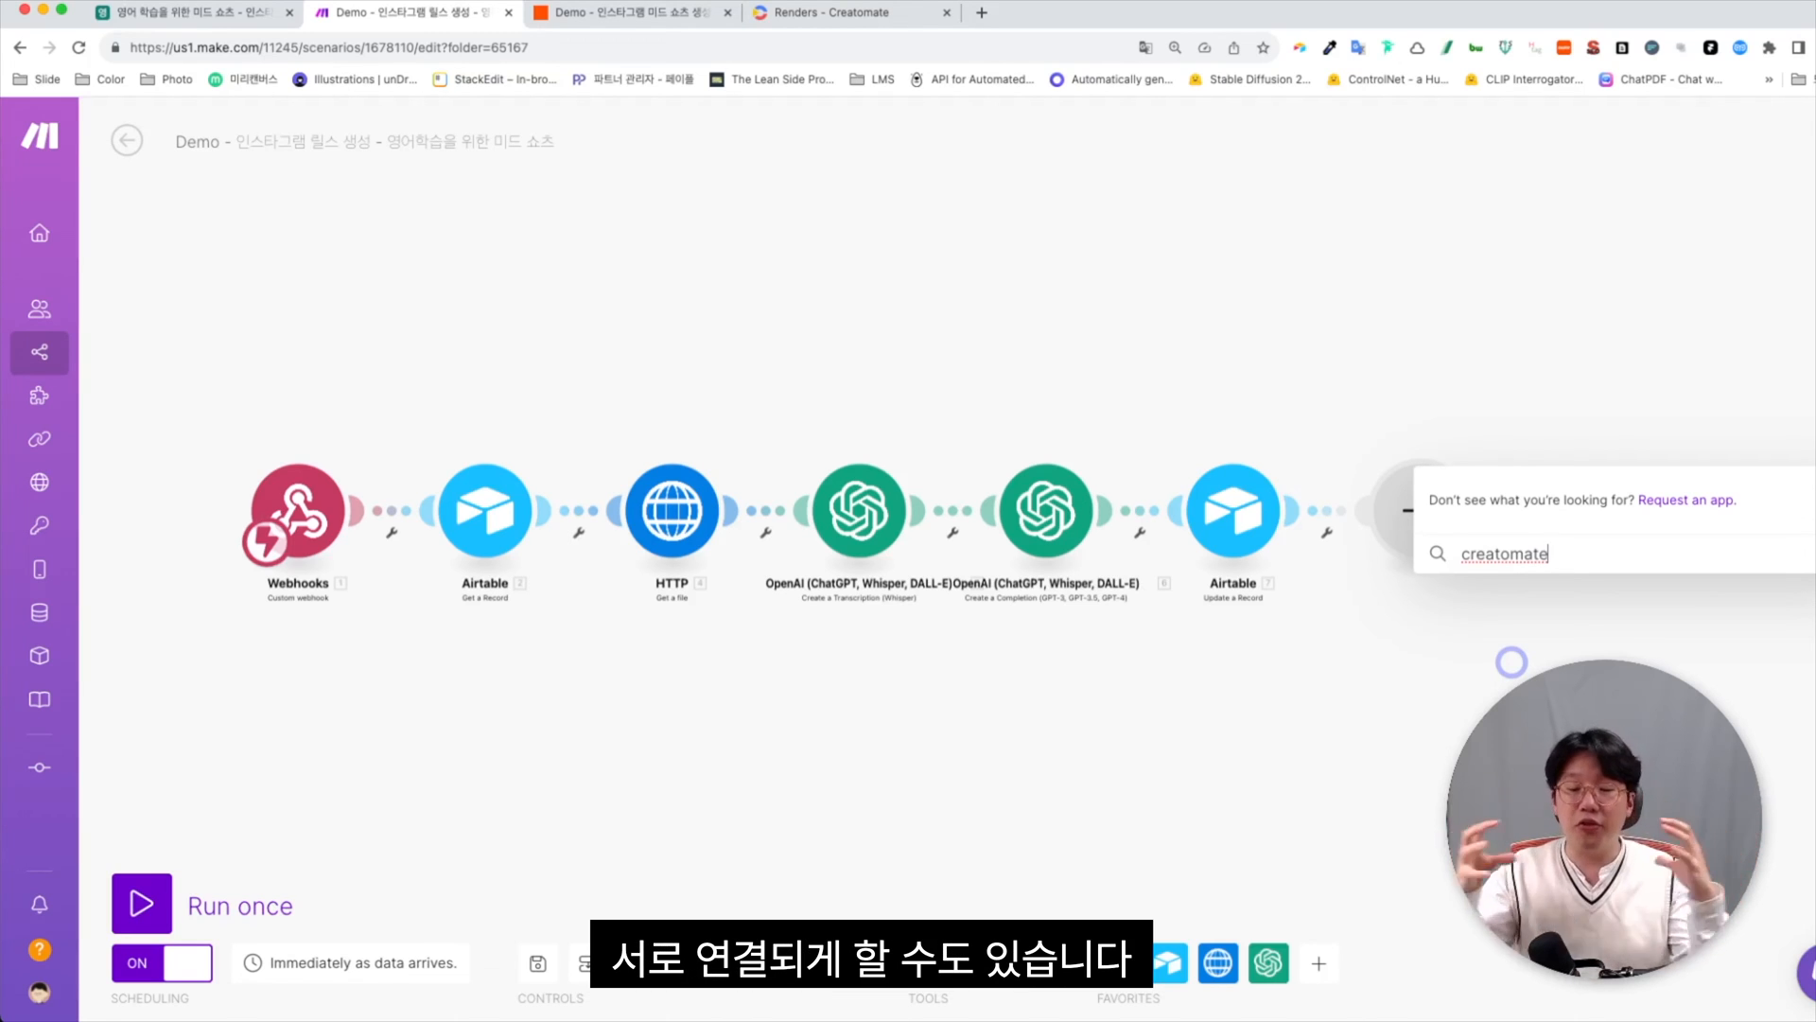
{"action": "key", "text": "super+a"}
{"action": "key", "text": "BackSpace"}
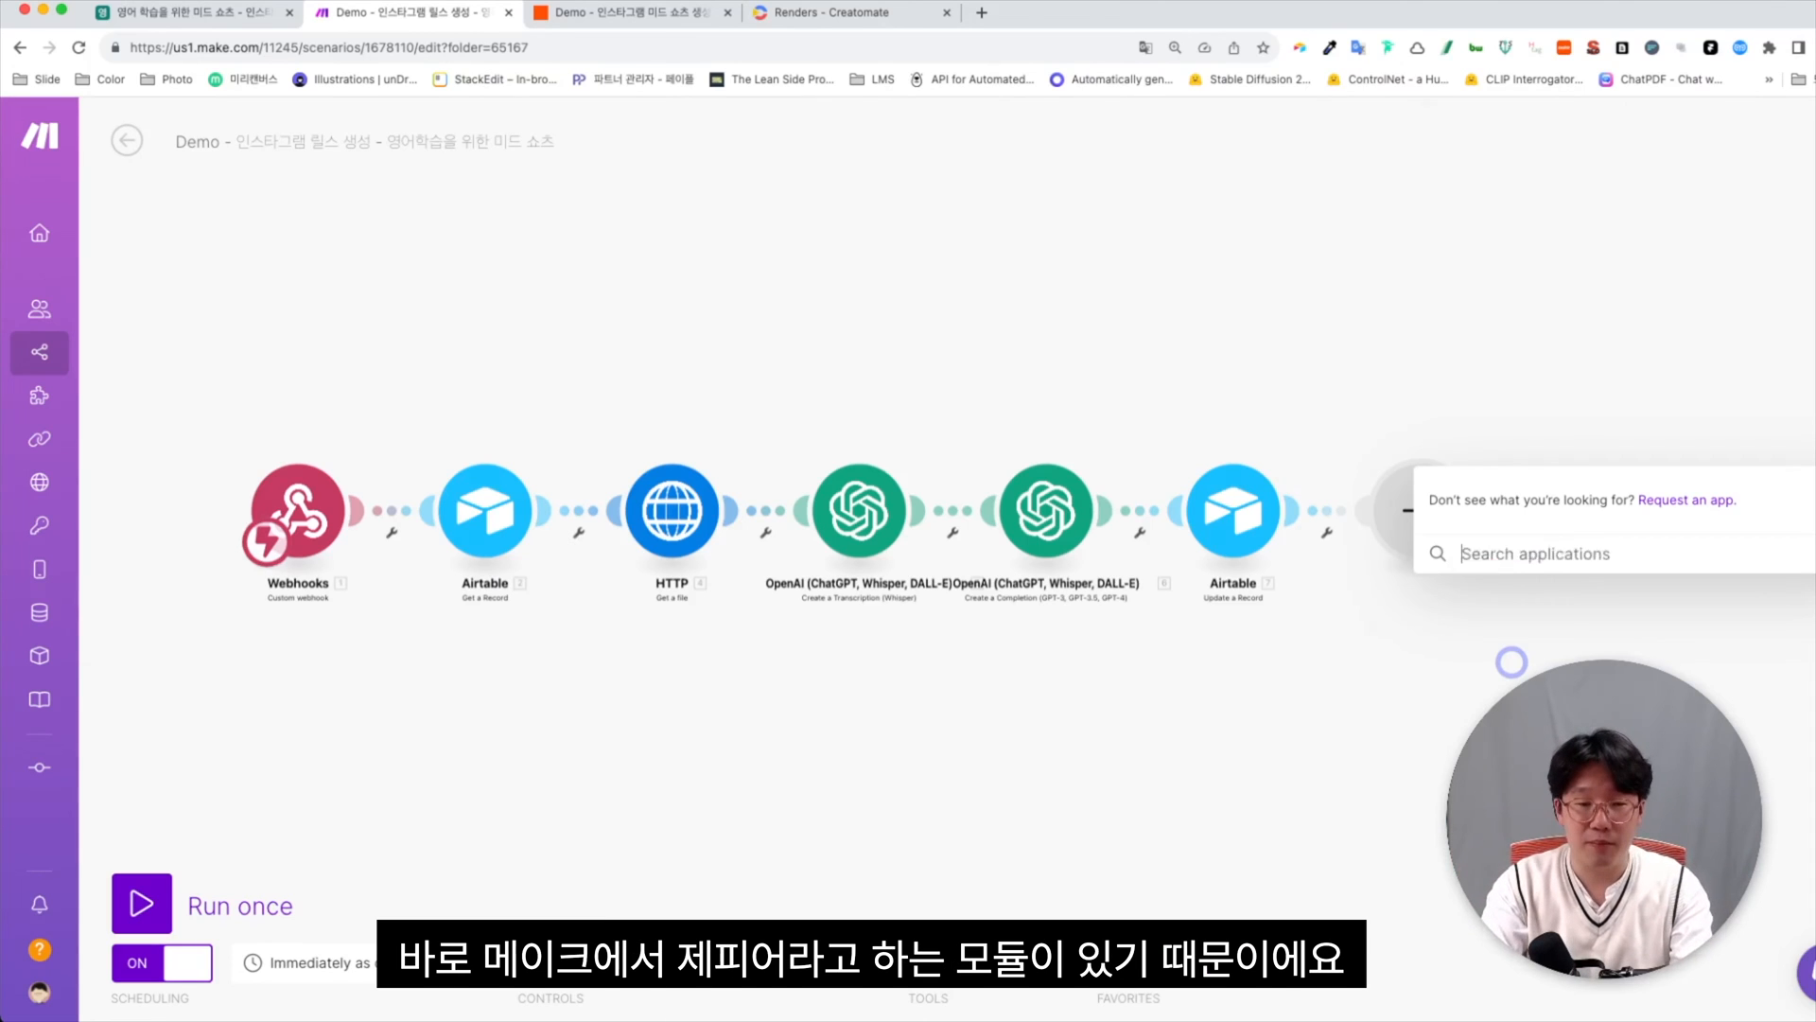
Find zapier in the app list and add its Send data module to the end of the scenario
{"action": "type", "text": "zapier"}
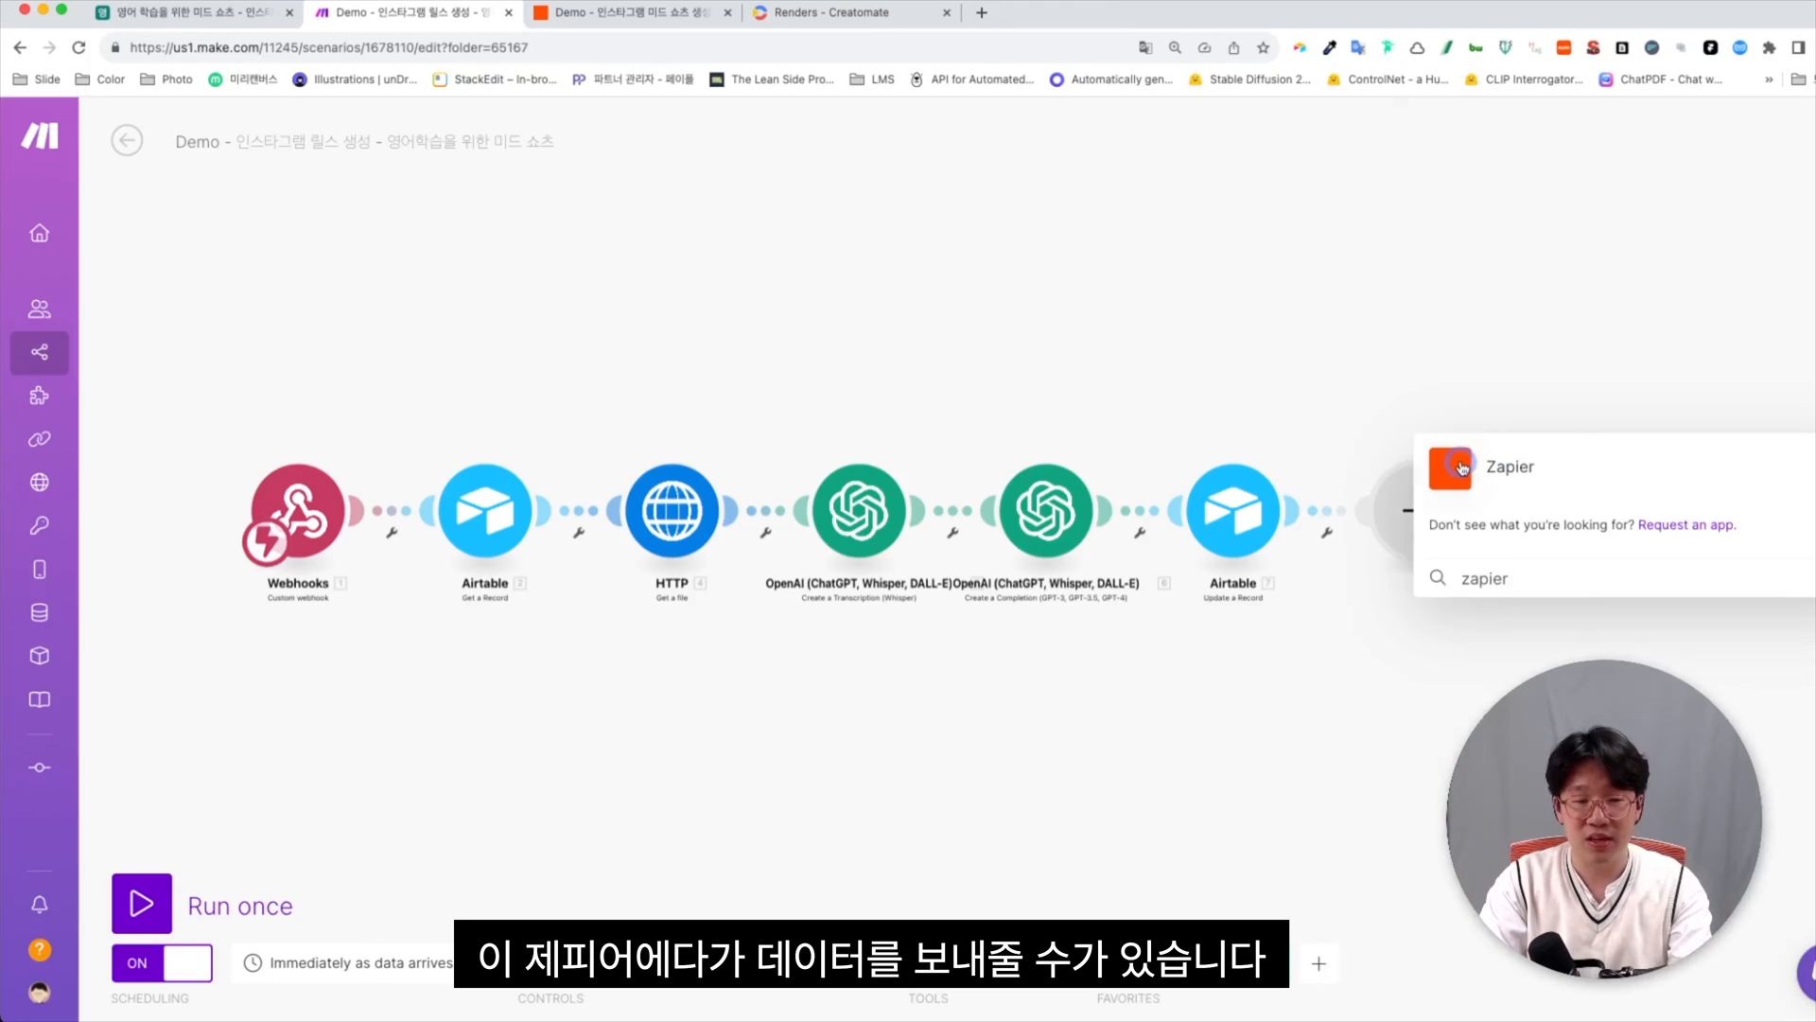
{"action": "left_click", "coordinate": [1463, 467]}
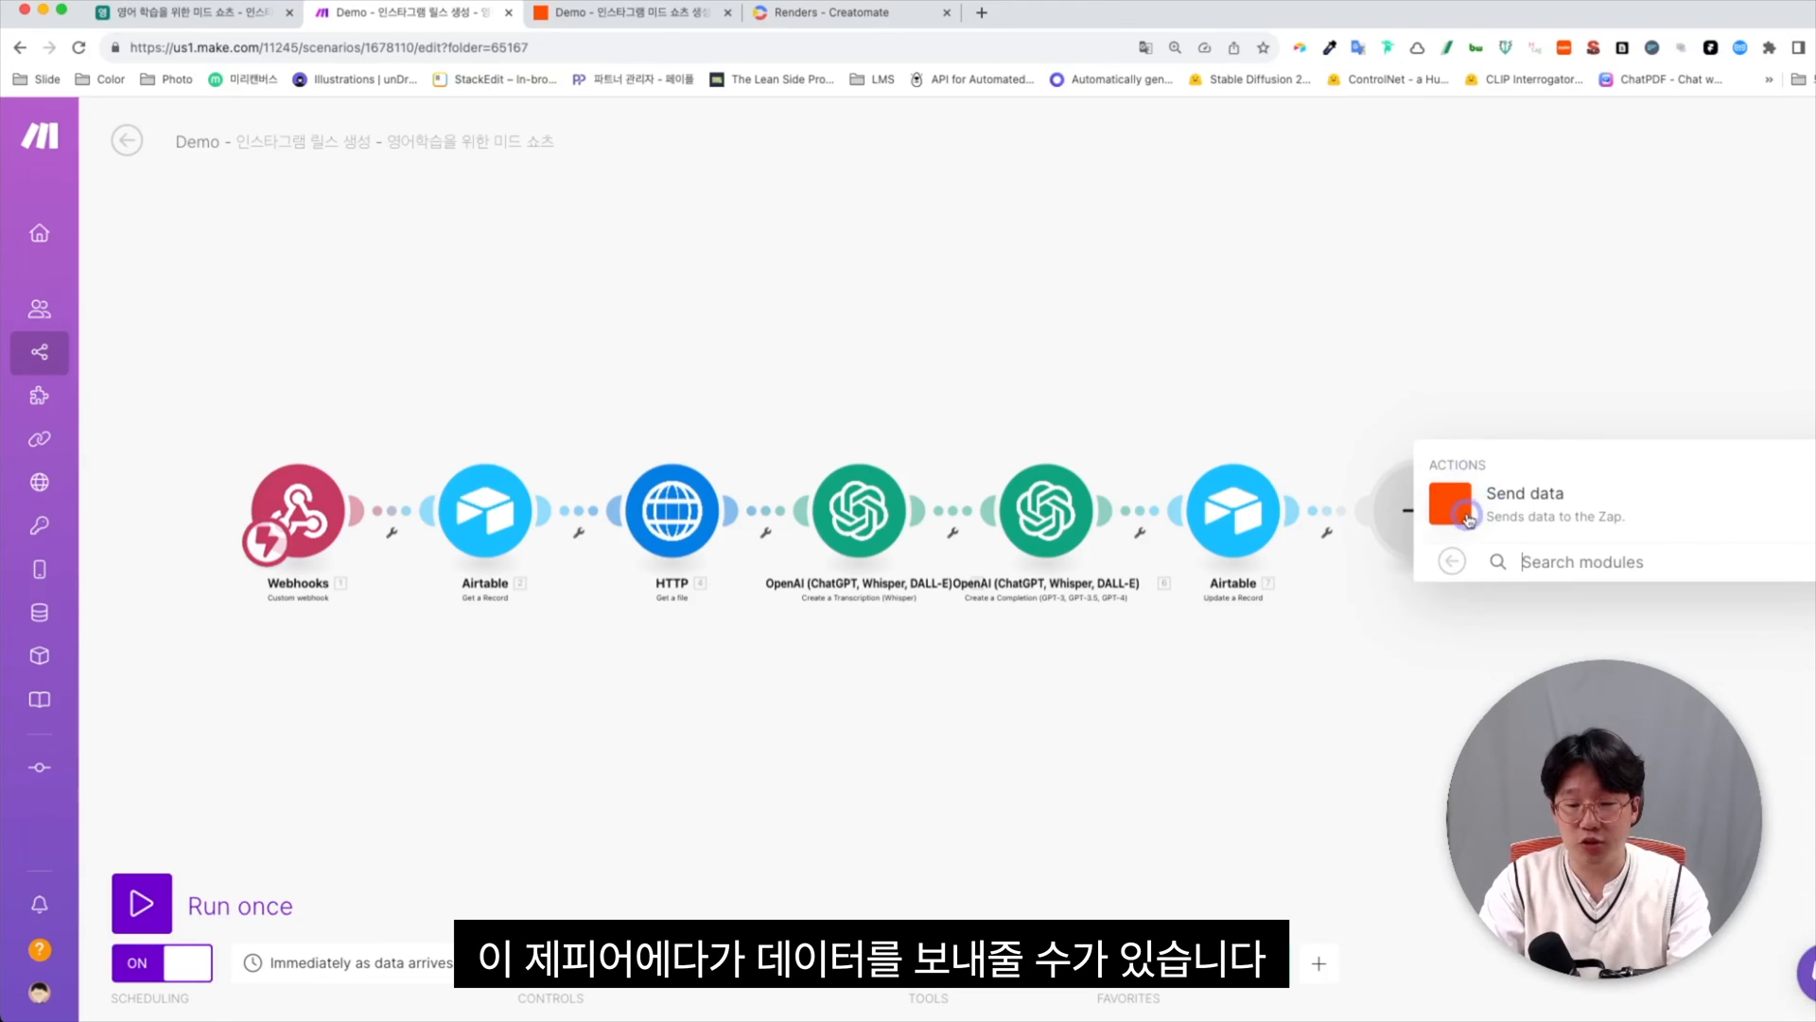
{"action": "left_click", "coordinate": [1464, 516]}
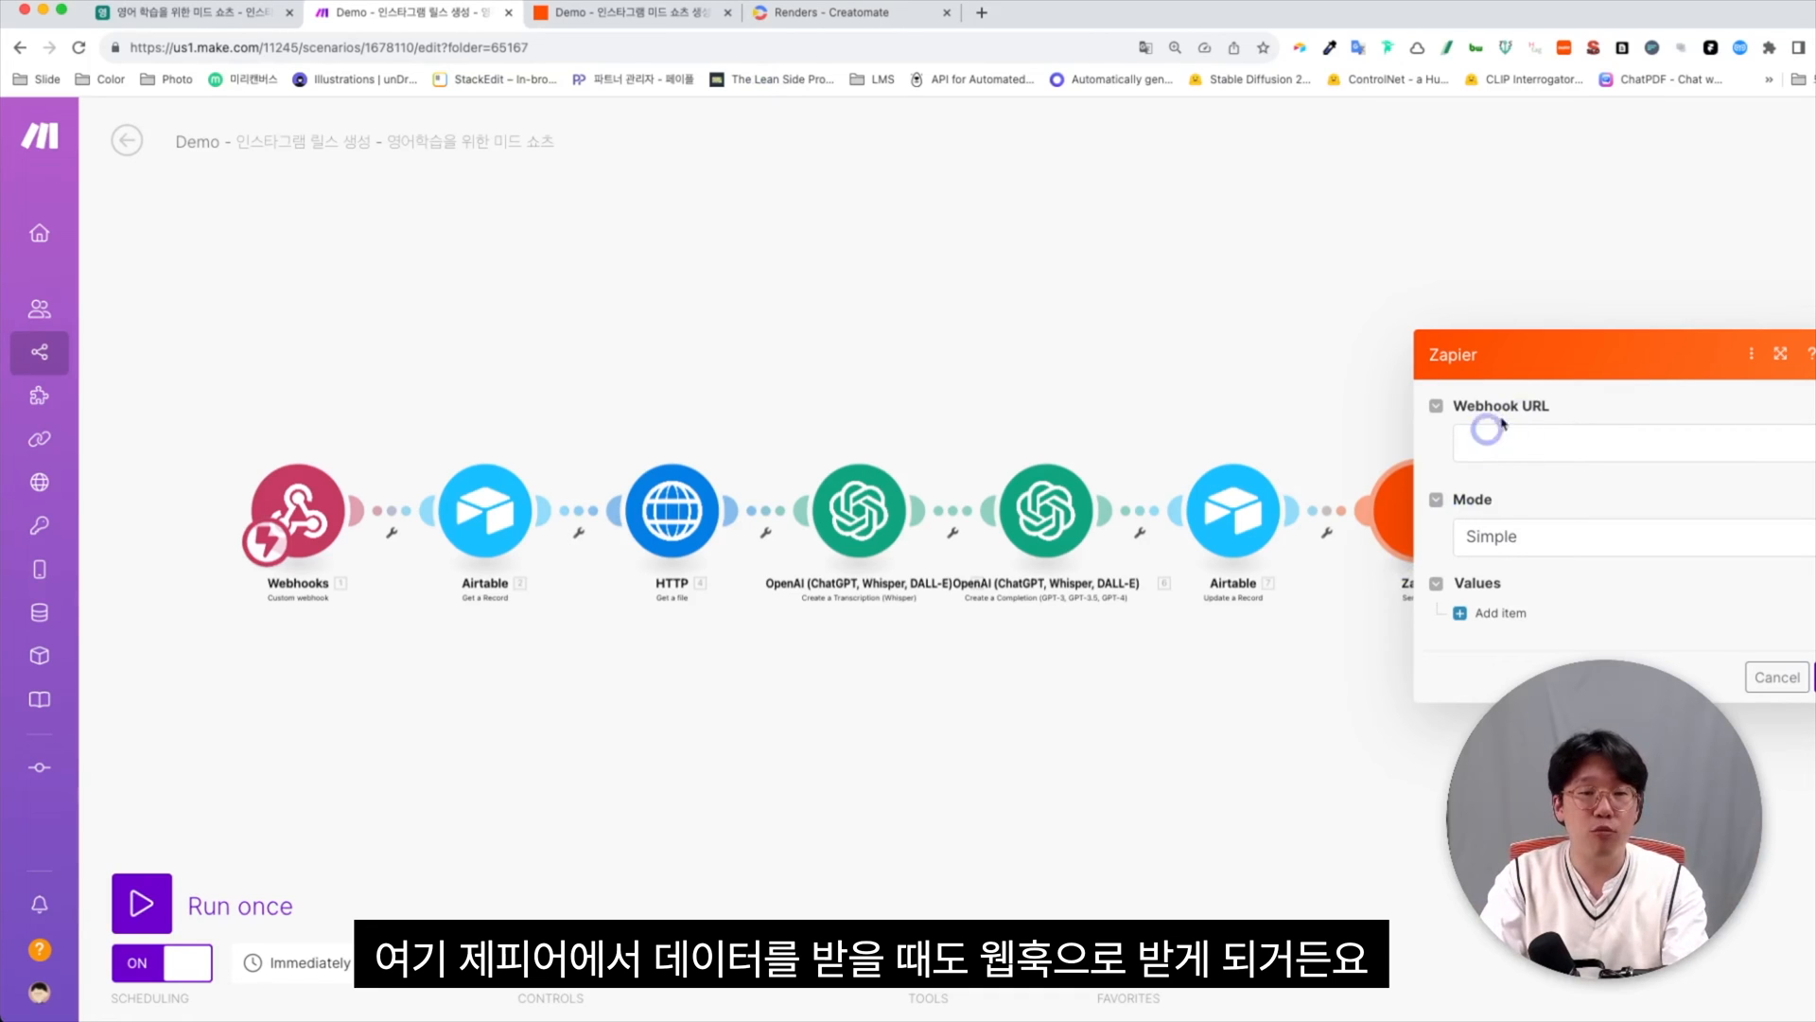
Switch to Zapier, set the Zap's trigger to Webhooks by Zapier with the Catch Hook event, and continue to the webhook URL
{"action": "left_click", "coordinate": [640, 12]}
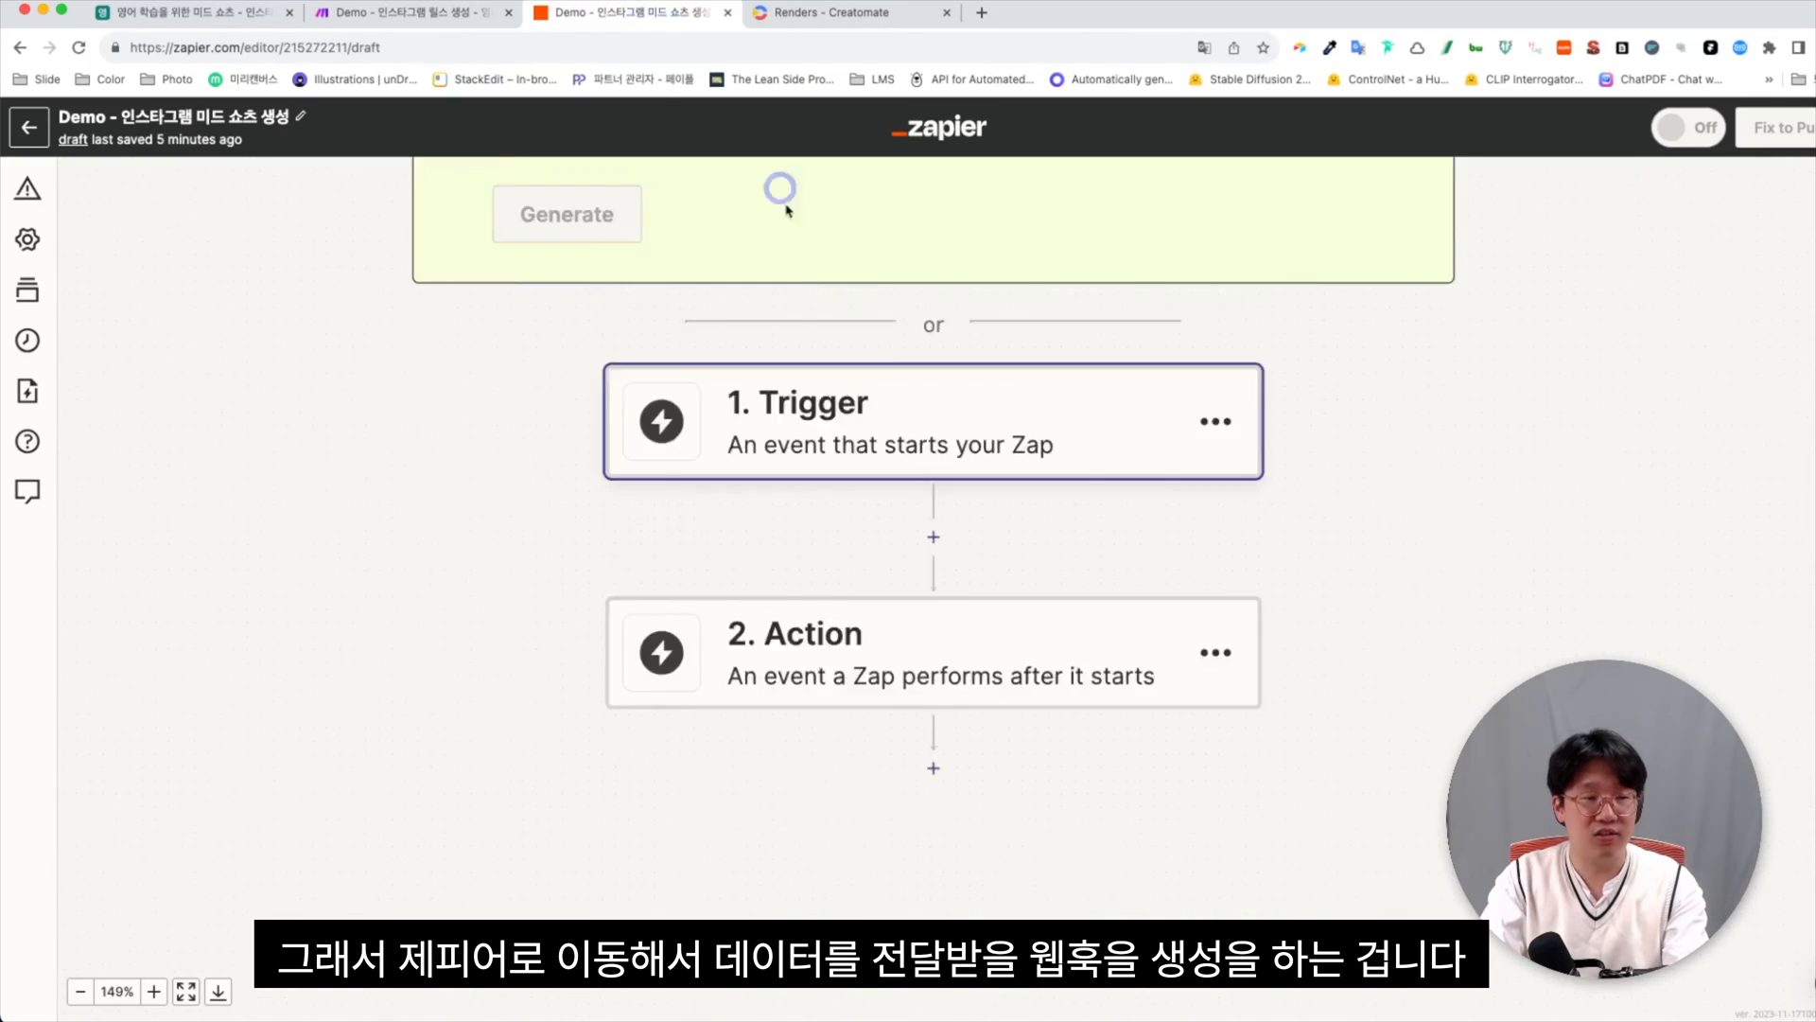
{"action": "left_click", "coordinate": [930, 814]}
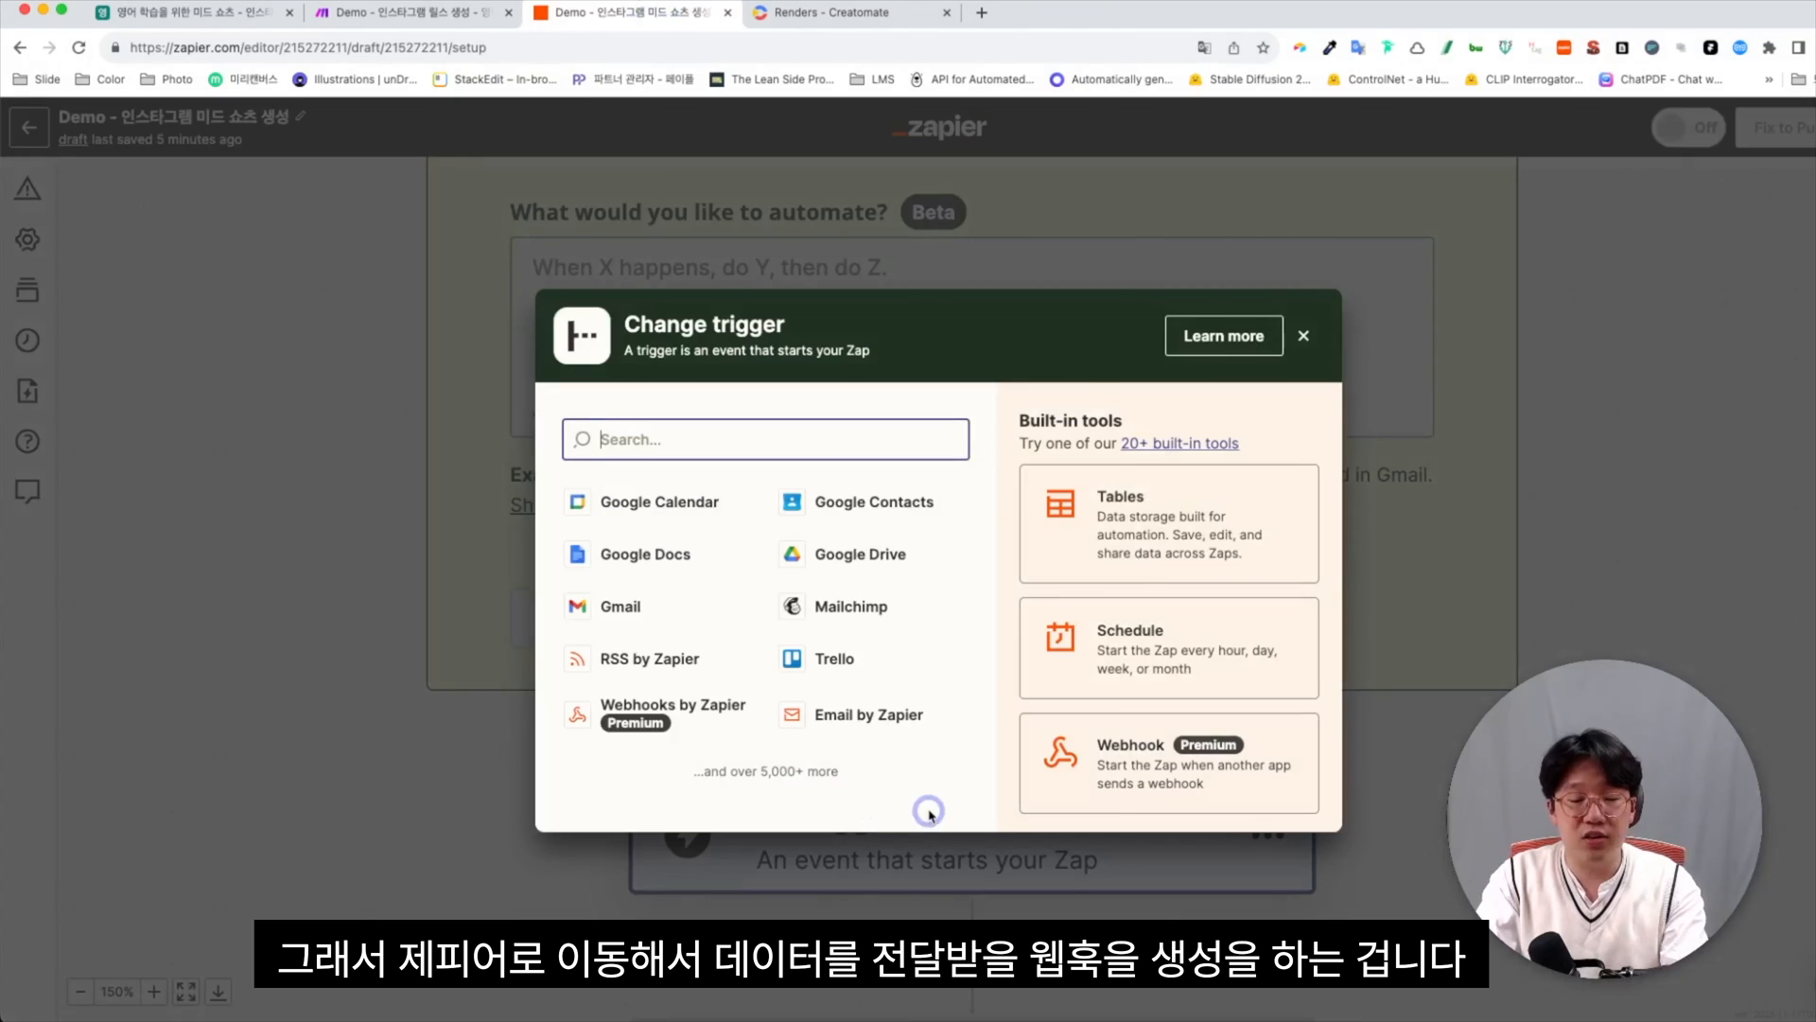
{"action": "left_click", "coordinate": [1083, 752]}
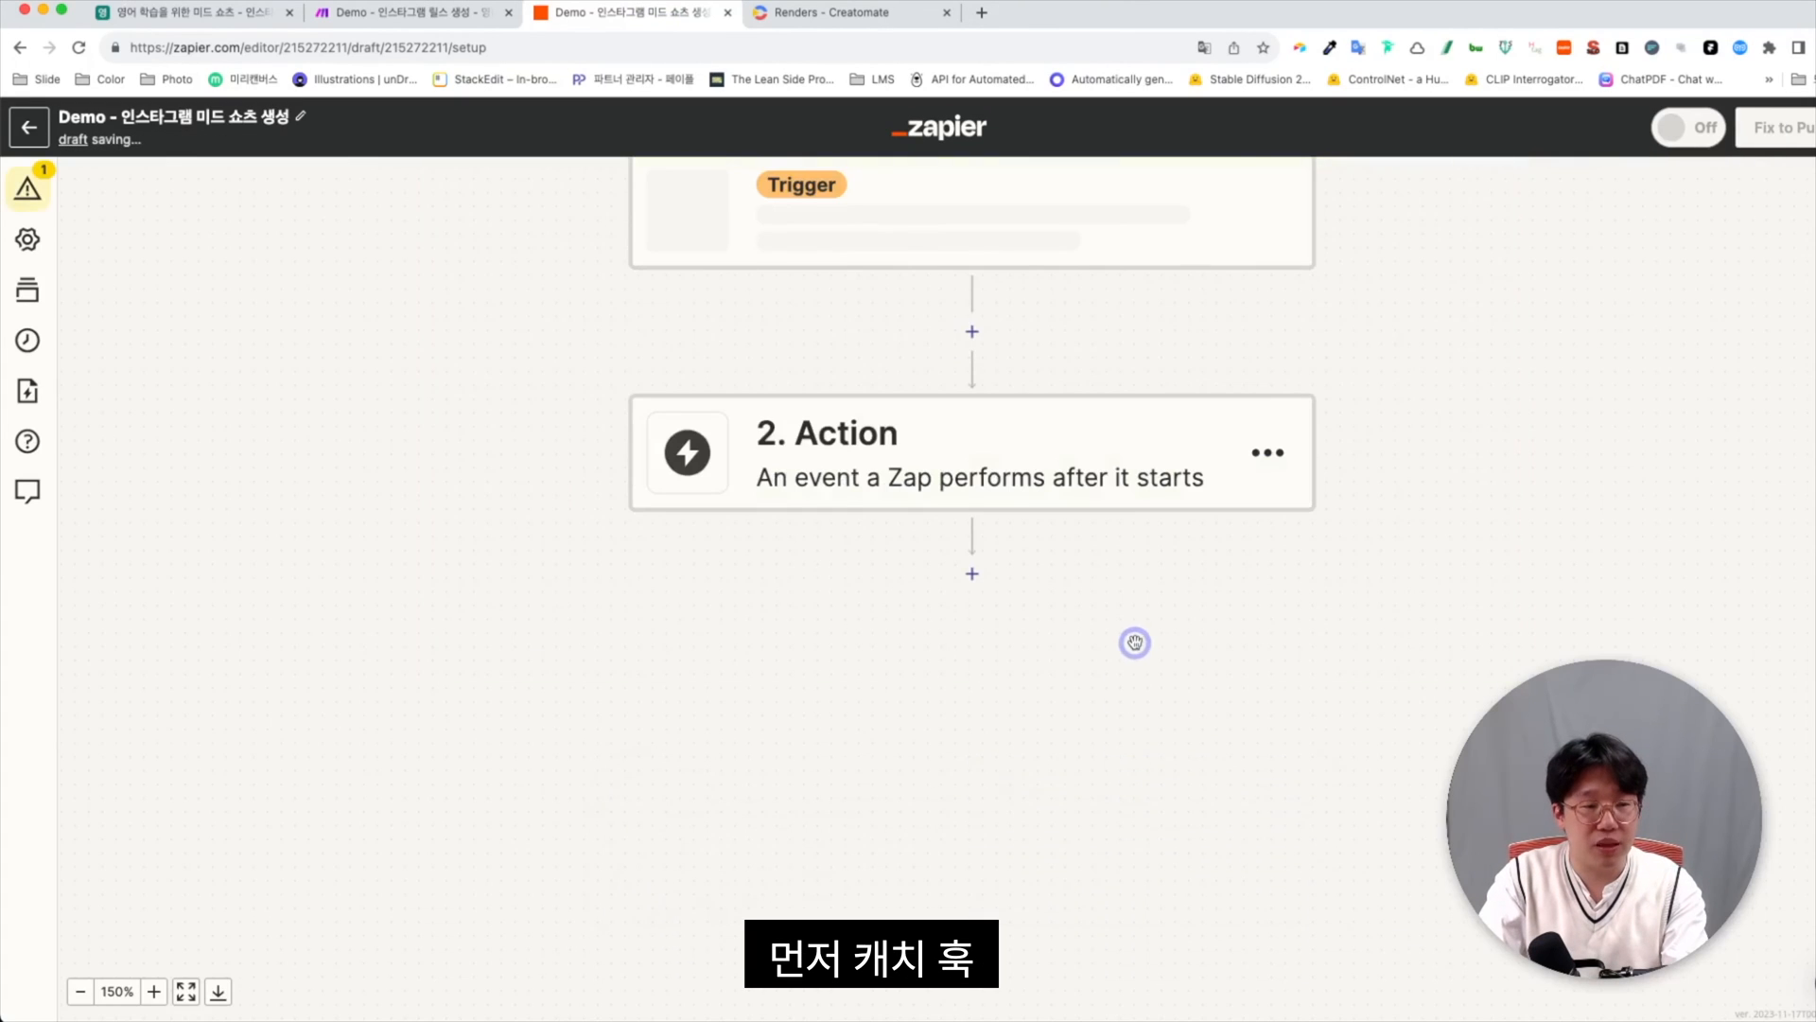
{"action": "left_click", "coordinate": [1504, 404]}
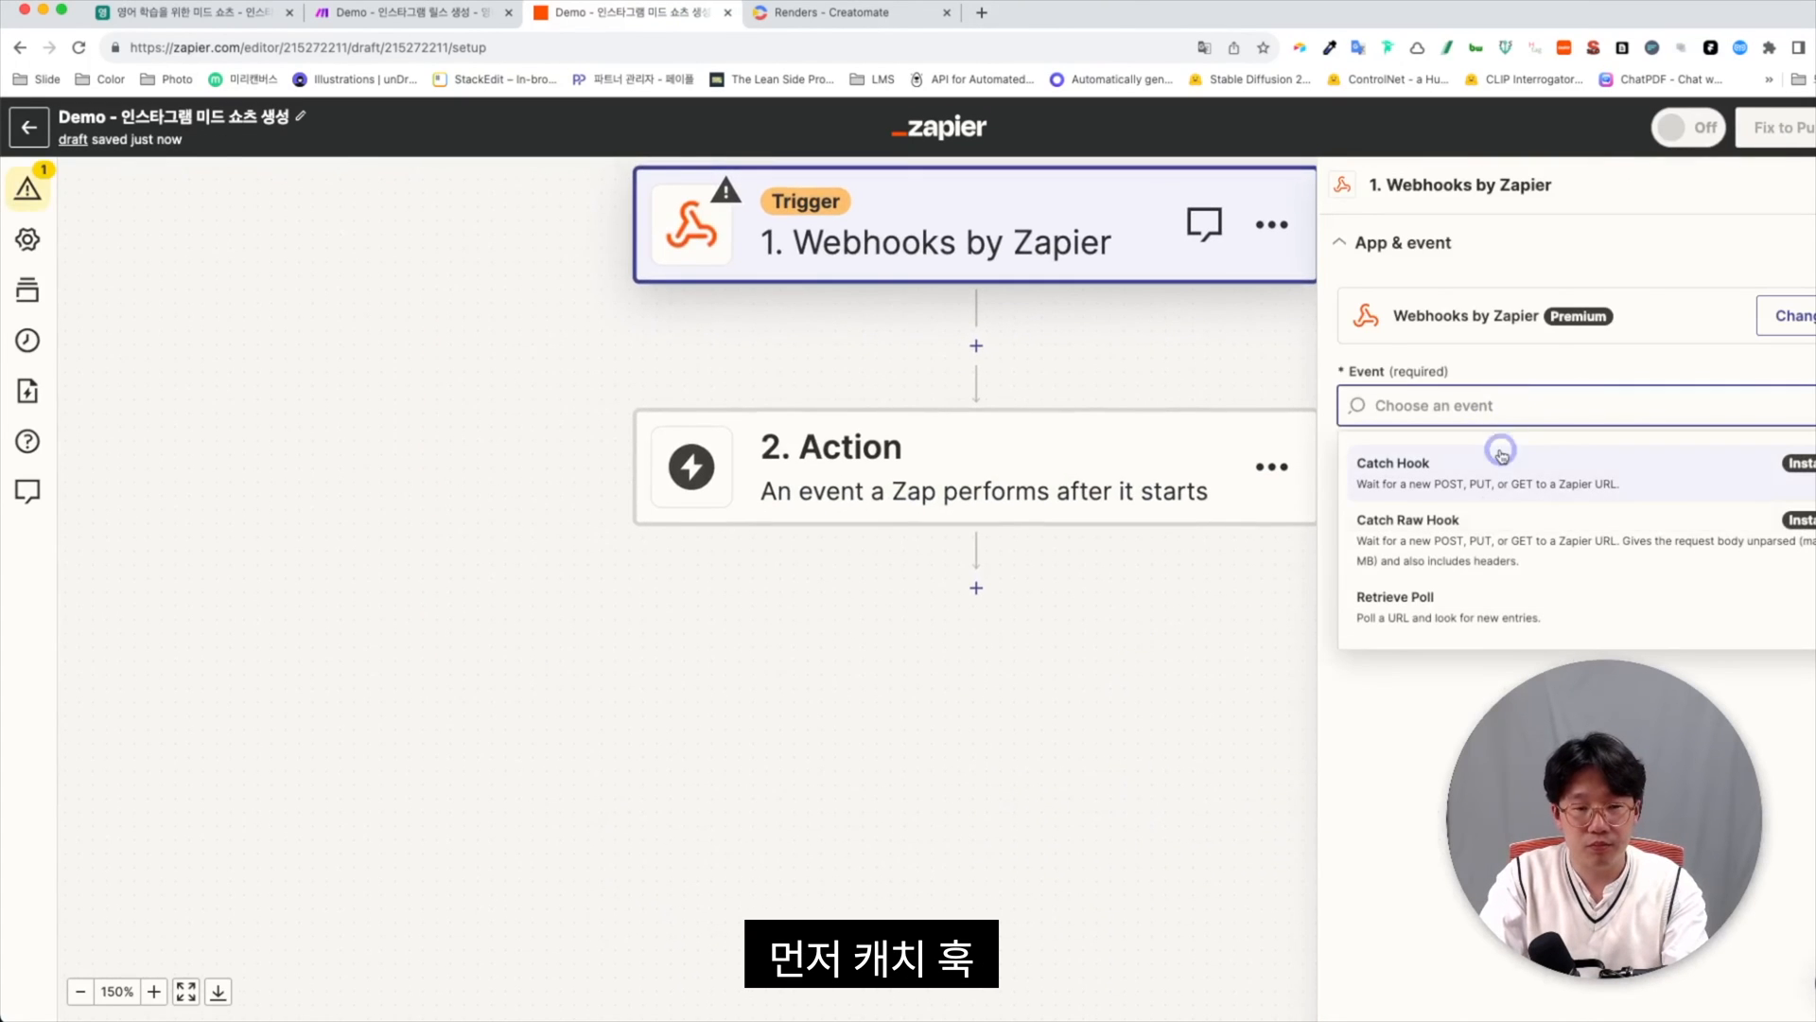
{"action": "left_click", "coordinate": [1496, 464]}
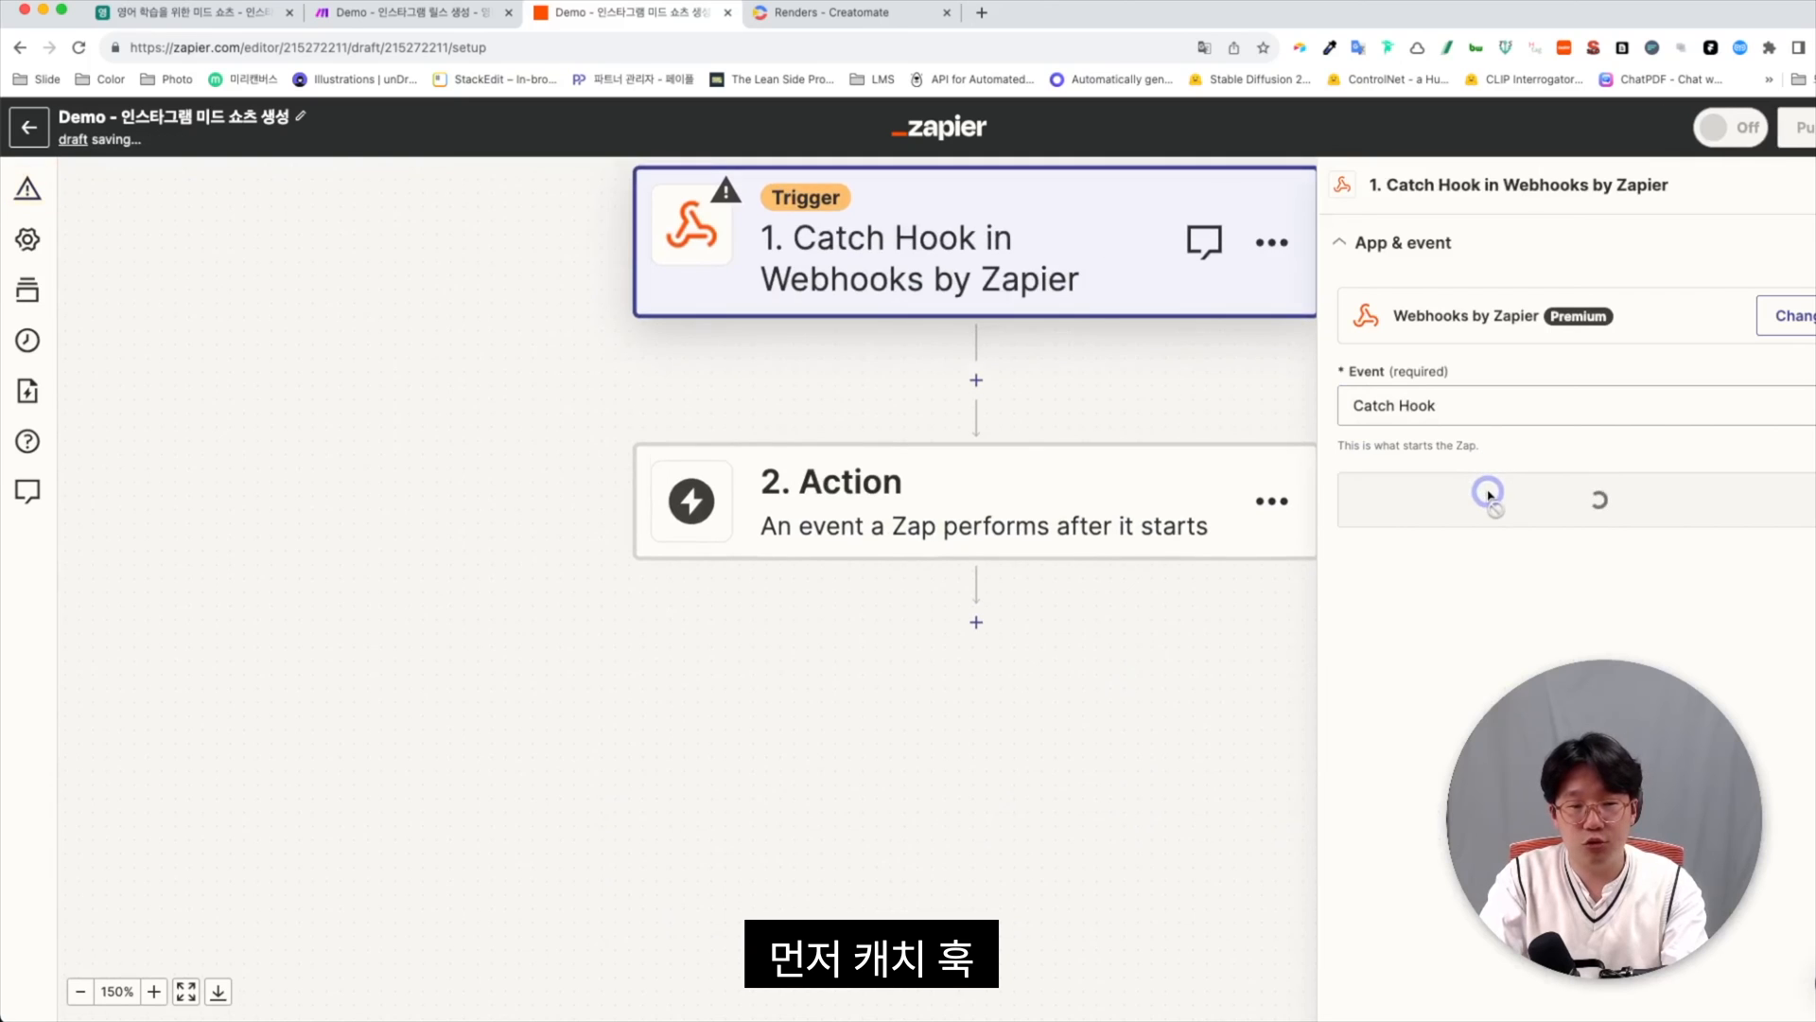
{"action": "left_click", "coordinate": [1483, 497]}
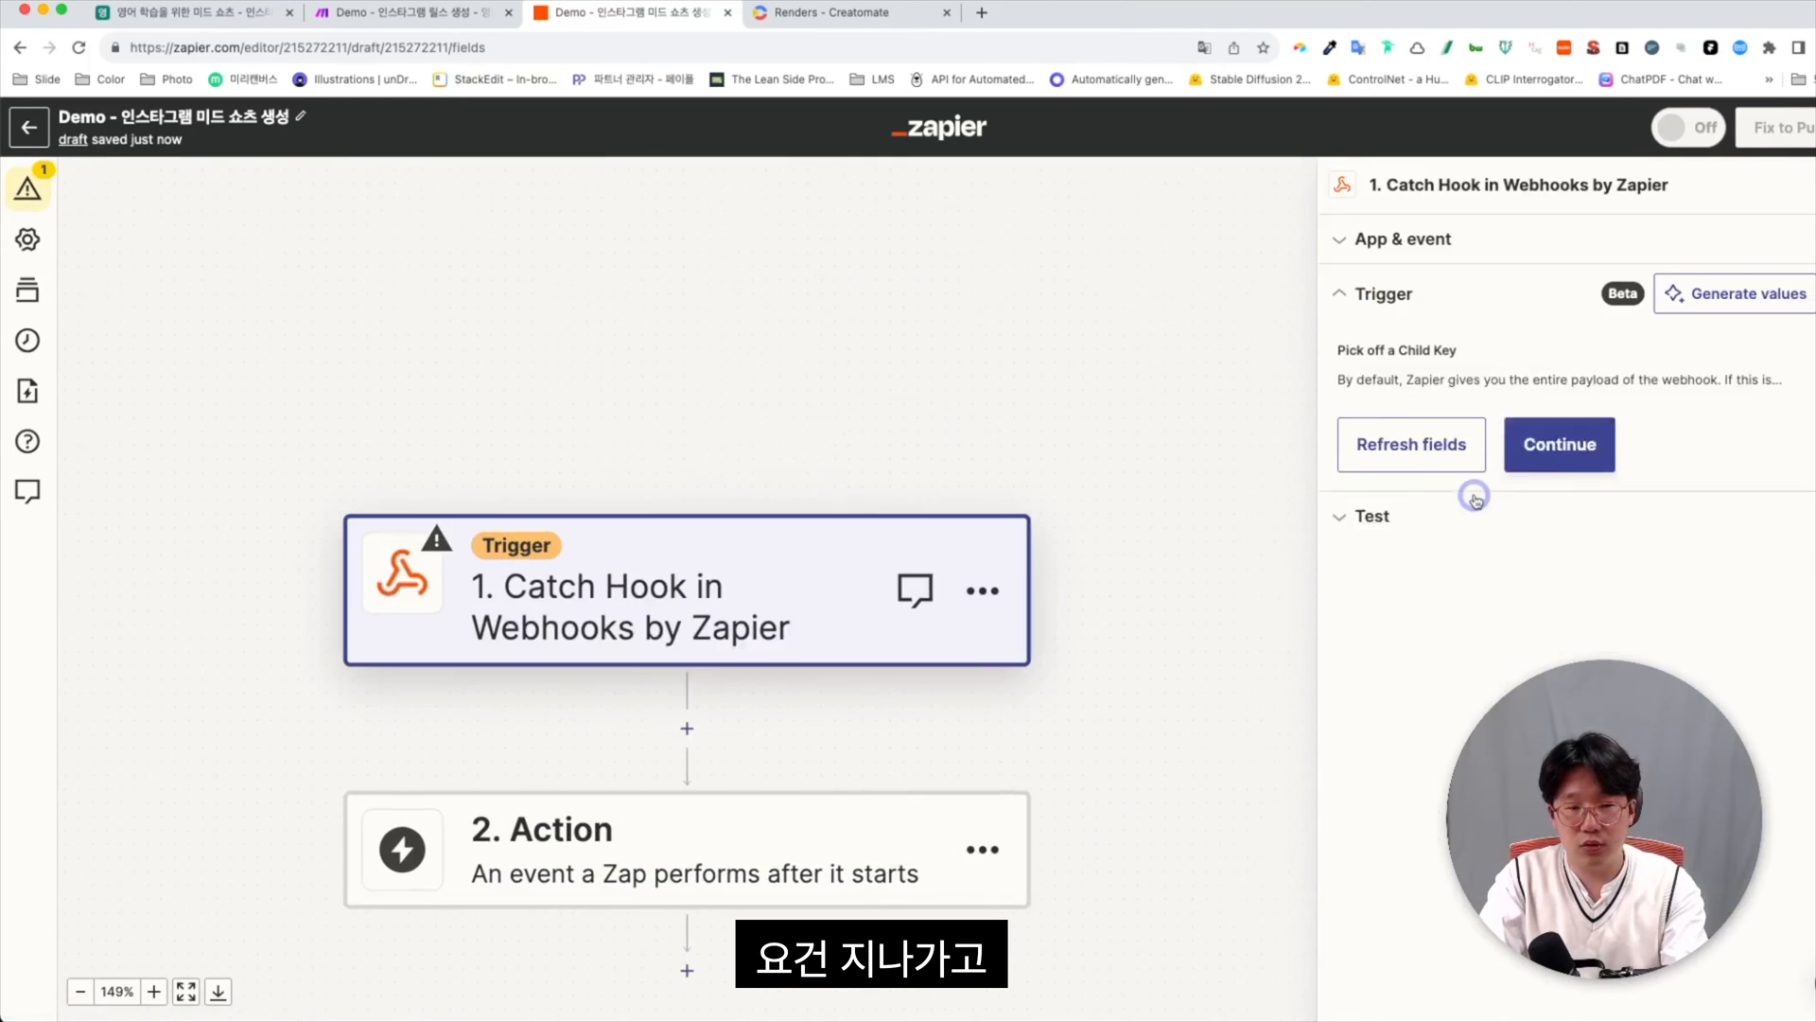
{"action": "left_click", "coordinate": [1551, 452]}
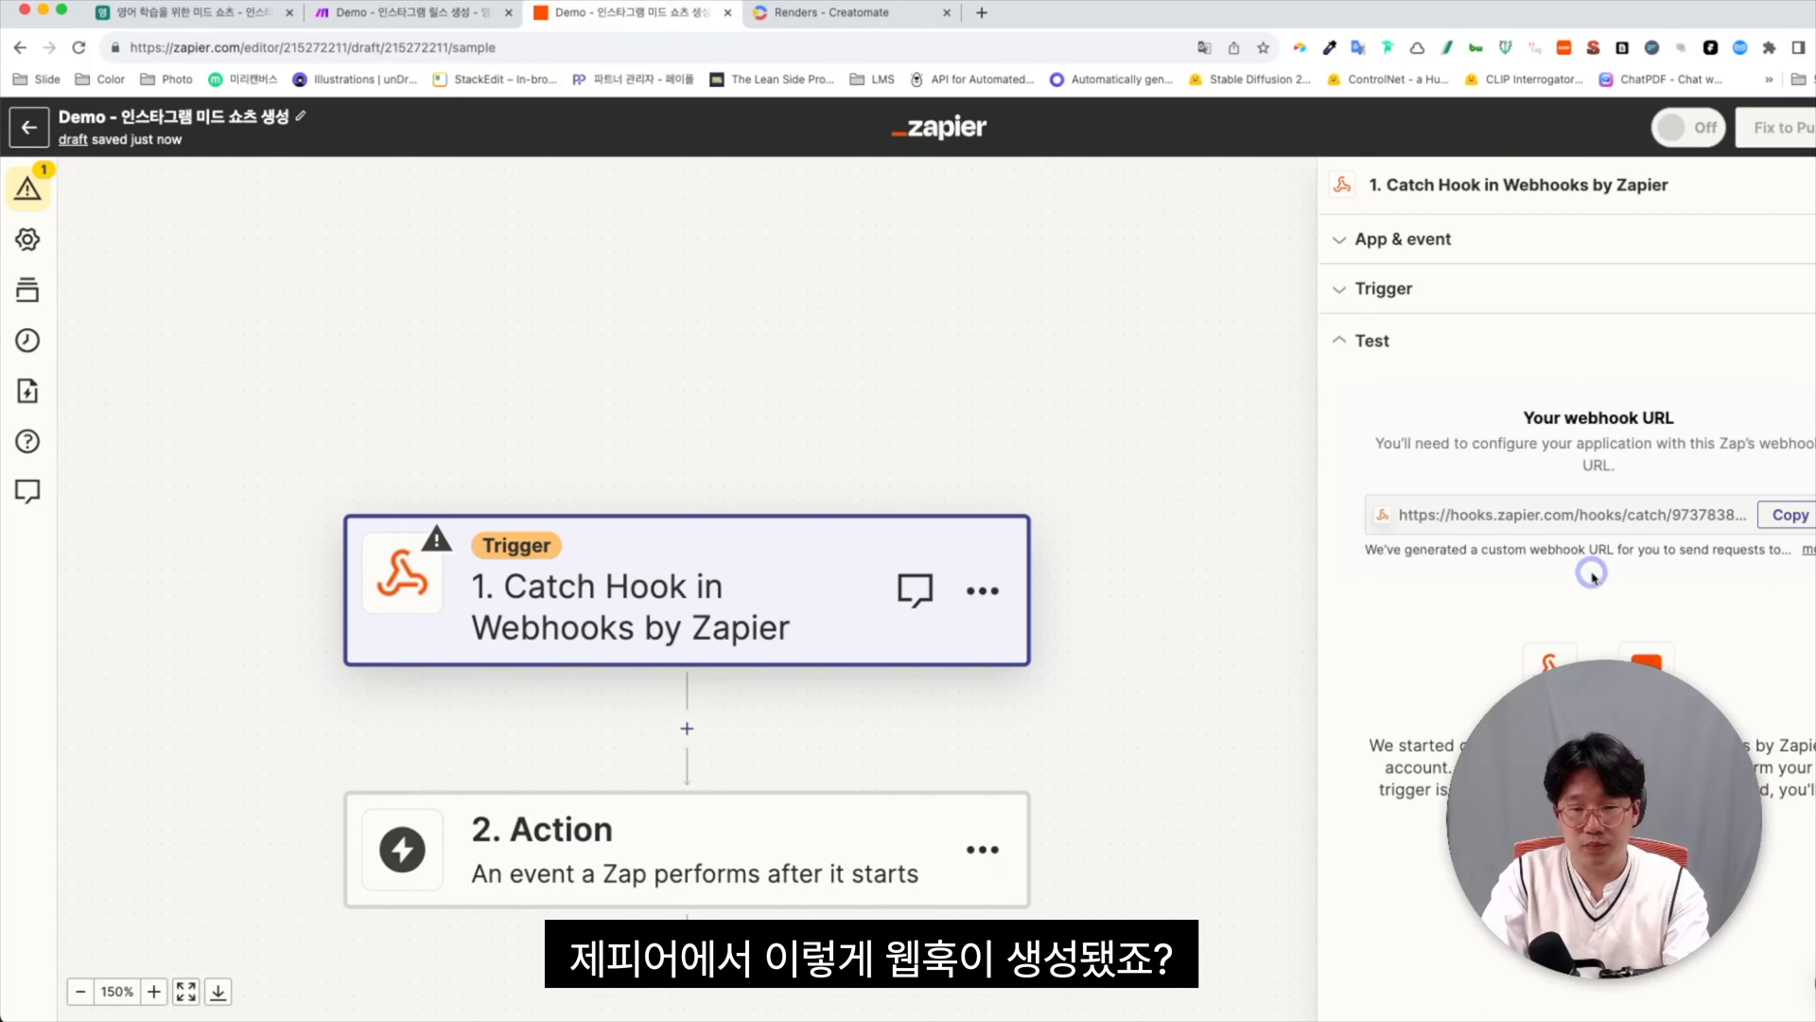
Copy the Zap's webhook URL and paste it as the Webhook URL of the Zapier module in Make
{"action": "left_click", "coordinate": [1783, 517]}
{"action": "left_click", "coordinate": [416, 12]}
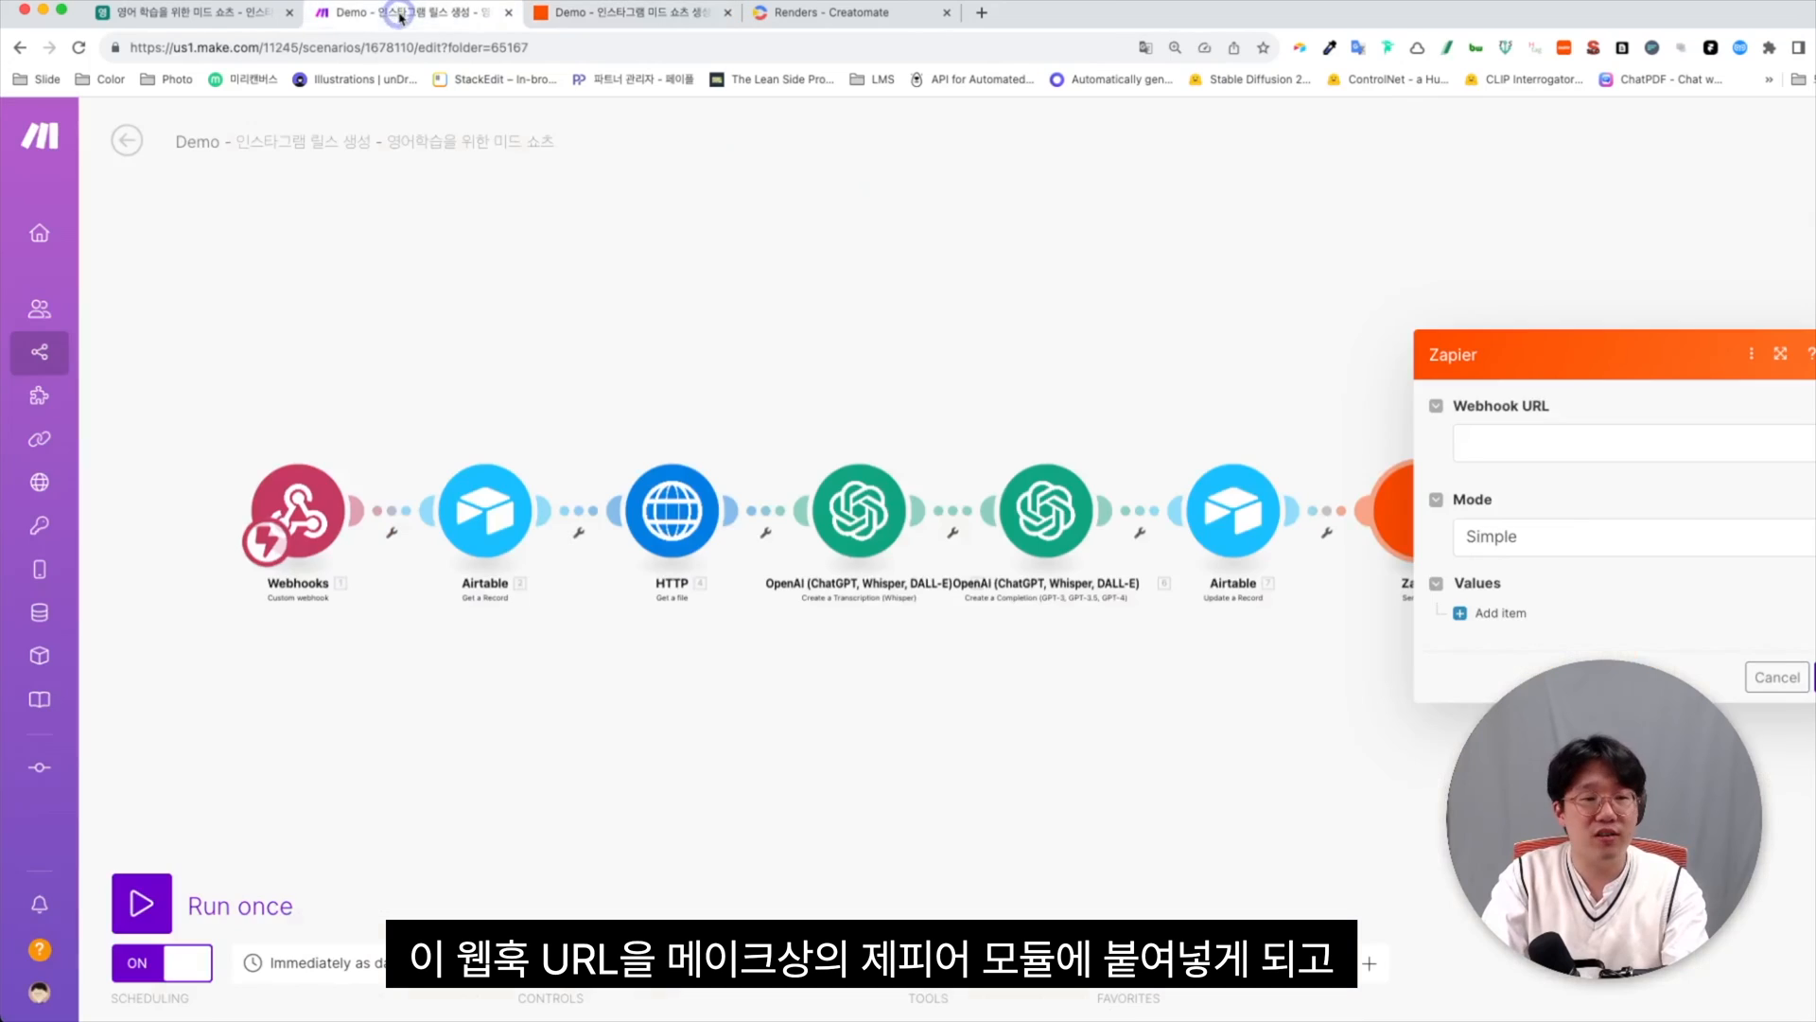
{"action": "left_click", "coordinate": [1561, 445]}
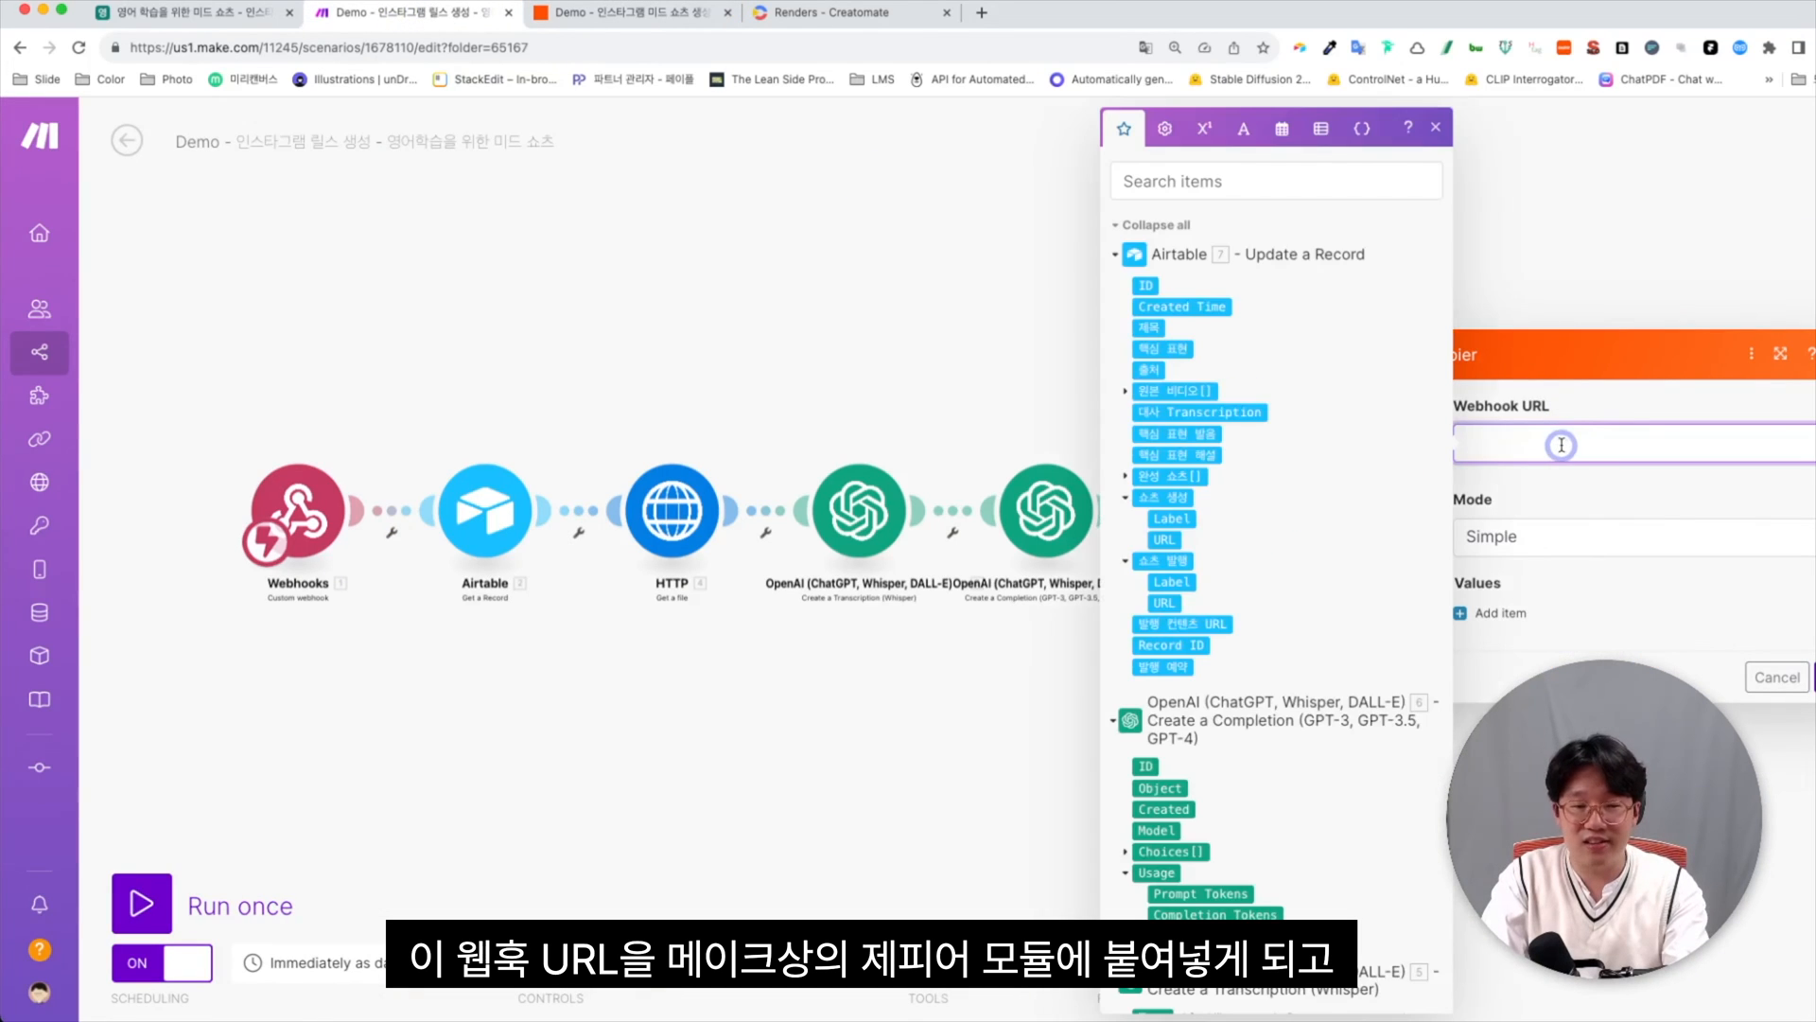
{"action": "key", "text": "super+v"}
{"action": "left_click", "coordinate": [1573, 516]}
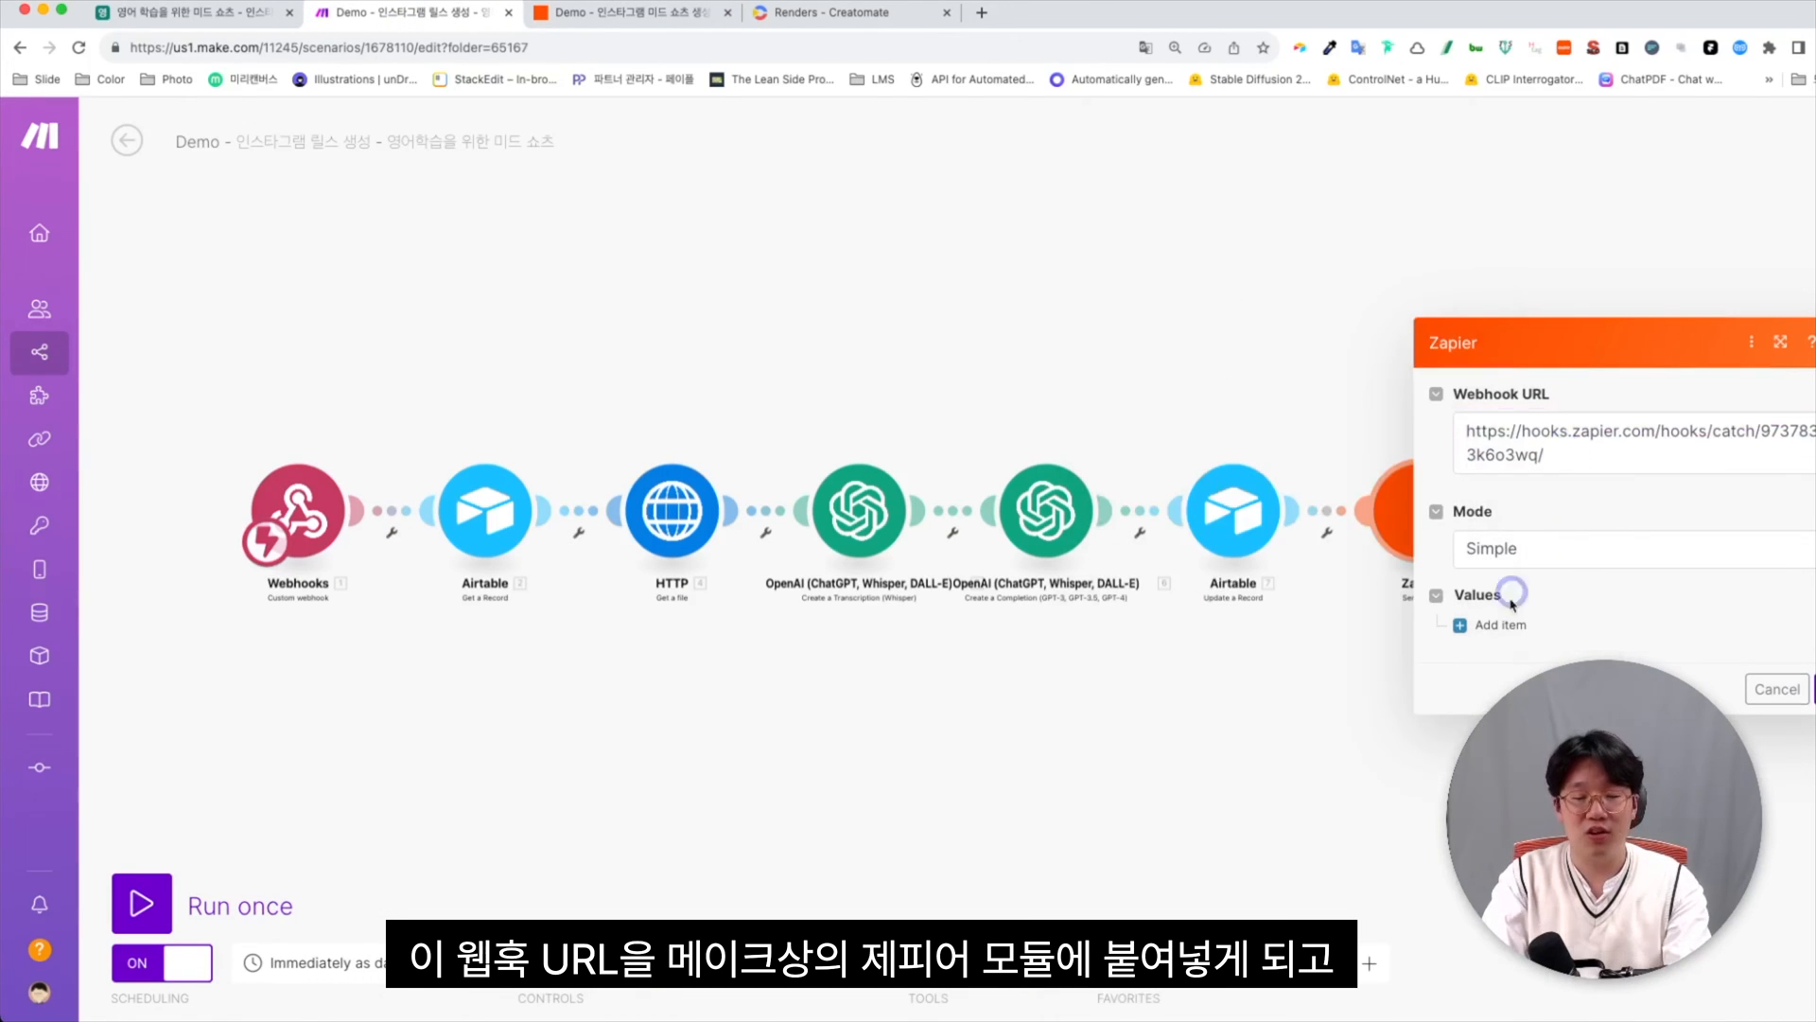
Map Airtable values in the Zapier module under the keys 제목, 핵심 표현, 출처, 원본 비디오 URL, 핵심 표현 발음, 핵심 표현 해설 and RecordId (ID)
{"action": "left_click", "coordinate": [1476, 626]}
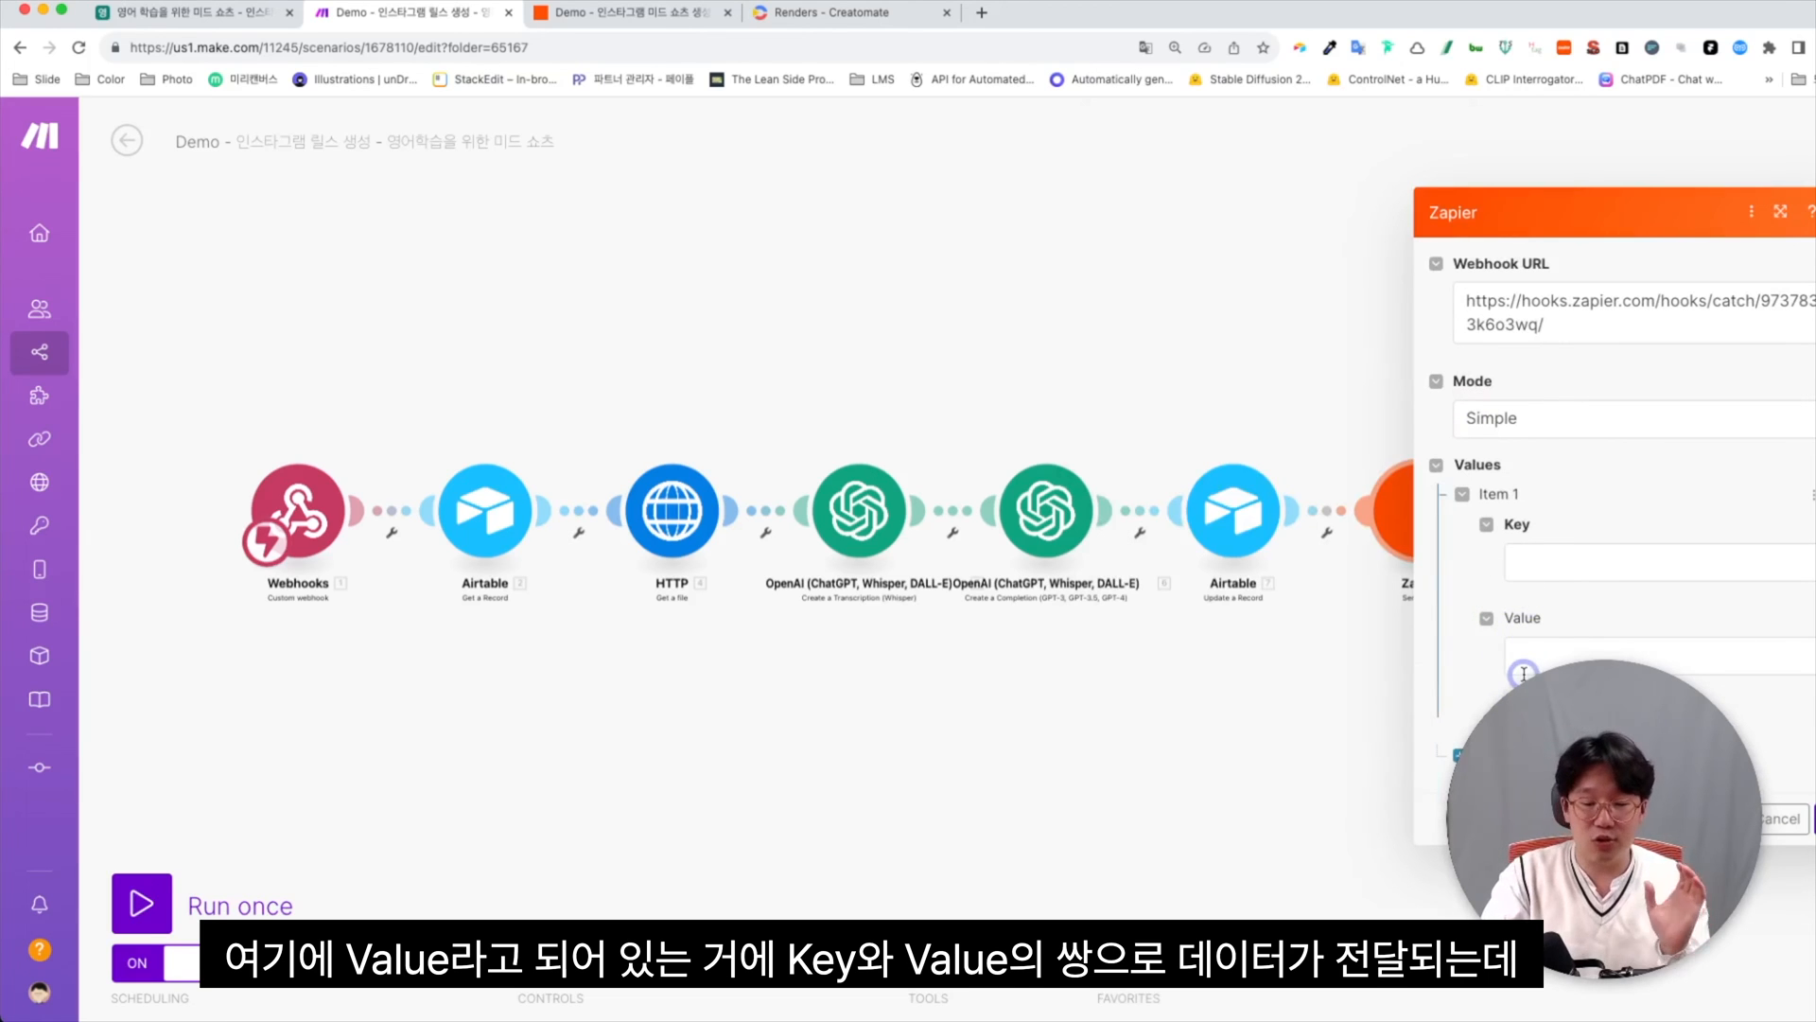
{"action": "left_click_drag", "start_coordinate": [1268, 677], "coordinate": [1011, 621]}
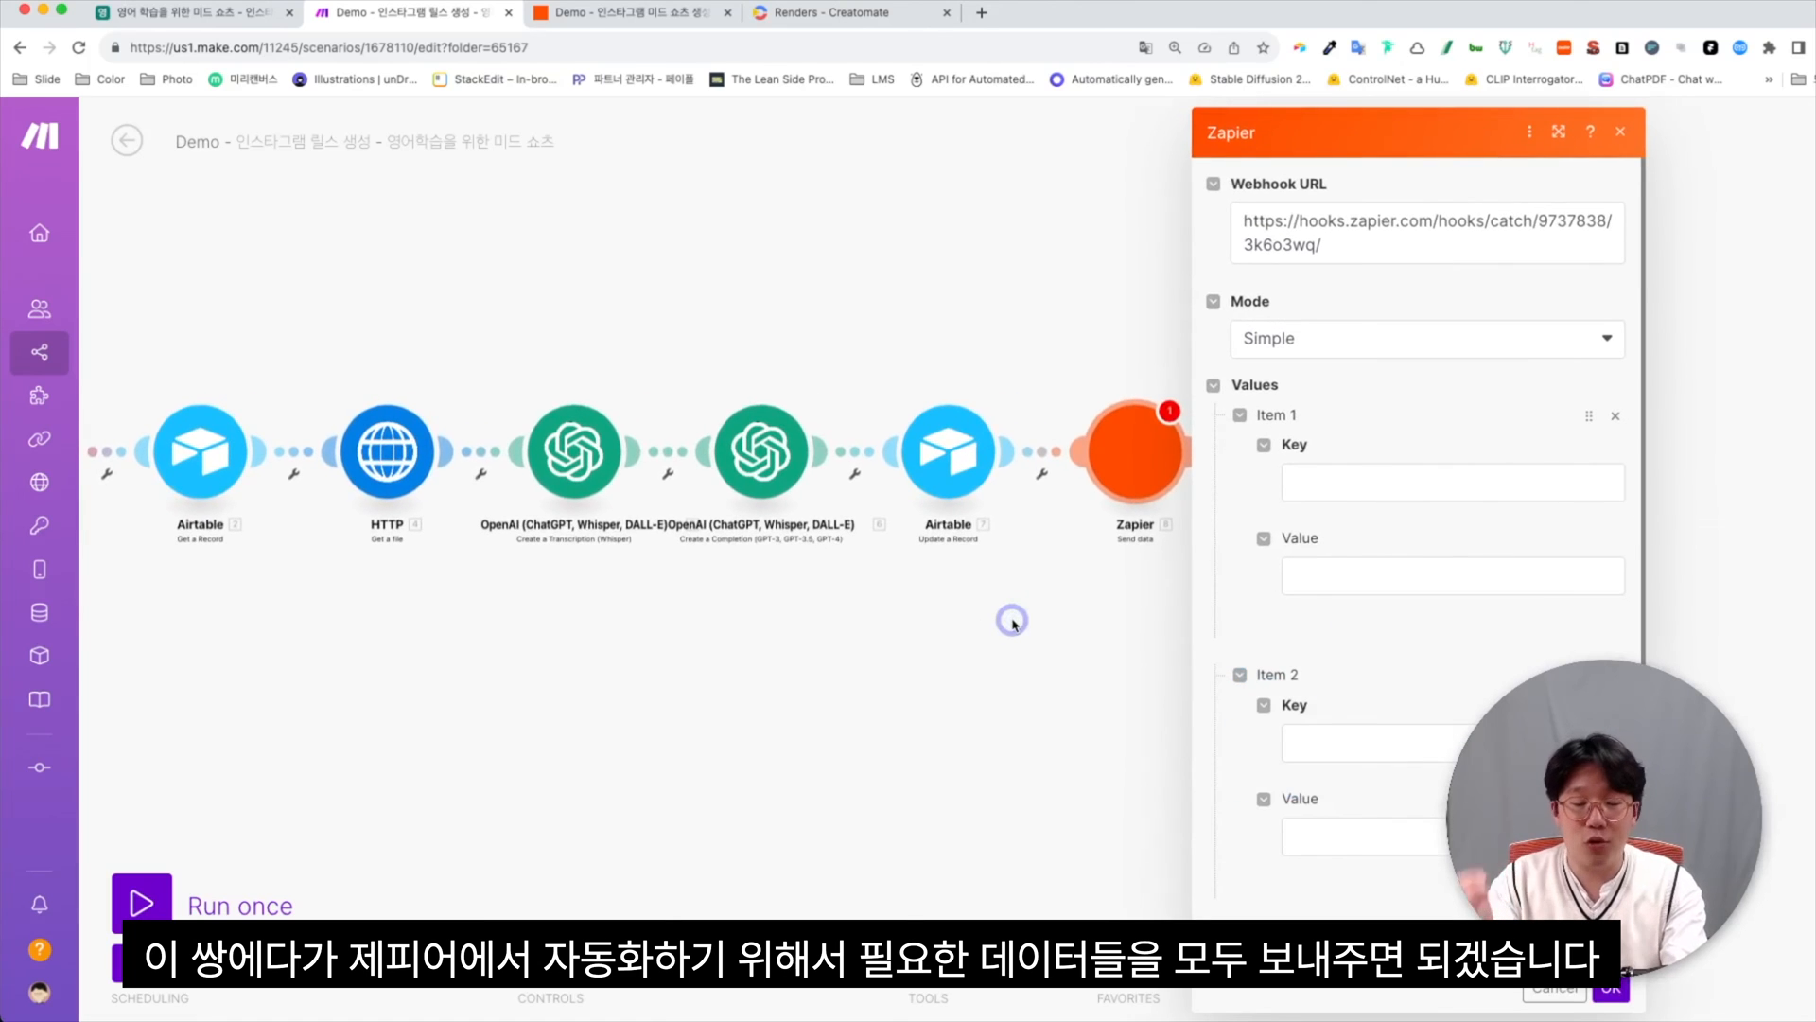
{"action": "left_click_drag", "start_coordinate": [1012, 621], "coordinate": [840, 613]}
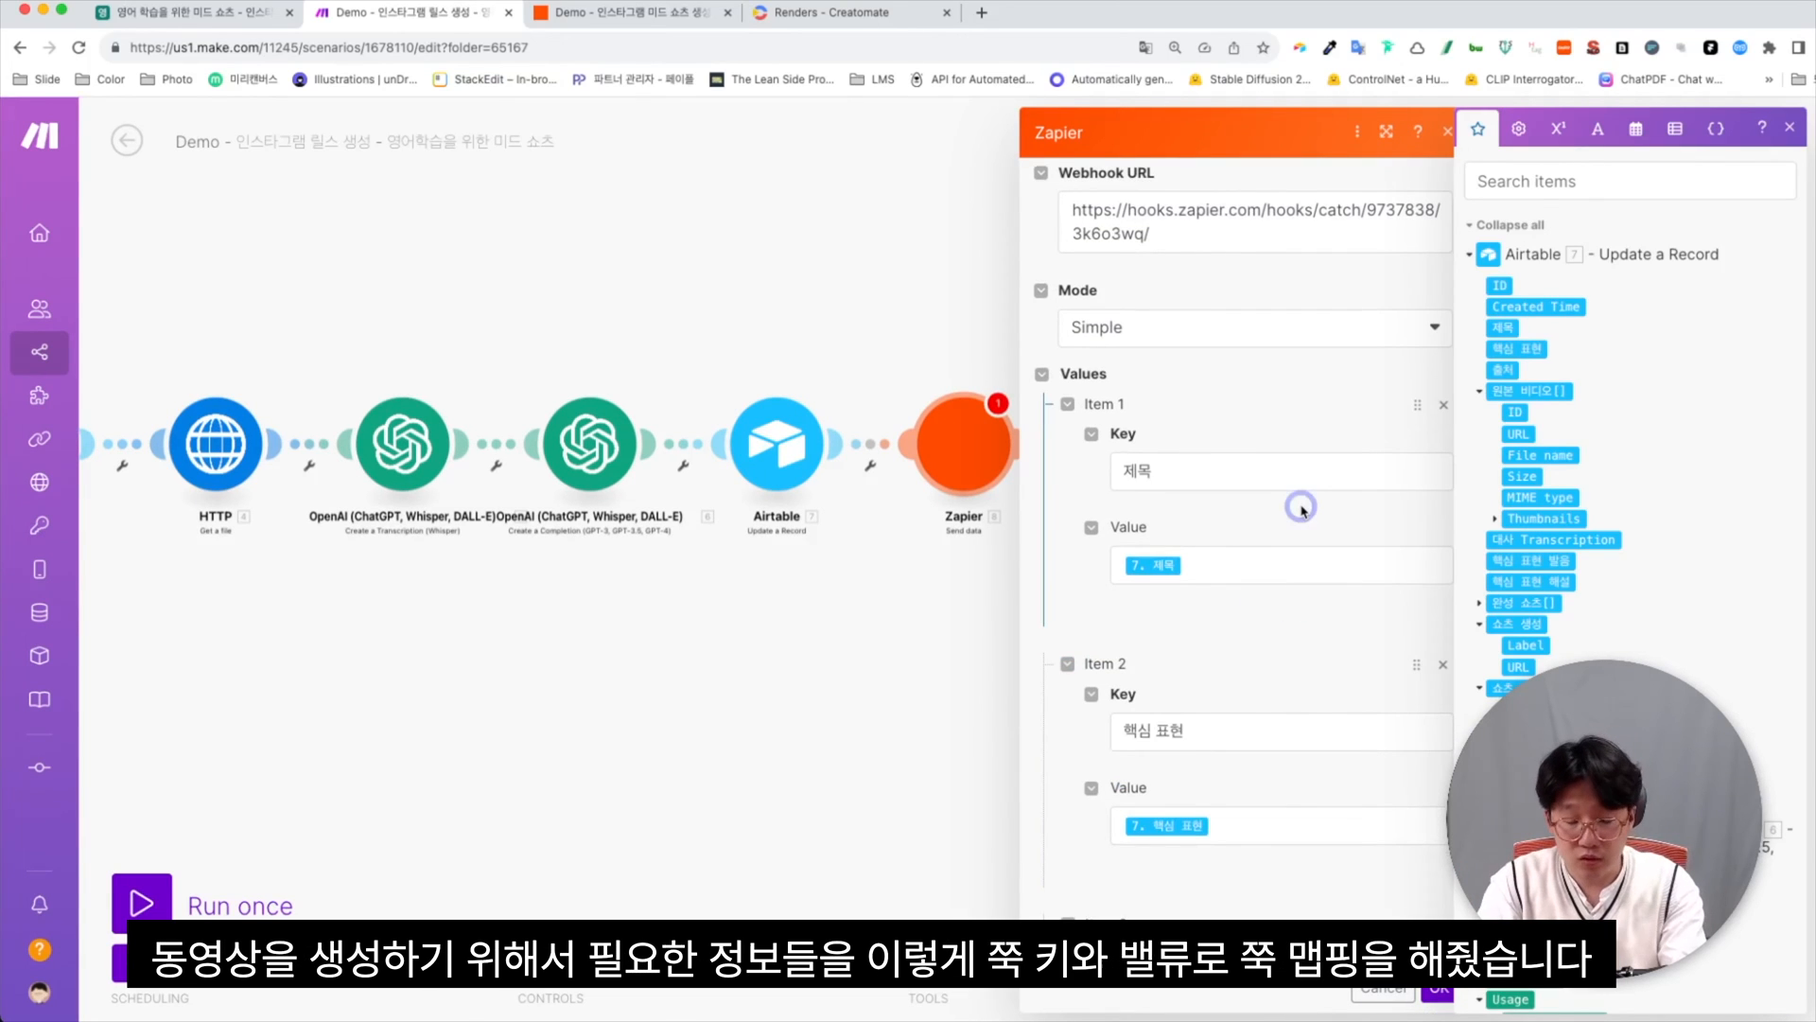
{"action": "scroll", "coordinate": [1302, 508], "scroll_direction": "down", "scroll_amount": 2}
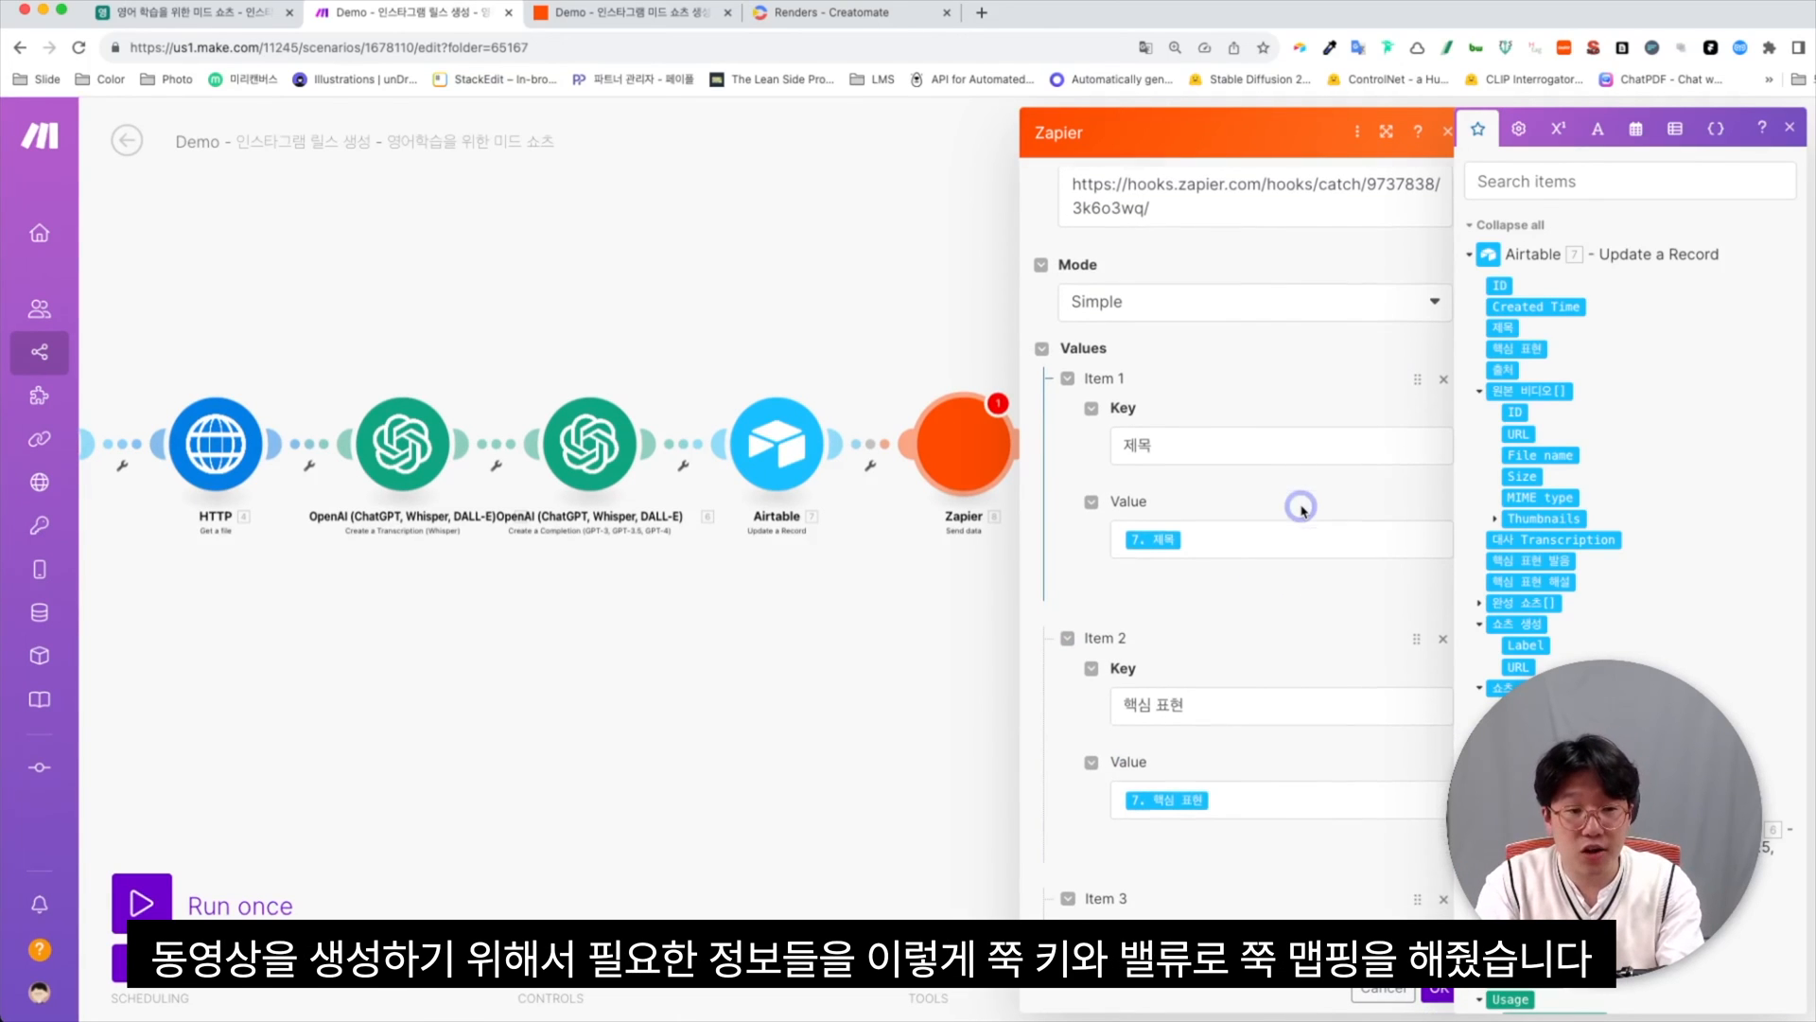
{"action": "scroll", "coordinate": [1279, 463], "scroll_direction": "down", "scroll_amount": 10}
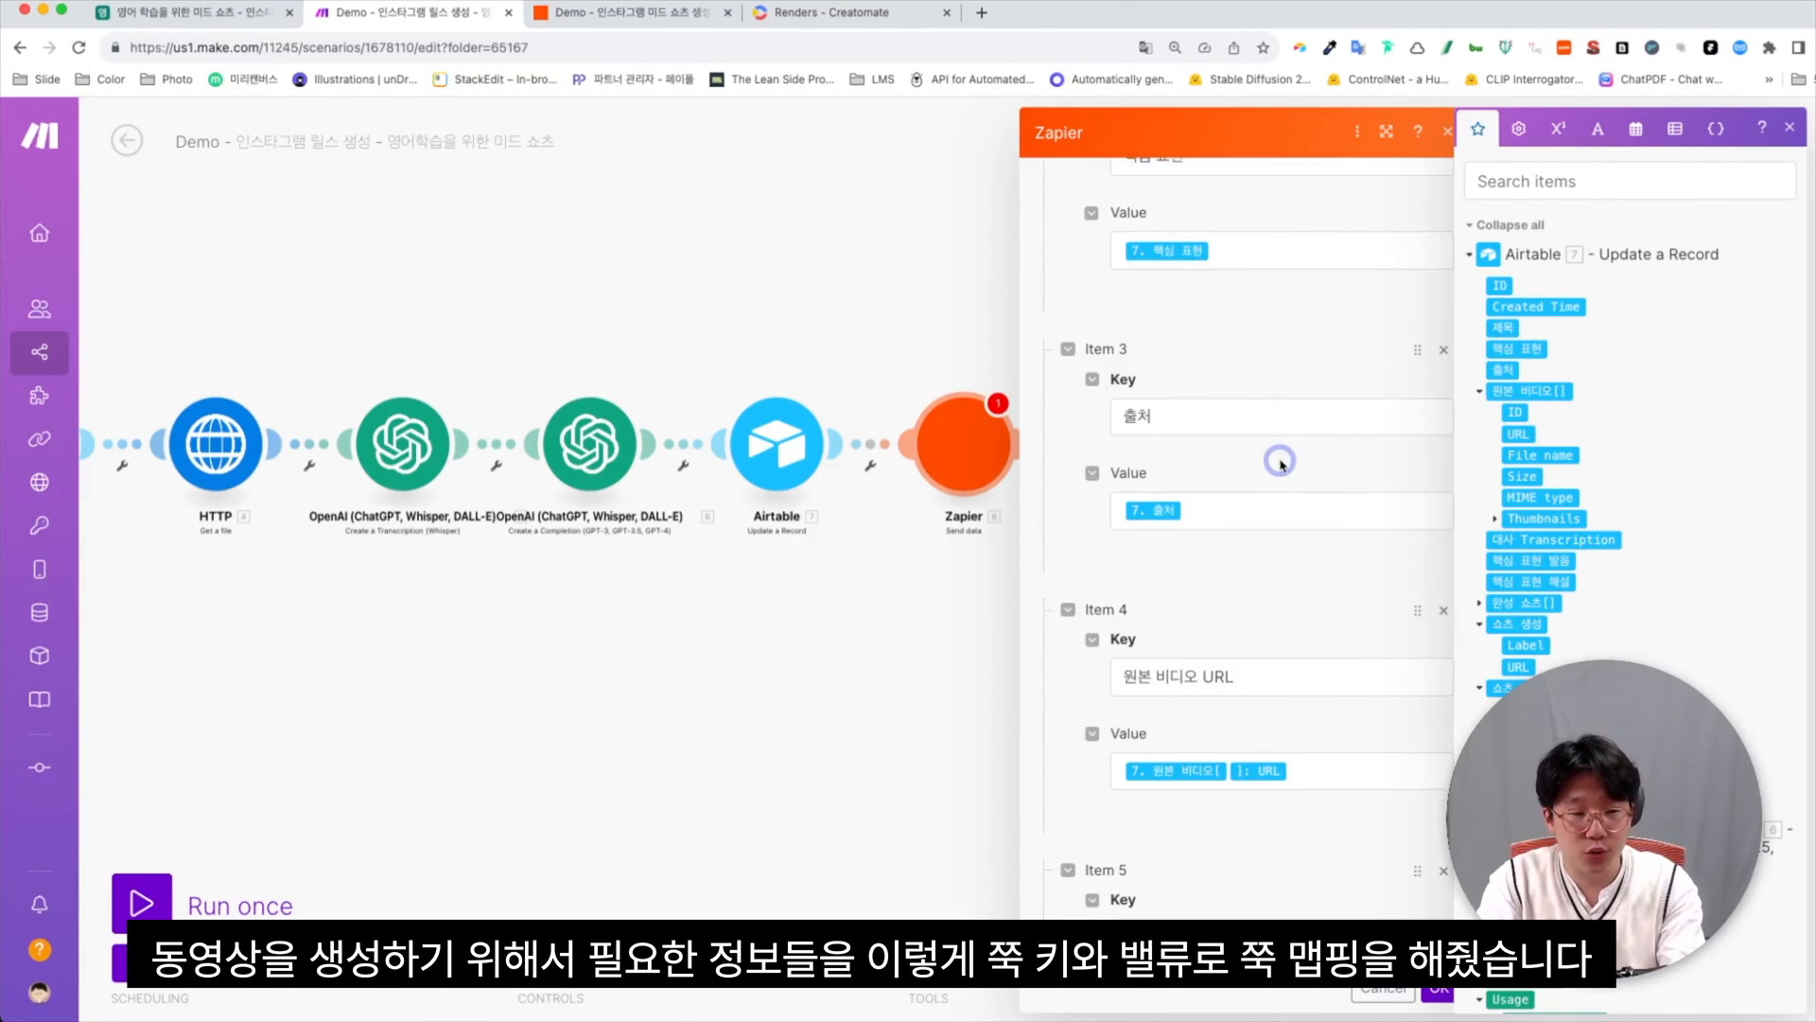
{"action": "scroll", "coordinate": [1279, 460], "scroll_direction": "down", "scroll_amount": 8}
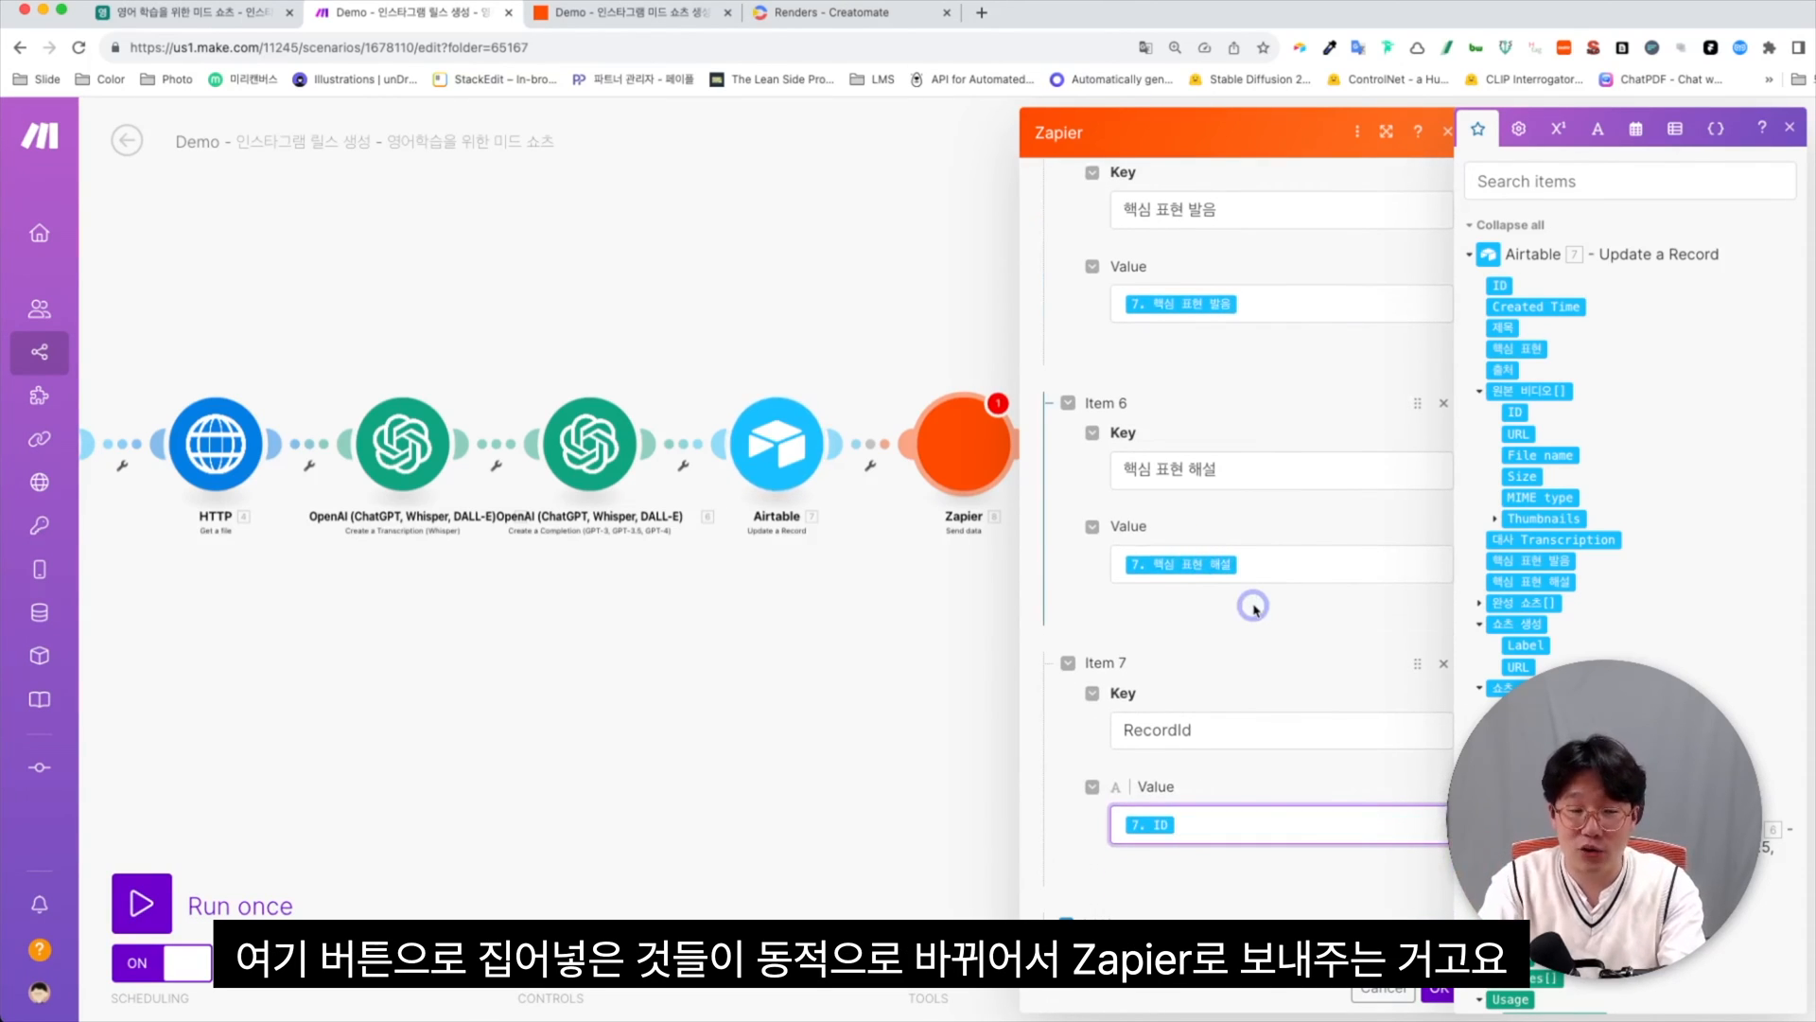
{"action": "left_click", "coordinate": [1177, 737]}
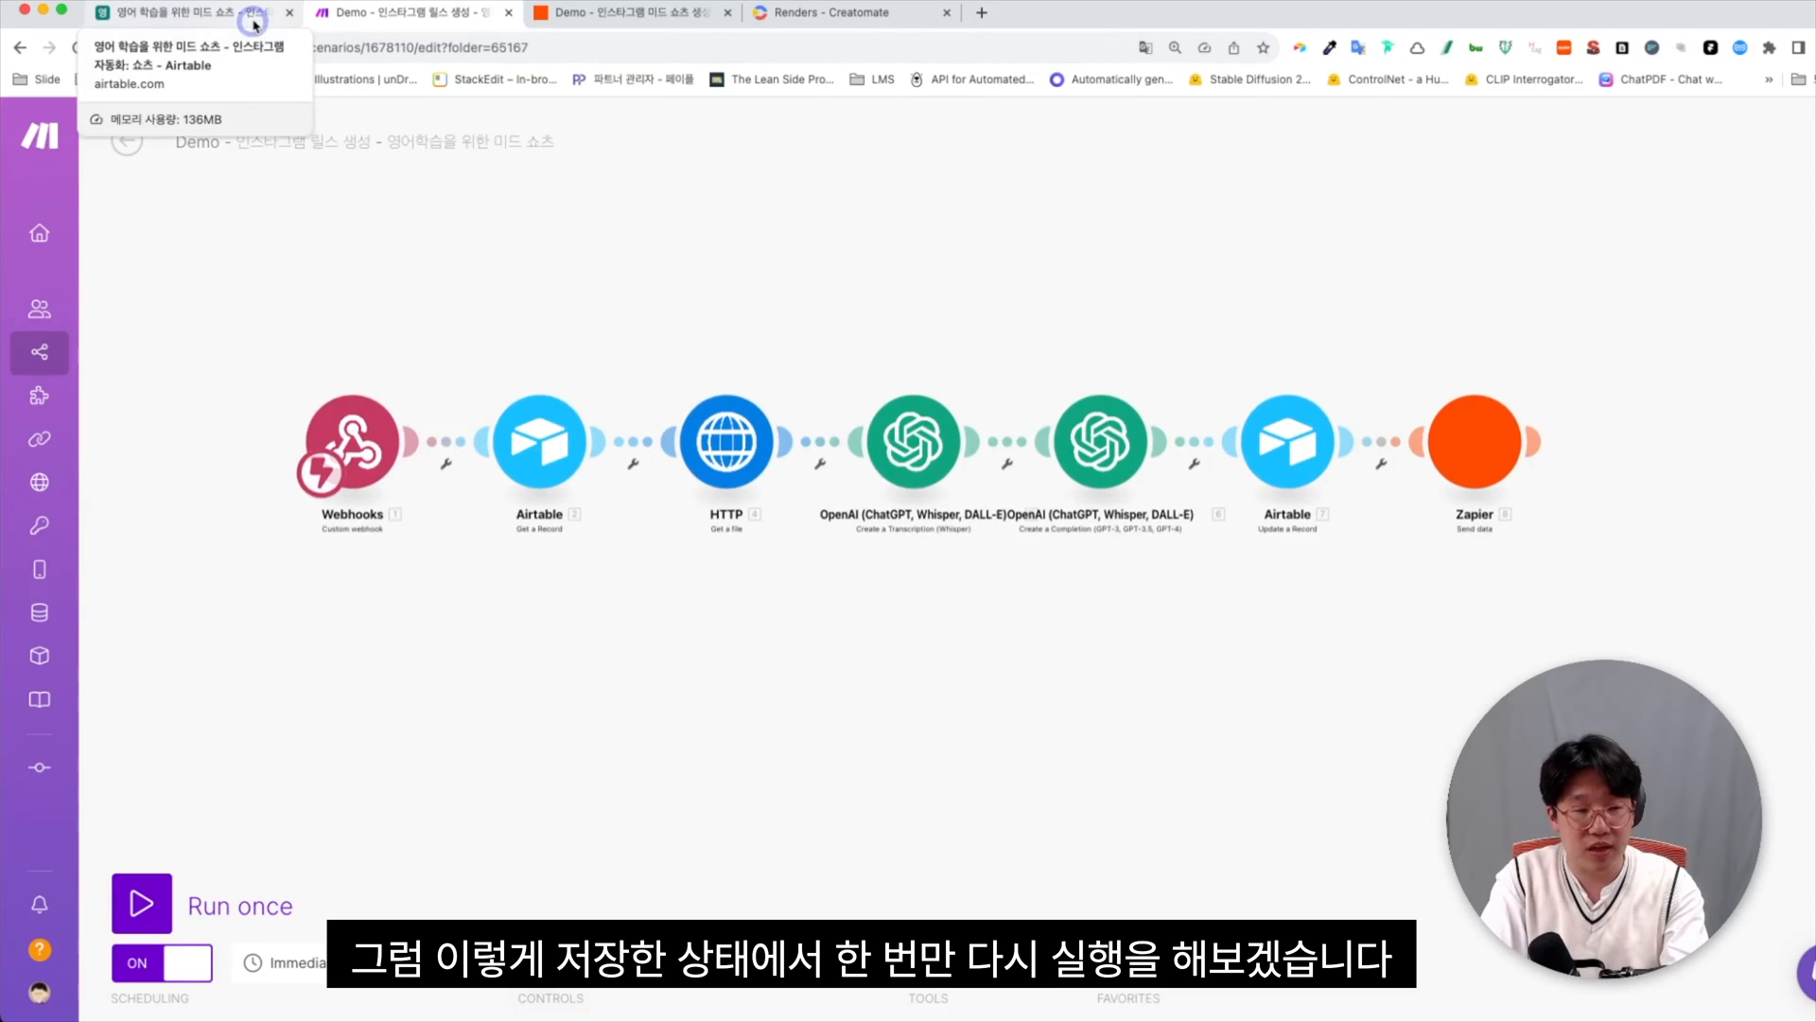
Run the scenario again from Airtable and continue in Zapier with the received request A as the Catch Hook trigger's test record
{"action": "left_click", "coordinate": [253, 25]}
{"action": "left_click", "coordinate": [1283, 414]}
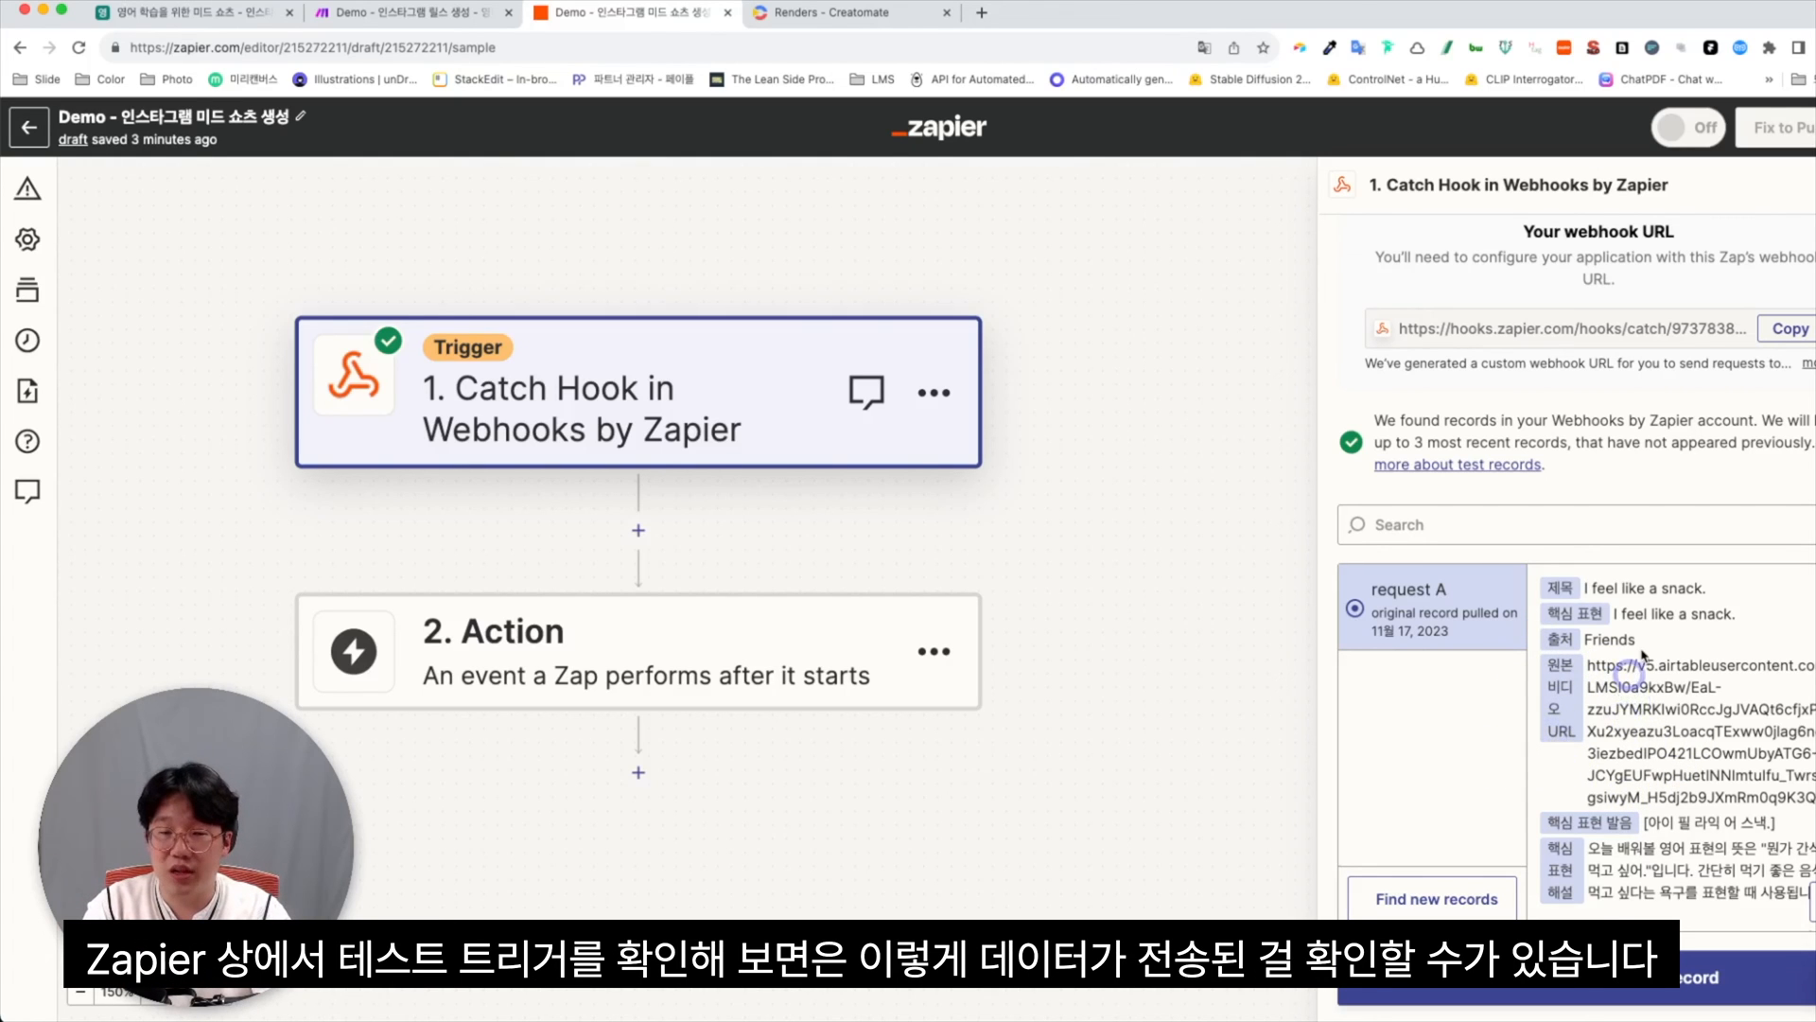
{"action": "scroll", "coordinate": [1642, 654], "scroll_direction": "down", "scroll_amount": 4}
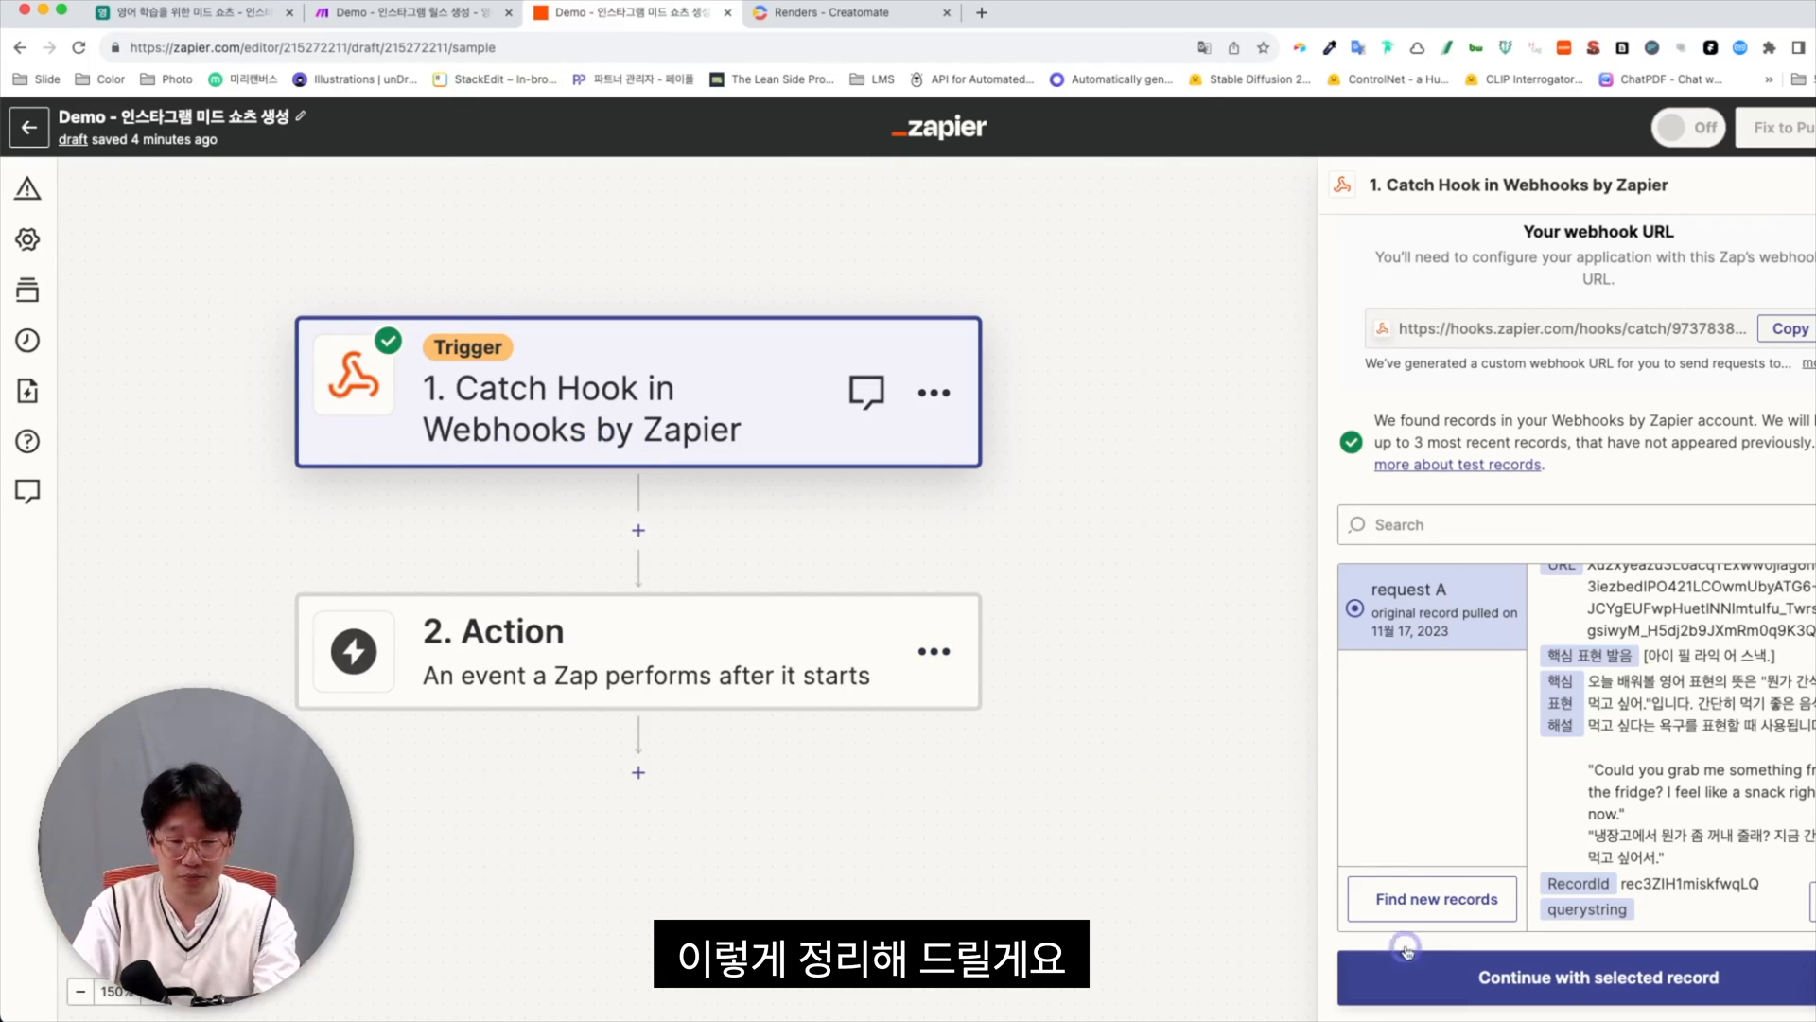
{"action": "left_click", "coordinate": [1511, 995]}
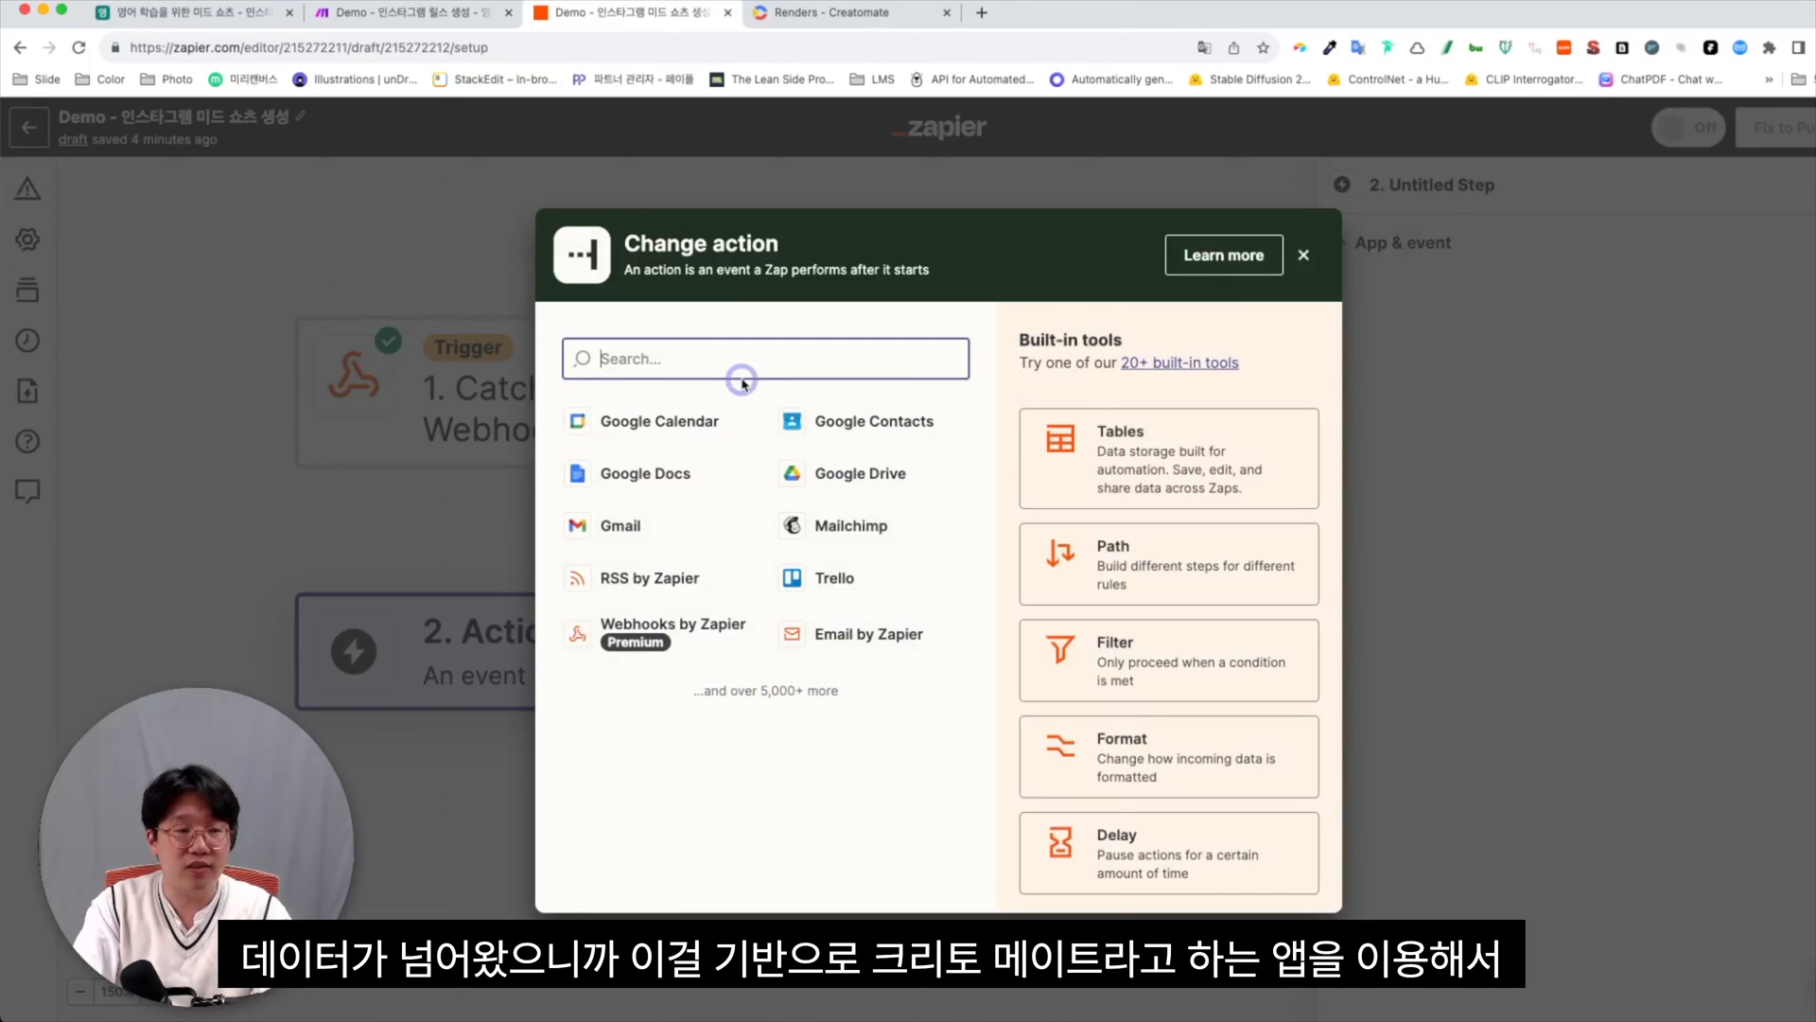
Set the Zap's second step to the Creatomate app with the Create Single Render event
{"action": "type", "text": "creatomate"}
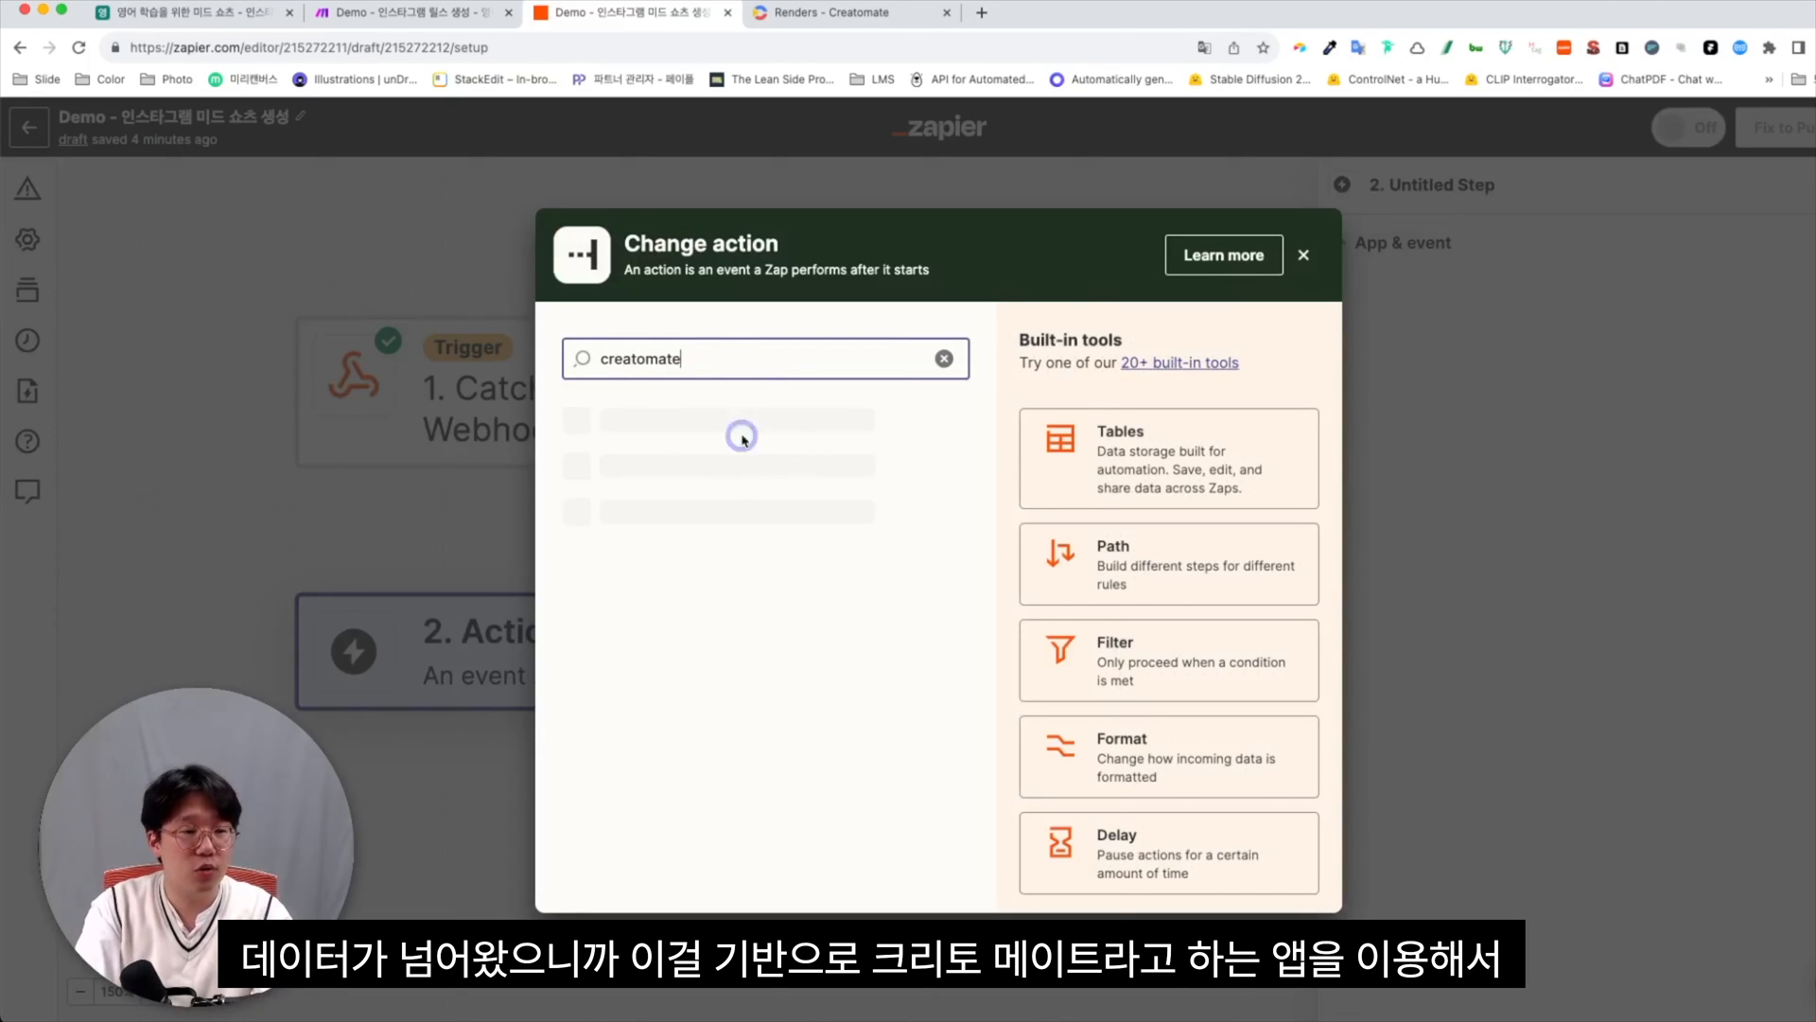
{"action": "left_click", "coordinate": [650, 441]}
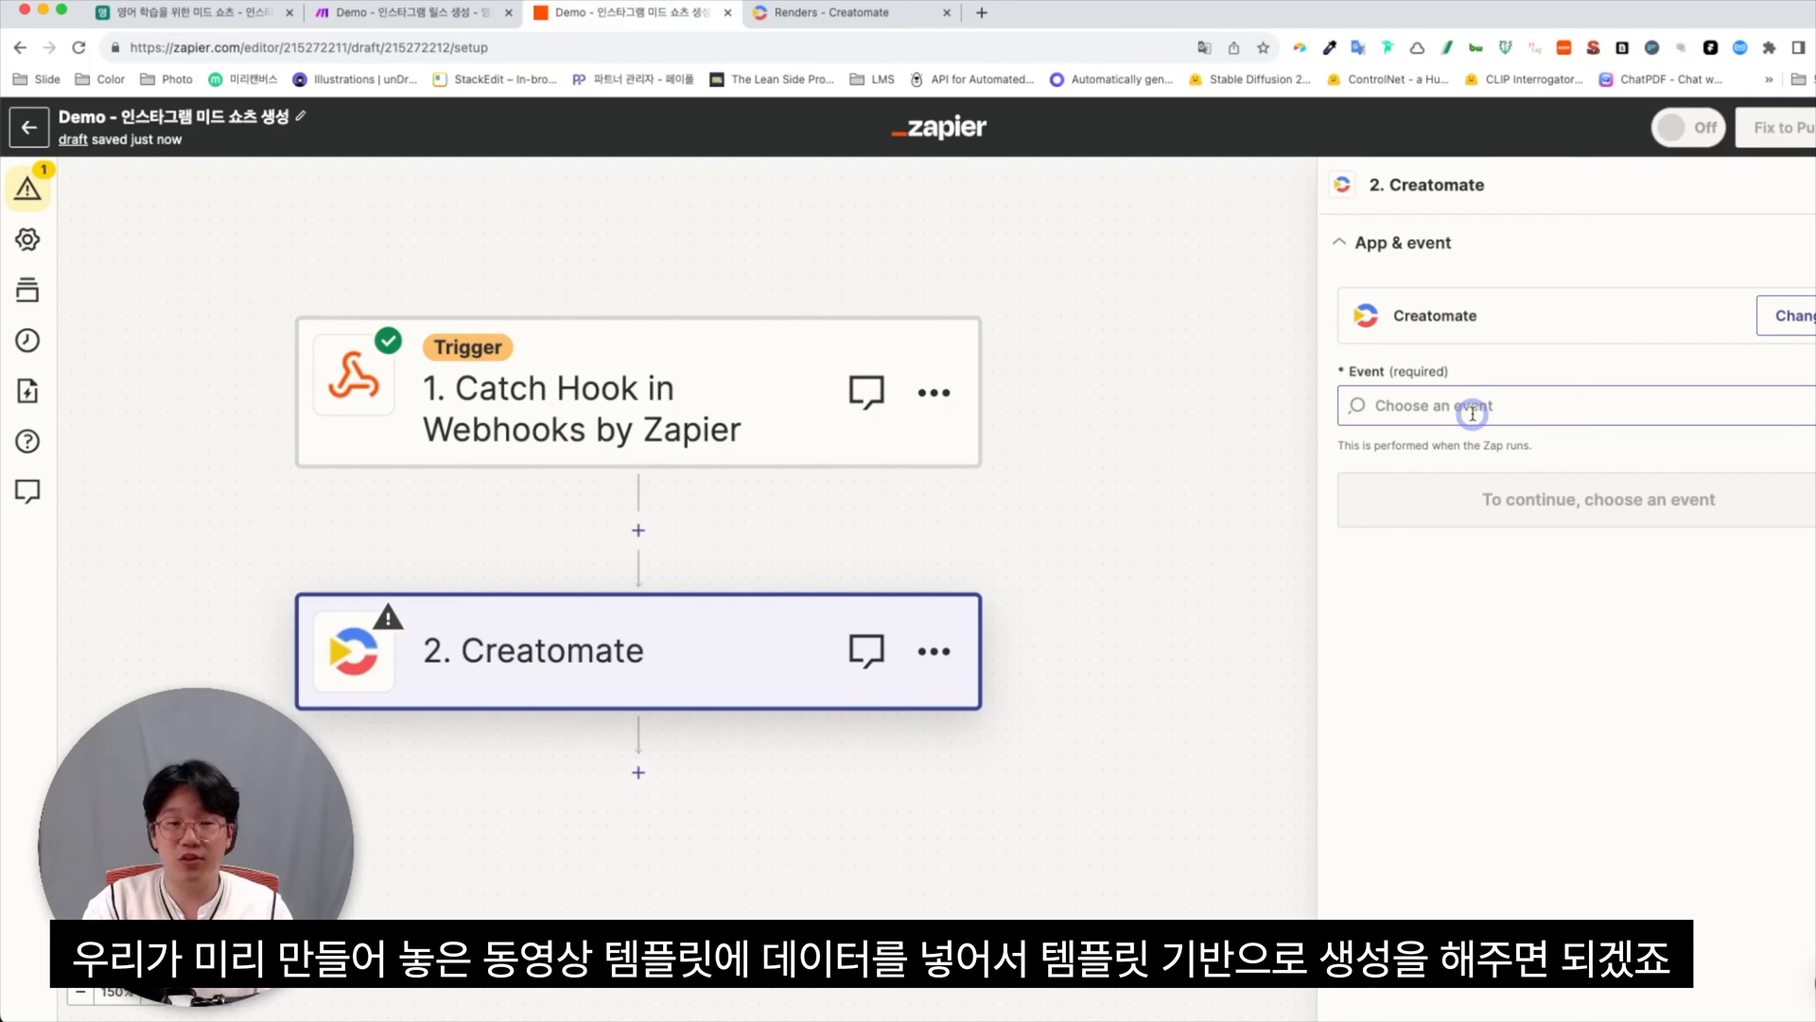
{"action": "left_click", "coordinate": [1473, 414]}
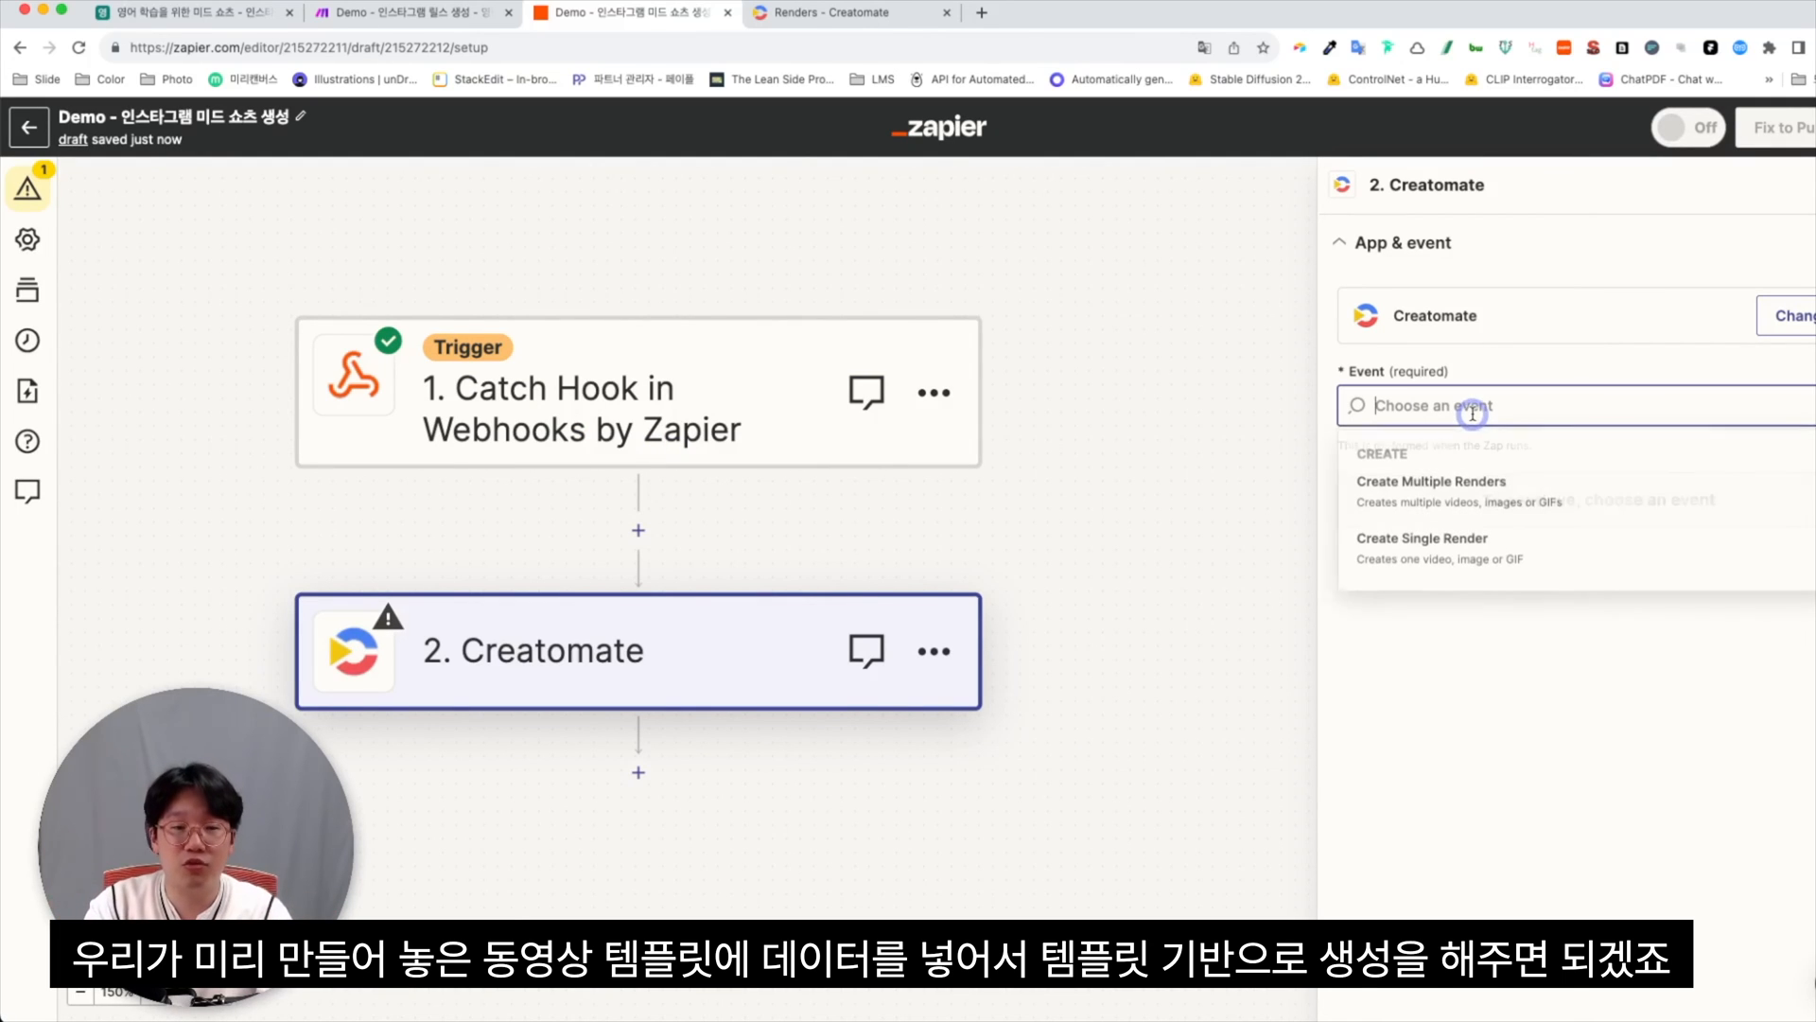
{"action": "left_click", "coordinate": [1477, 565]}
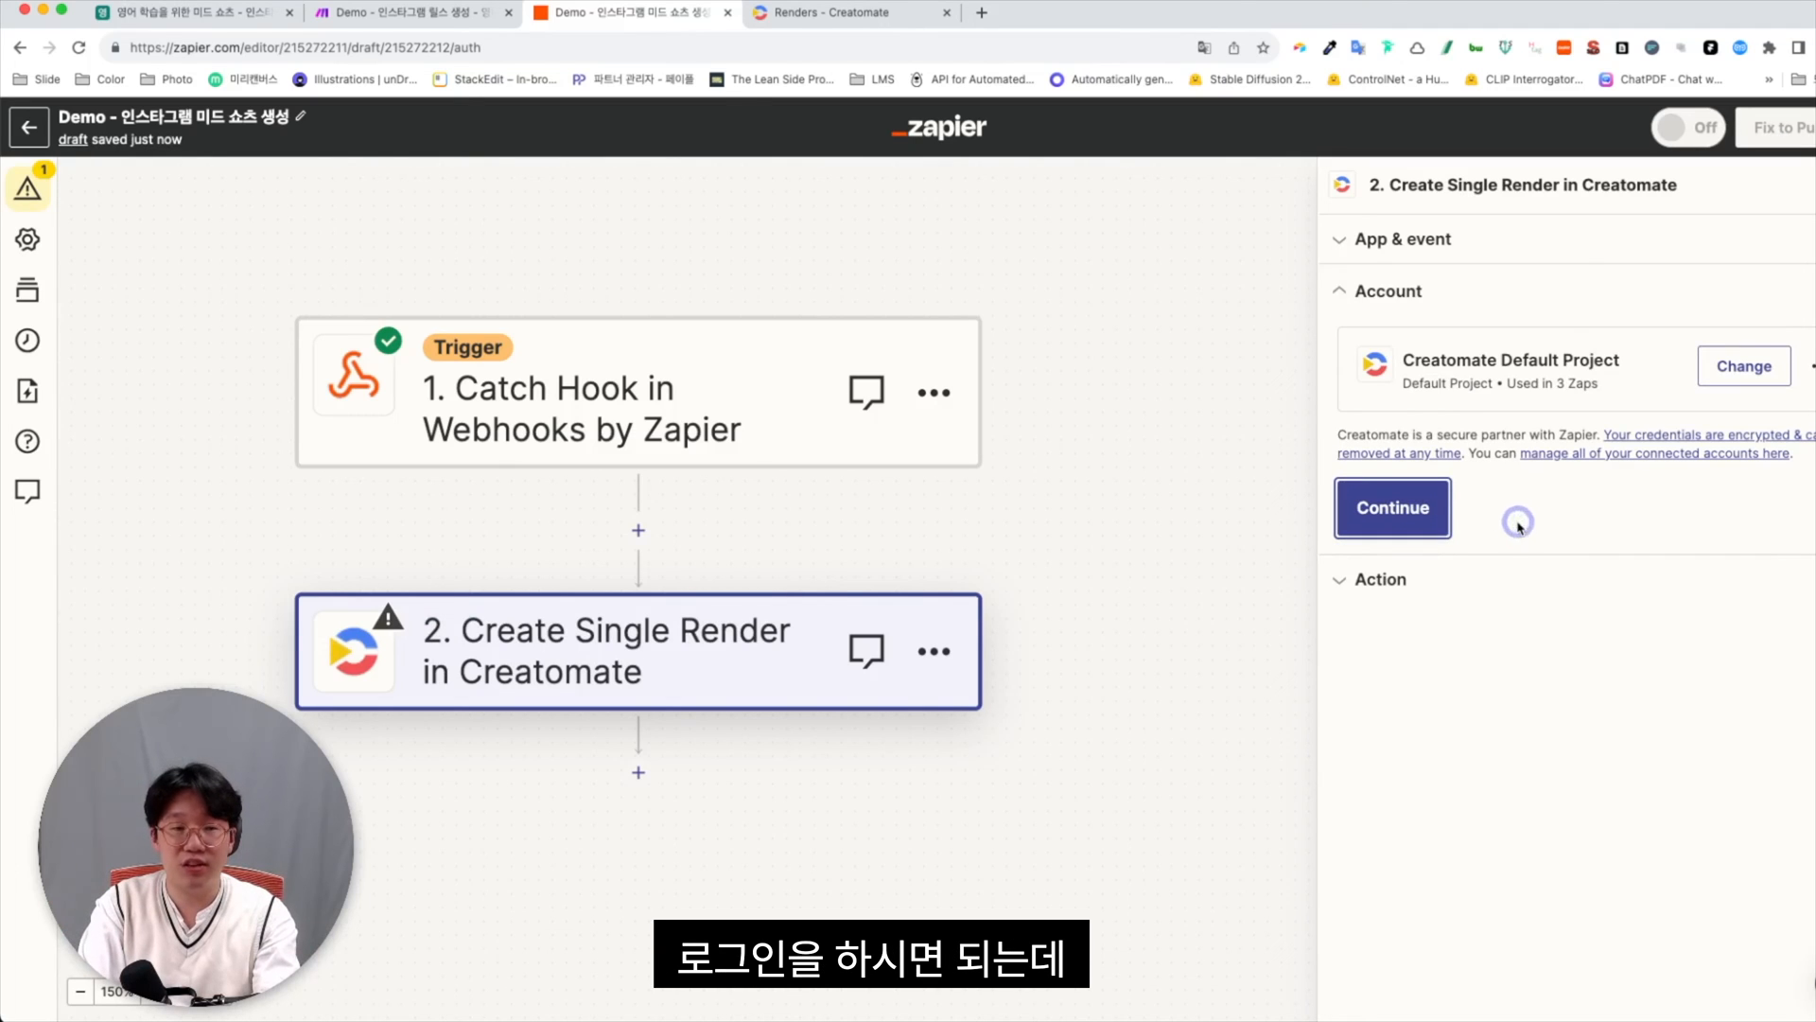
Switch to Creatomate, locate the Project Settings entry for the project's API key, and return to Zapier
{"action": "left_click", "coordinate": [823, 12]}
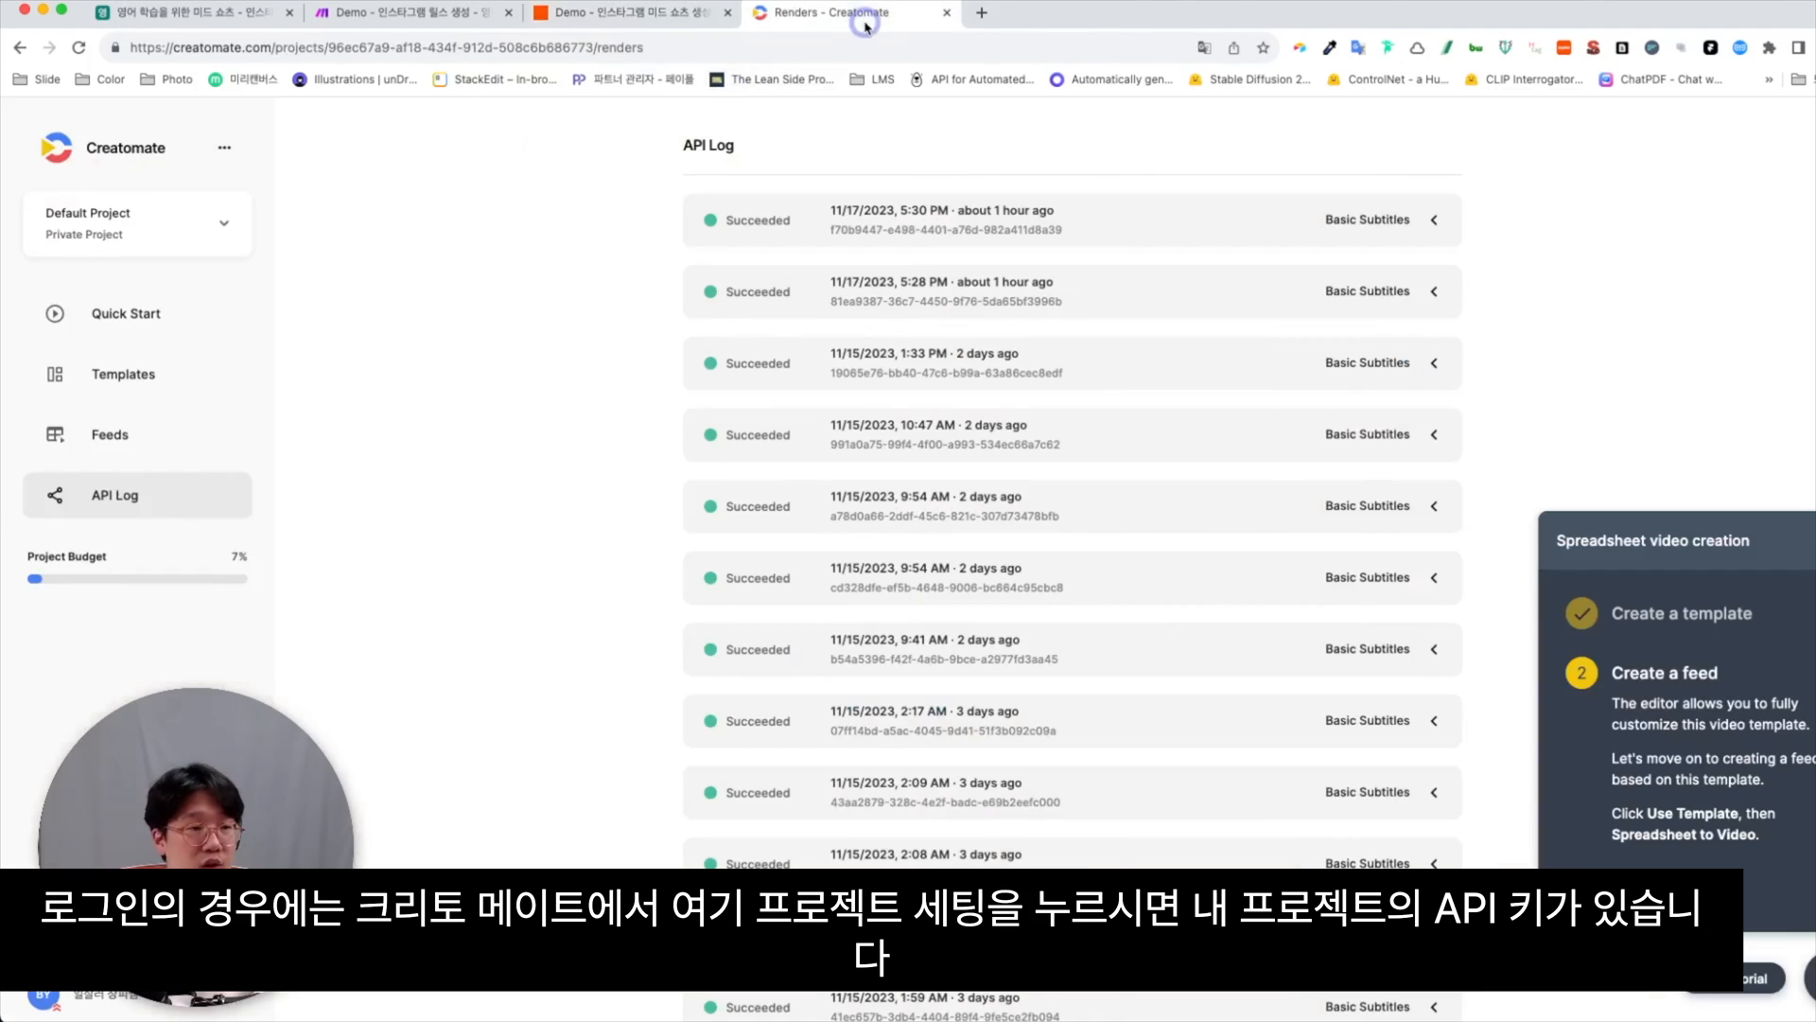
{"action": "left_click", "coordinate": [224, 149]}
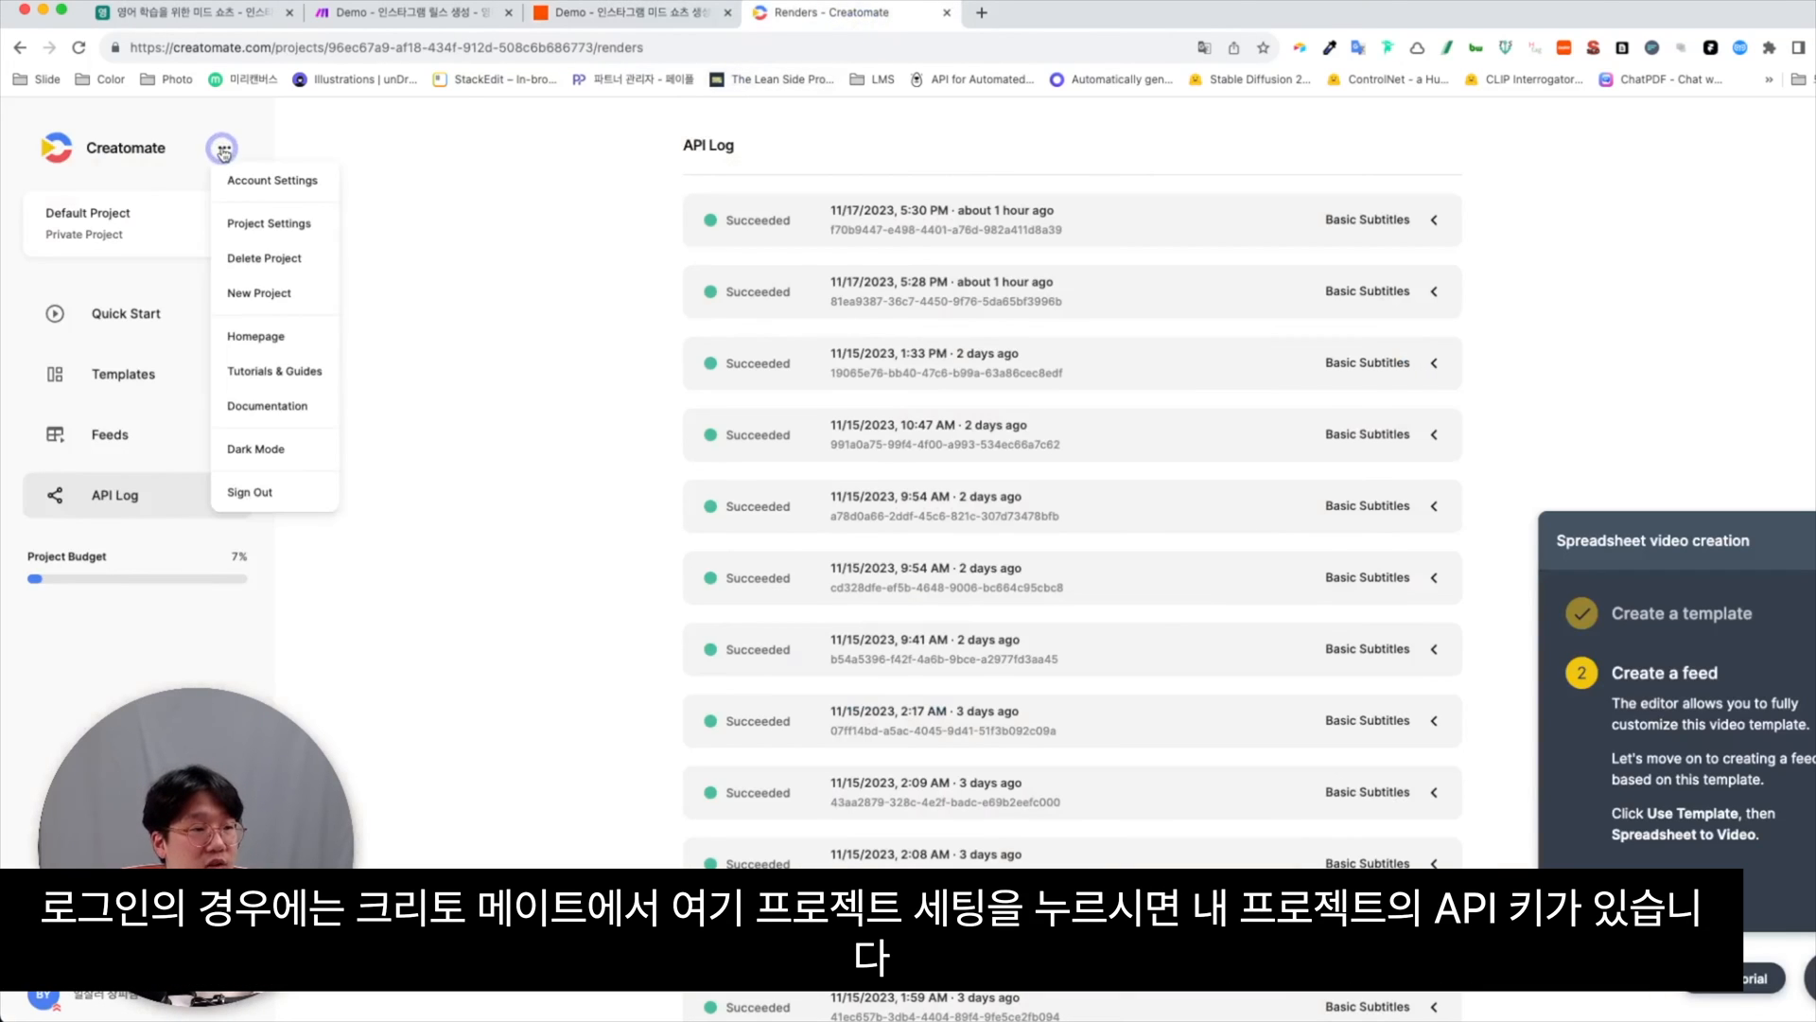
{"action": "left_click", "coordinate": [275, 221]}
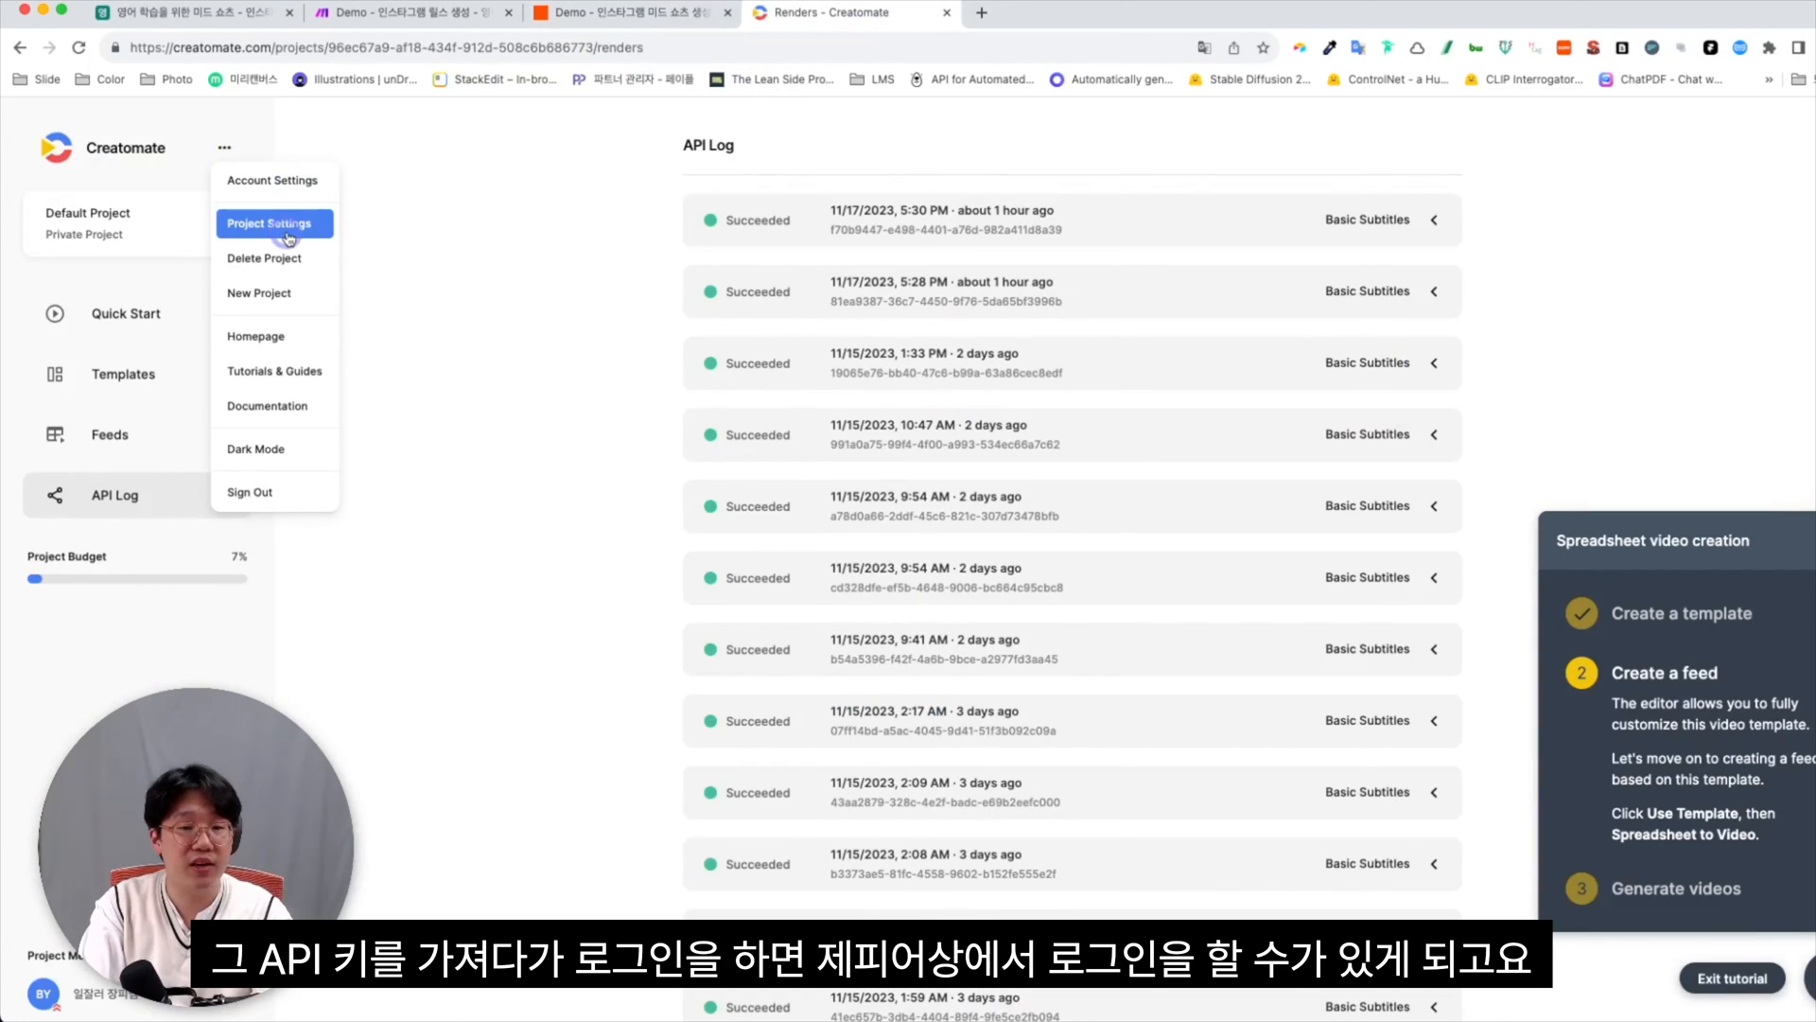
{"action": "left_click", "coordinate": [615, 13]}
Continue with the Creatomate Default Project account, choose the Basic Subtitles template and review its modification fields
{"action": "left_click", "coordinate": [1426, 508]}
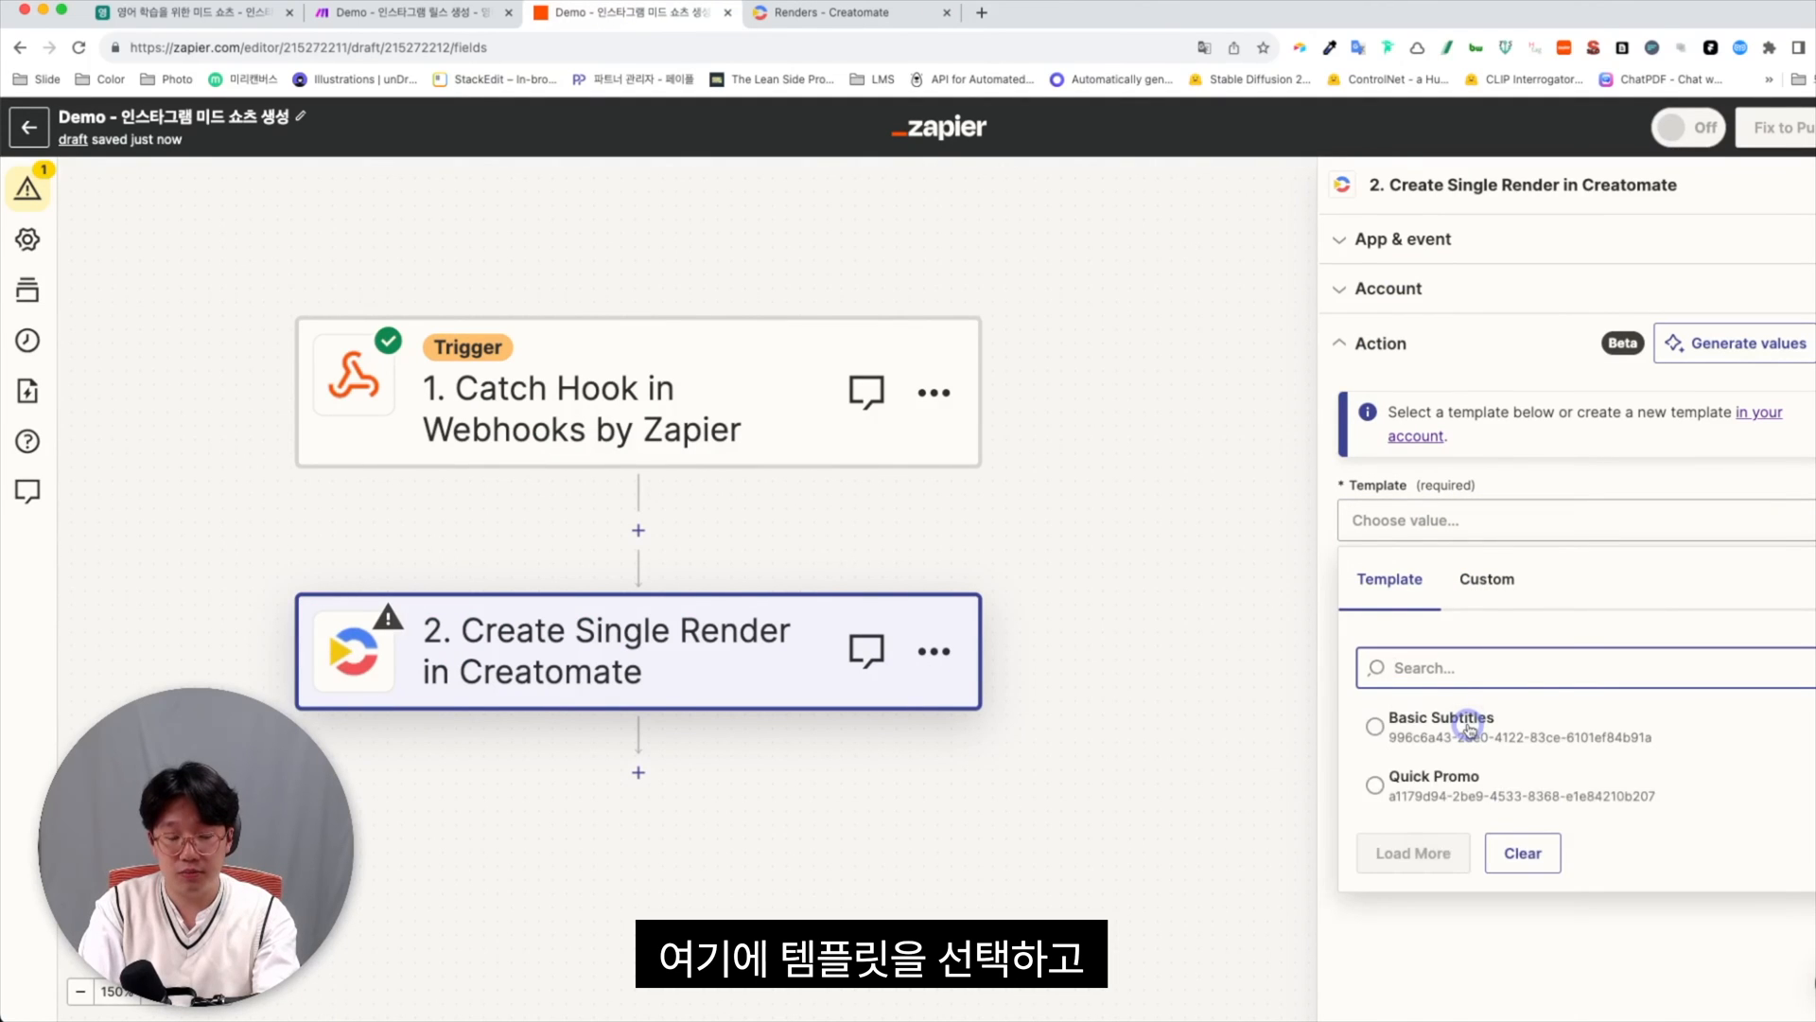
{"action": "left_click", "coordinate": [1466, 721]}
{"action": "scroll", "coordinate": [1494, 656], "scroll_direction": "down", "scroll_amount": 2}
{"action": "scroll", "coordinate": [1495, 655], "scroll_direction": "down", "scroll_amount": 2}
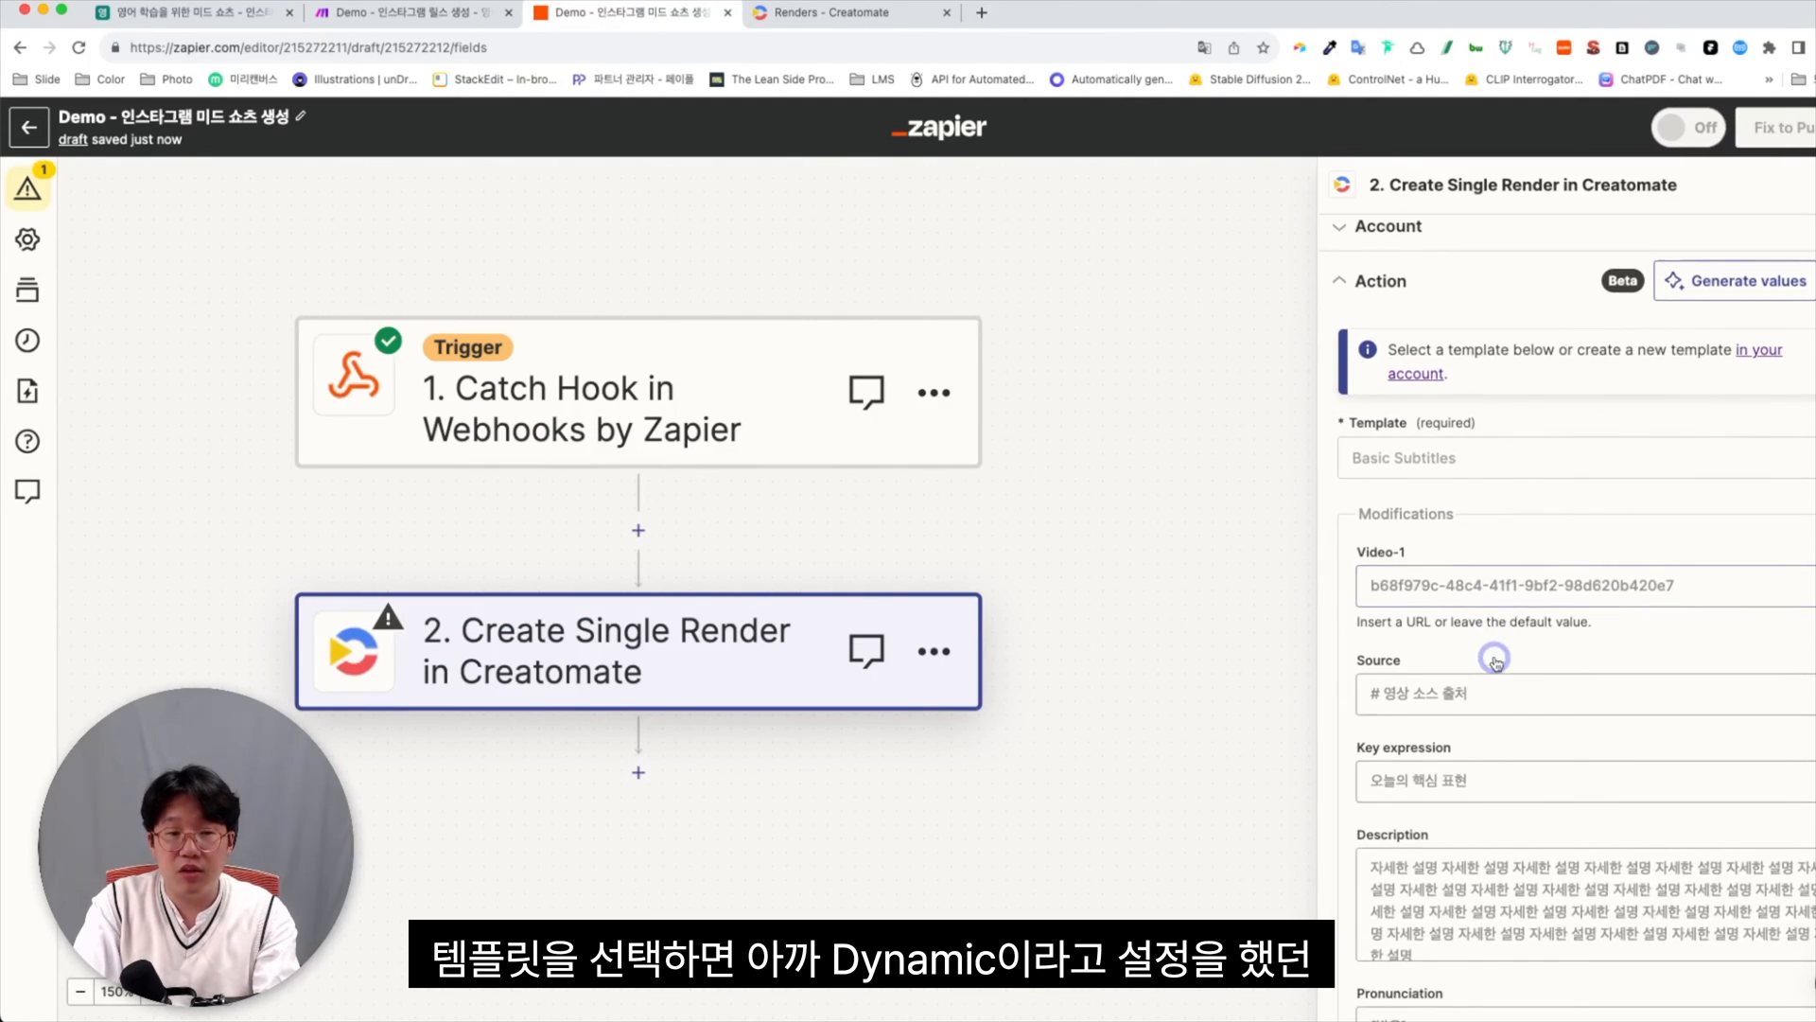
{"action": "scroll", "coordinate": [1494, 656], "scroll_direction": "down", "scroll_amount": 3}
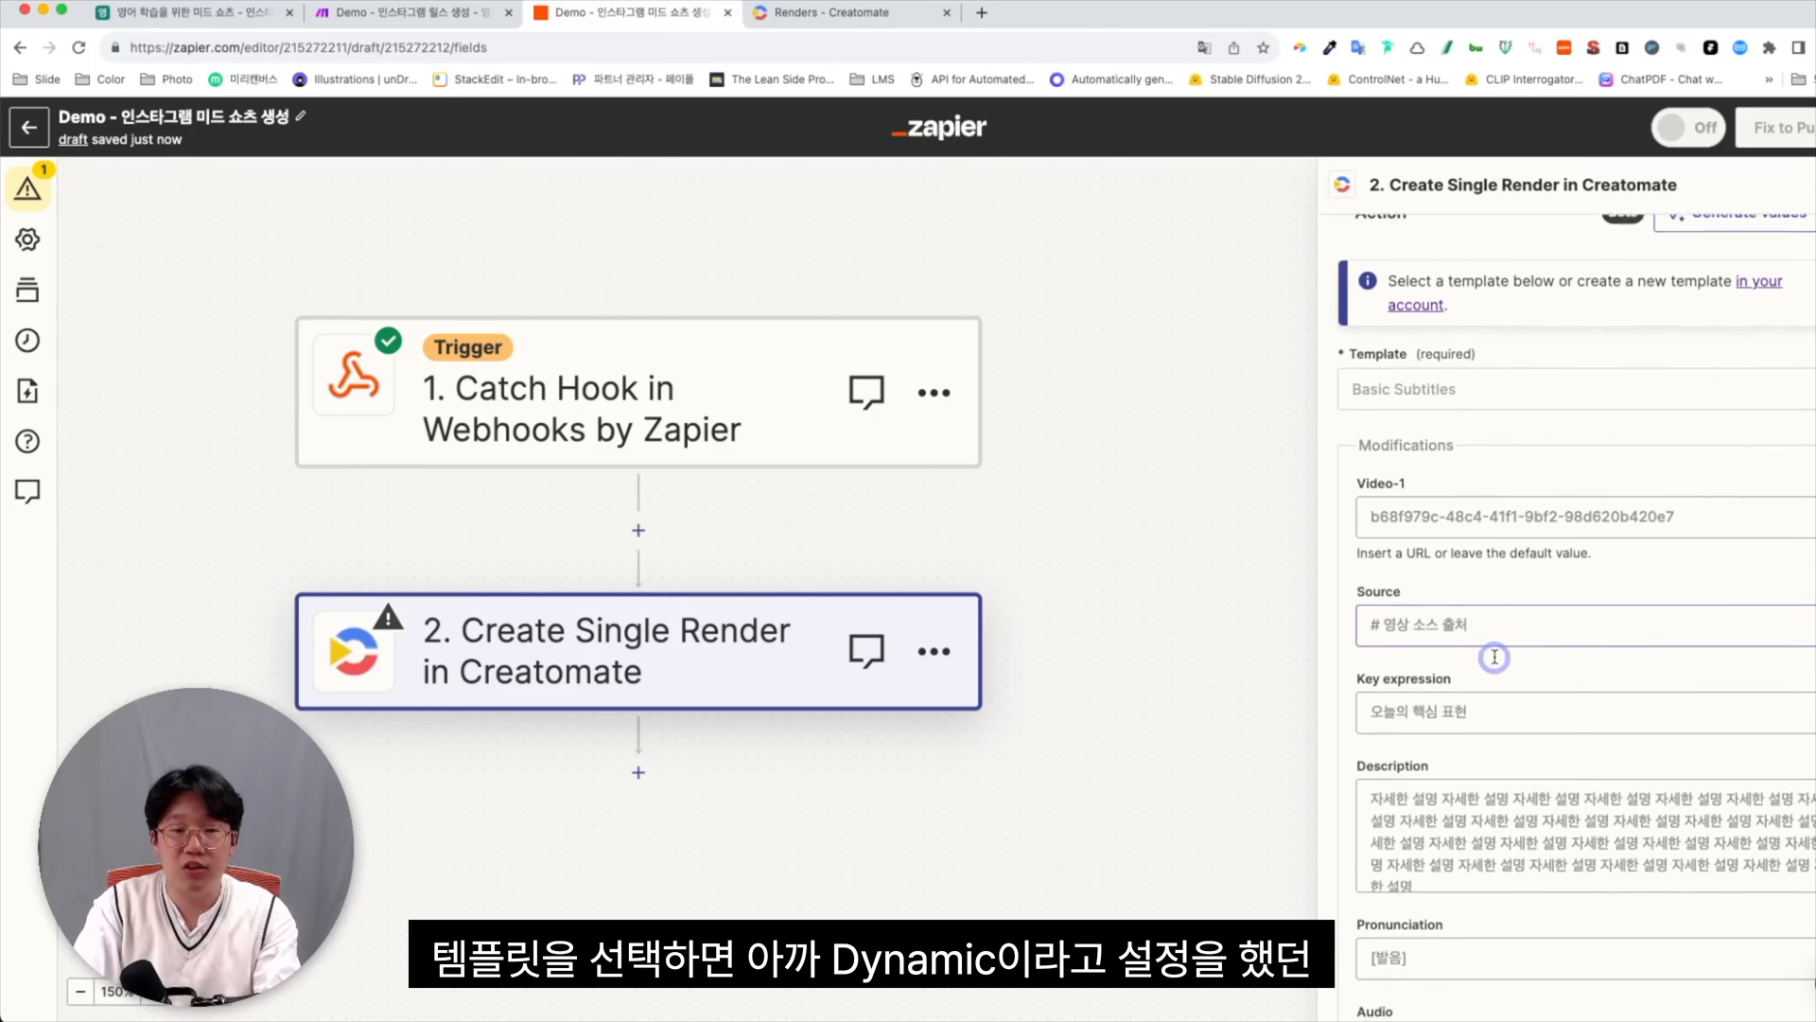
{"action": "scroll", "coordinate": [1492, 512], "scroll_direction": "down", "scroll_amount": 10}
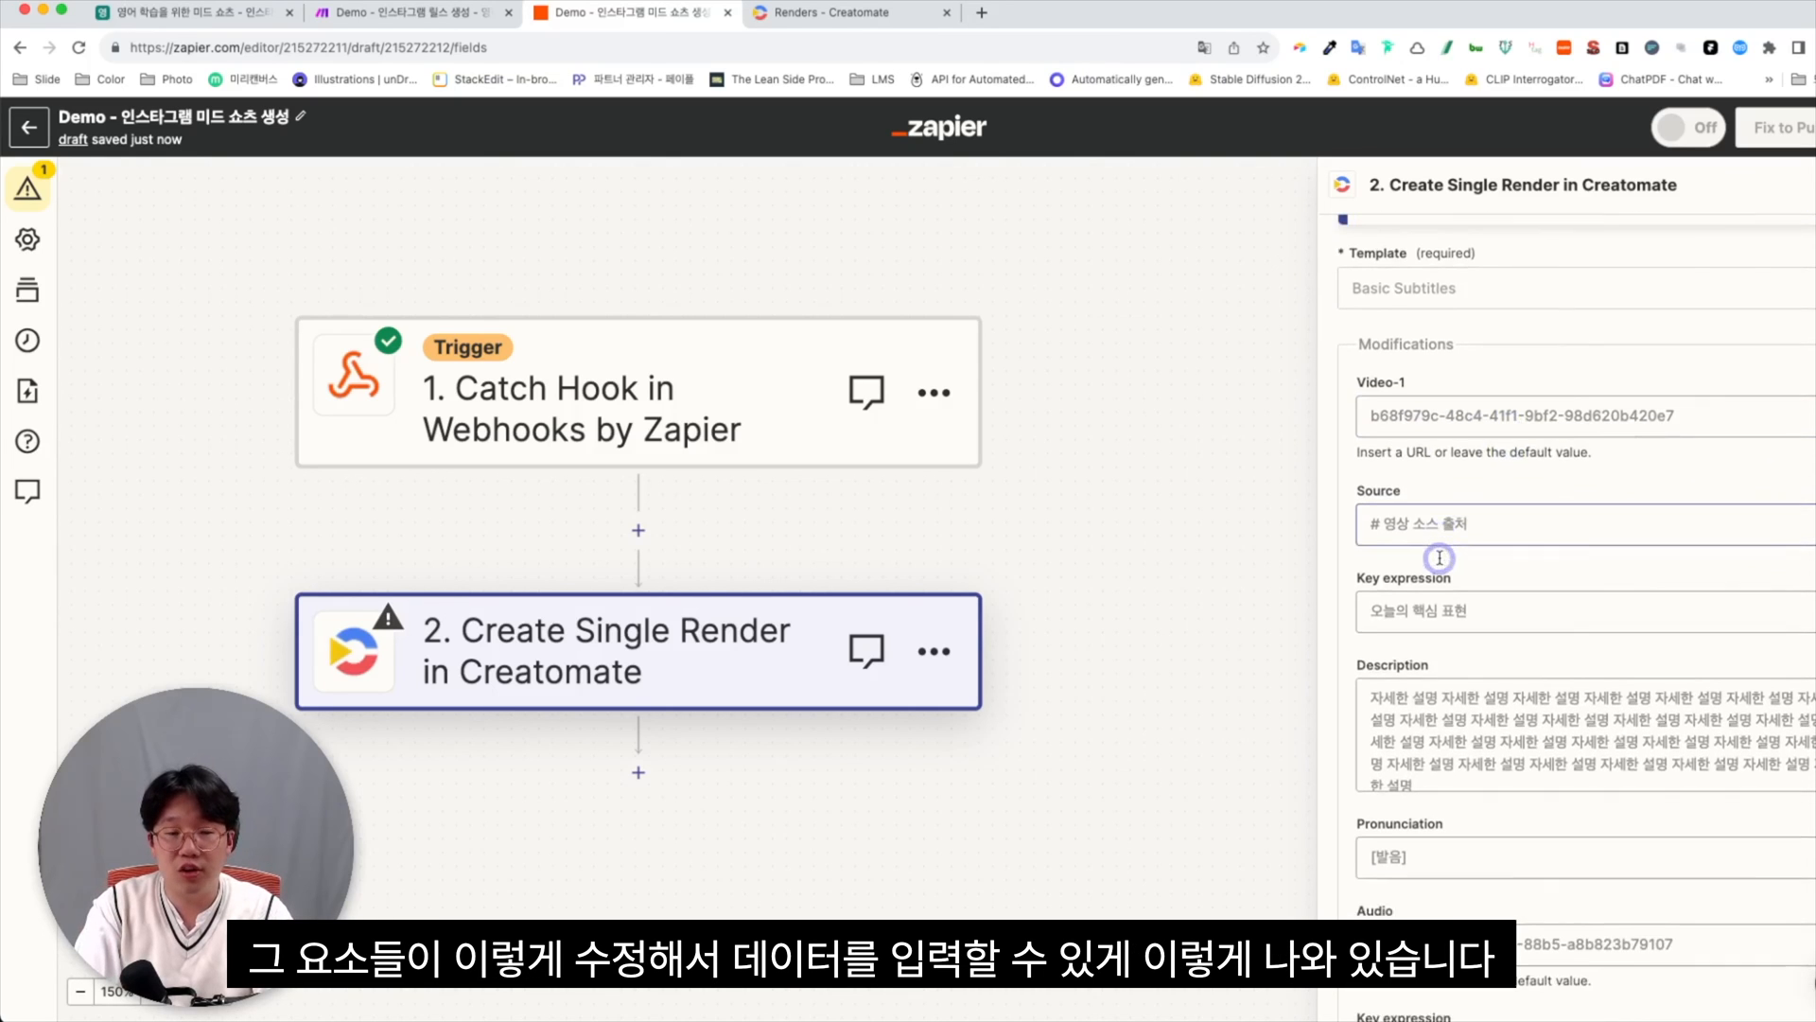
{"action": "scroll", "coordinate": [1438, 558], "scroll_direction": "up", "scroll_amount": 12}
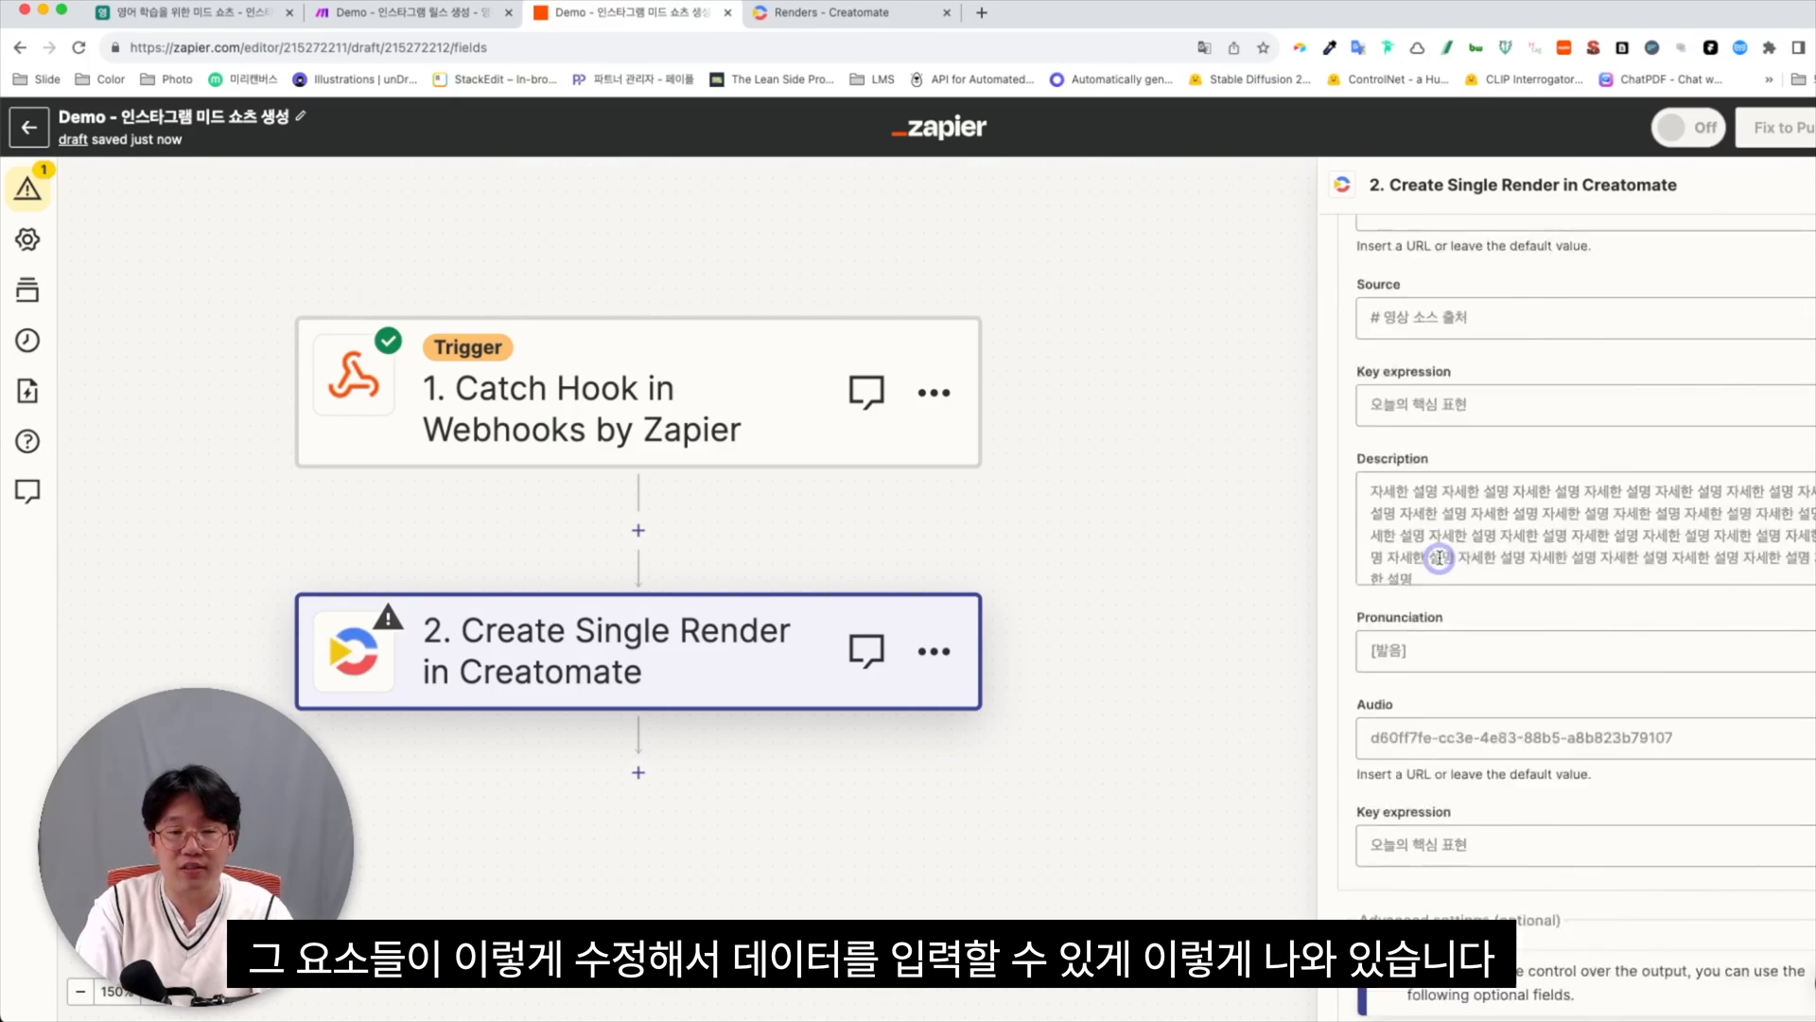
Map webhook data to the template: Video-1 원본 비디오 URL, Source # 출처, both Key expression fields 핵심 표현, Description 핵심 표현 해설, Pronunciation 핵심 표현 발음
{"action": "left_click", "coordinate": [1439, 558]}
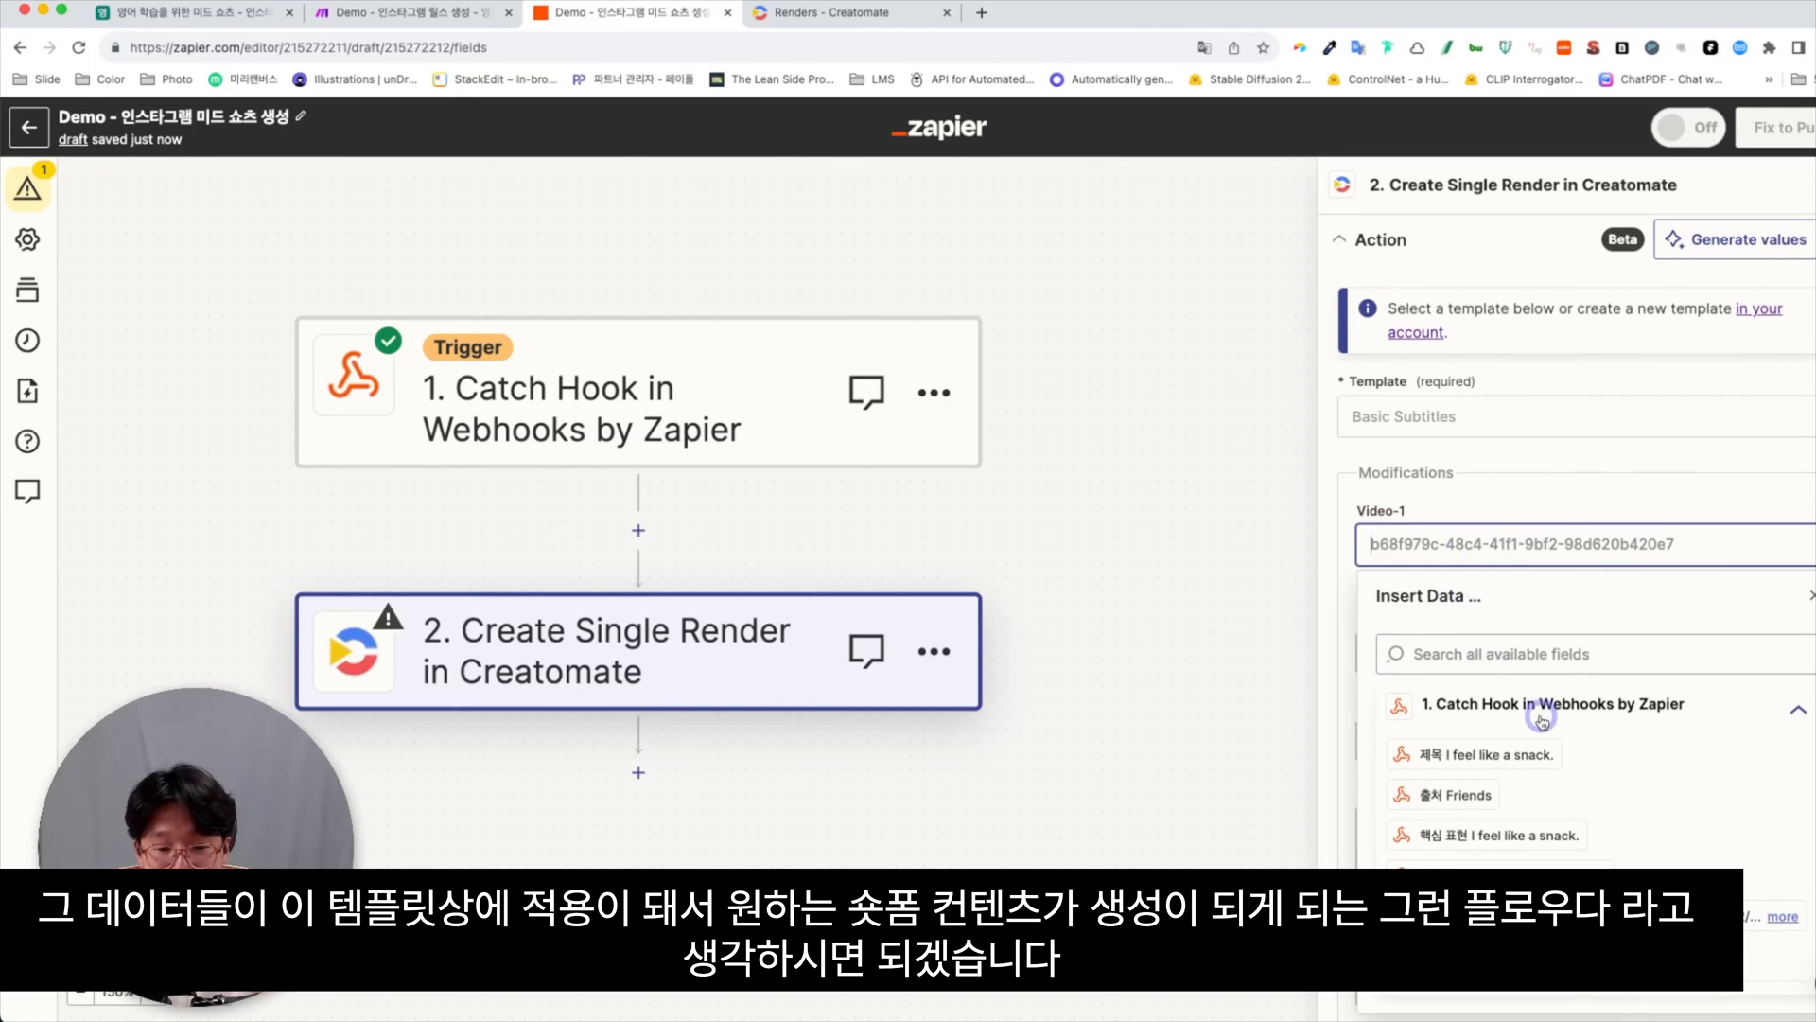
{"action": "scroll", "coordinate": [1476, 728], "scroll_direction": "down", "scroll_amount": 2}
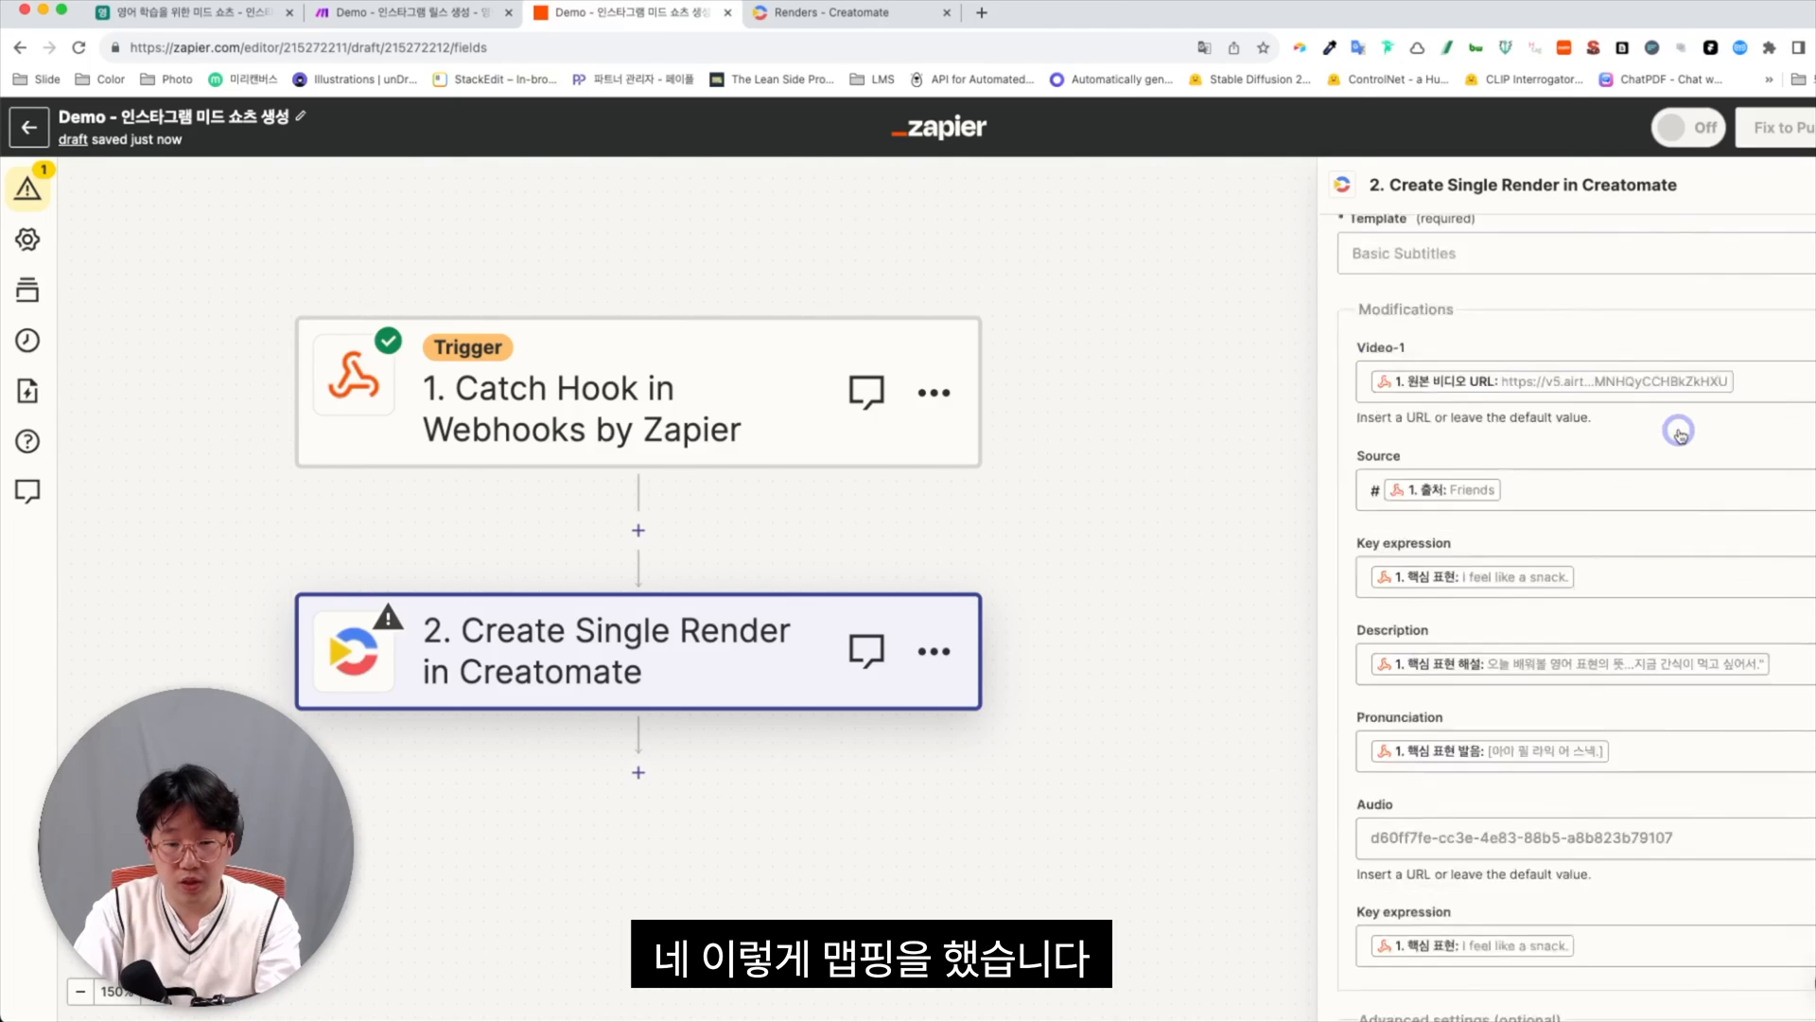
{"action": "scroll", "coordinate": [1679, 429], "scroll_direction": "down", "scroll_amount": 3}
{"action": "scroll", "coordinate": [1679, 429], "scroll_direction": "up", "scroll_amount": 2}
{"action": "scroll", "coordinate": [1514, 771], "scroll_direction": "down", "scroll_amount": 10}
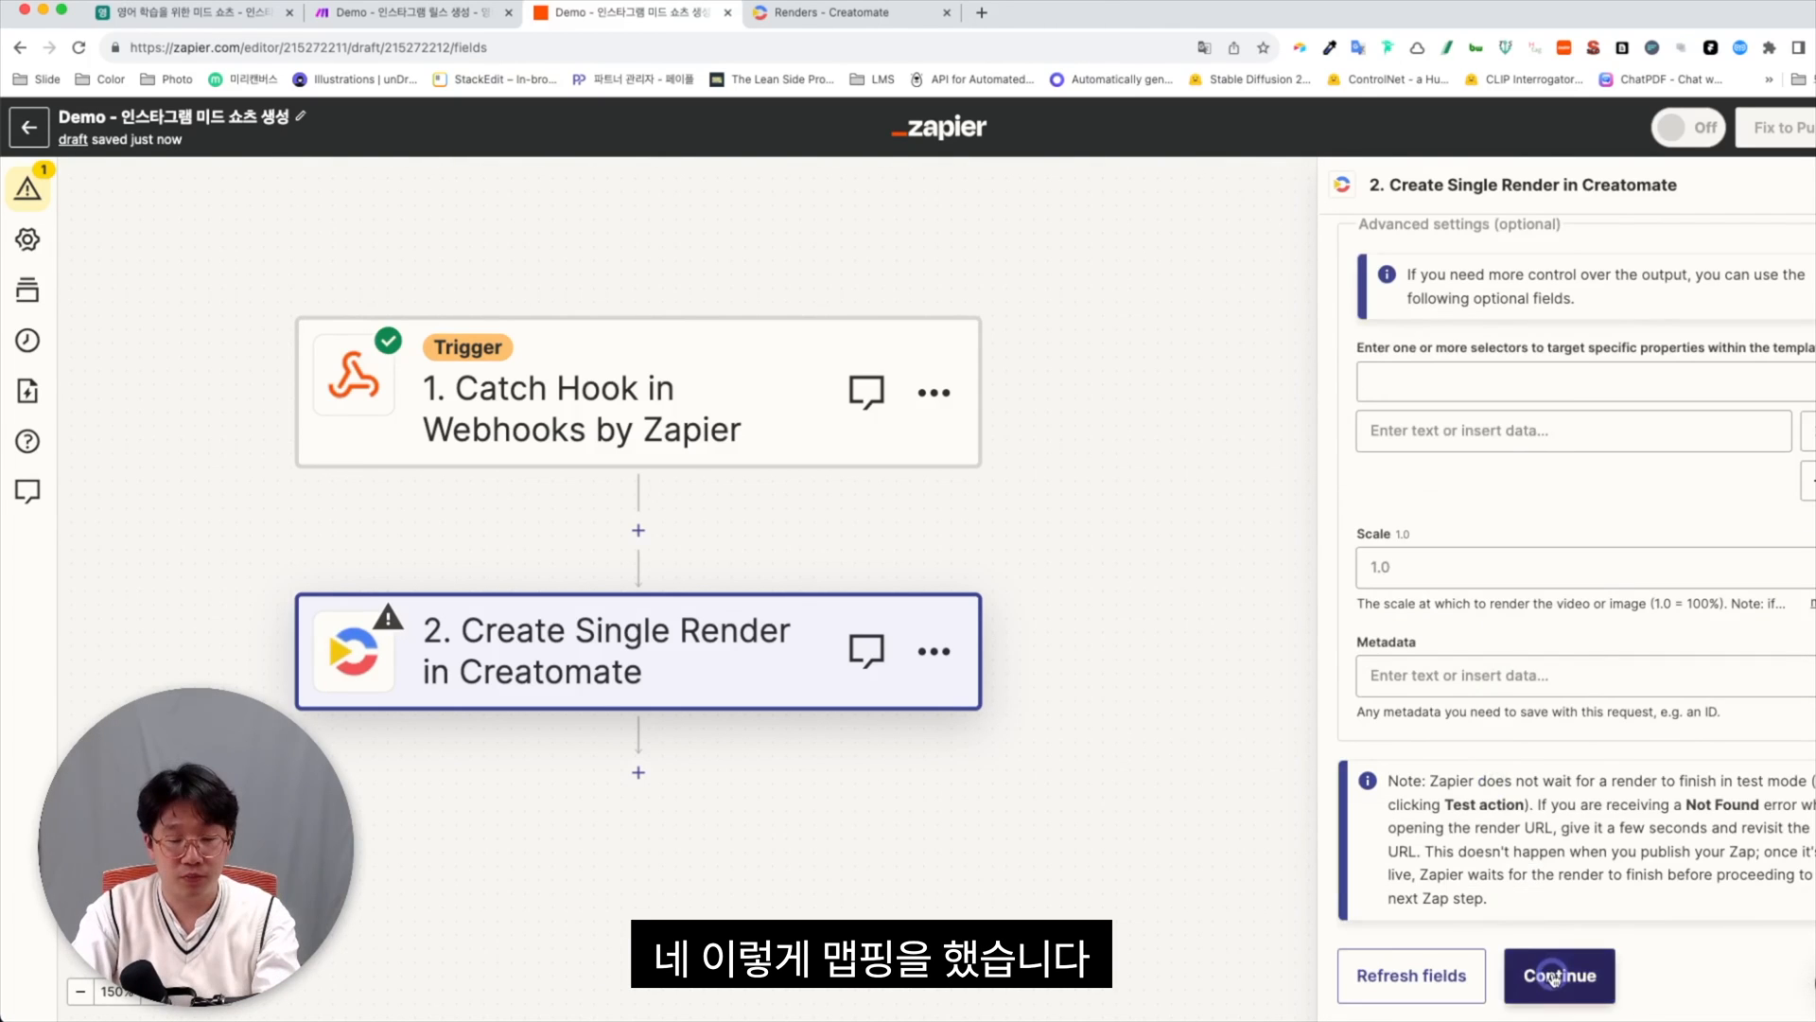
{"action": "left_click", "coordinate": [1551, 979]}
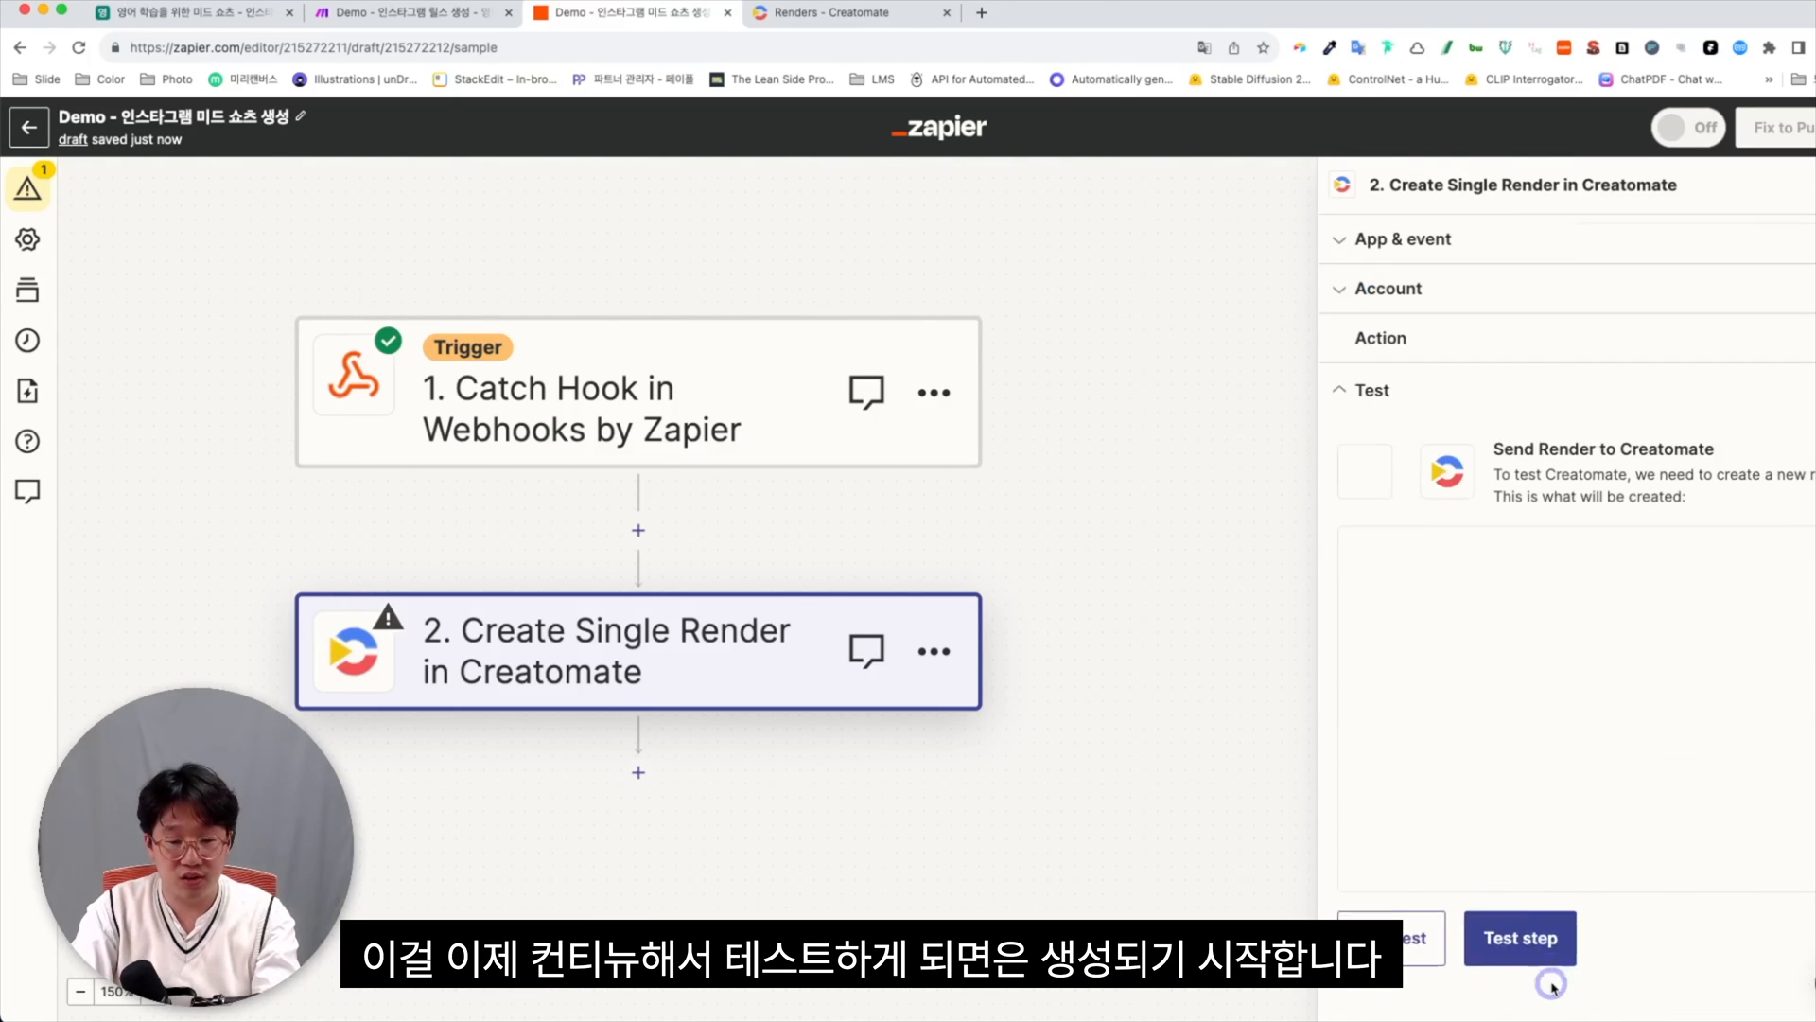
Test the Create Single Render step and check the new render in Creatomate's refreshed API Log
{"action": "left_click", "coordinate": [1491, 954]}
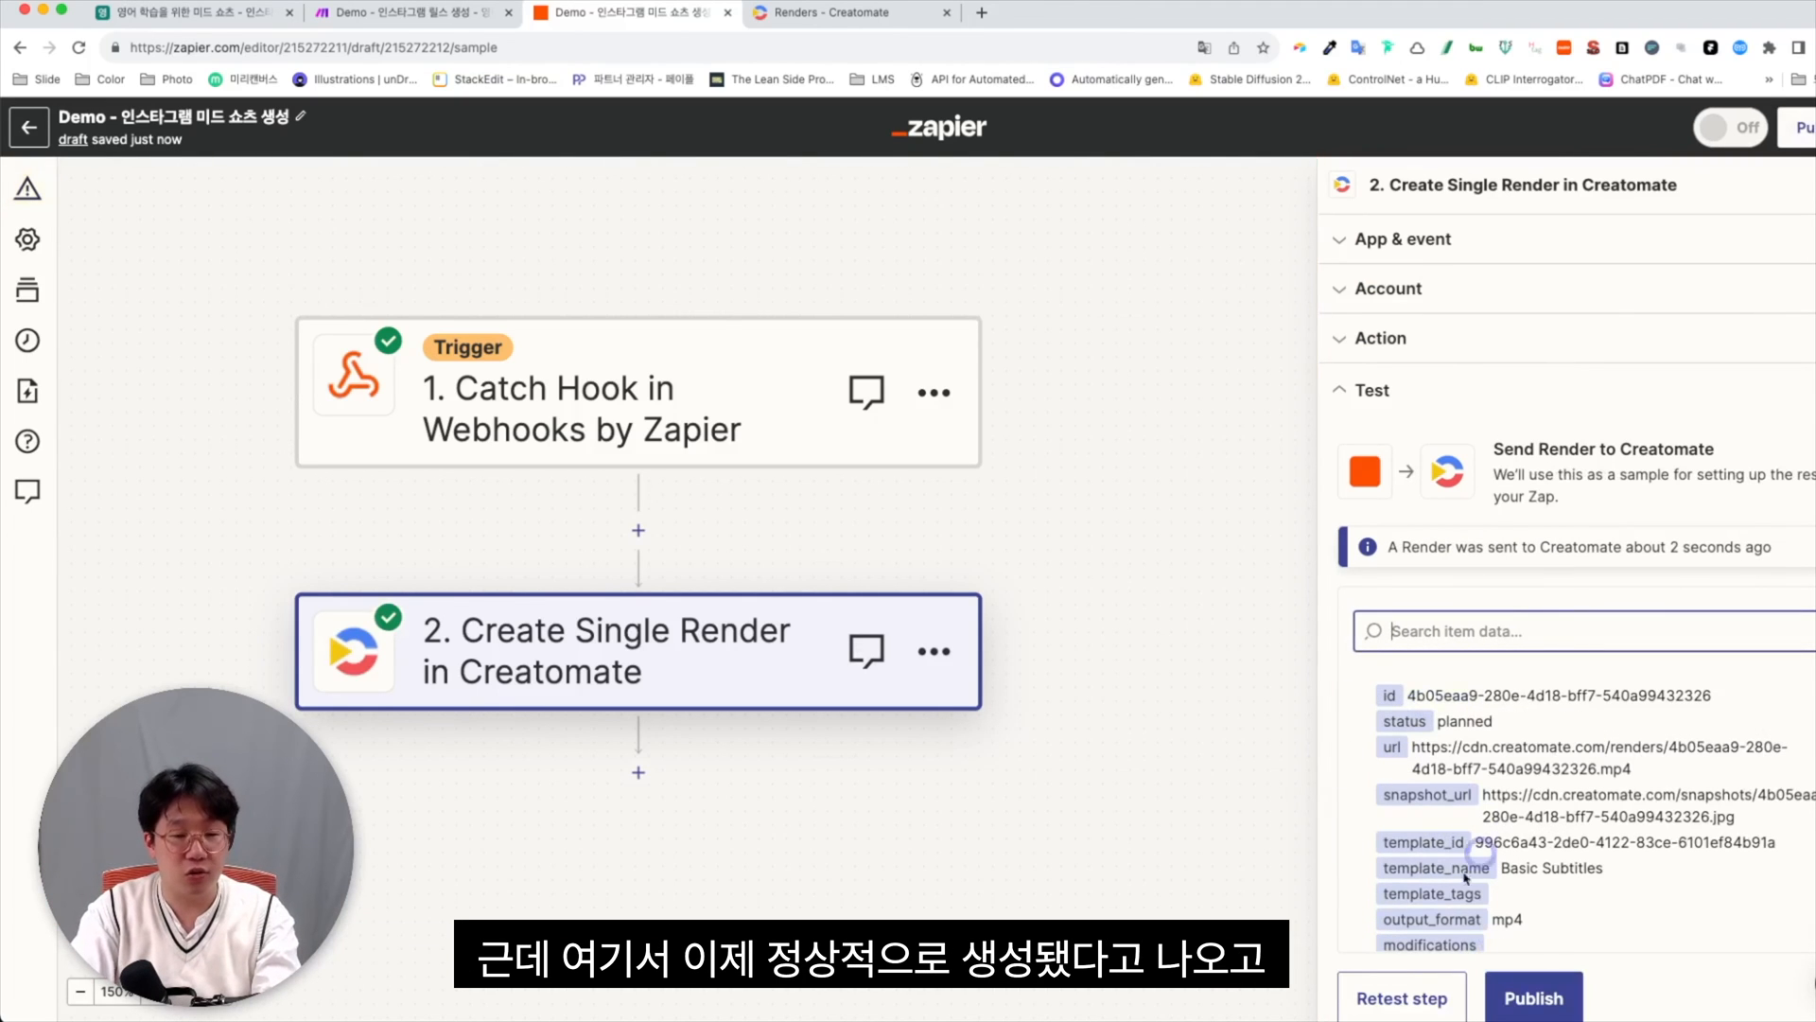
{"action": "left_click", "coordinate": [823, 13]}
{"action": "left_click", "coordinate": [814, 48]}
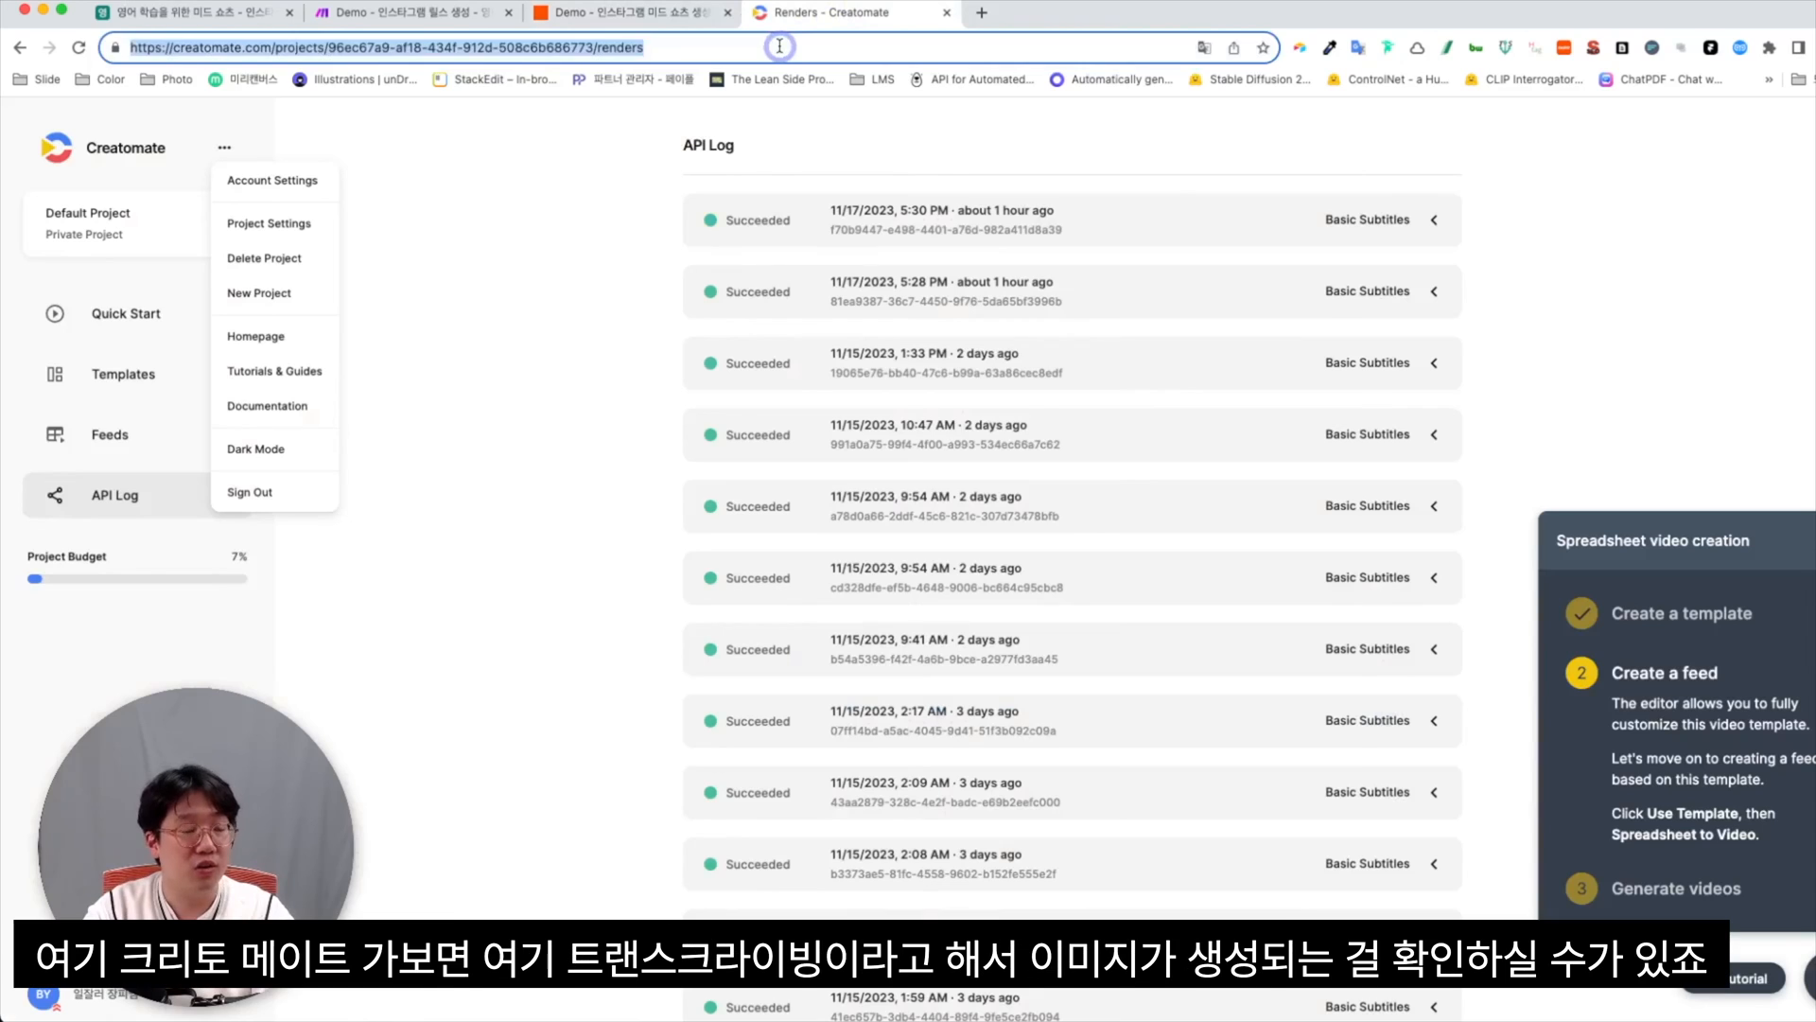
{"action": "key", "text": "Return"}
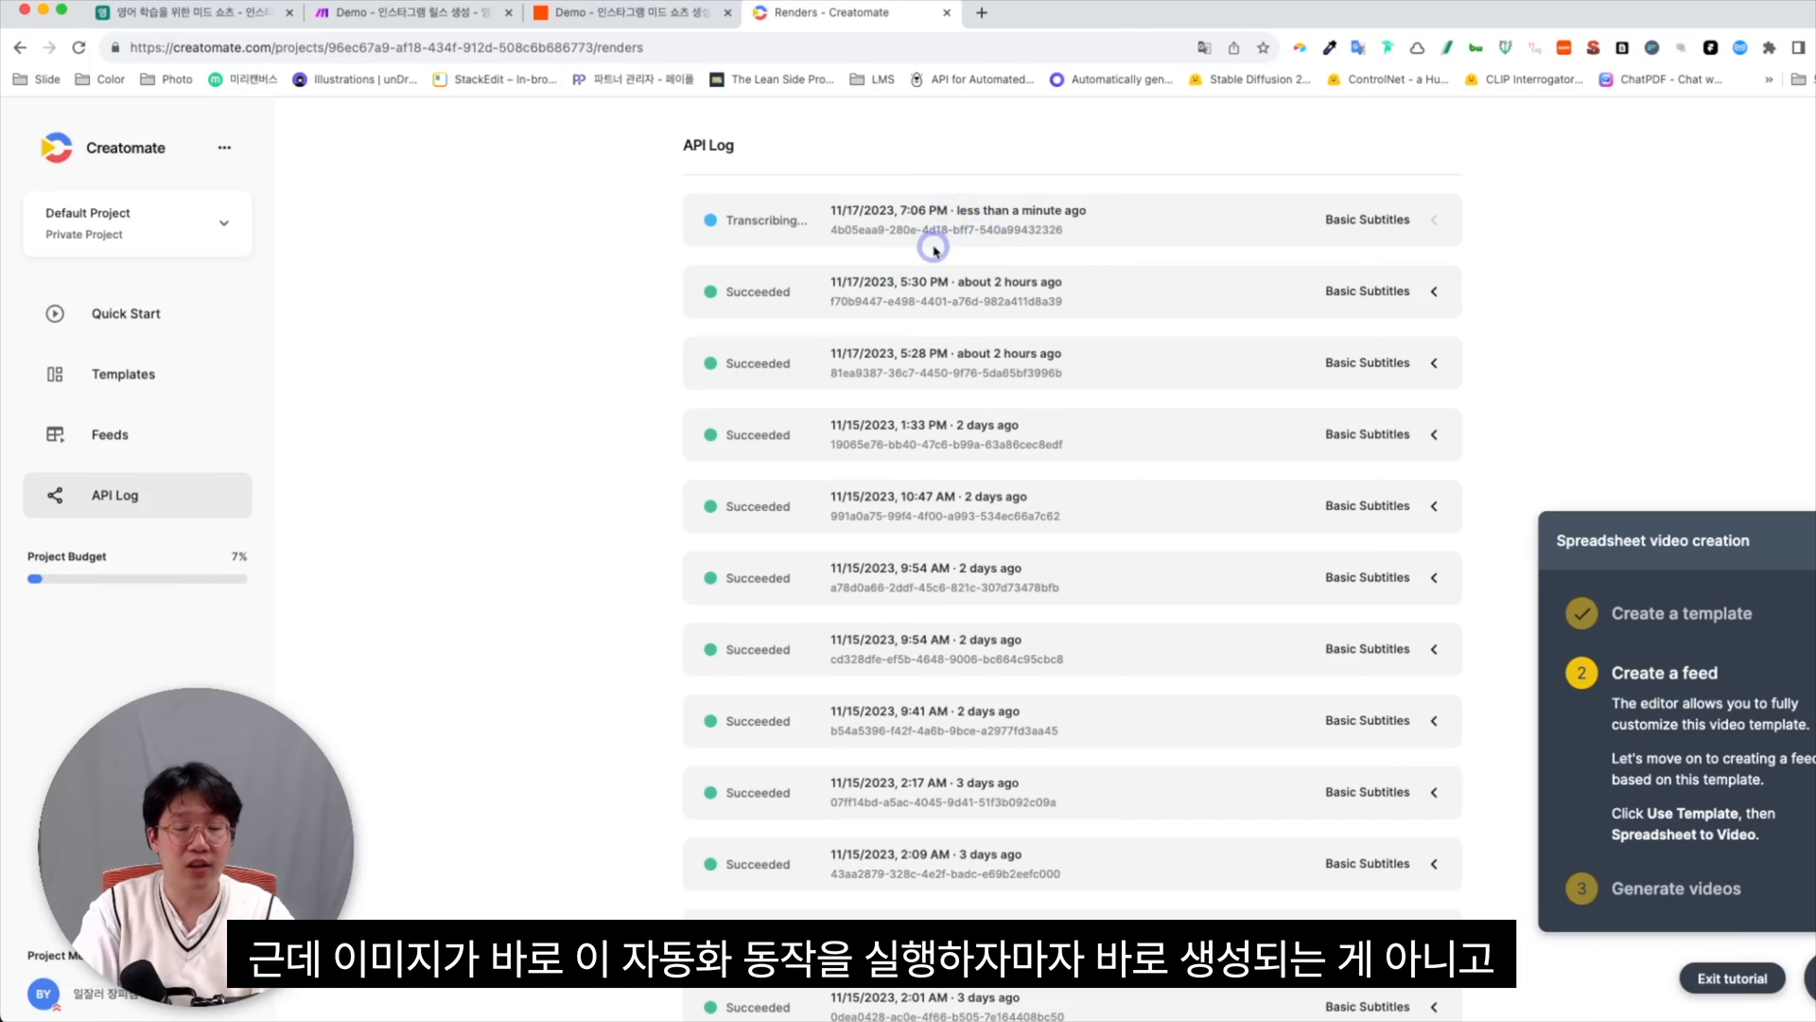
Back in Zapier, add a Delay by Zapier step with the Delay For event after the Creatomate step and continue to its time fields
{"action": "left_click", "coordinate": [676, 17]}
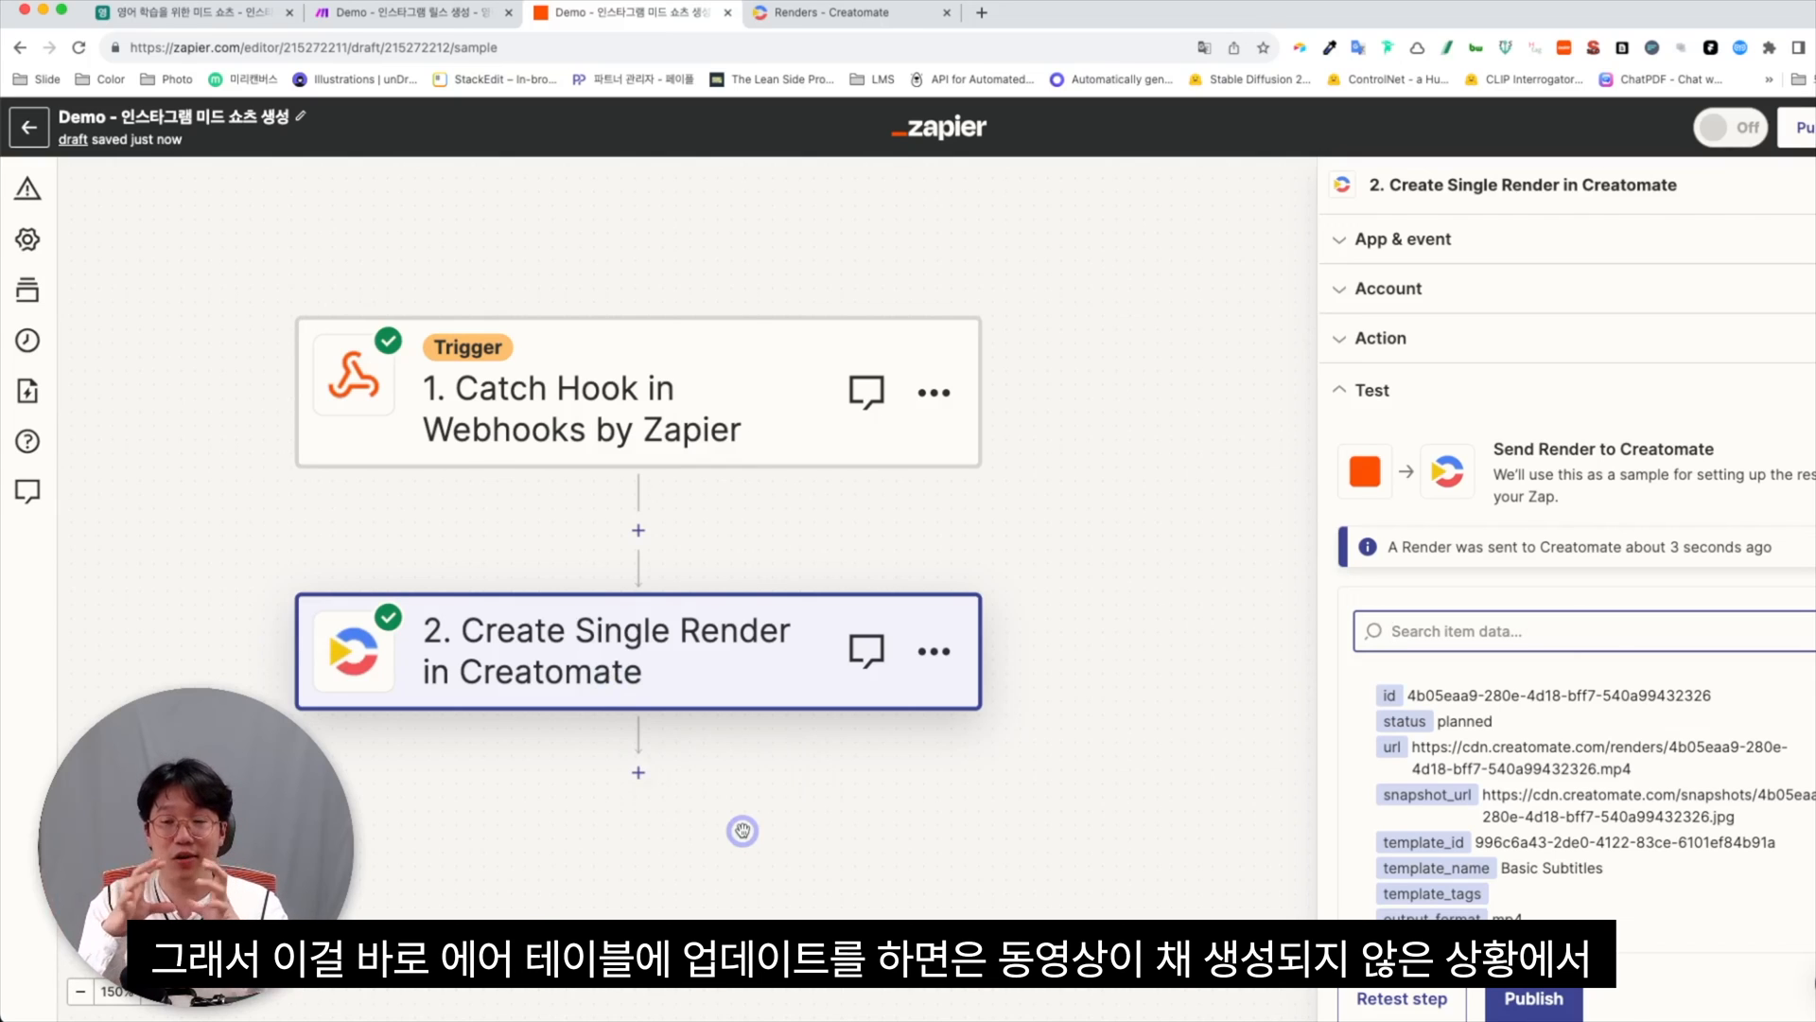
{"action": "left_click", "coordinate": [638, 772]}
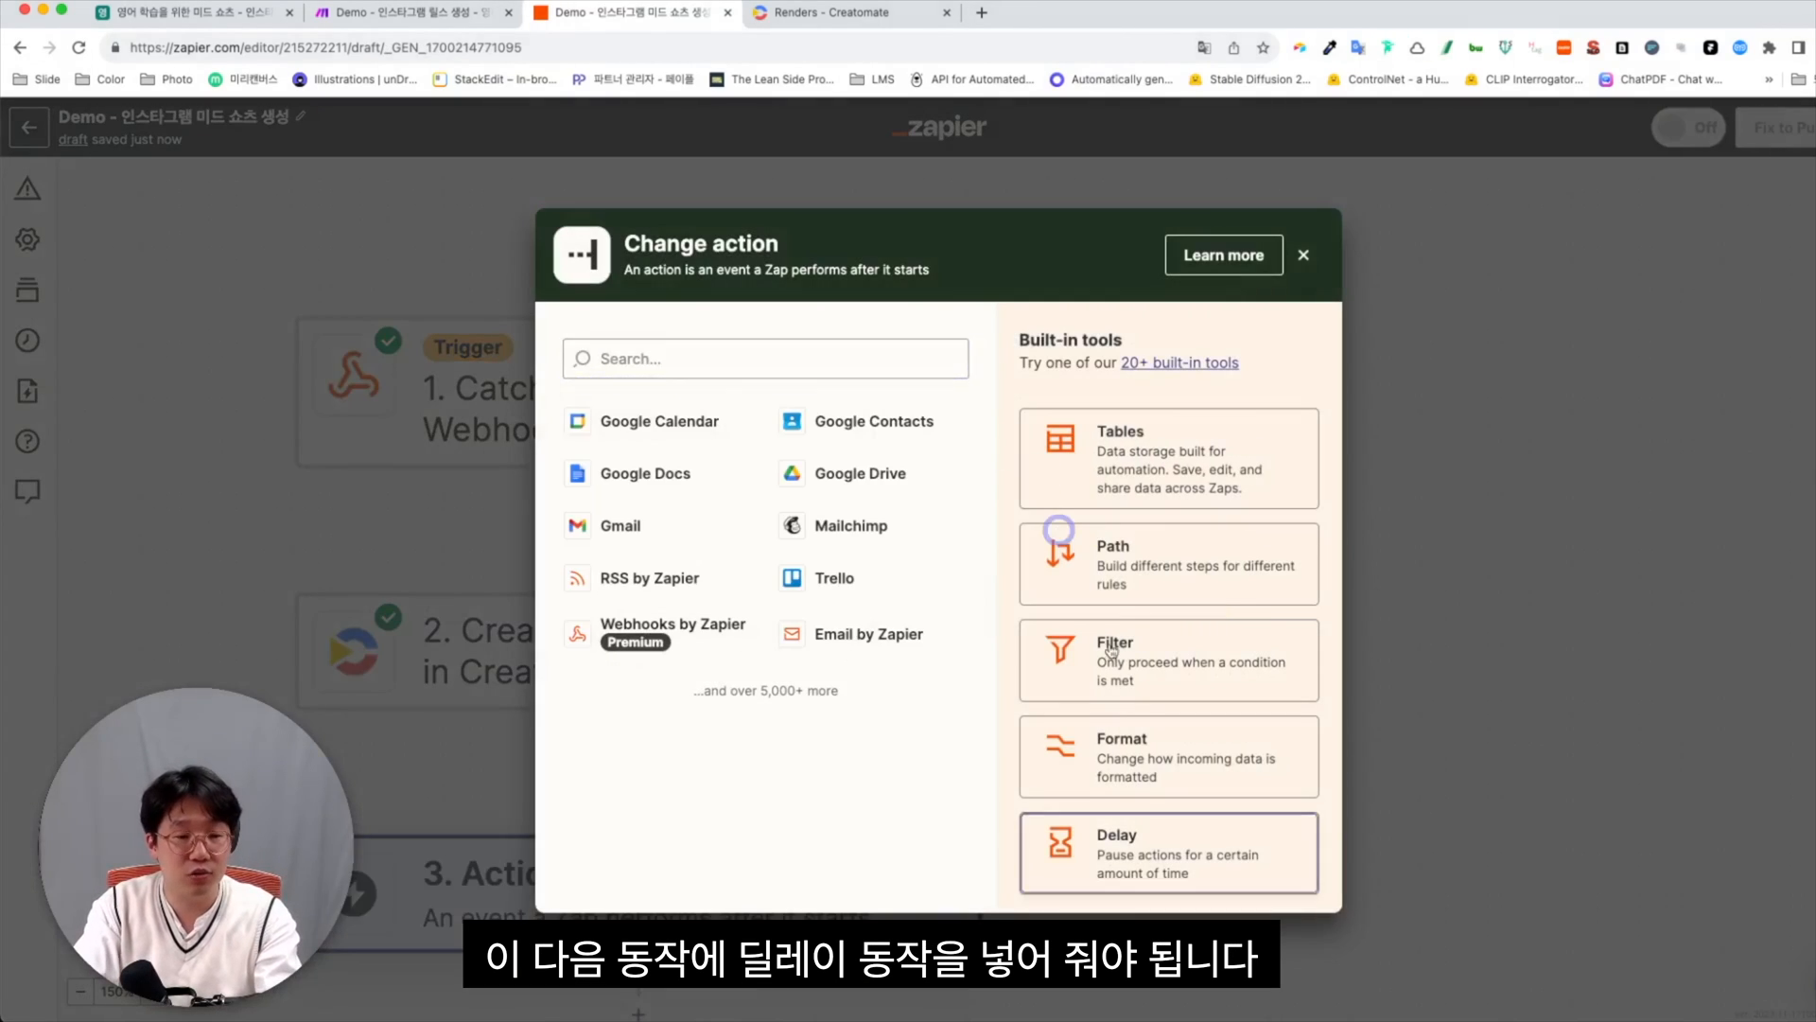
{"action": "left_click", "coordinate": [1118, 820]}
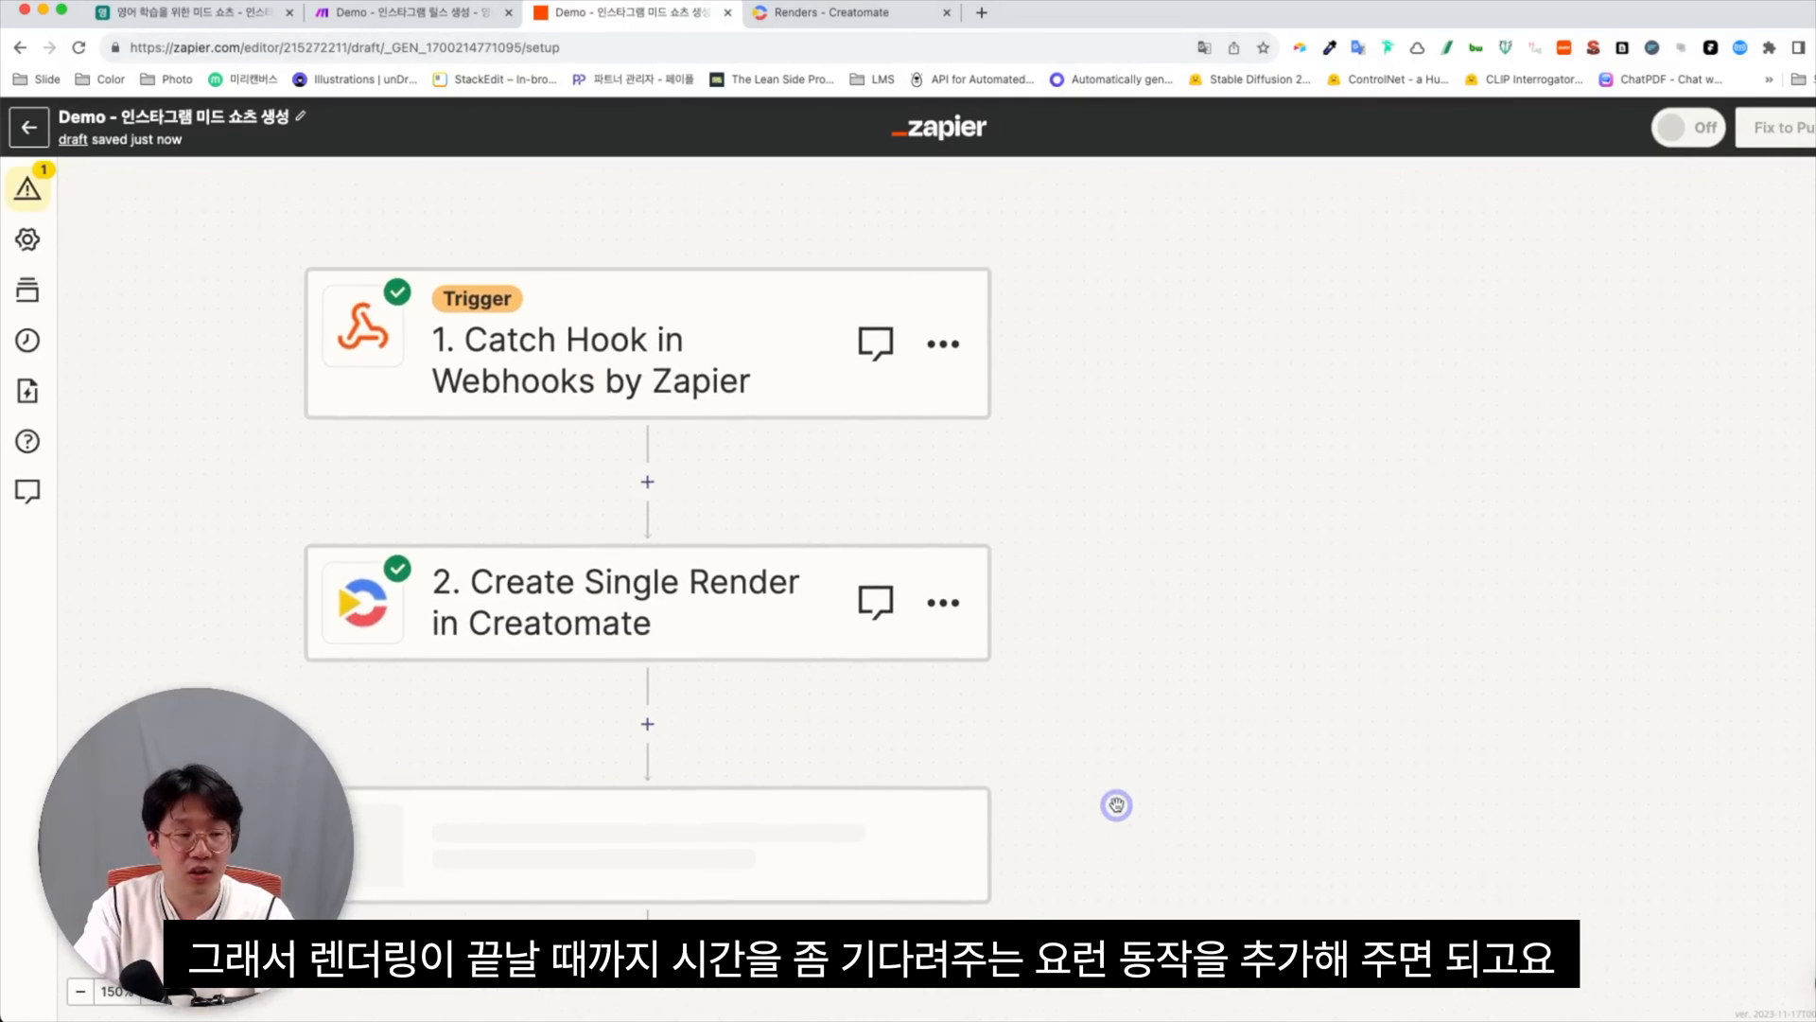
{"action": "left_click", "coordinate": [1388, 403]}
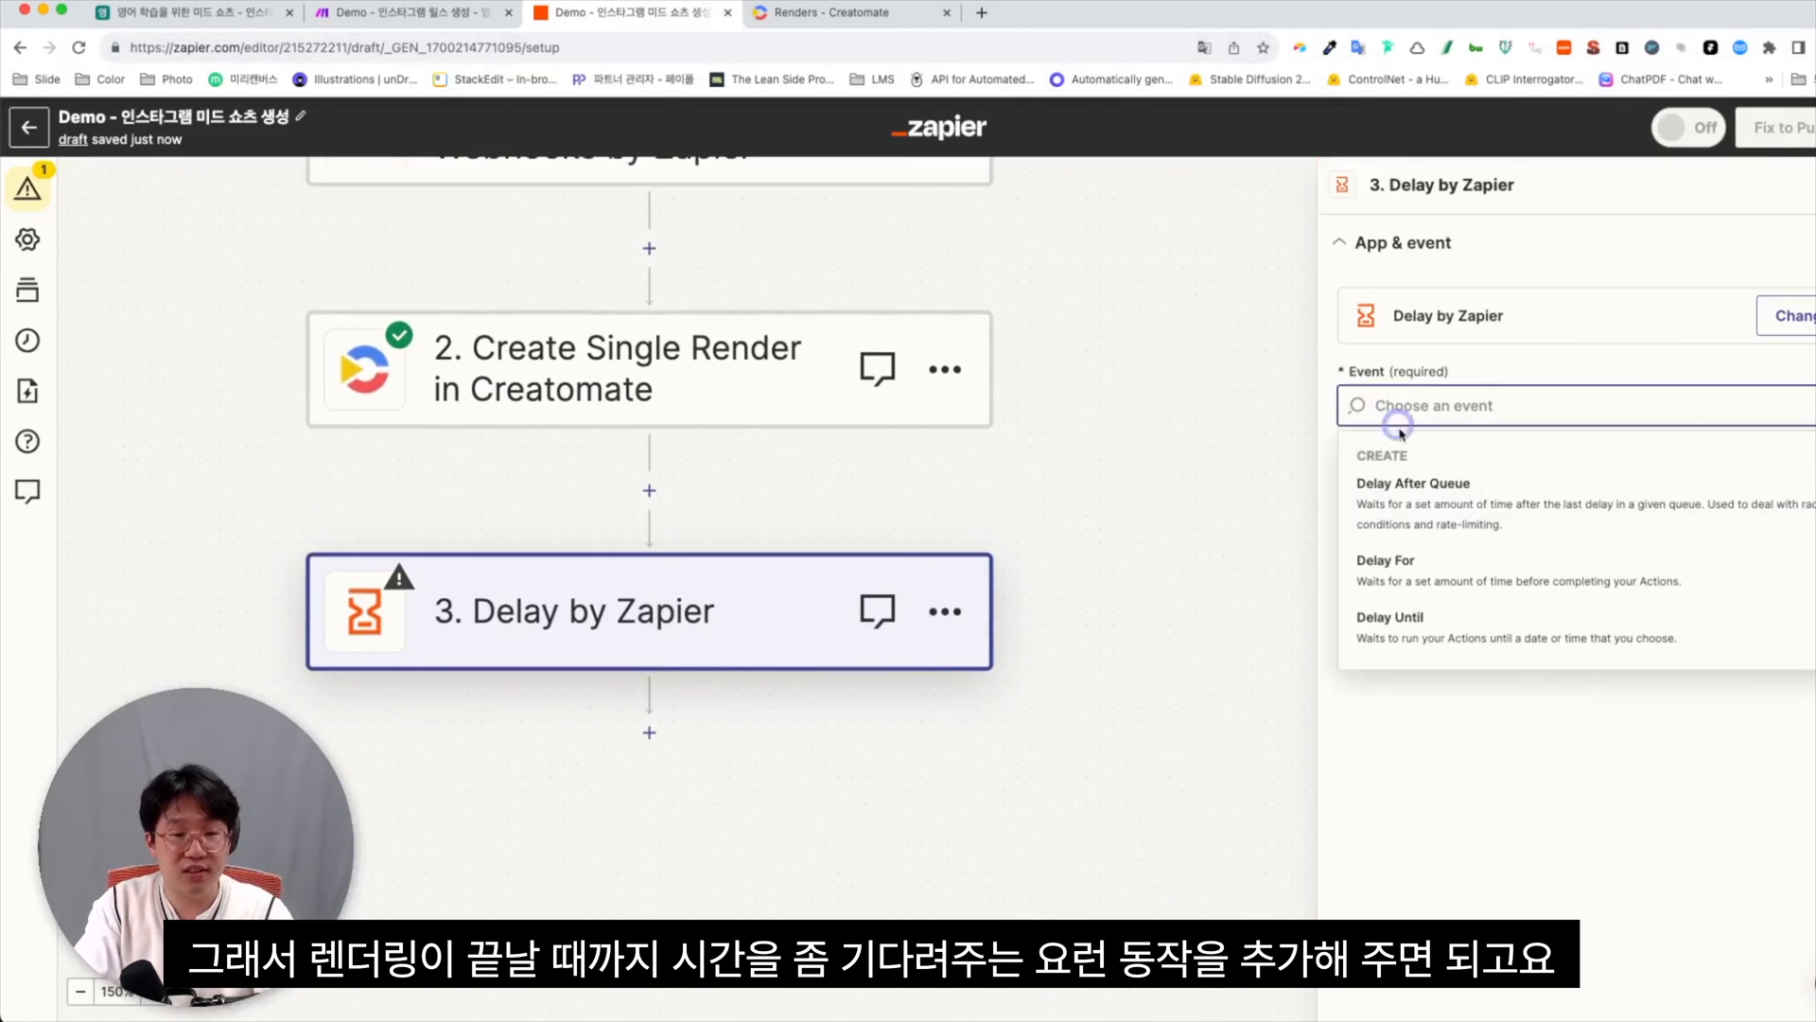
{"action": "left_click", "coordinate": [1424, 559]}
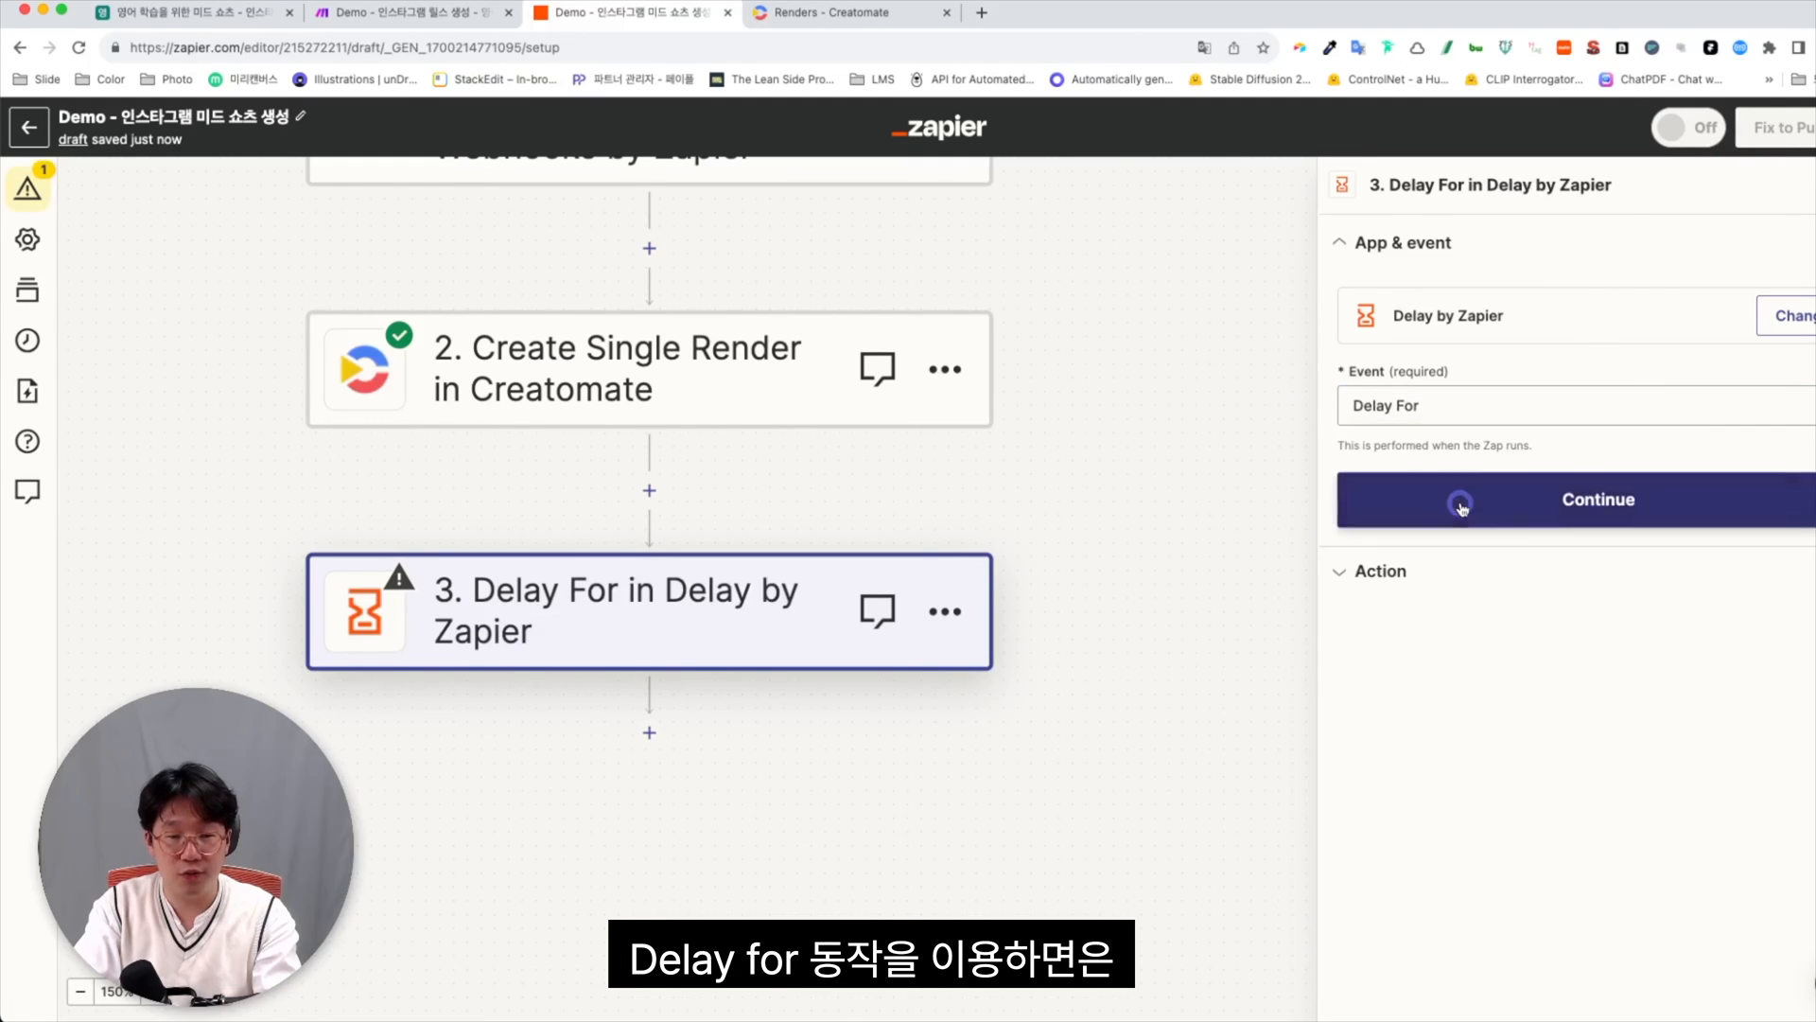
{"action": "left_click", "coordinate": [1460, 502]}
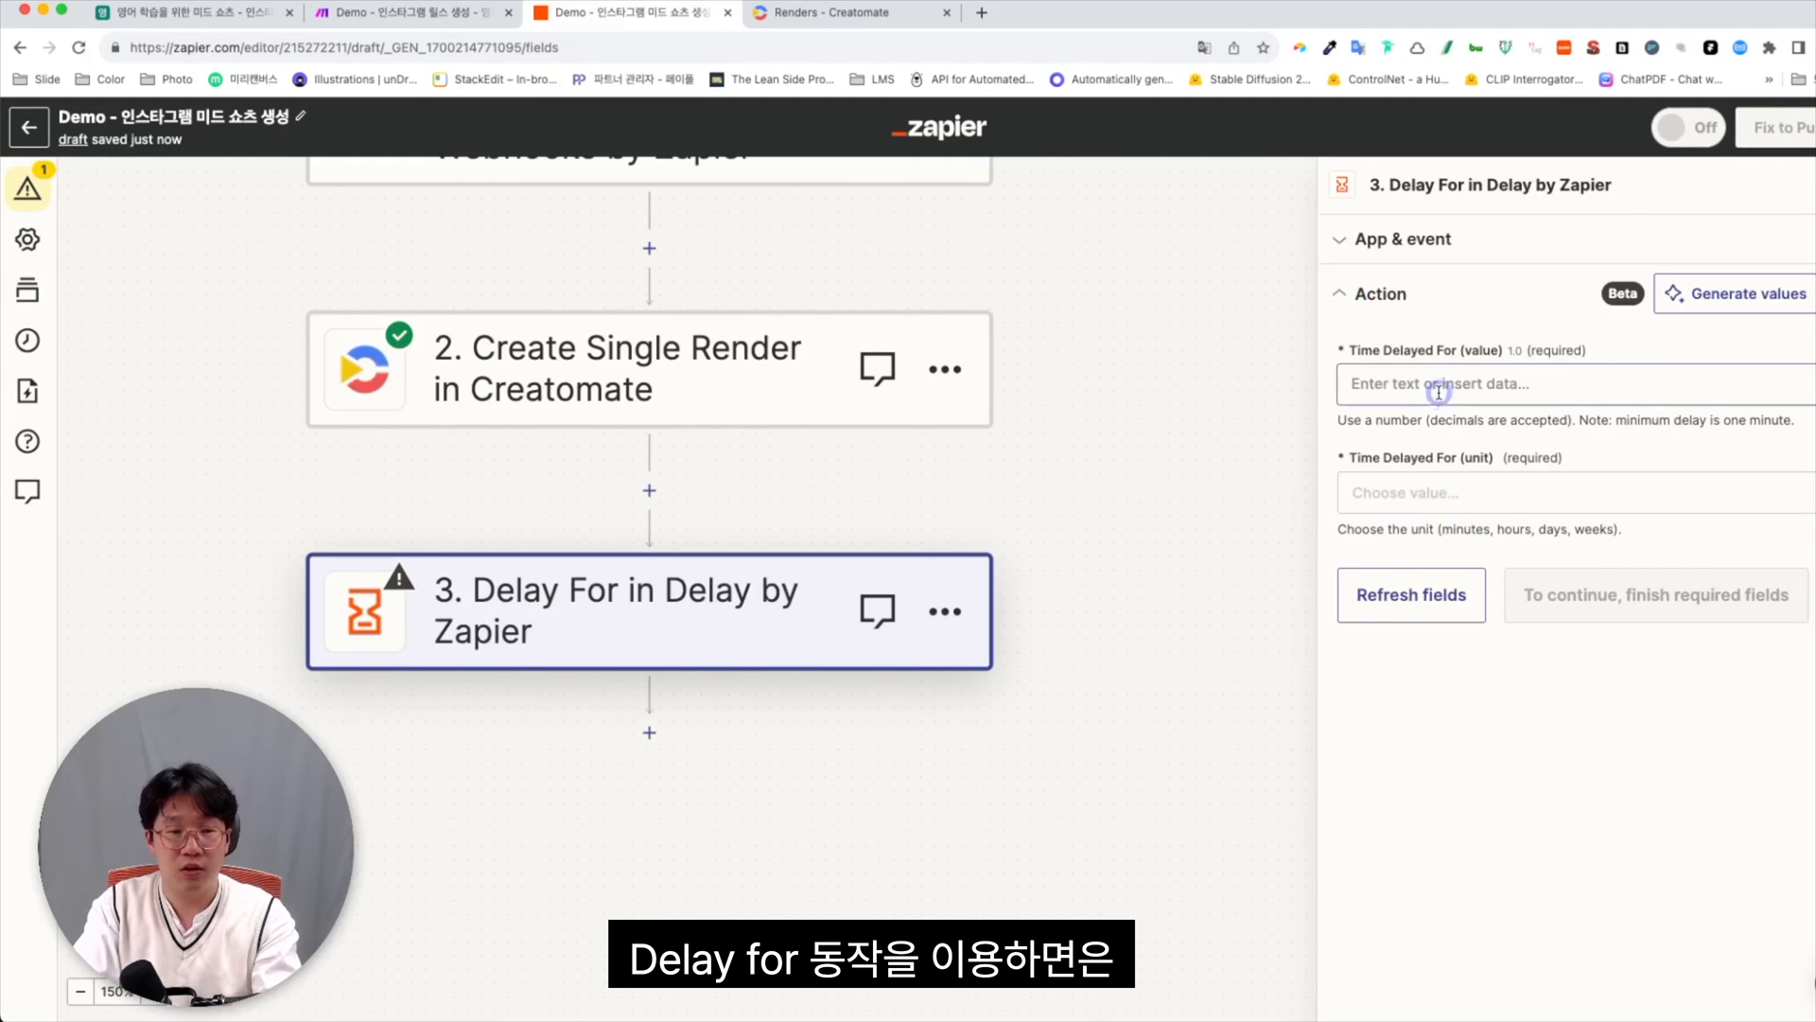
Set the Delay For step to wait 3 minutes and continue to add a following action
{"action": "left_click", "coordinate": [1442, 385]}
{"action": "type", "text": "3"}
{"action": "left_click", "coordinate": [1414, 719]}
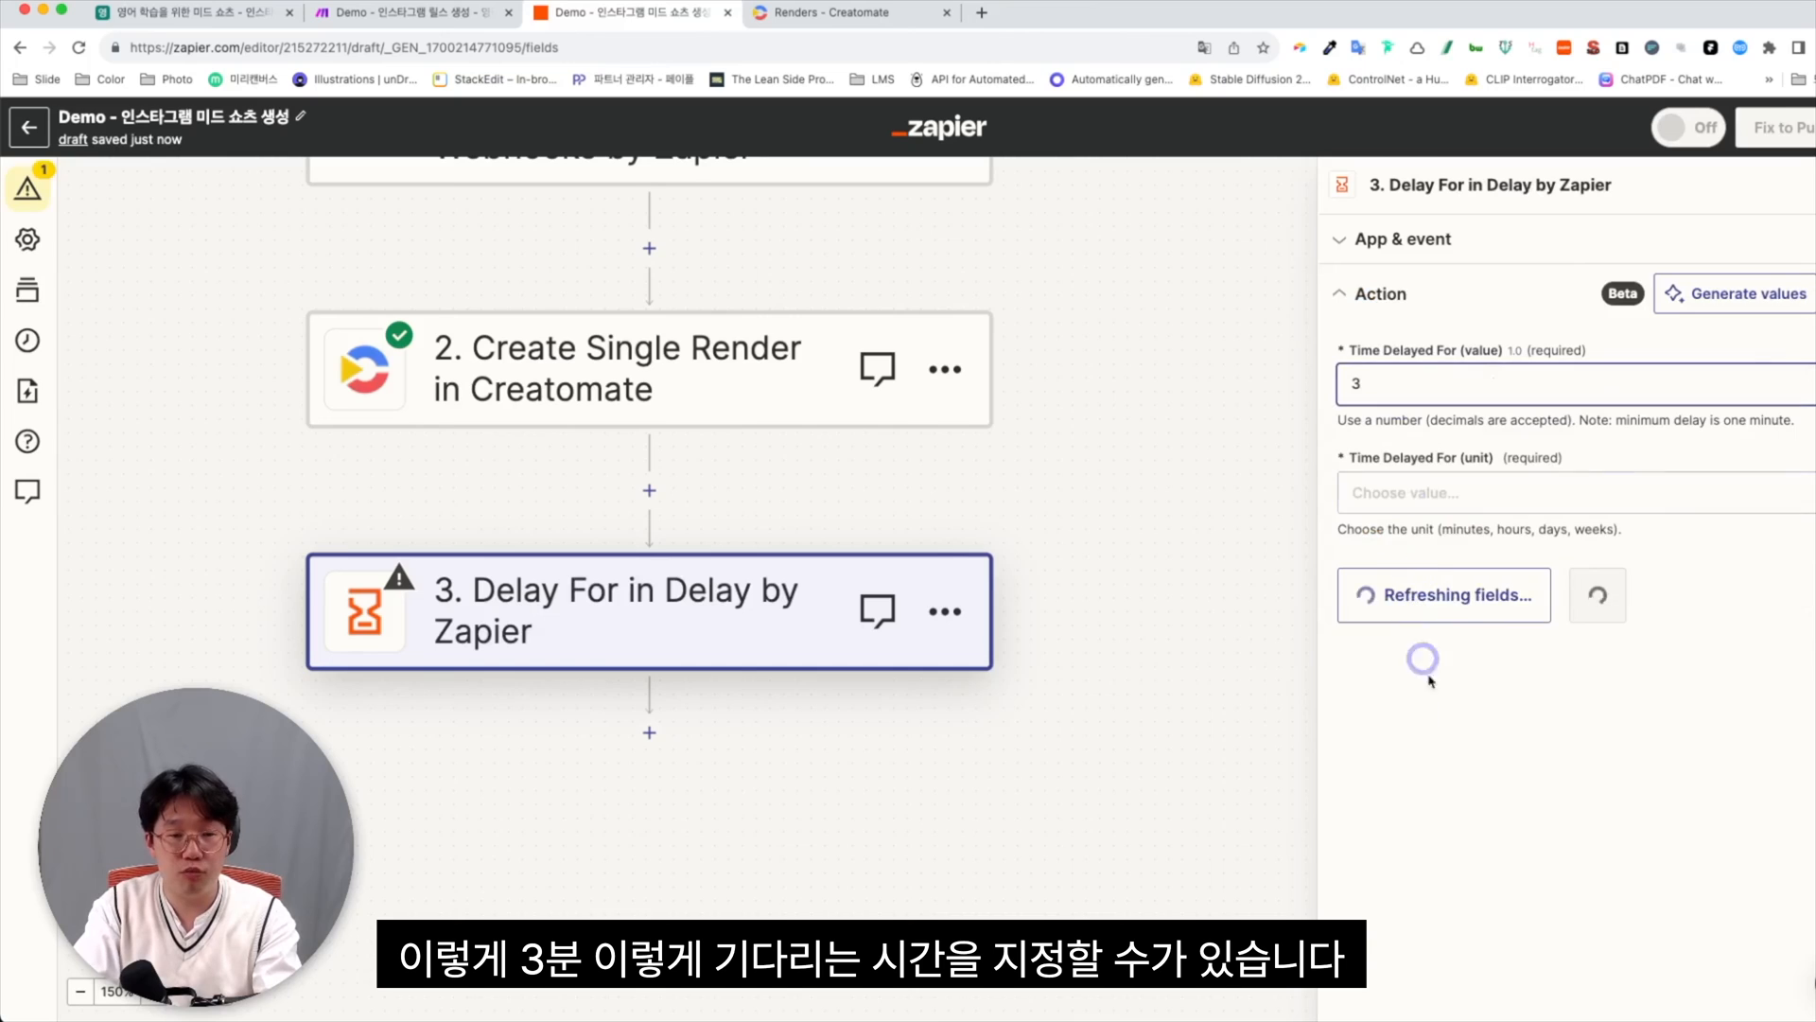
{"action": "left_click", "coordinate": [1457, 492]}
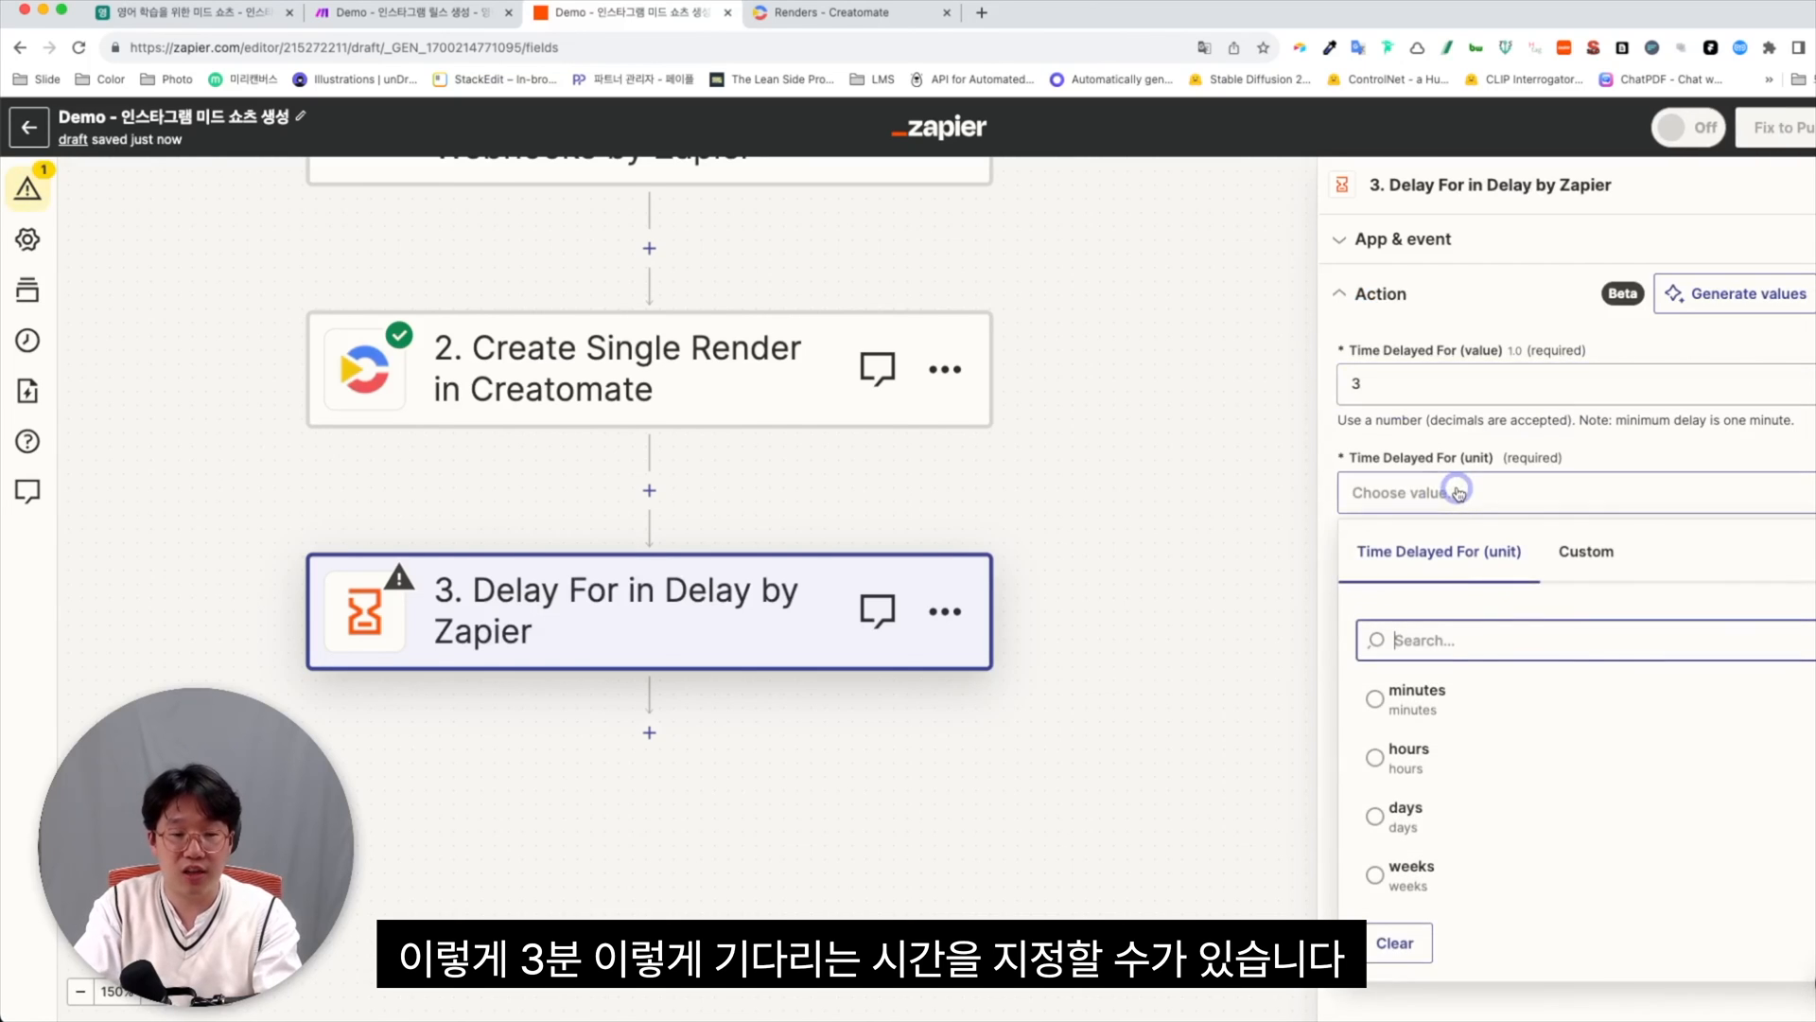
{"action": "left_click", "coordinate": [1434, 704]}
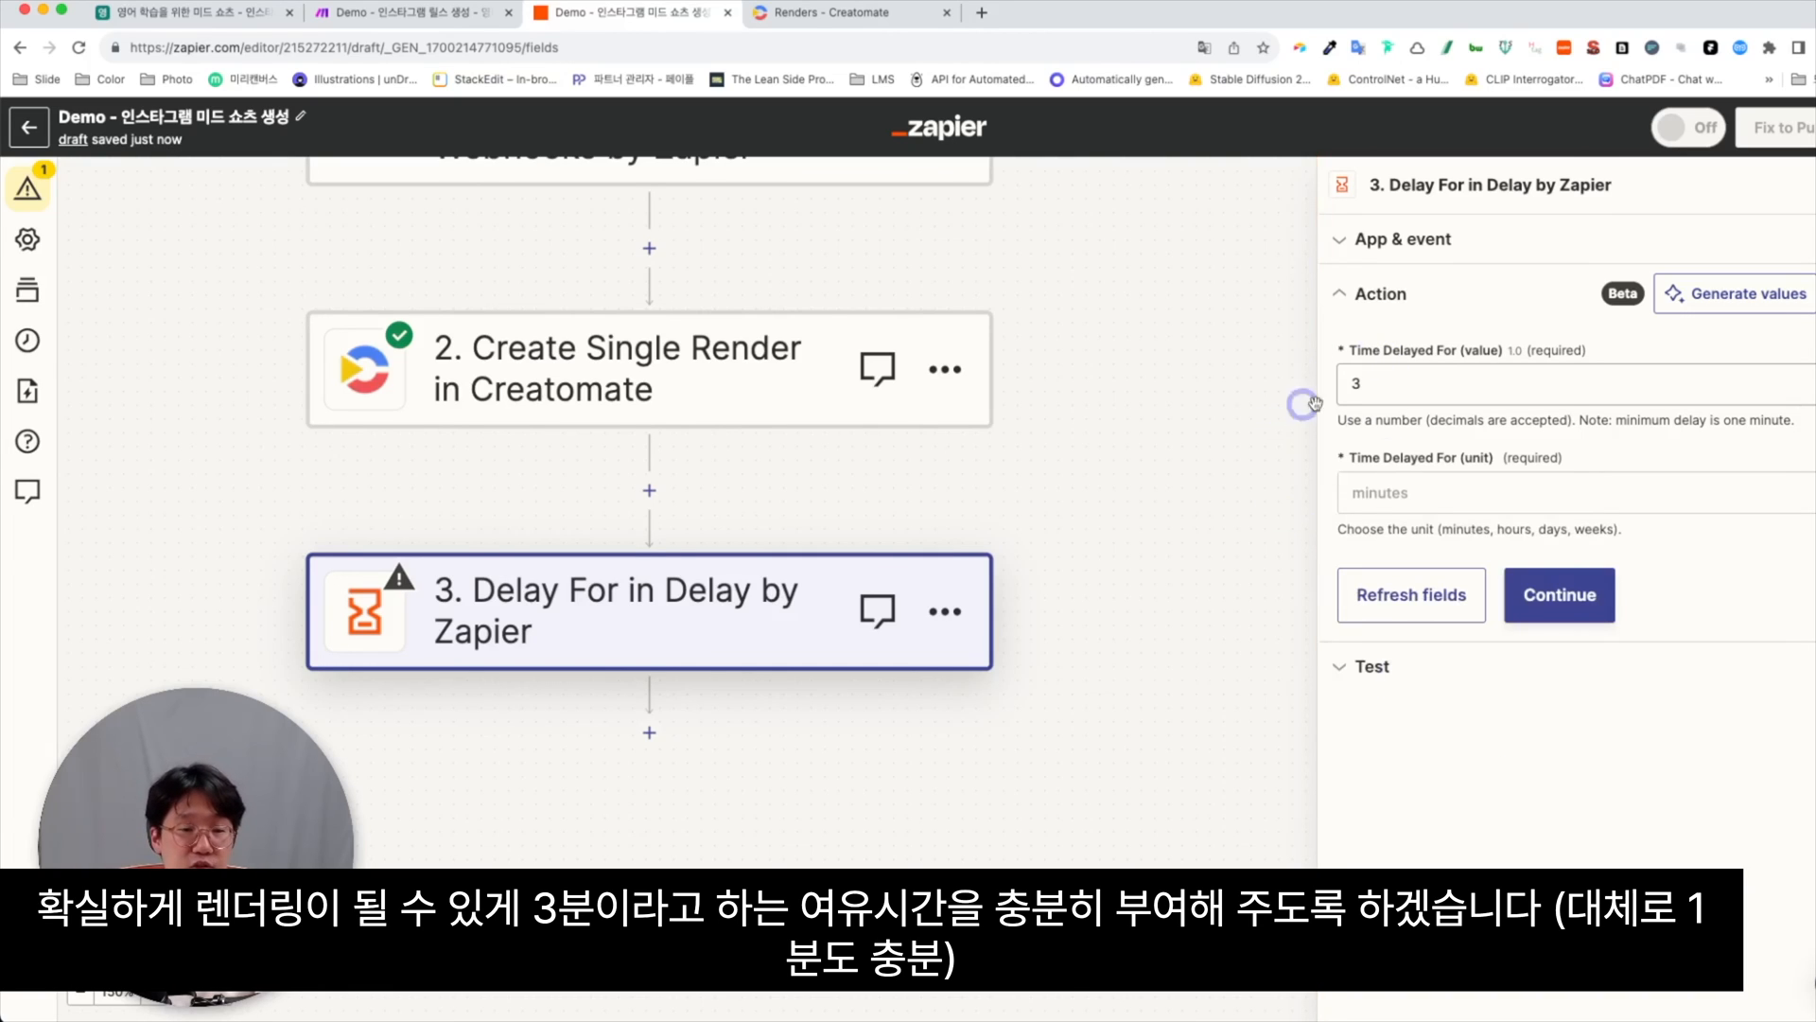
{"action": "left_click", "coordinate": [1578, 602]}
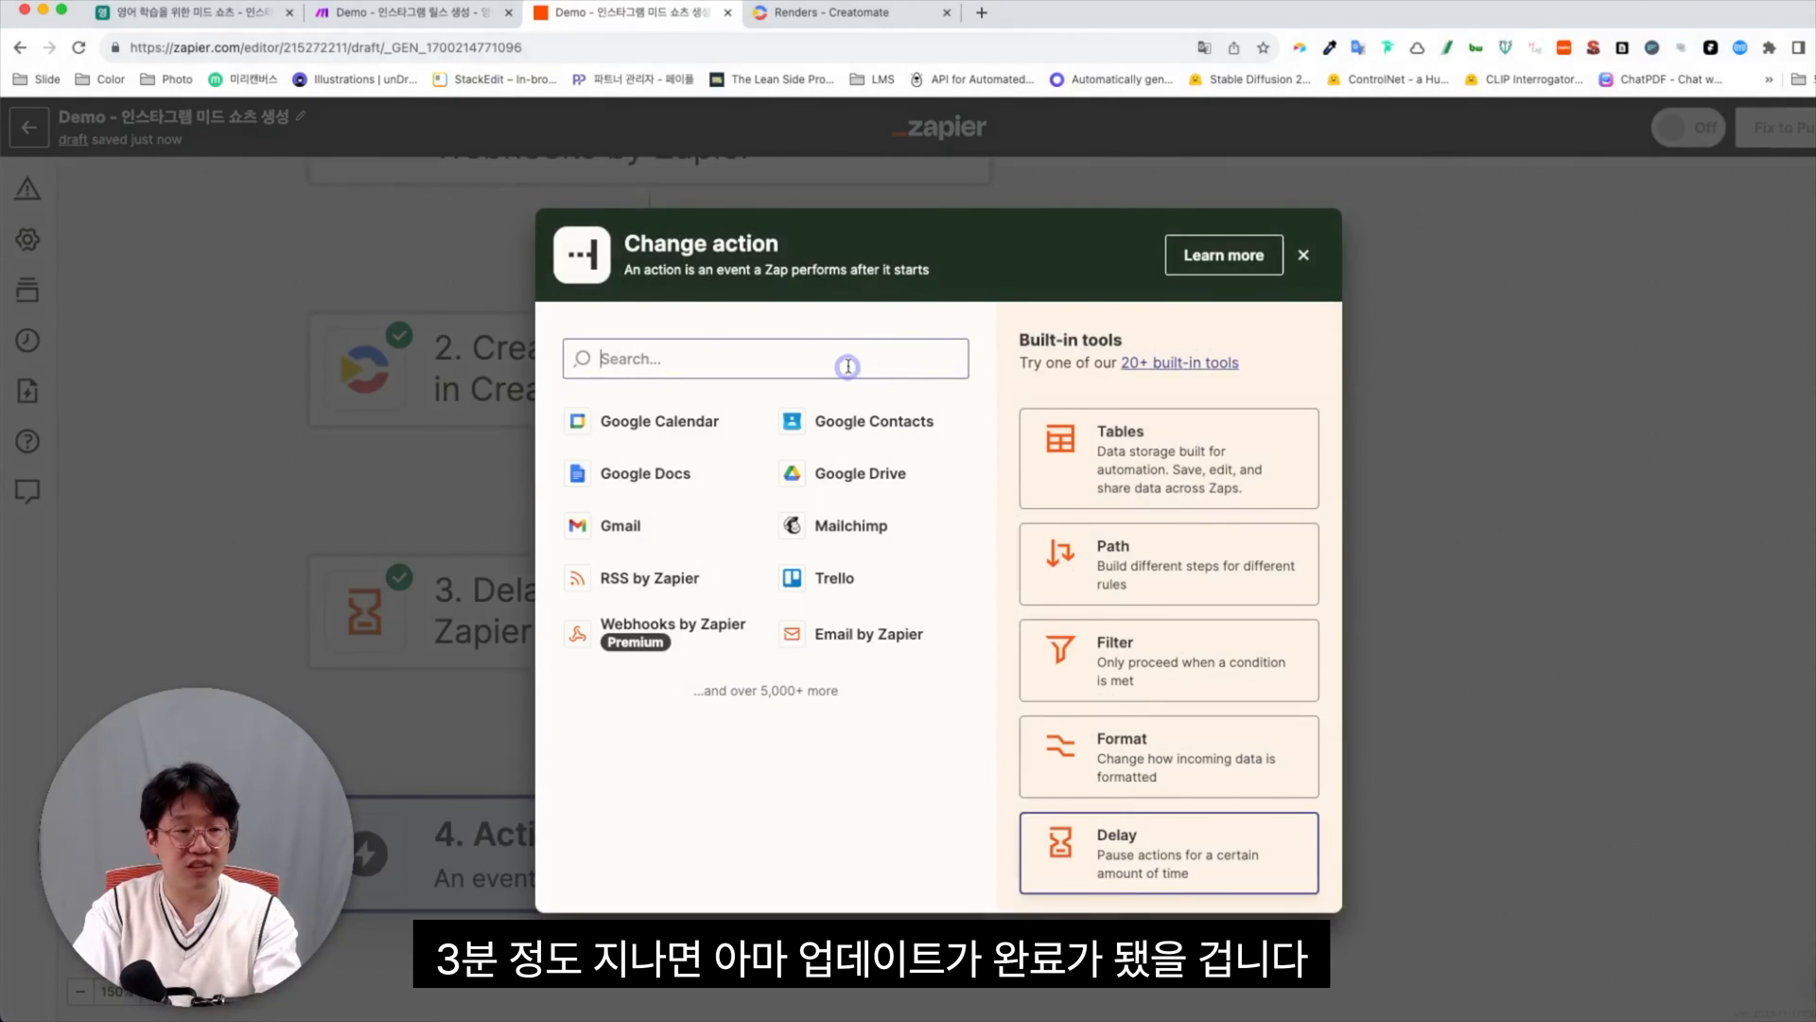
Add Airtable as the fourth action of the Zap, with the Update Record event
{"action": "type", "text": "airtable"}
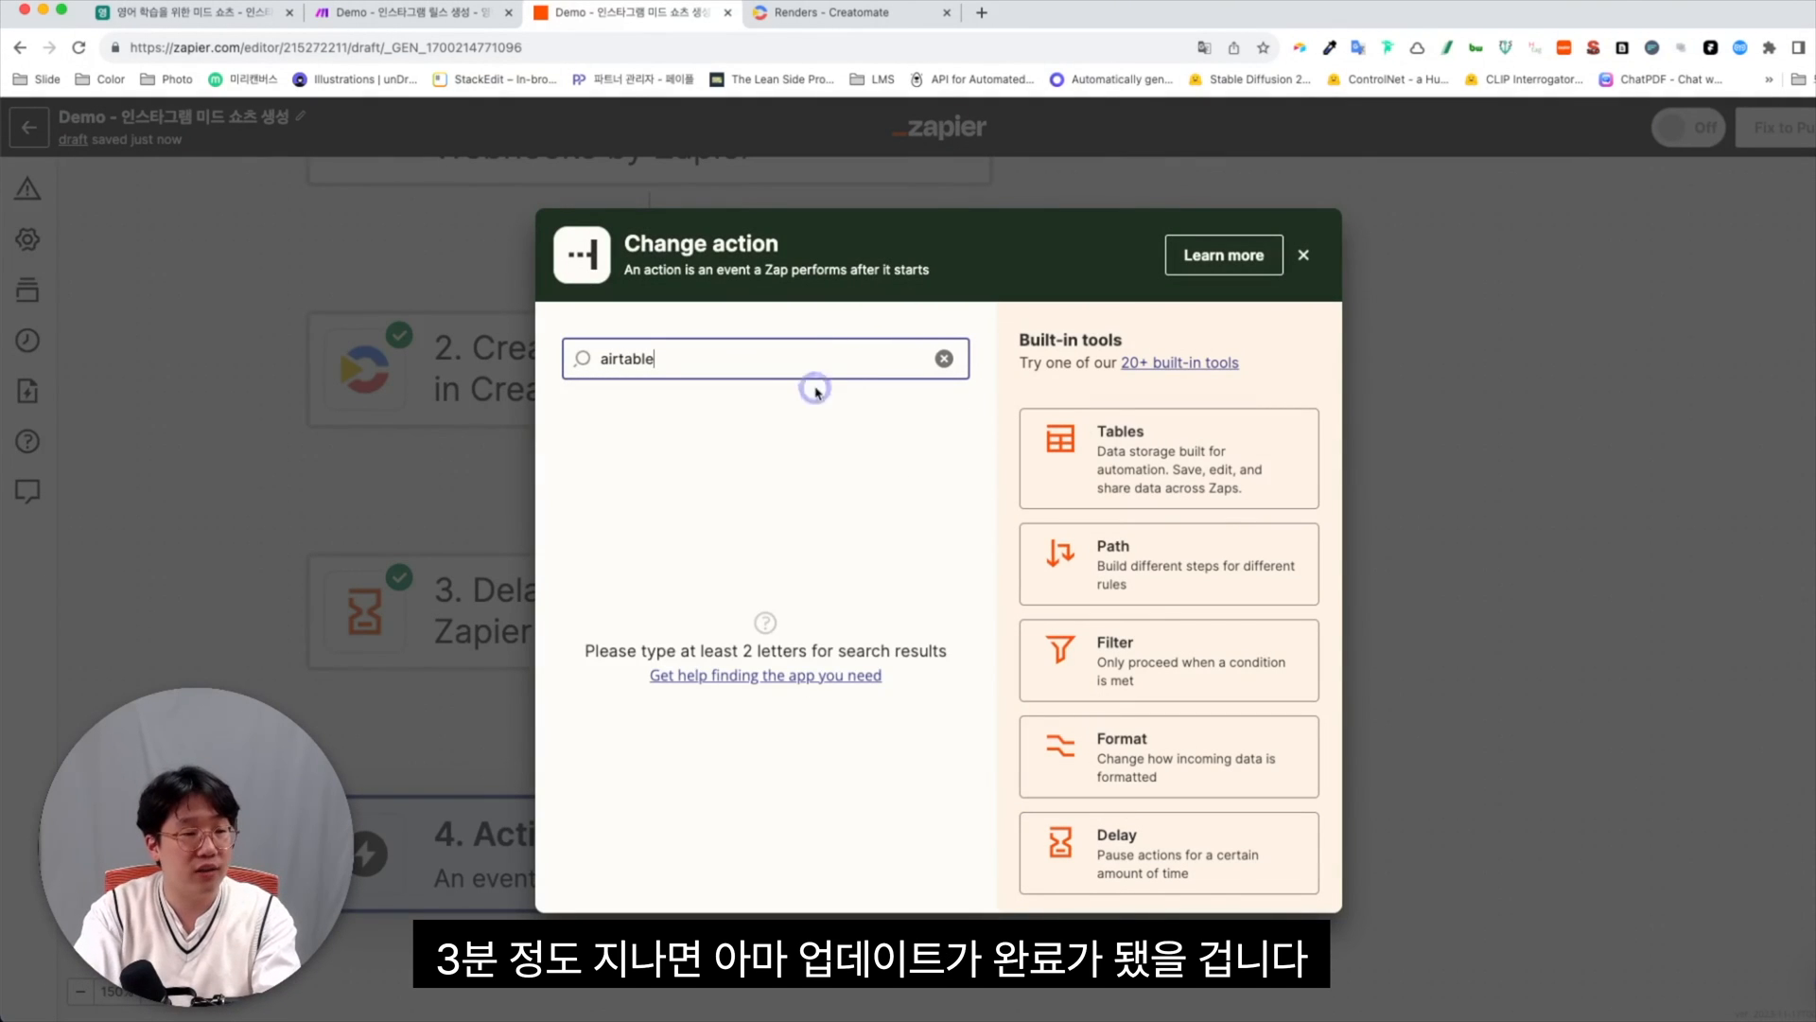
{"action": "left_click", "coordinate": [754, 422]}
{"action": "left_click", "coordinate": [1473, 416]}
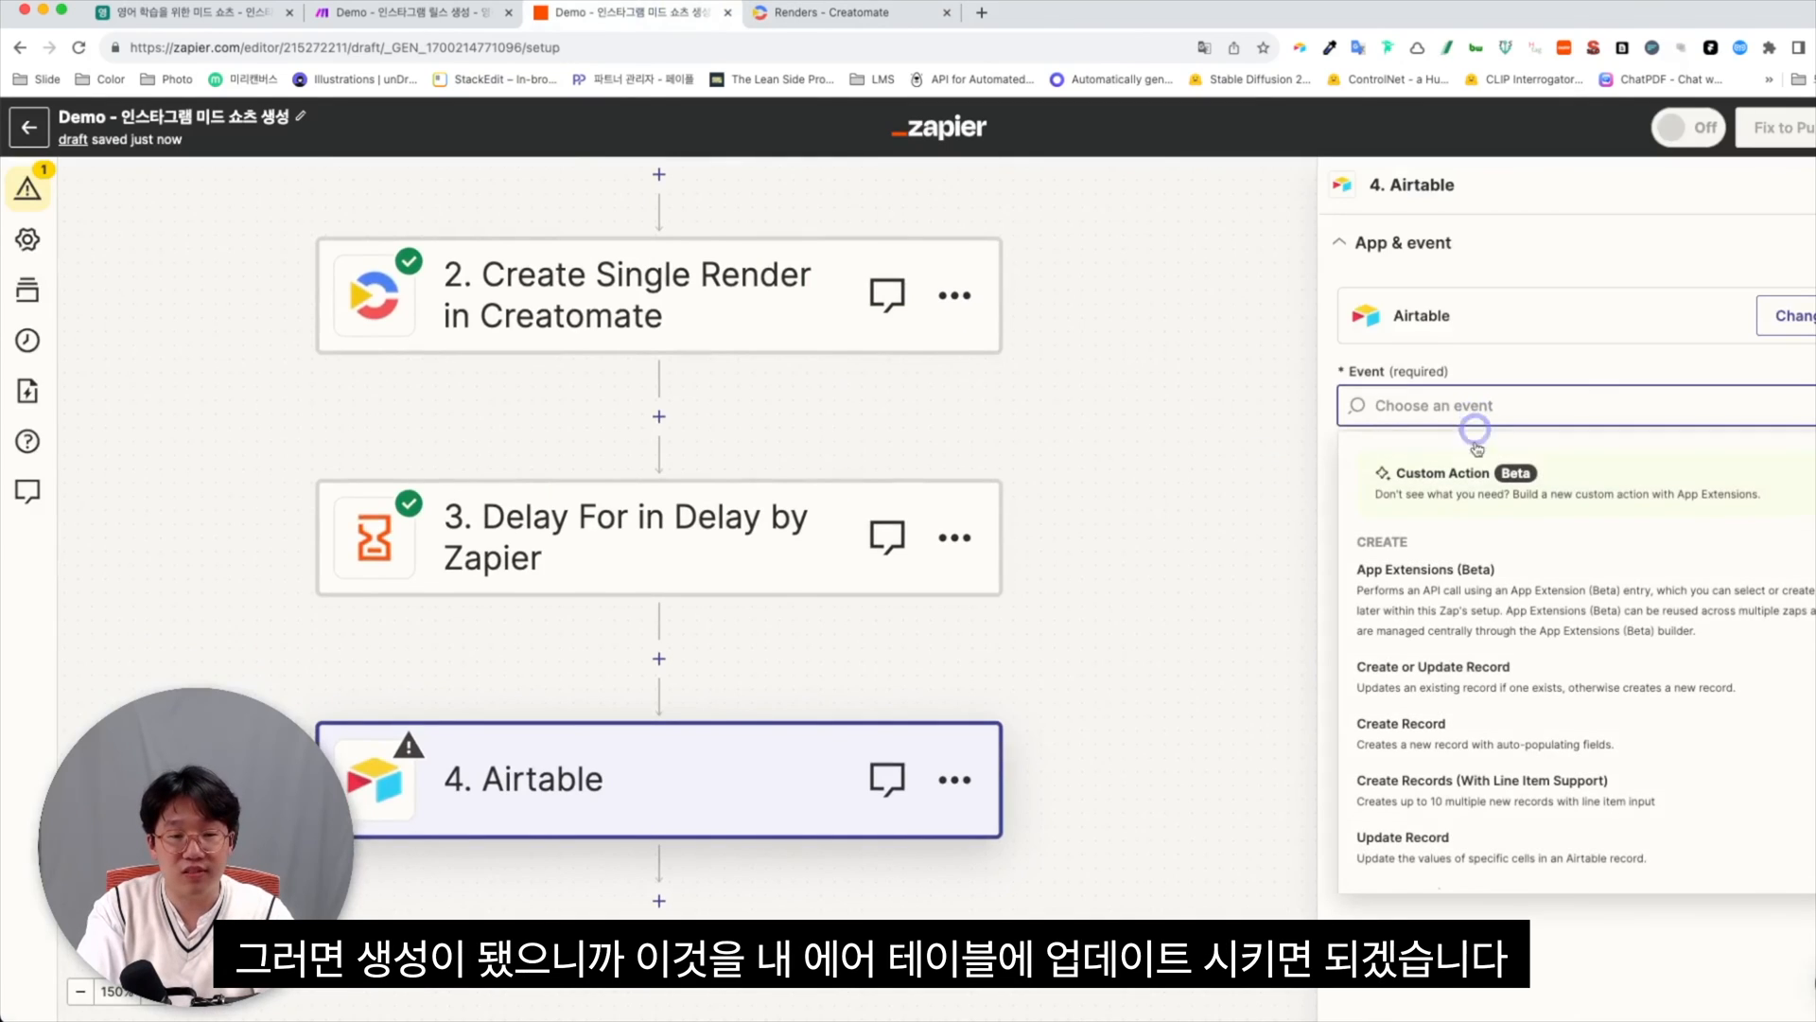
{"action": "scroll", "coordinate": [1476, 542], "scroll_direction": "down", "scroll_amount": 2}
{"action": "scroll", "coordinate": [1476, 548], "scroll_direction": "up", "scroll_amount": 2}
{"action": "scroll", "coordinate": [1474, 709], "scroll_direction": "down", "scroll_amount": 1}
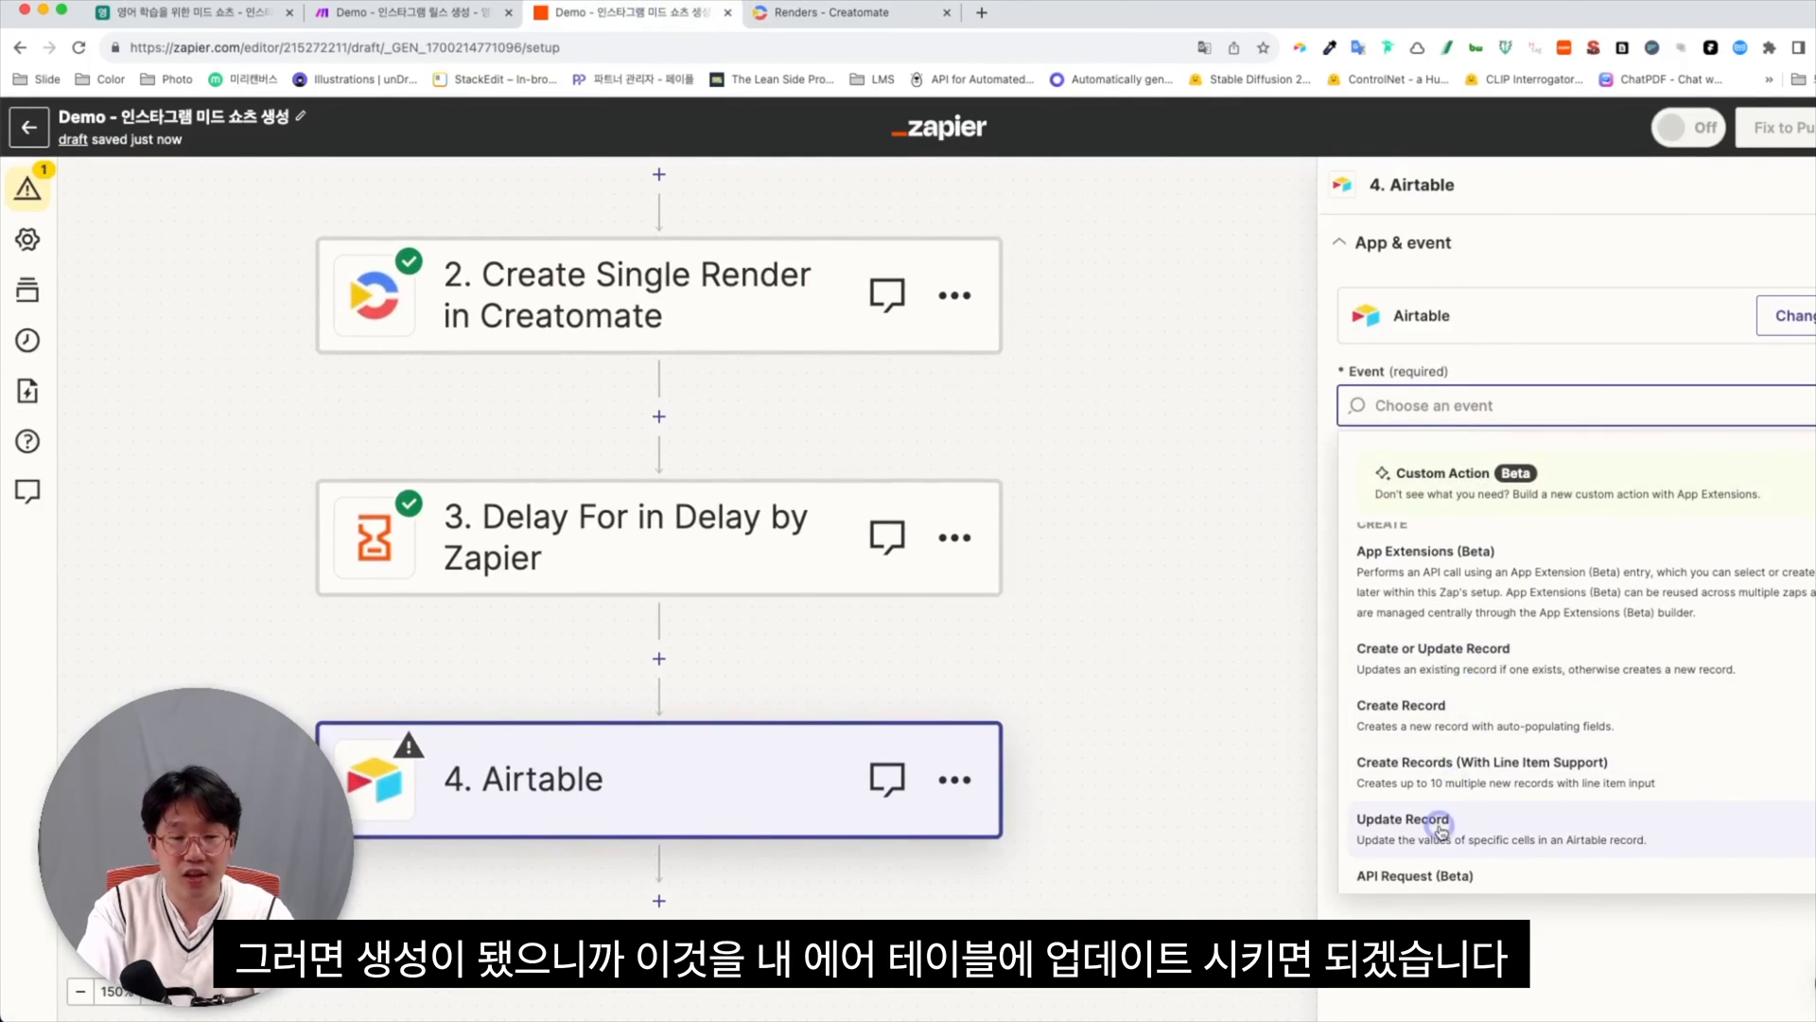
{"action": "left_click", "coordinate": [1440, 830]}
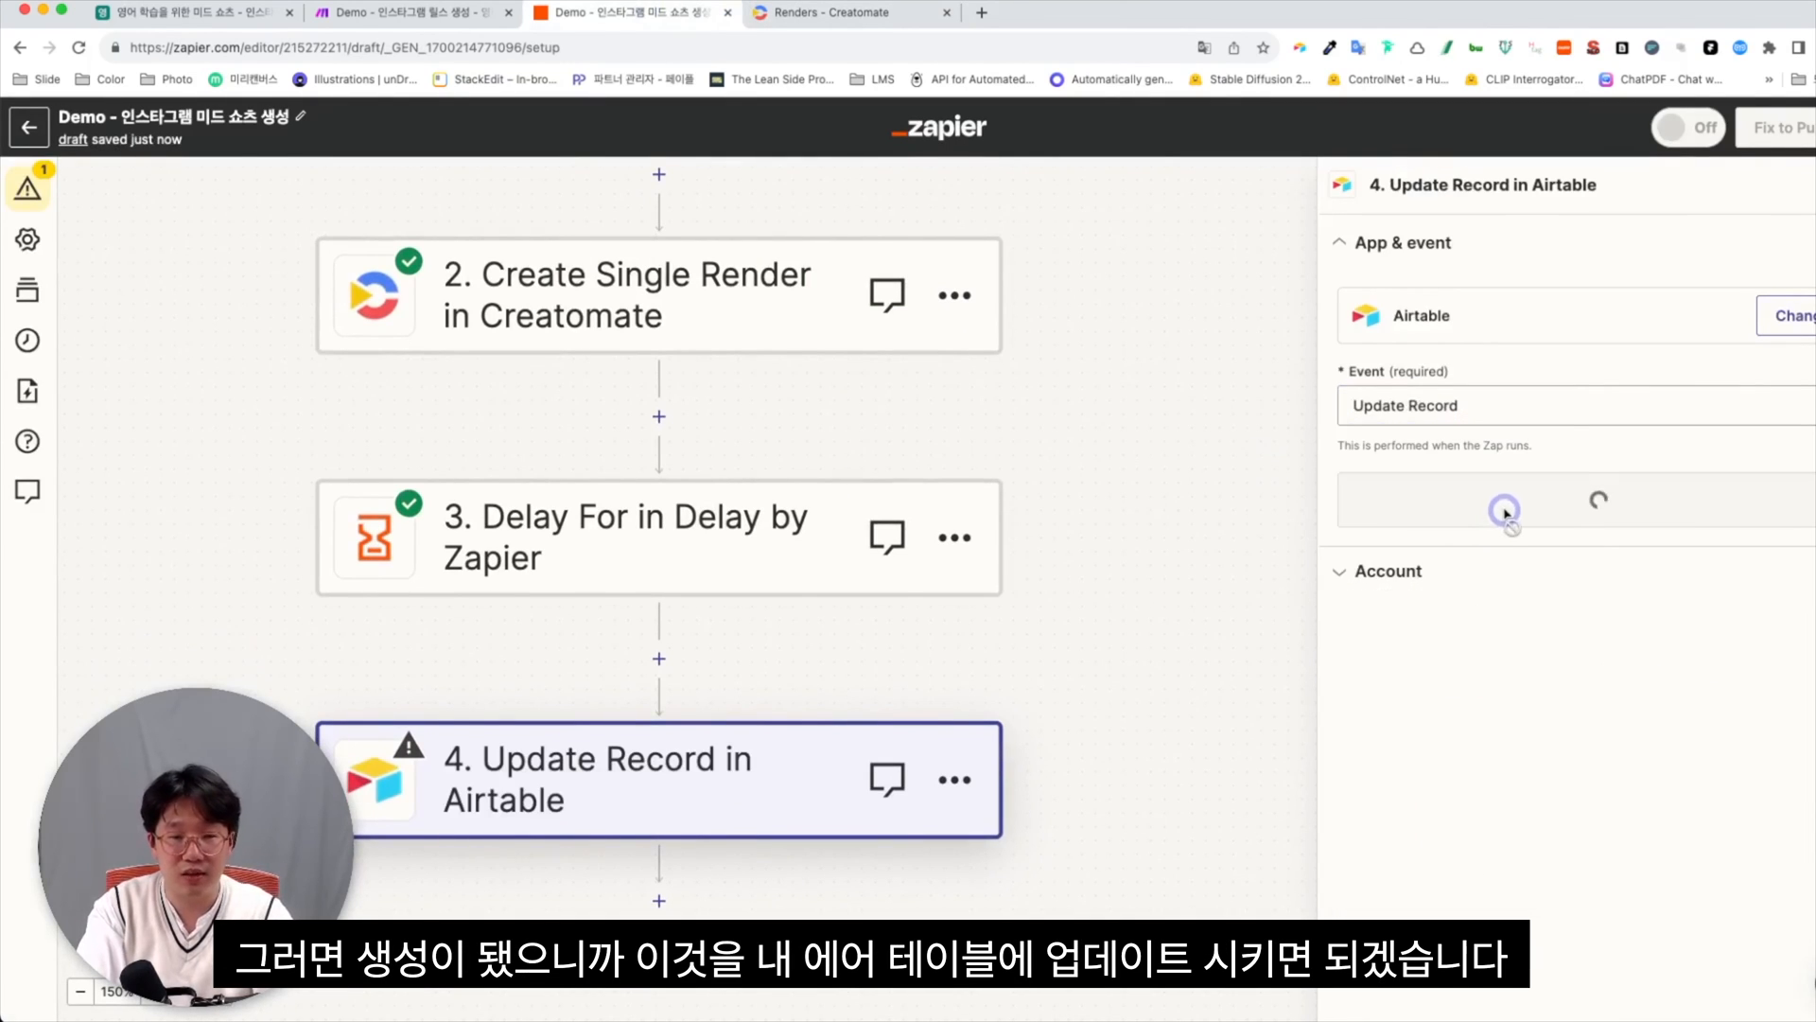
In the Update Record fields for the 쇼츠 table, map Record to the custom Record Id value from the Catch Hook step
{"action": "left_click", "coordinate": [1439, 654]}
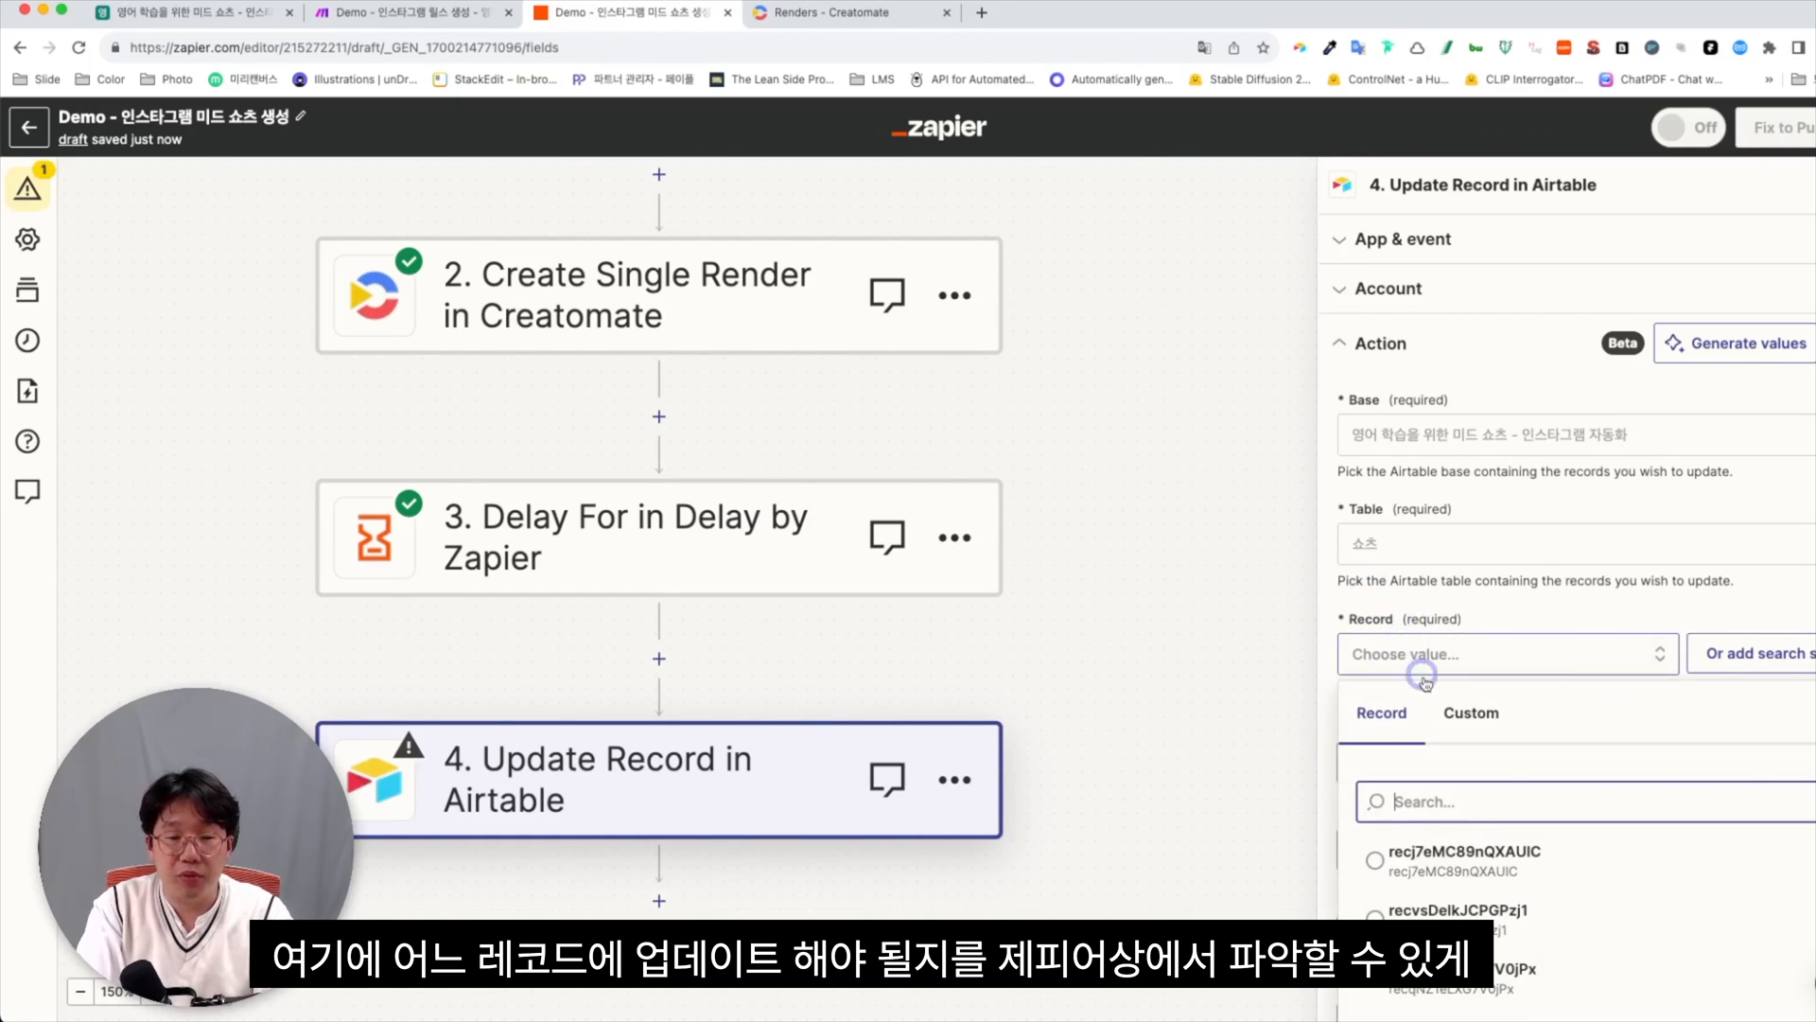
{"action": "scroll", "coordinate": [1425, 679], "scroll_direction": "down", "scroll_amount": 2}
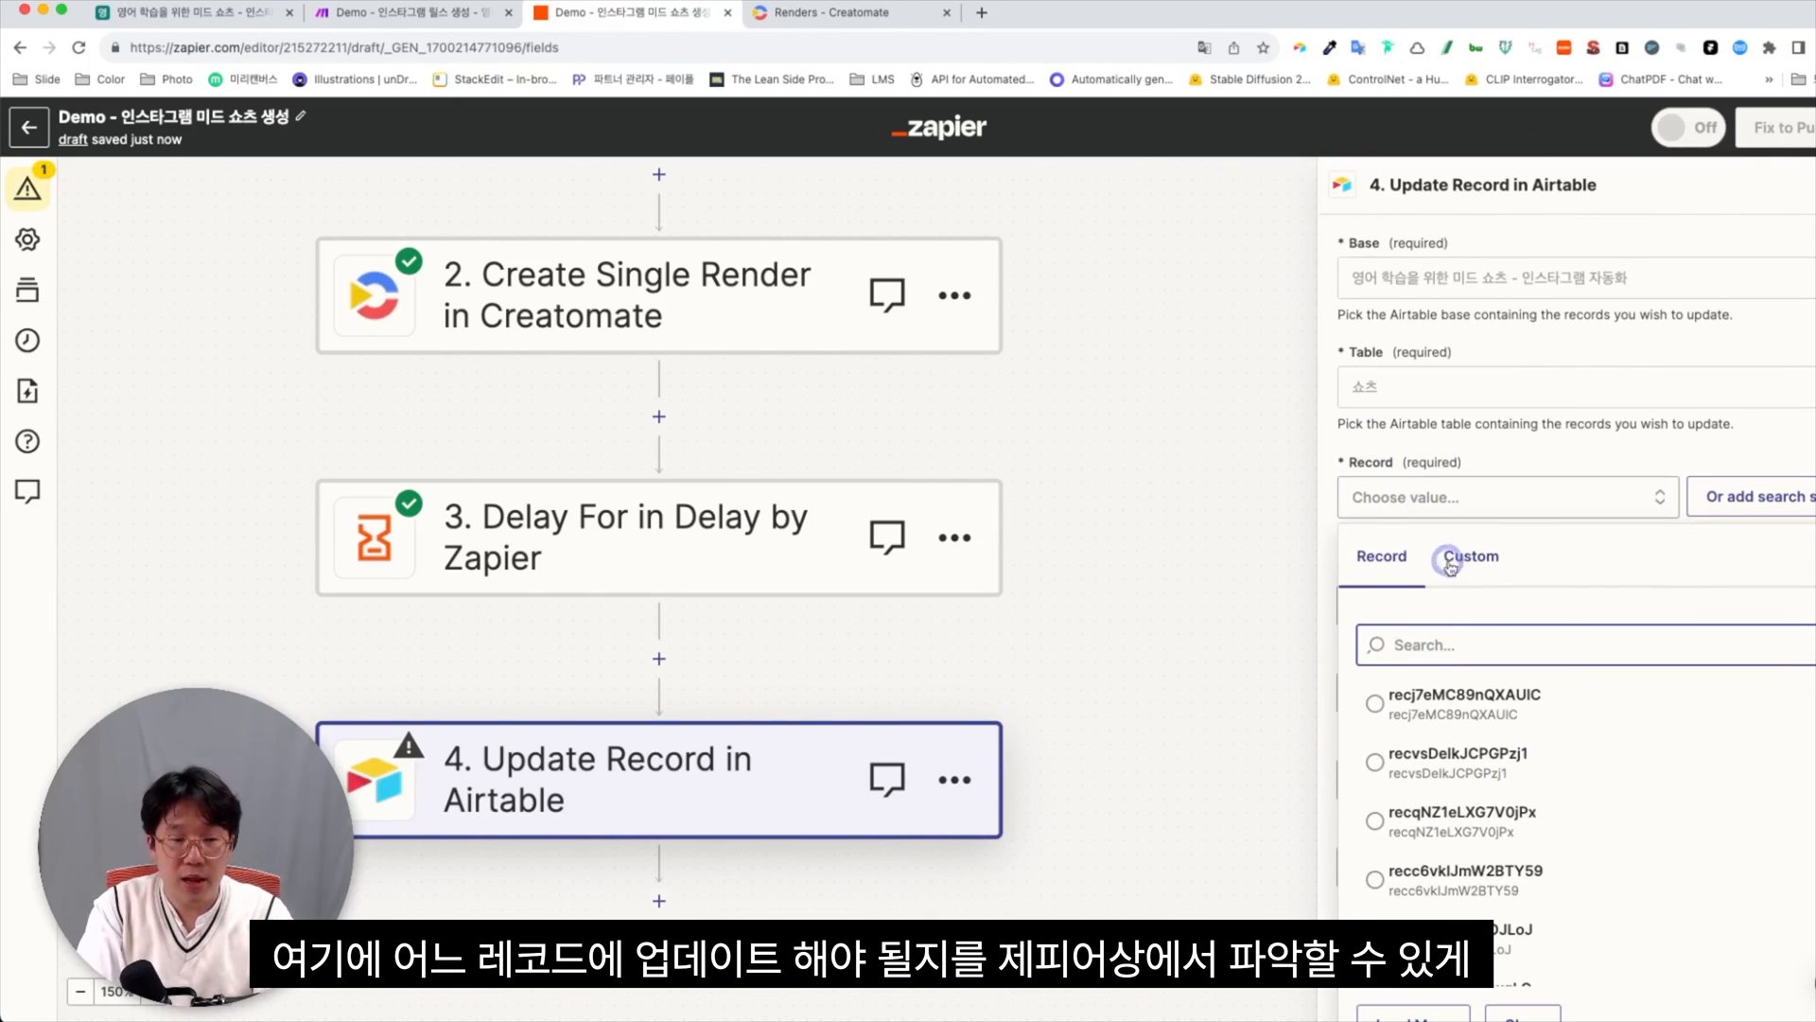
{"action": "left_click", "coordinate": [1471, 566]}
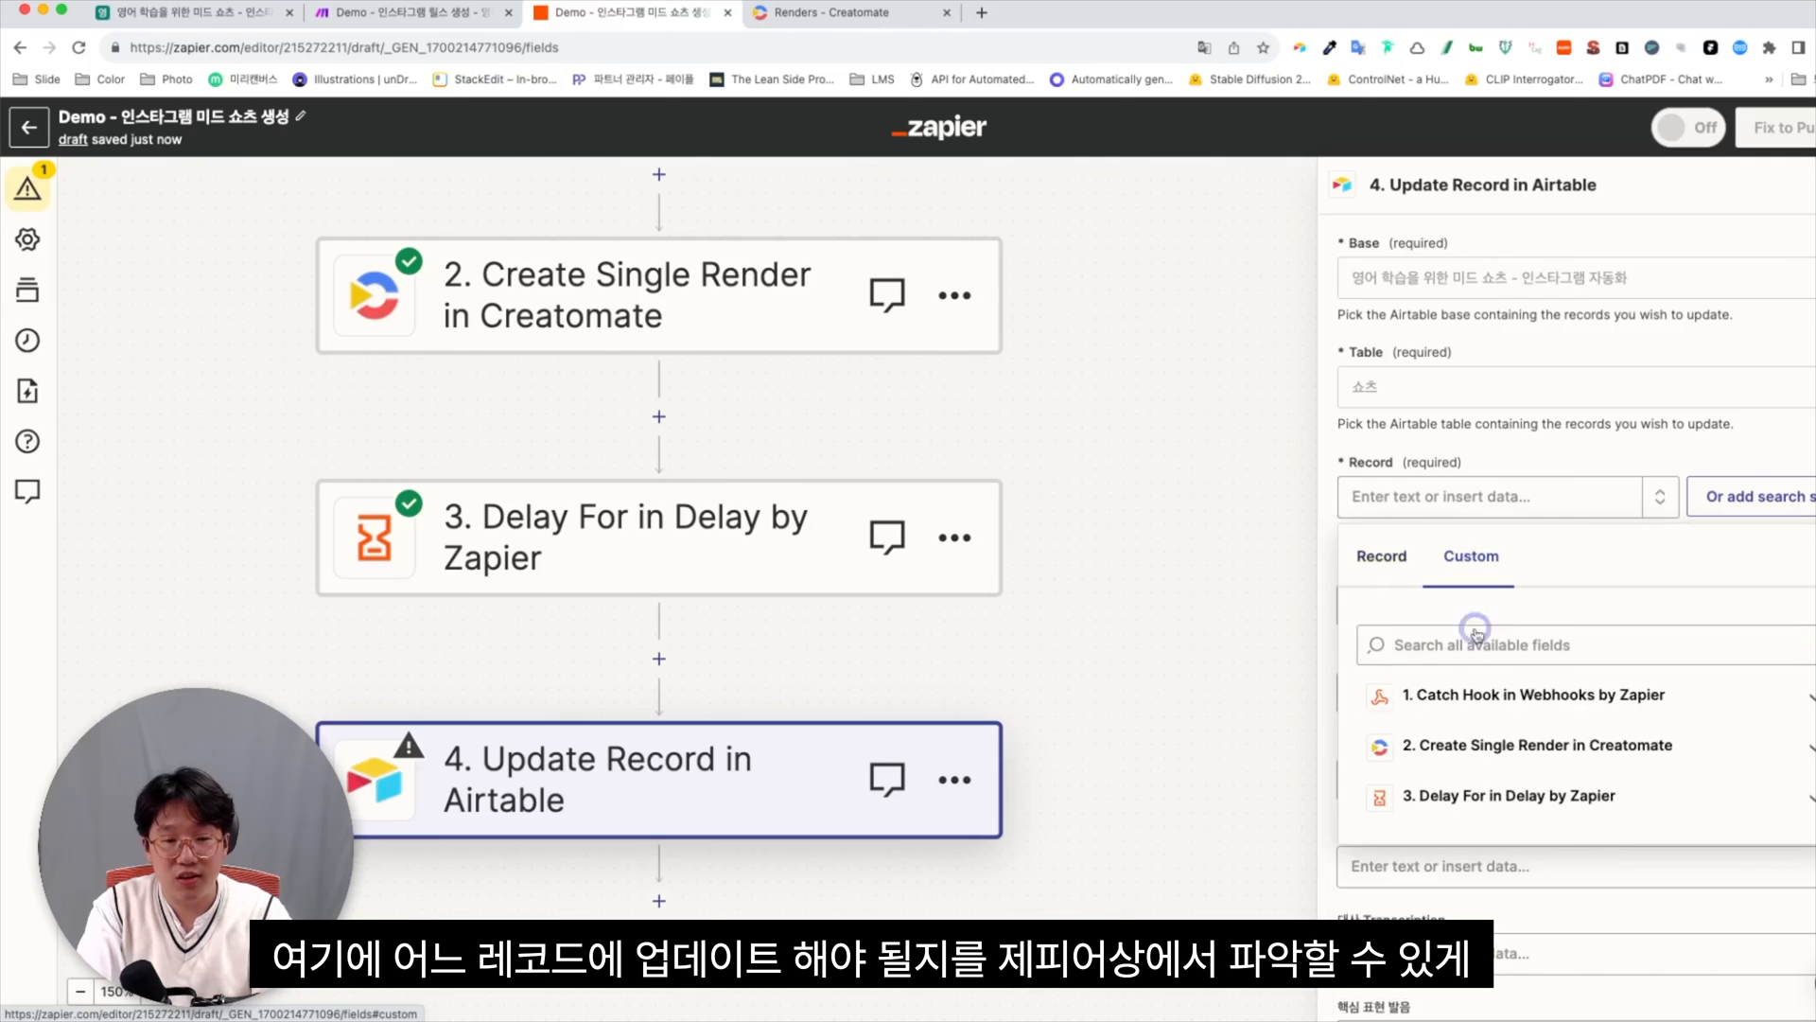
{"action": "left_click", "coordinate": [1469, 693]}
{"action": "scroll", "coordinate": [1471, 695], "scroll_direction": "down", "scroll_amount": 1}
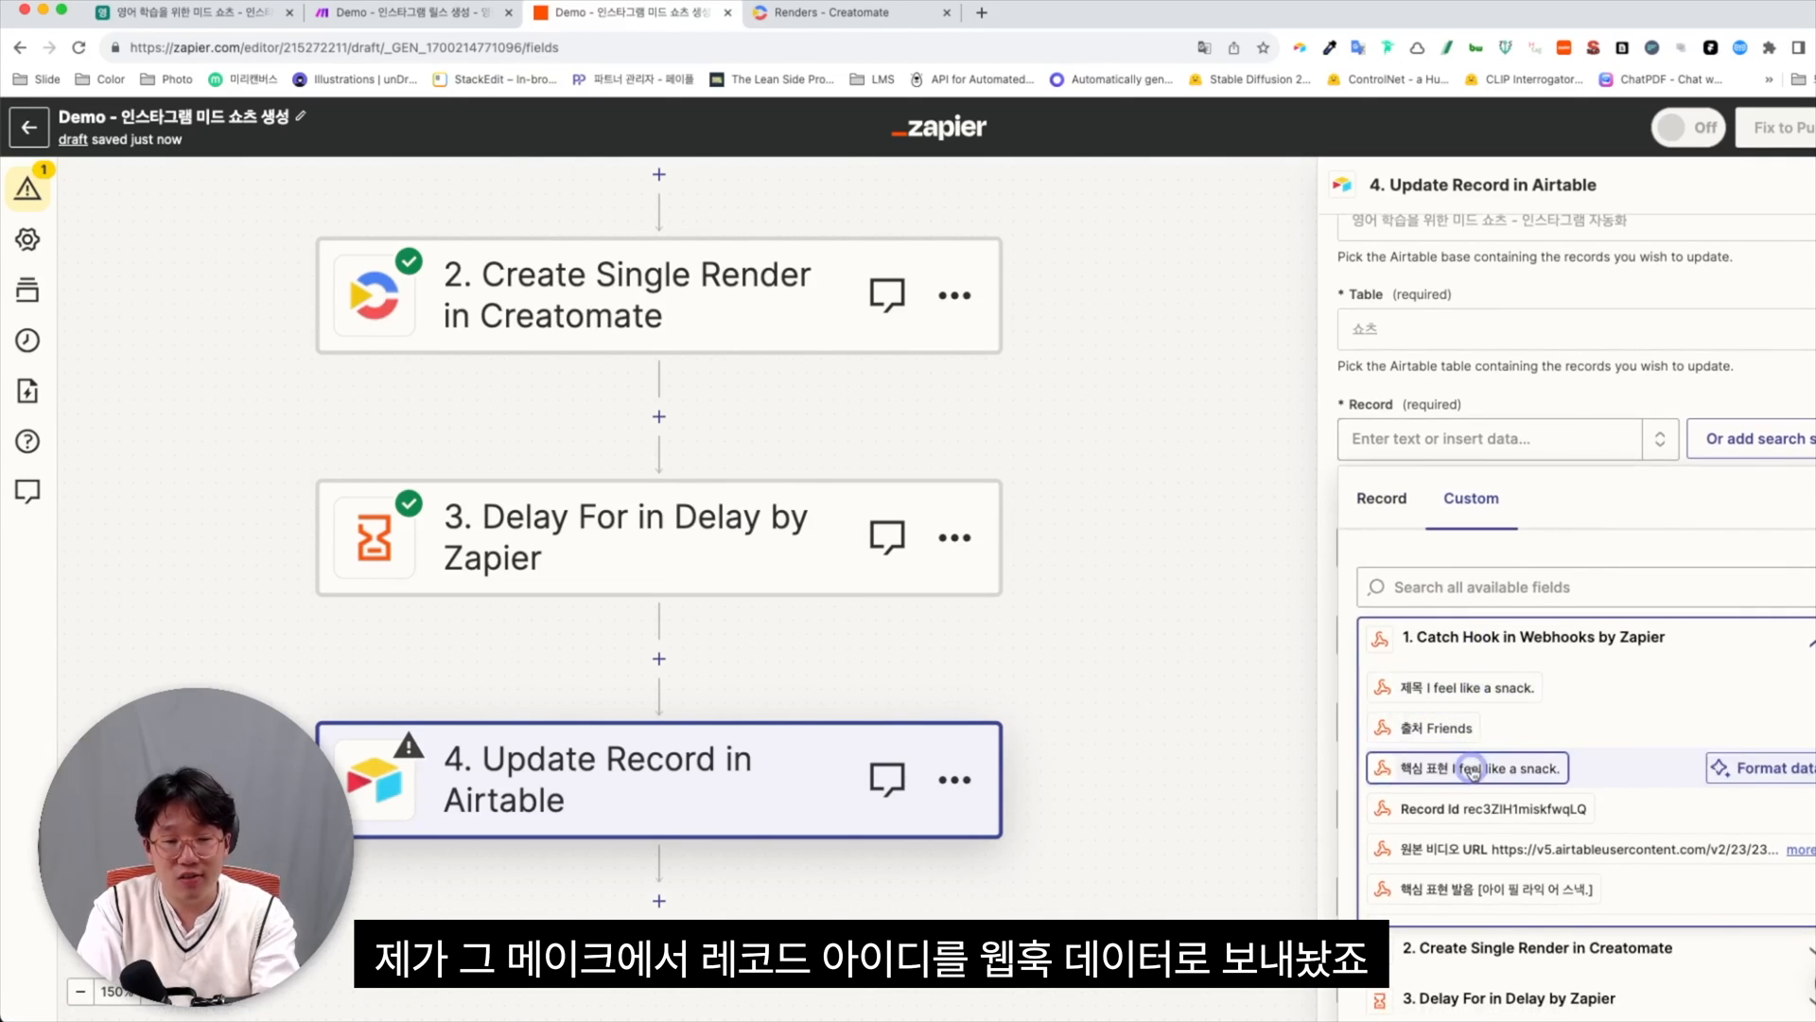
{"action": "scroll", "coordinate": [1518, 588], "scroll_direction": "down", "scroll_amount": 3}
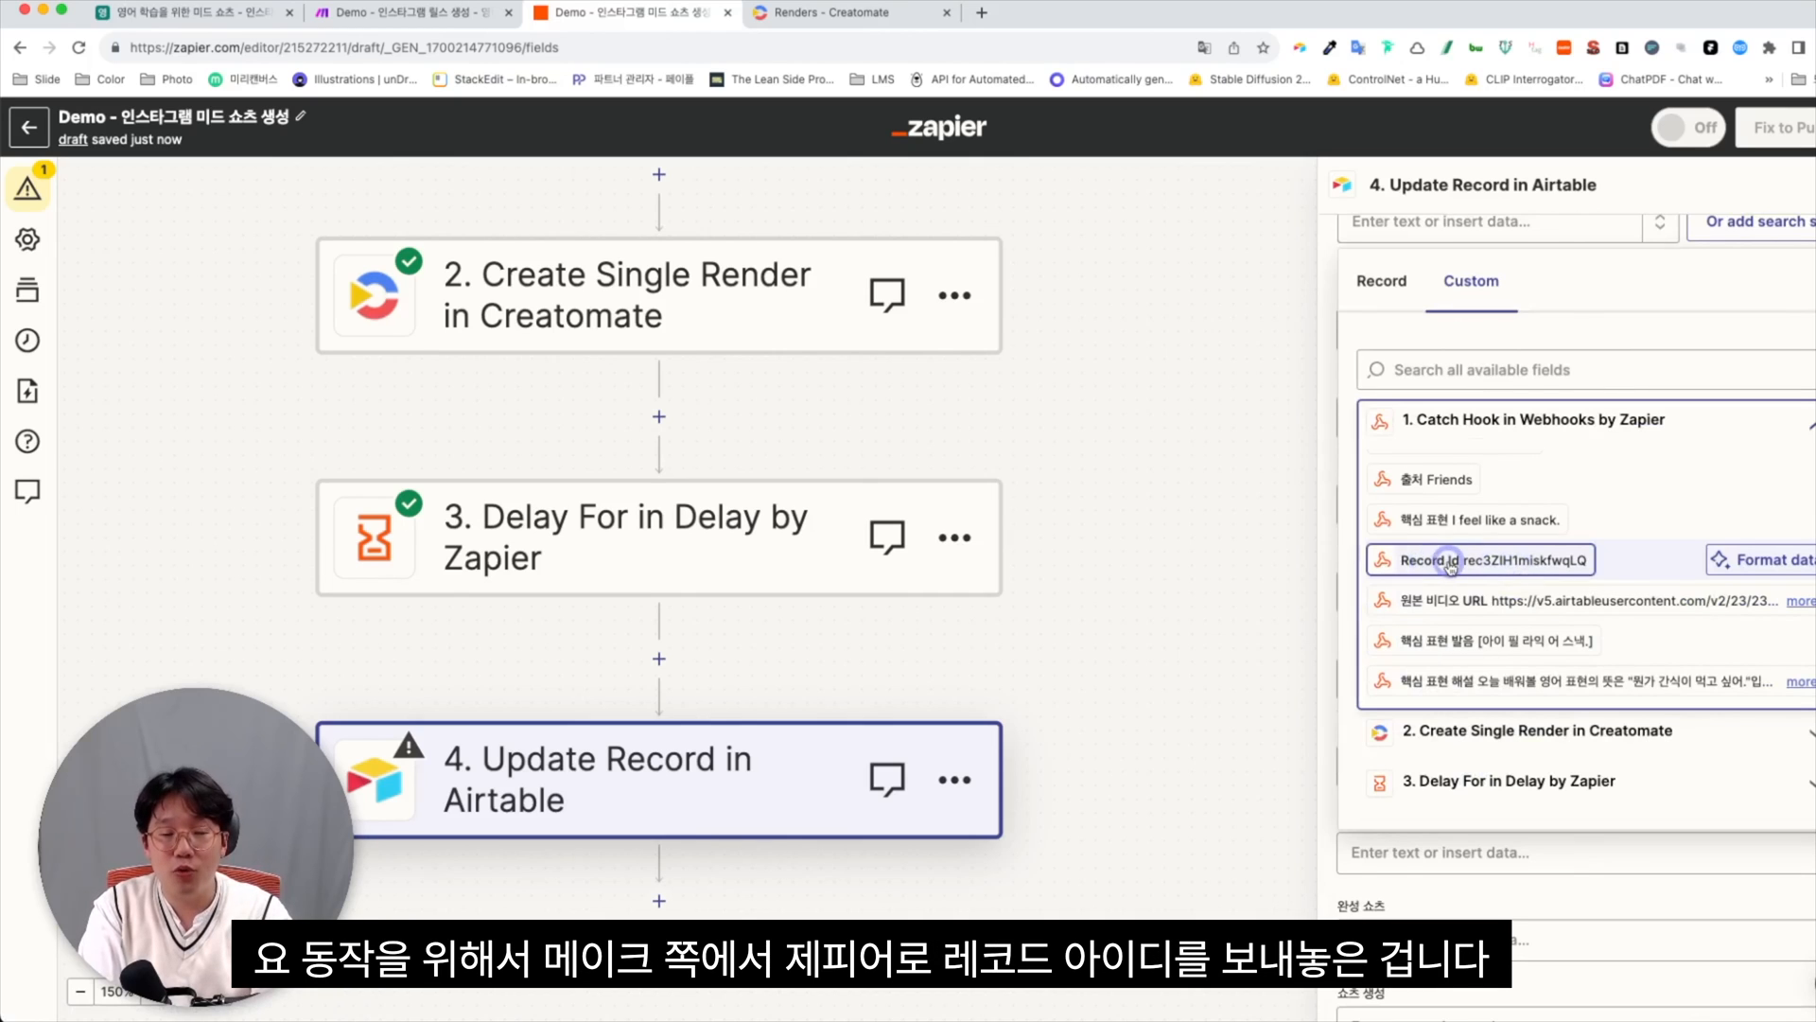
{"action": "left_click", "coordinate": [1499, 564]}
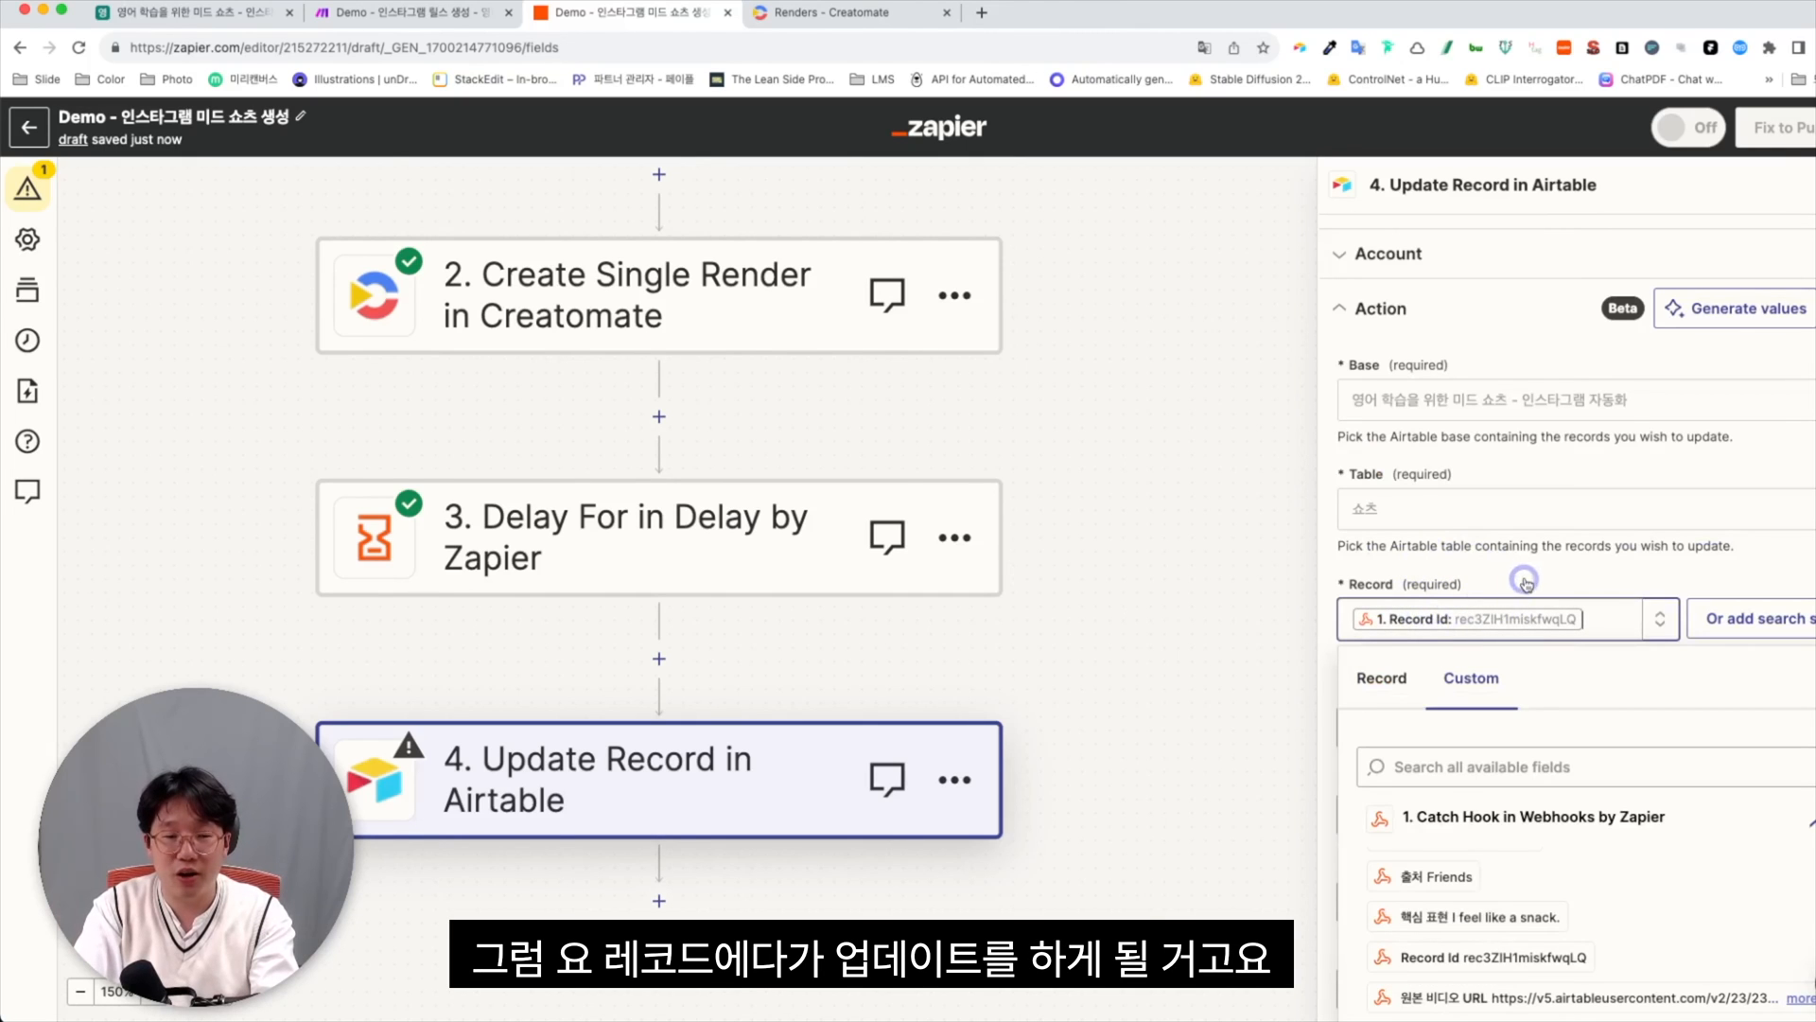
{"action": "left_click", "coordinate": [1515, 625]}
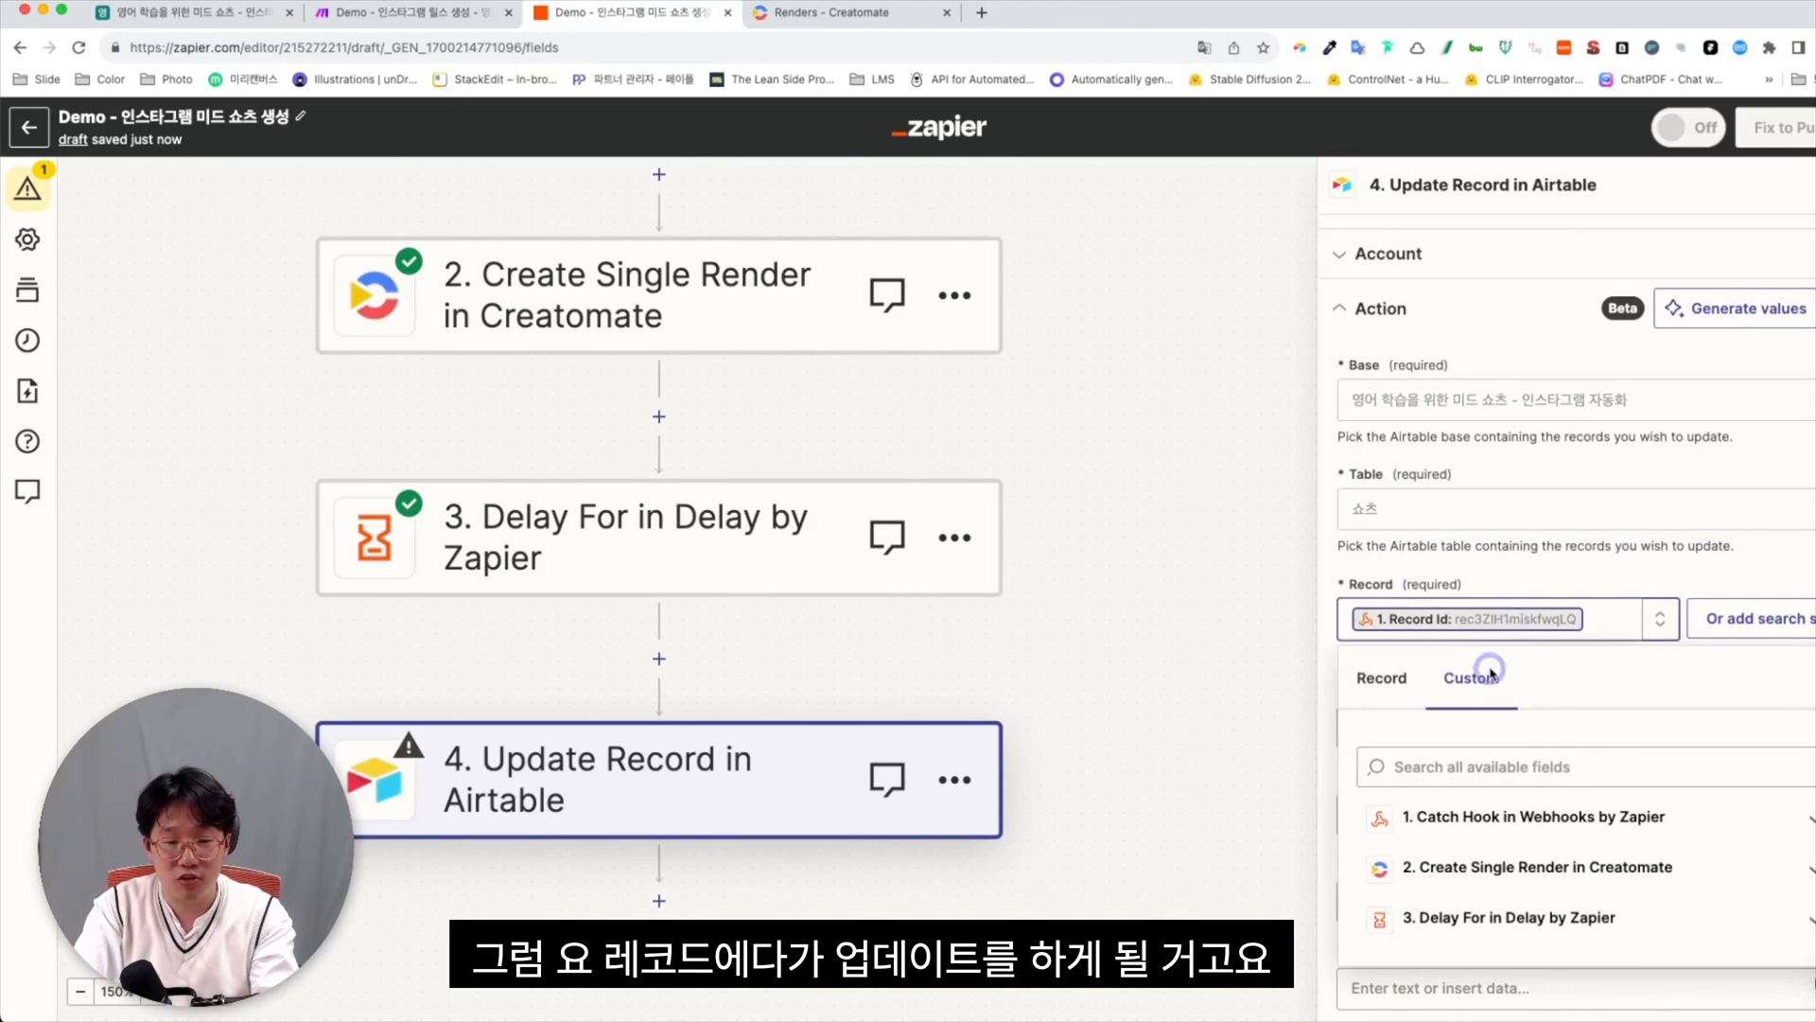
{"action": "left_click", "coordinate": [1527, 579]}
Map the 완성 쇼츠 field to the Url output of the Create Single Render step in Creatomate
{"action": "scroll", "coordinate": [1527, 578], "scroll_direction": "down", "scroll_amount": 5}
{"action": "scroll", "coordinate": [1527, 578], "scroll_direction": "down", "scroll_amount": 4}
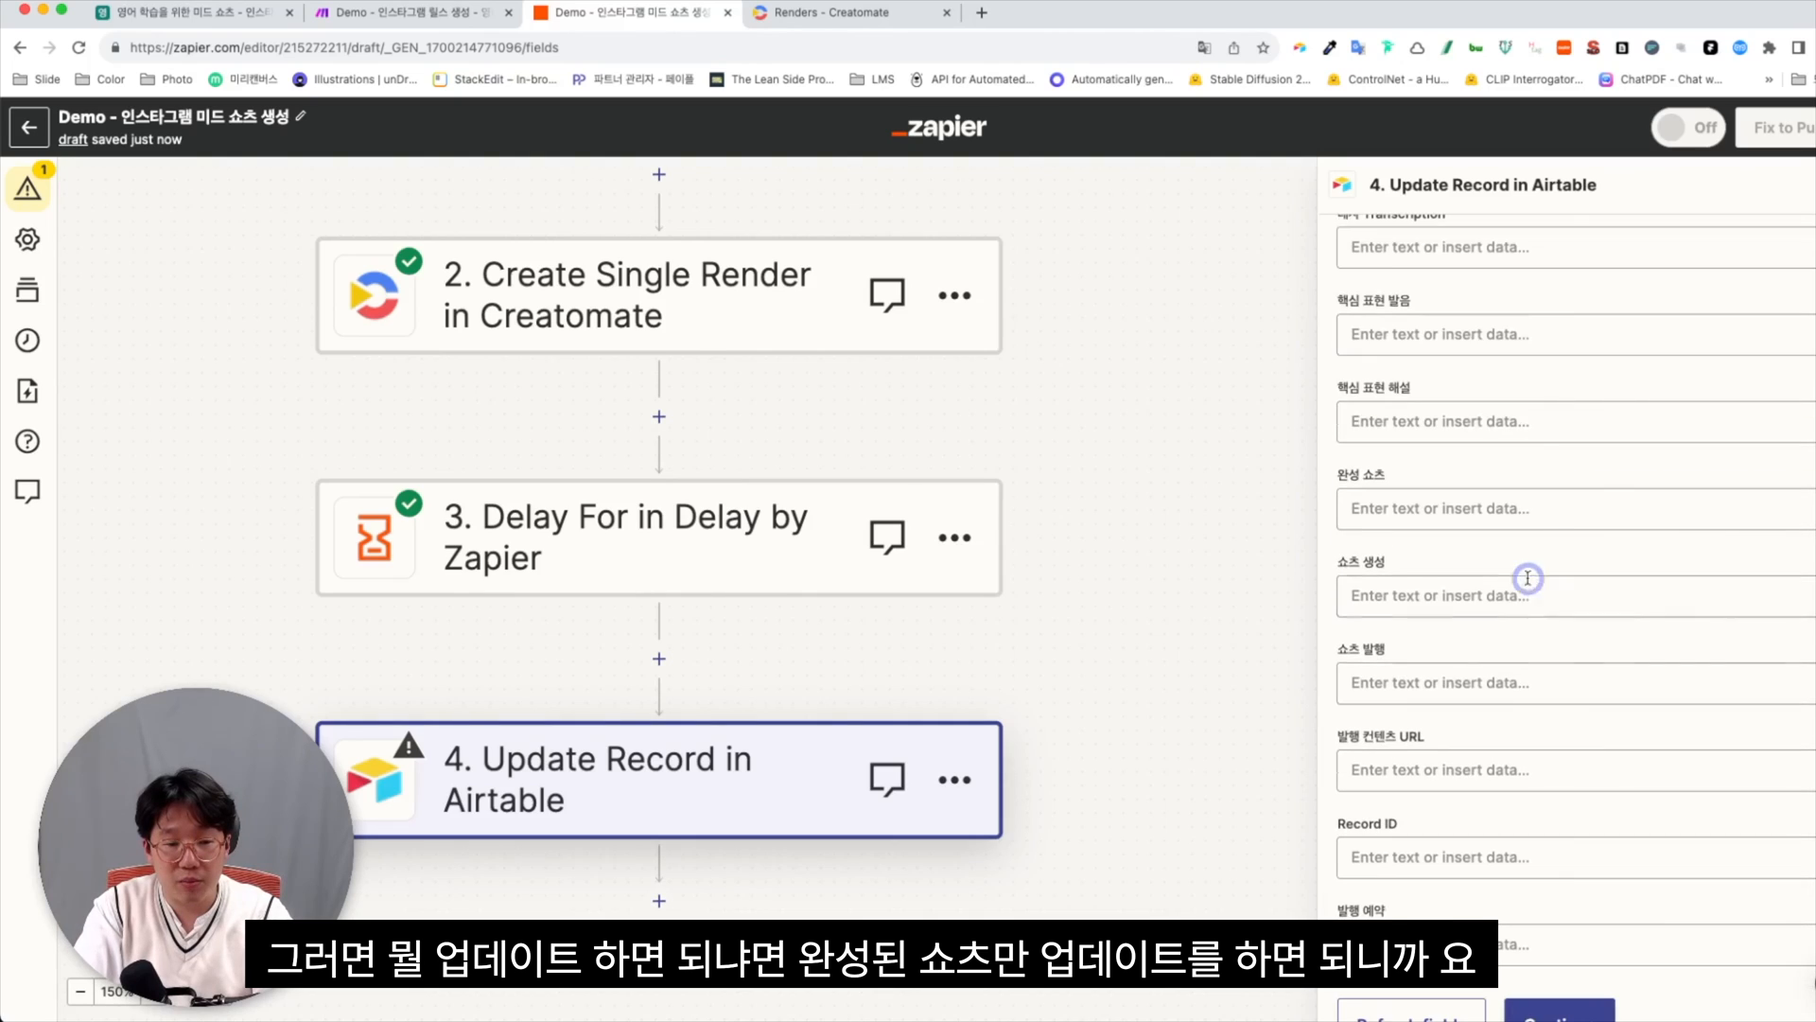
{"action": "left_click", "coordinate": [1447, 525]}
{"action": "scroll", "coordinate": [1493, 782], "scroll_direction": "up", "scroll_amount": 2}
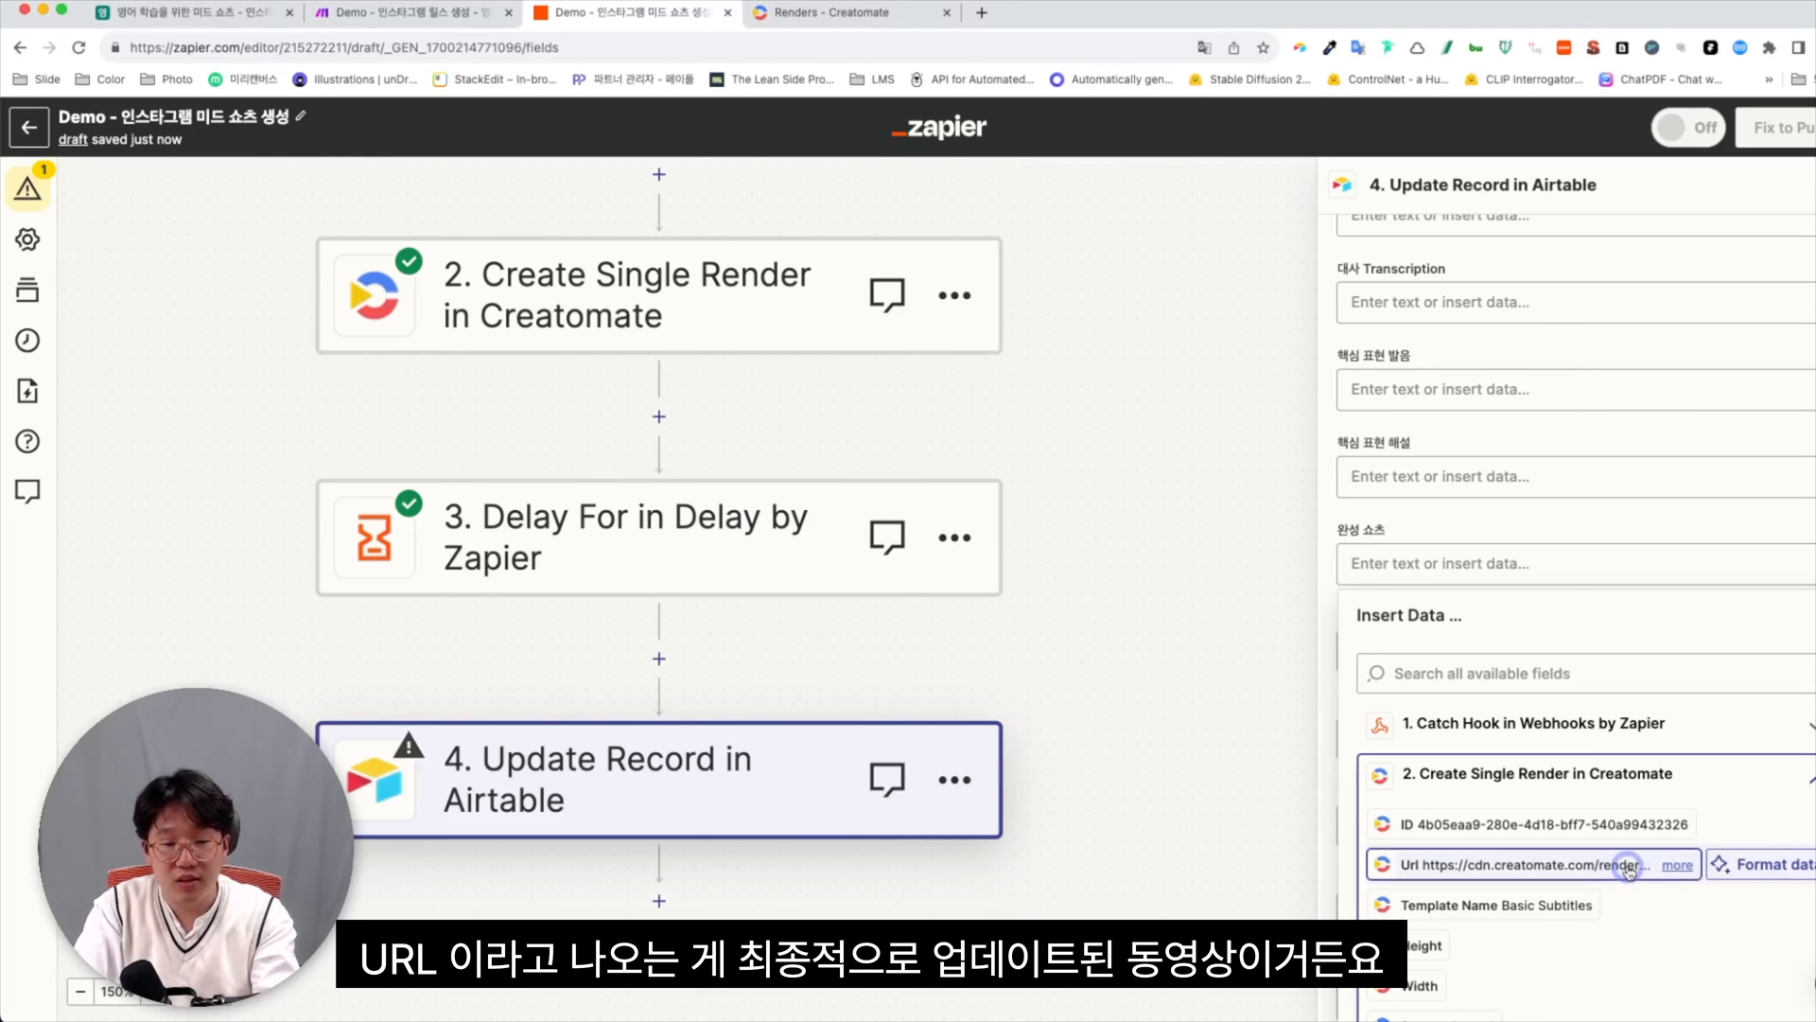
{"action": "left_click", "coordinate": [1629, 869]}
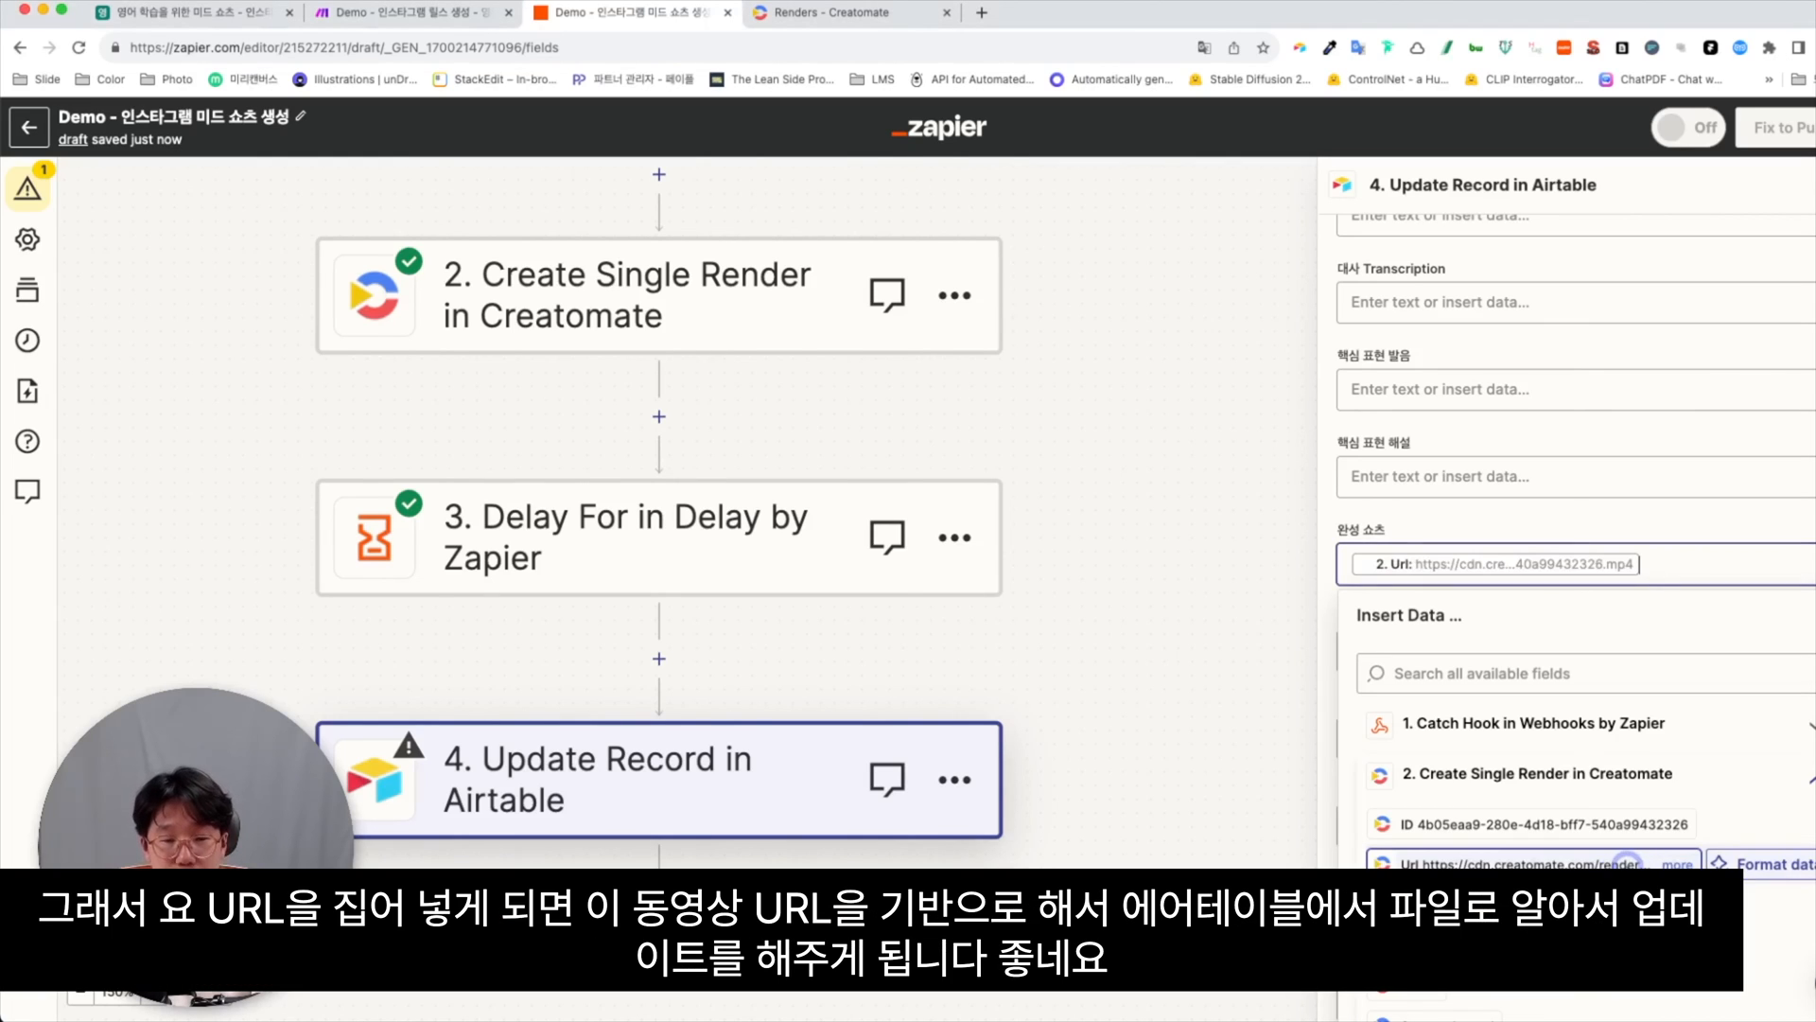
{"action": "left_click", "coordinate": [1637, 536]}
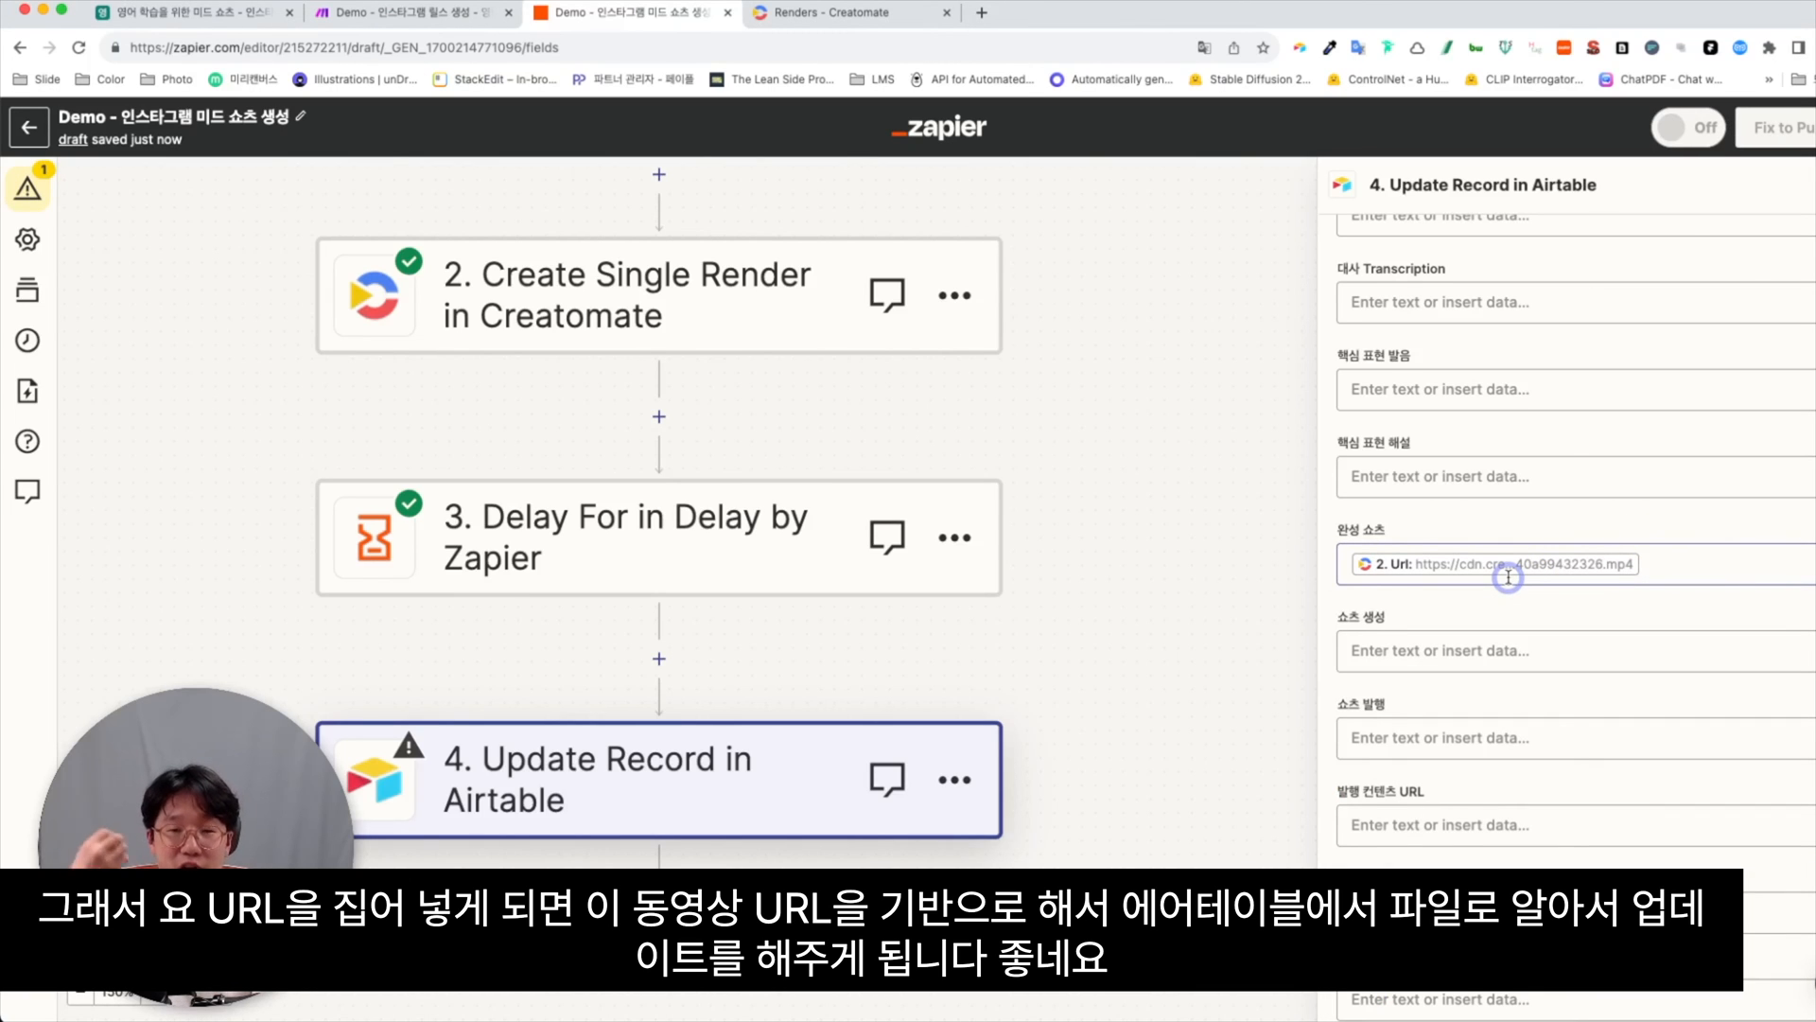
Test the Update Record step by sending the record to Airtable, and publish the Zap
{"action": "scroll", "coordinate": [1585, 628], "scroll_direction": "down", "scroll_amount": 3}
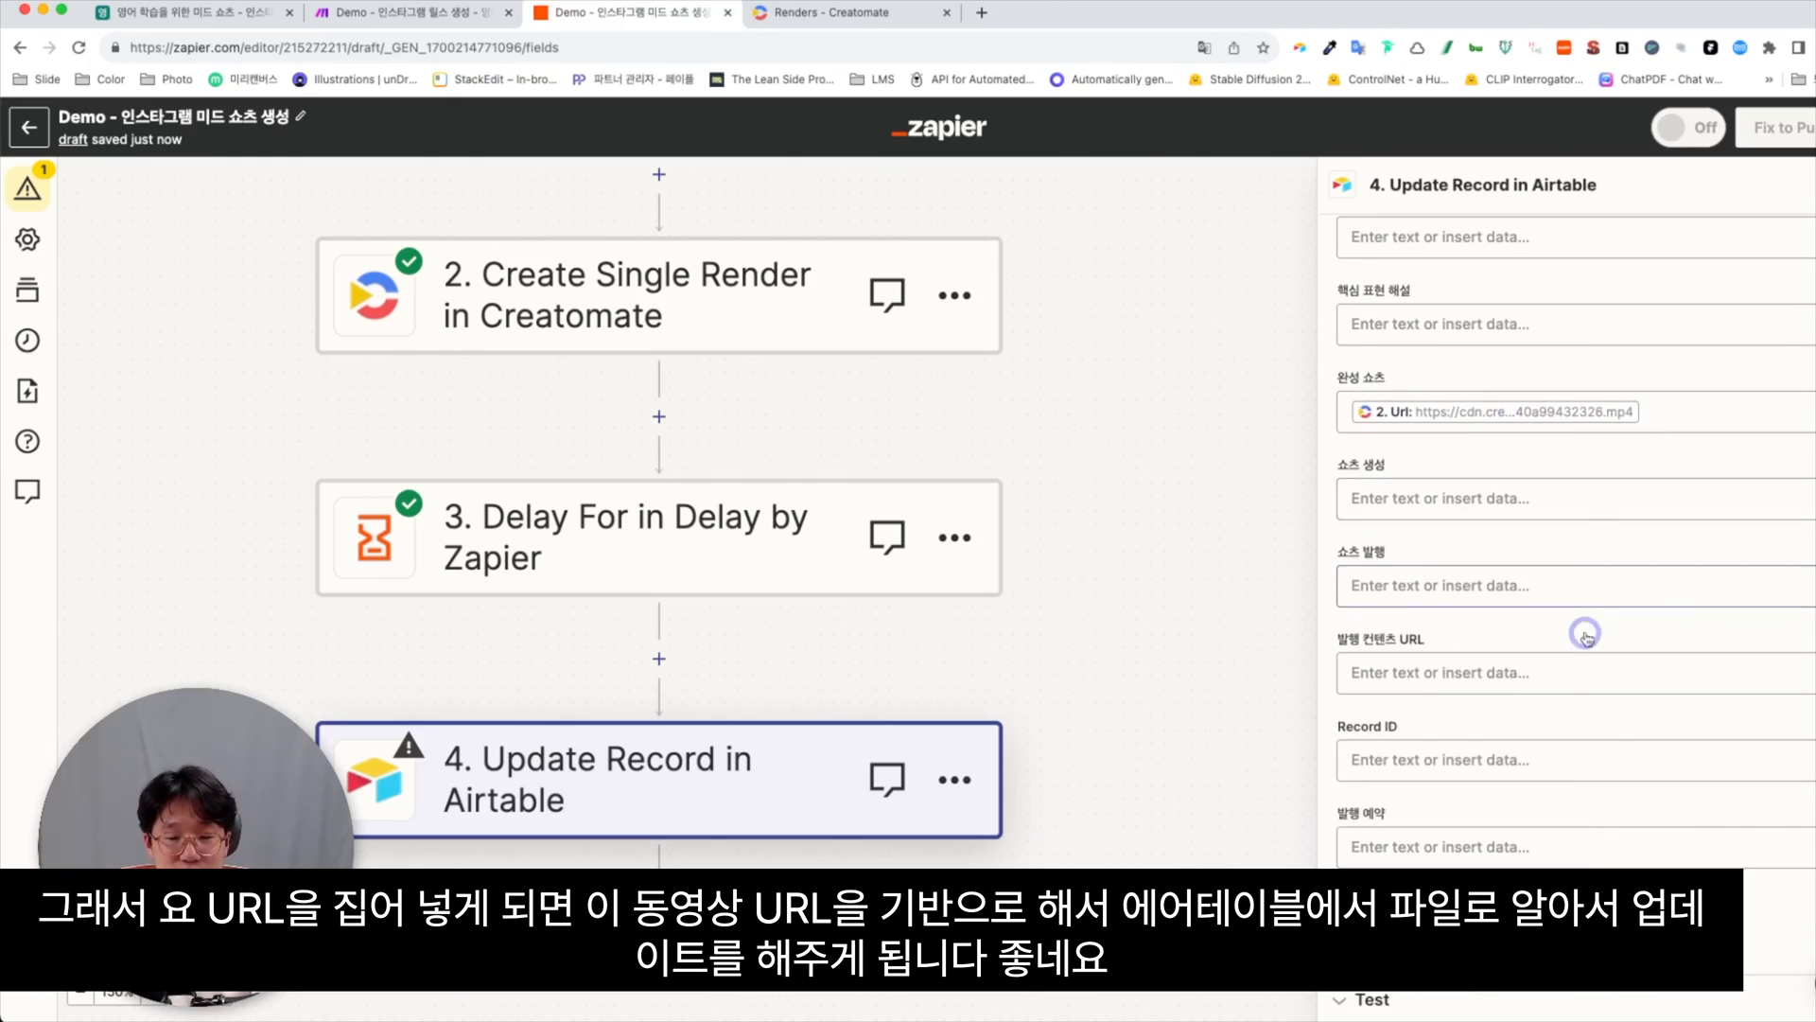
{"action": "left_click", "coordinate": [1595, 933]}
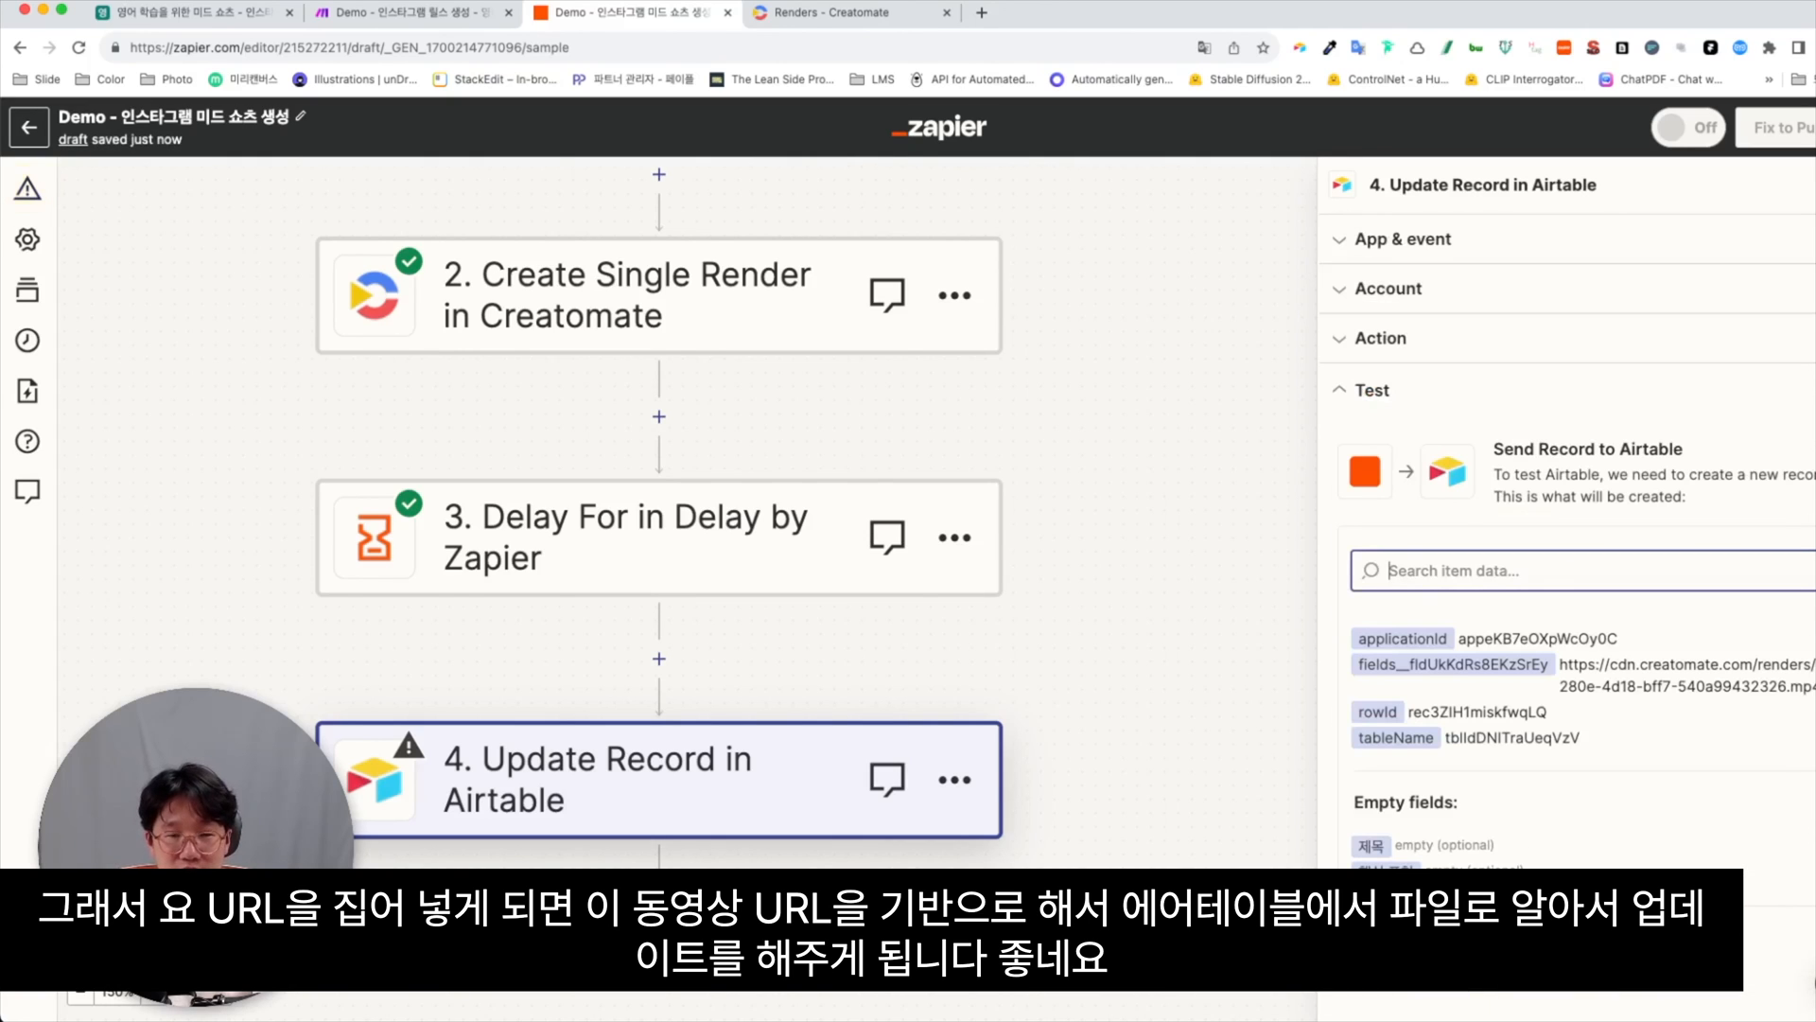
{"action": "left_click", "coordinate": [1535, 959]}
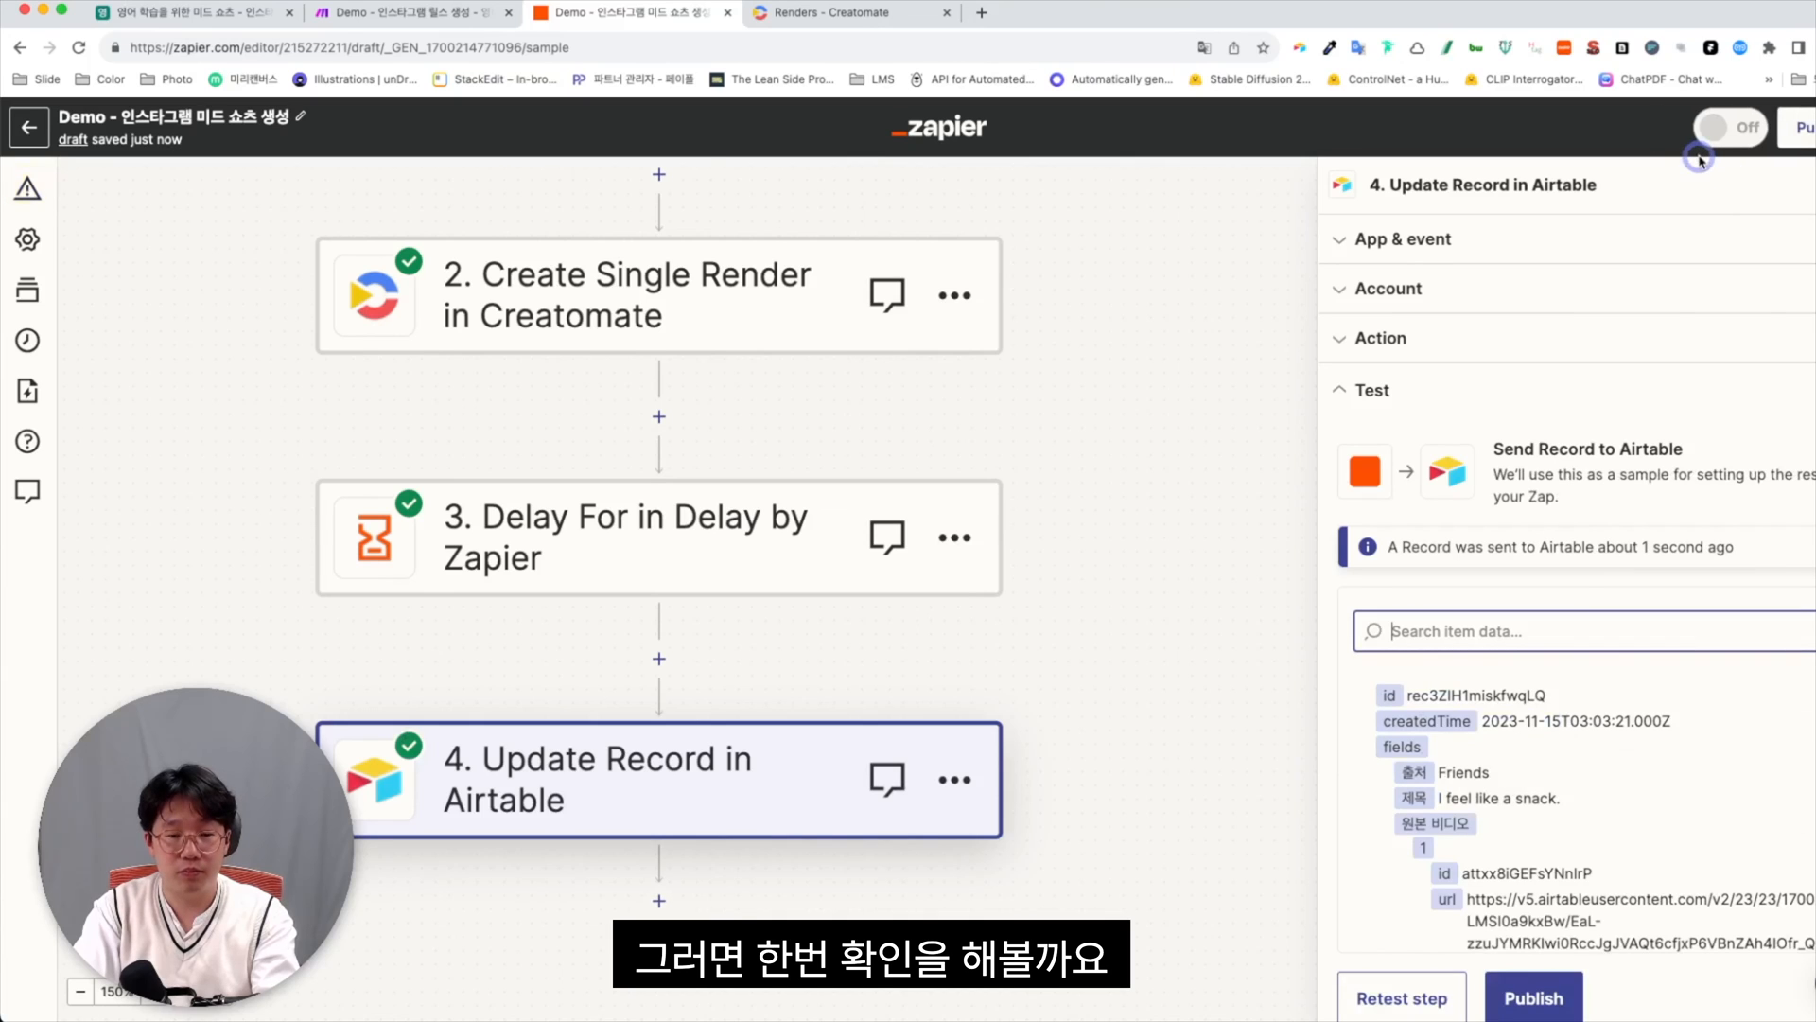
{"action": "left_click", "coordinate": [1549, 996]}
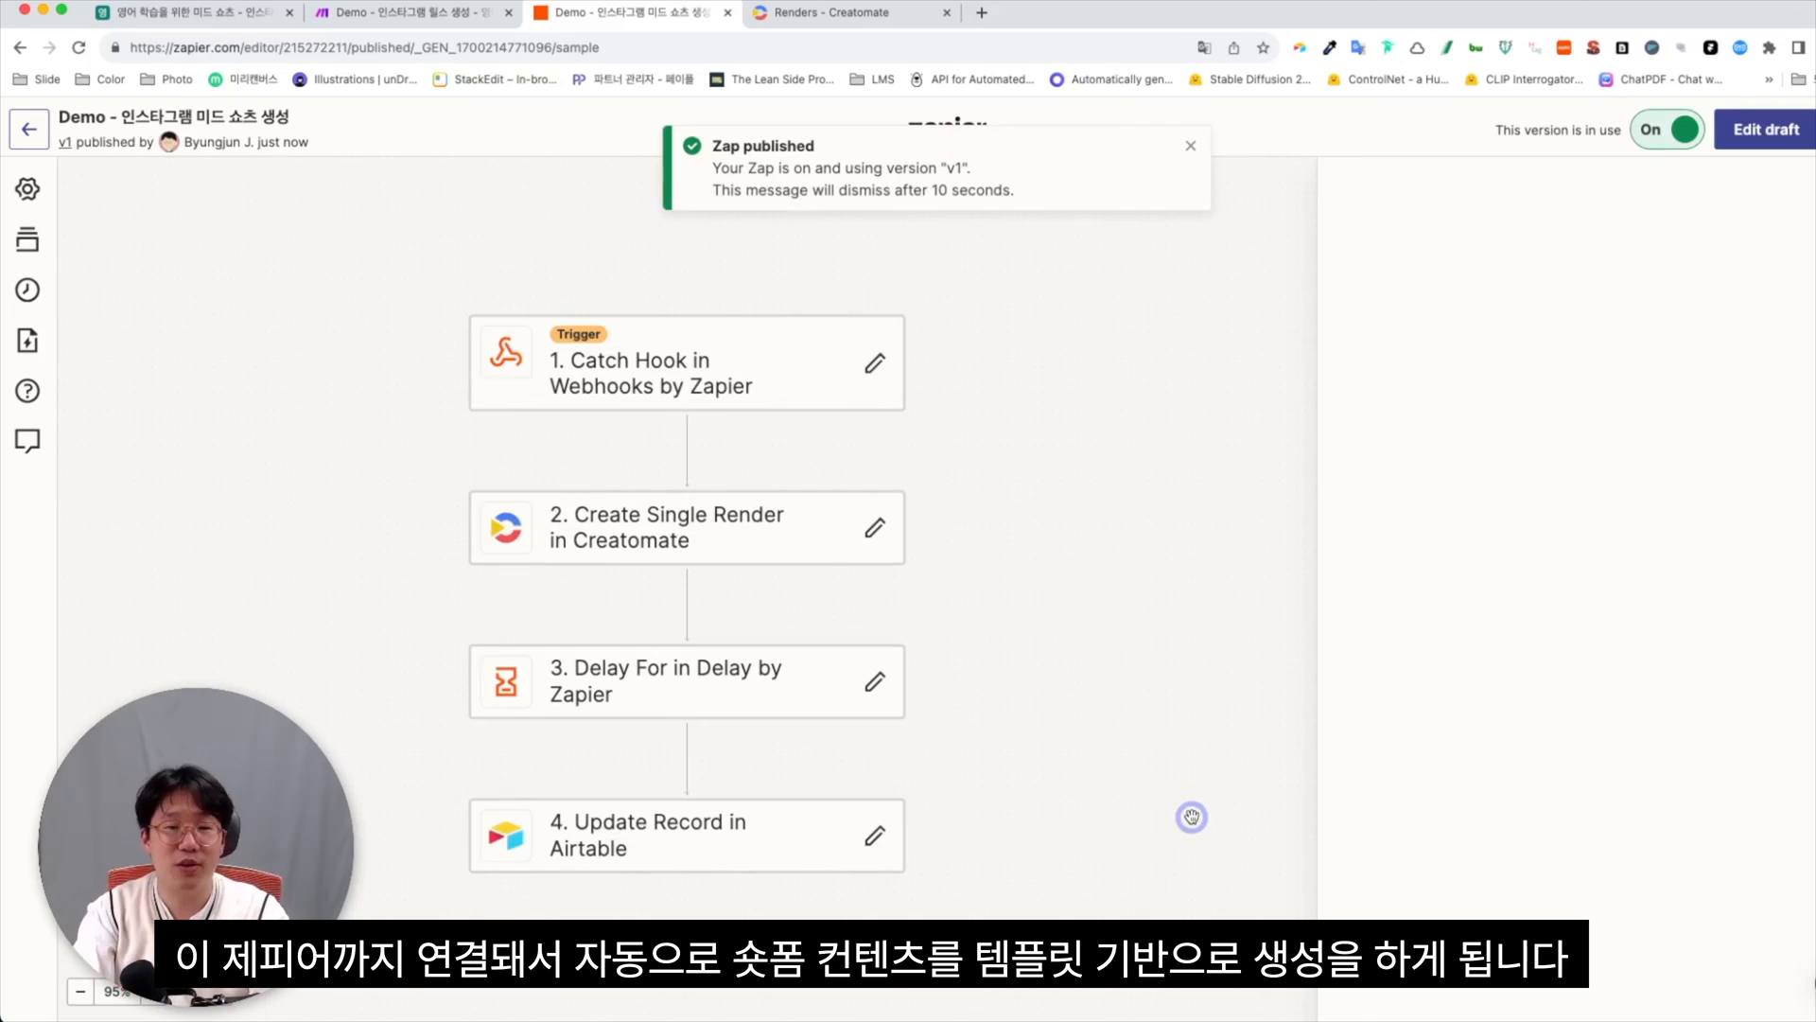
In the Airtable base, play the 완성 쇼츠 video of the "I feel like a snack." record and close the preview
{"action": "left_click", "coordinate": [228, 19]}
{"action": "left_click", "coordinate": [1029, 419]}
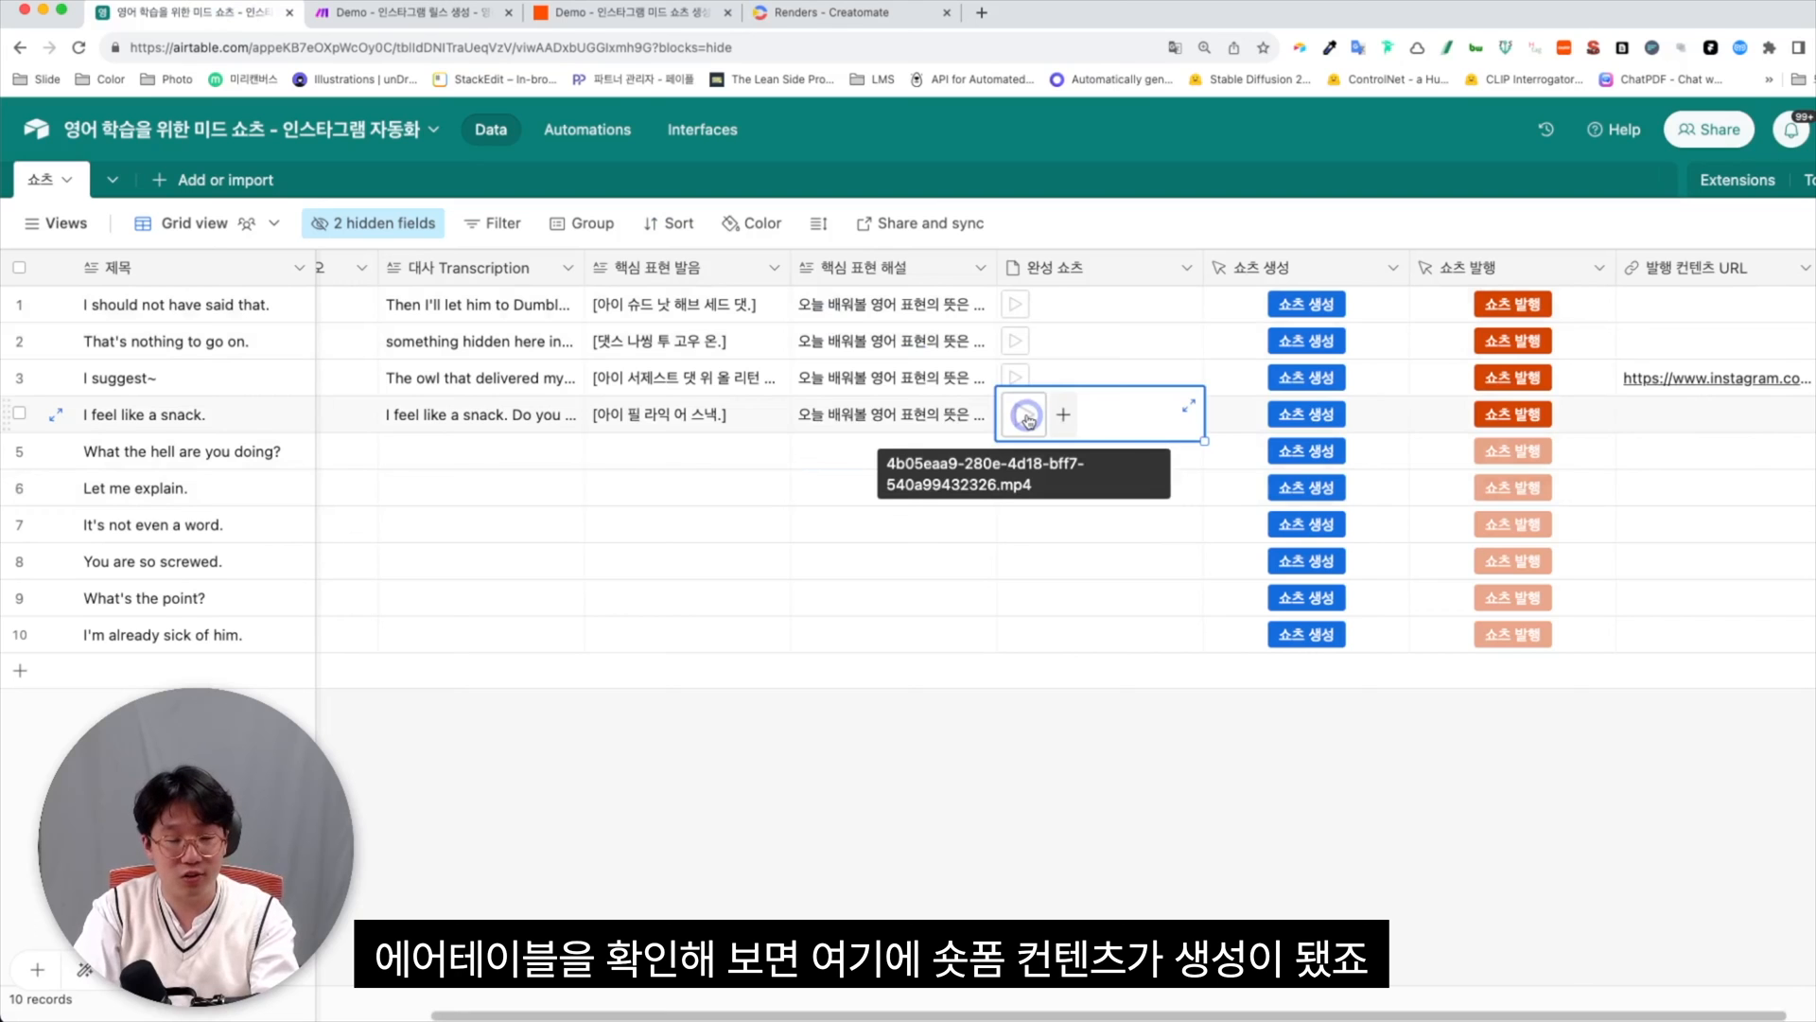
{"action": "left_click", "coordinate": [1029, 419]}
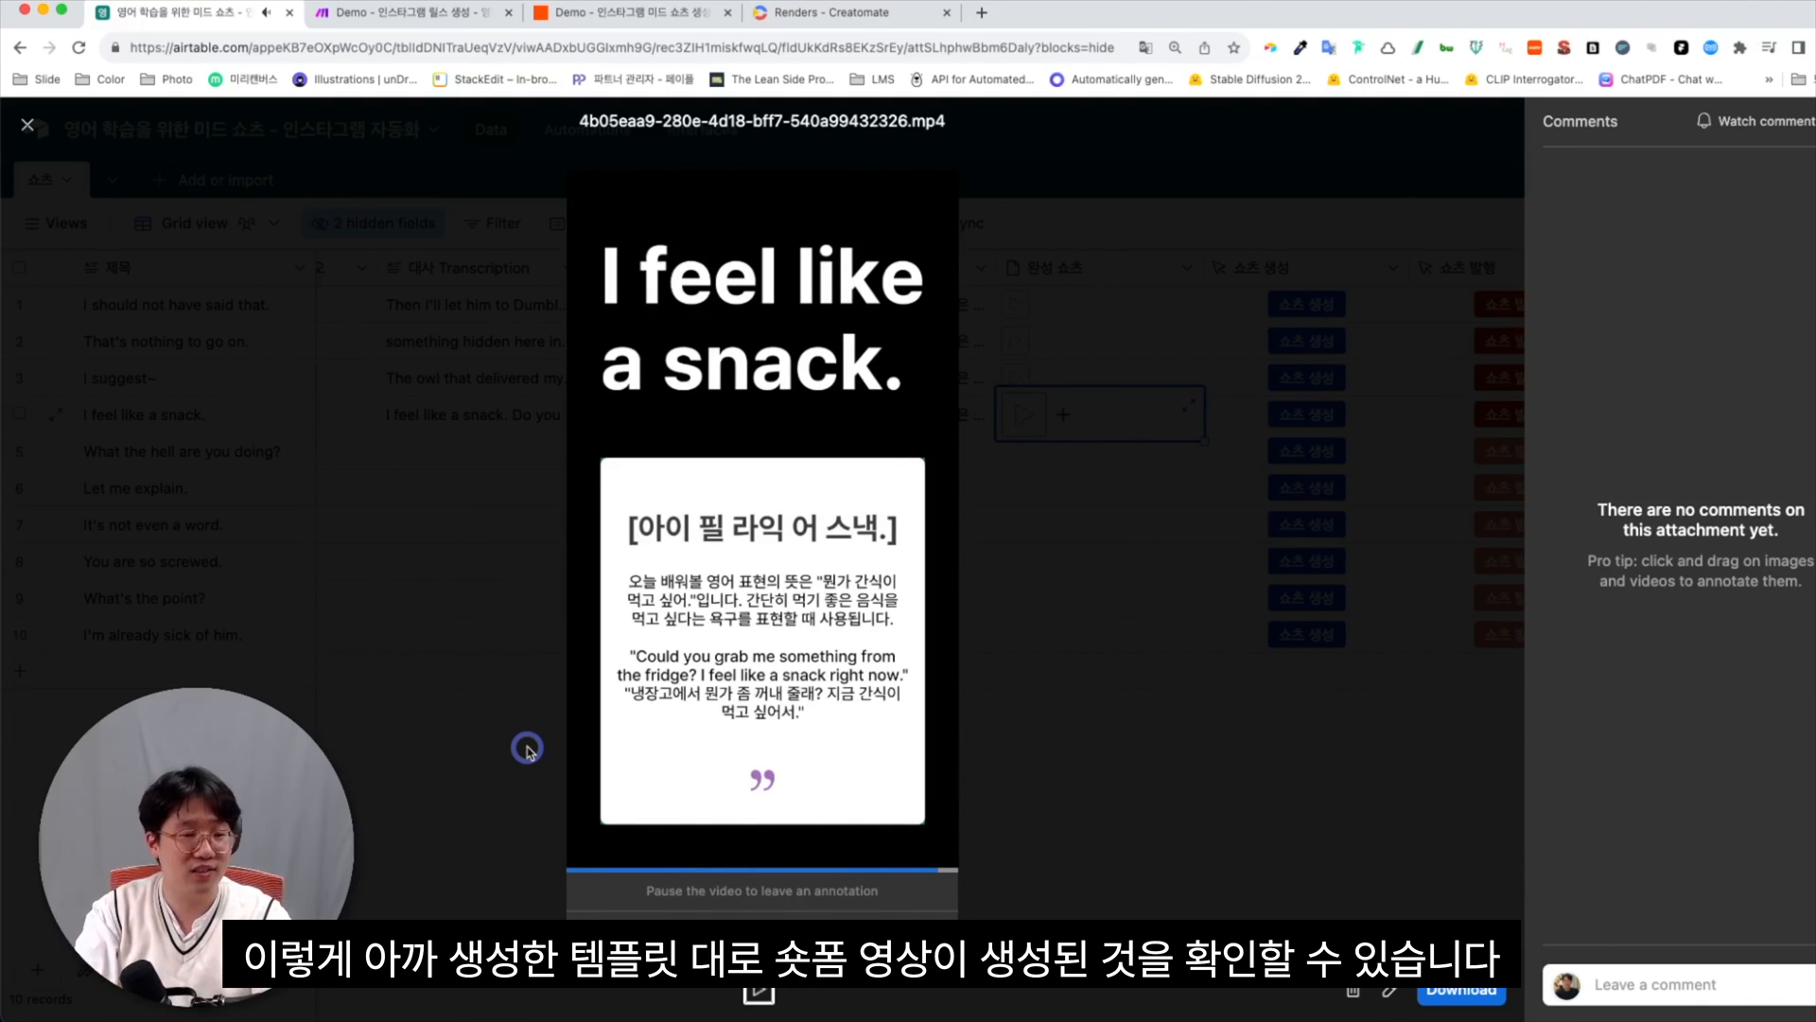
{"action": "left_click", "coordinate": [526, 748]}
{"action": "left_click", "coordinate": [1035, 526]}
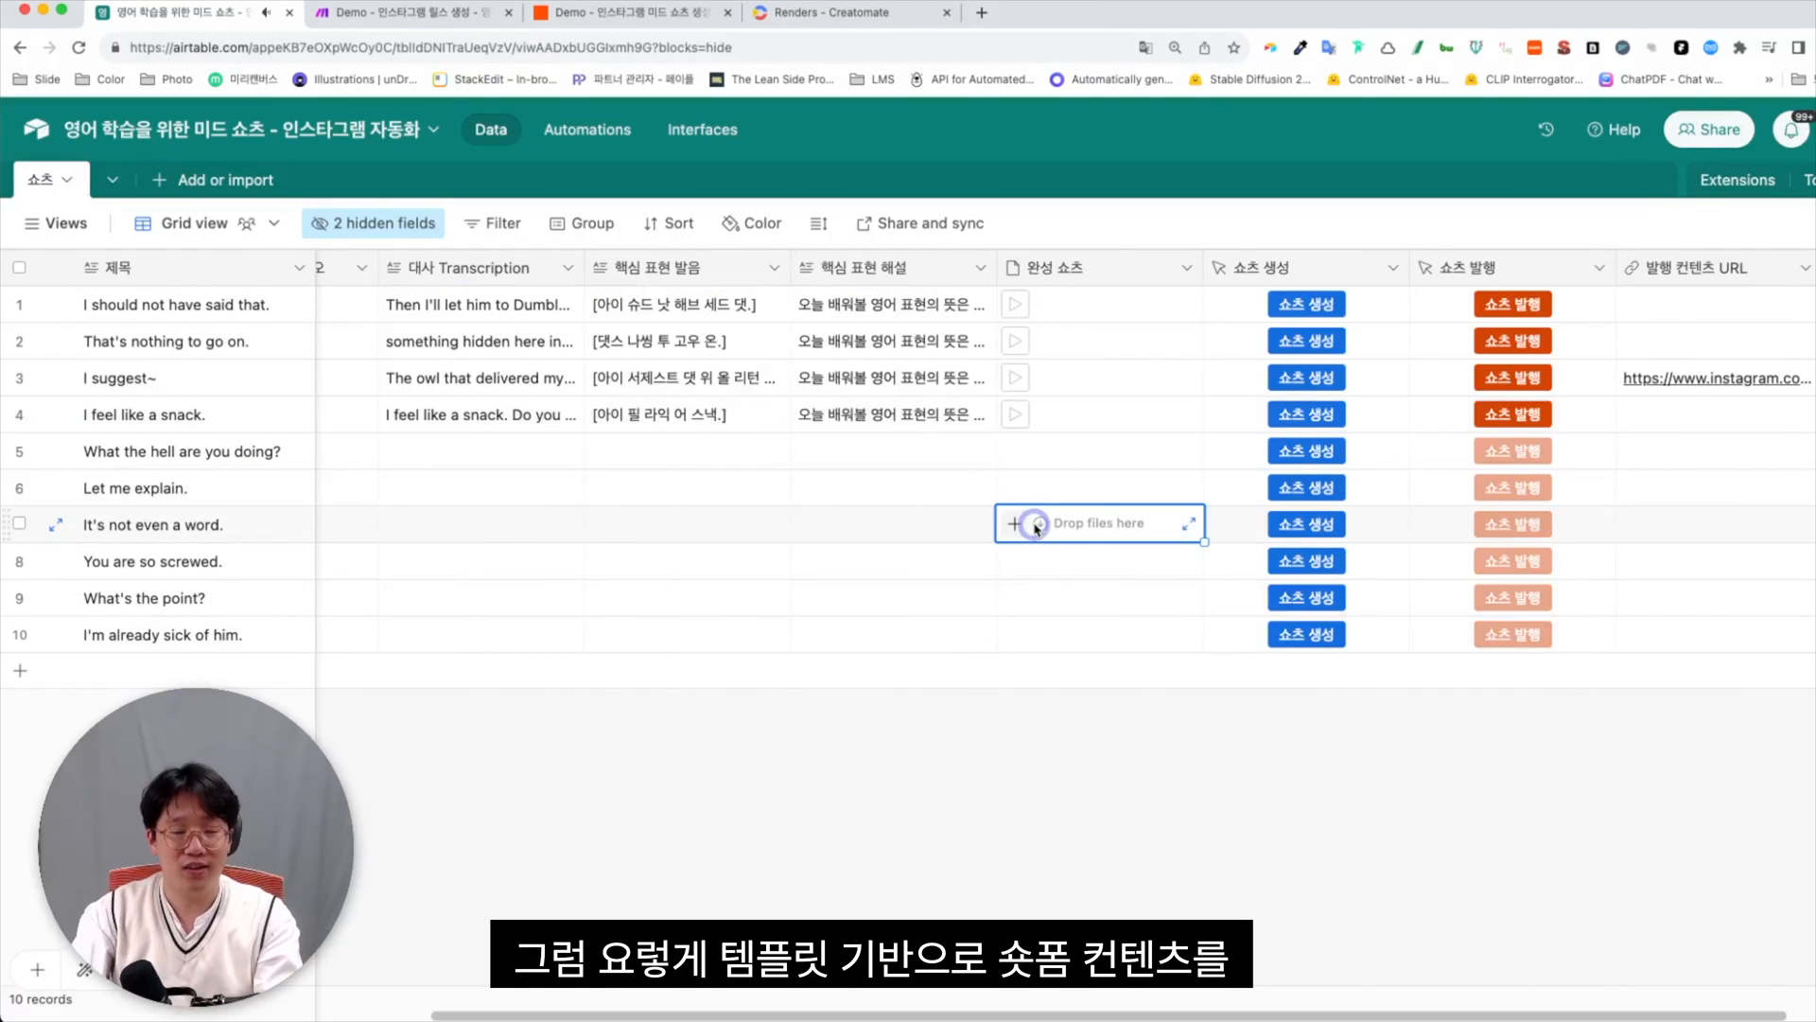